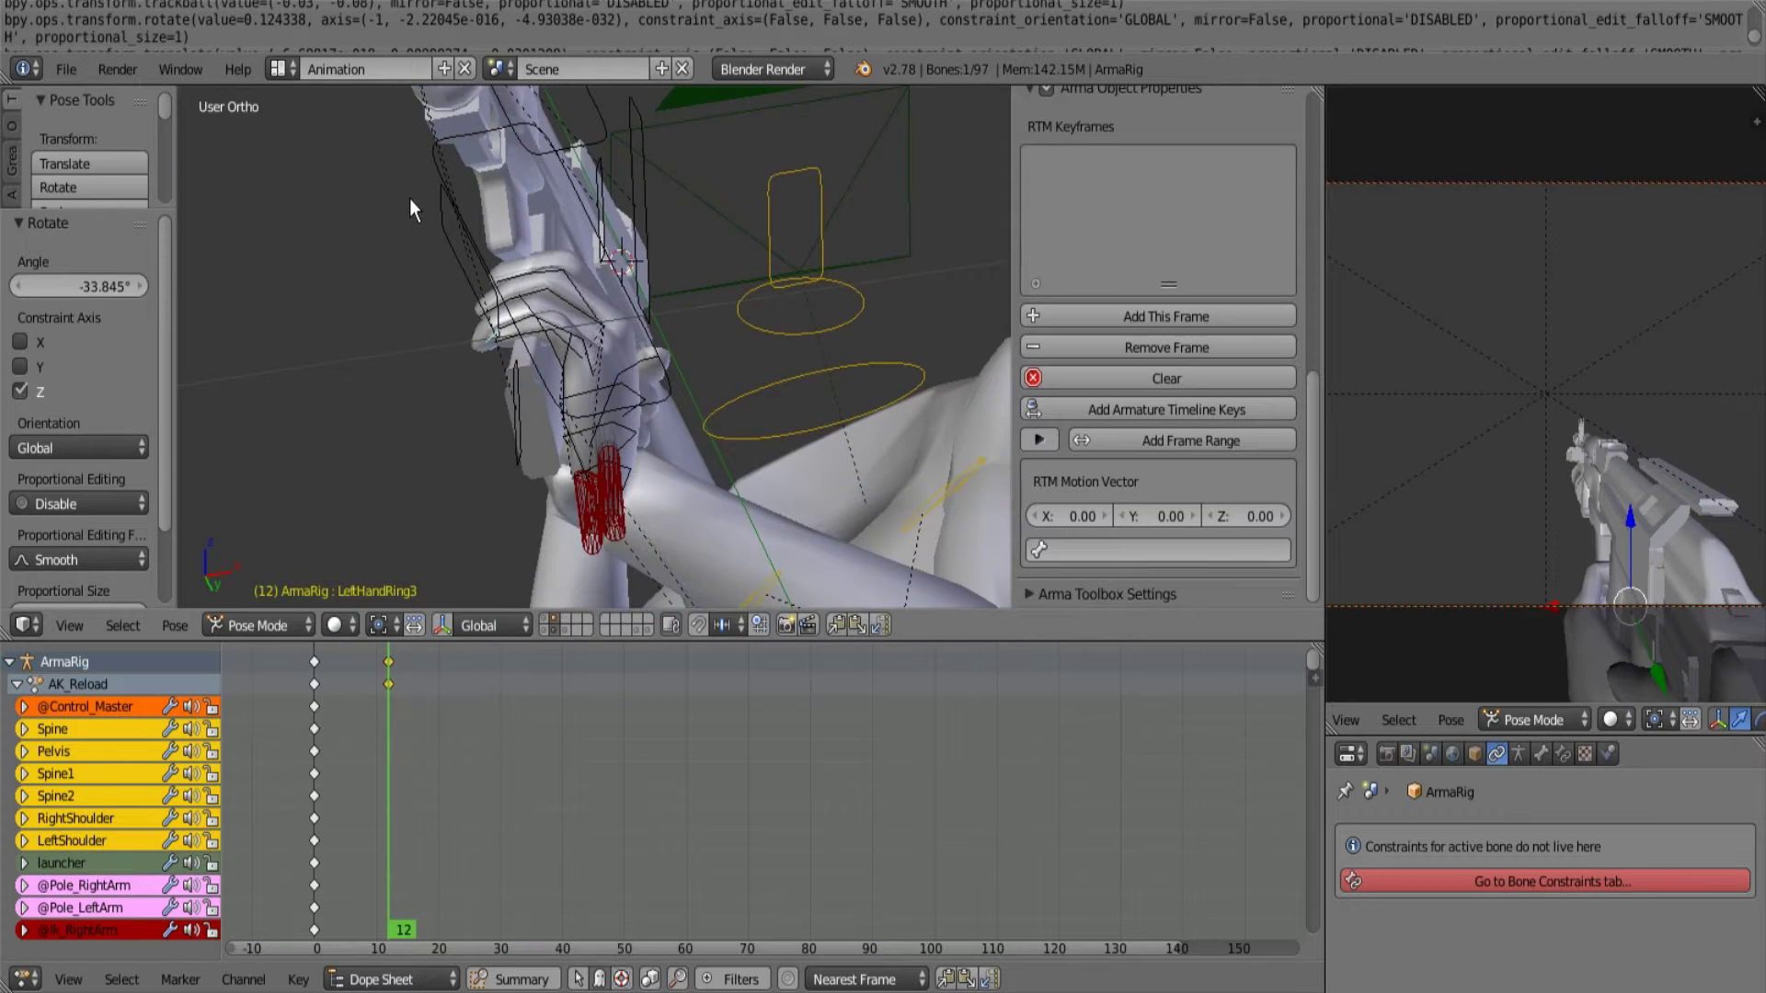
{"action": "key", "text": "KP_3"}
{"action": "scroll", "coordinate": [620, 247], "scroll_direction": "up", "scroll_amount": 2}
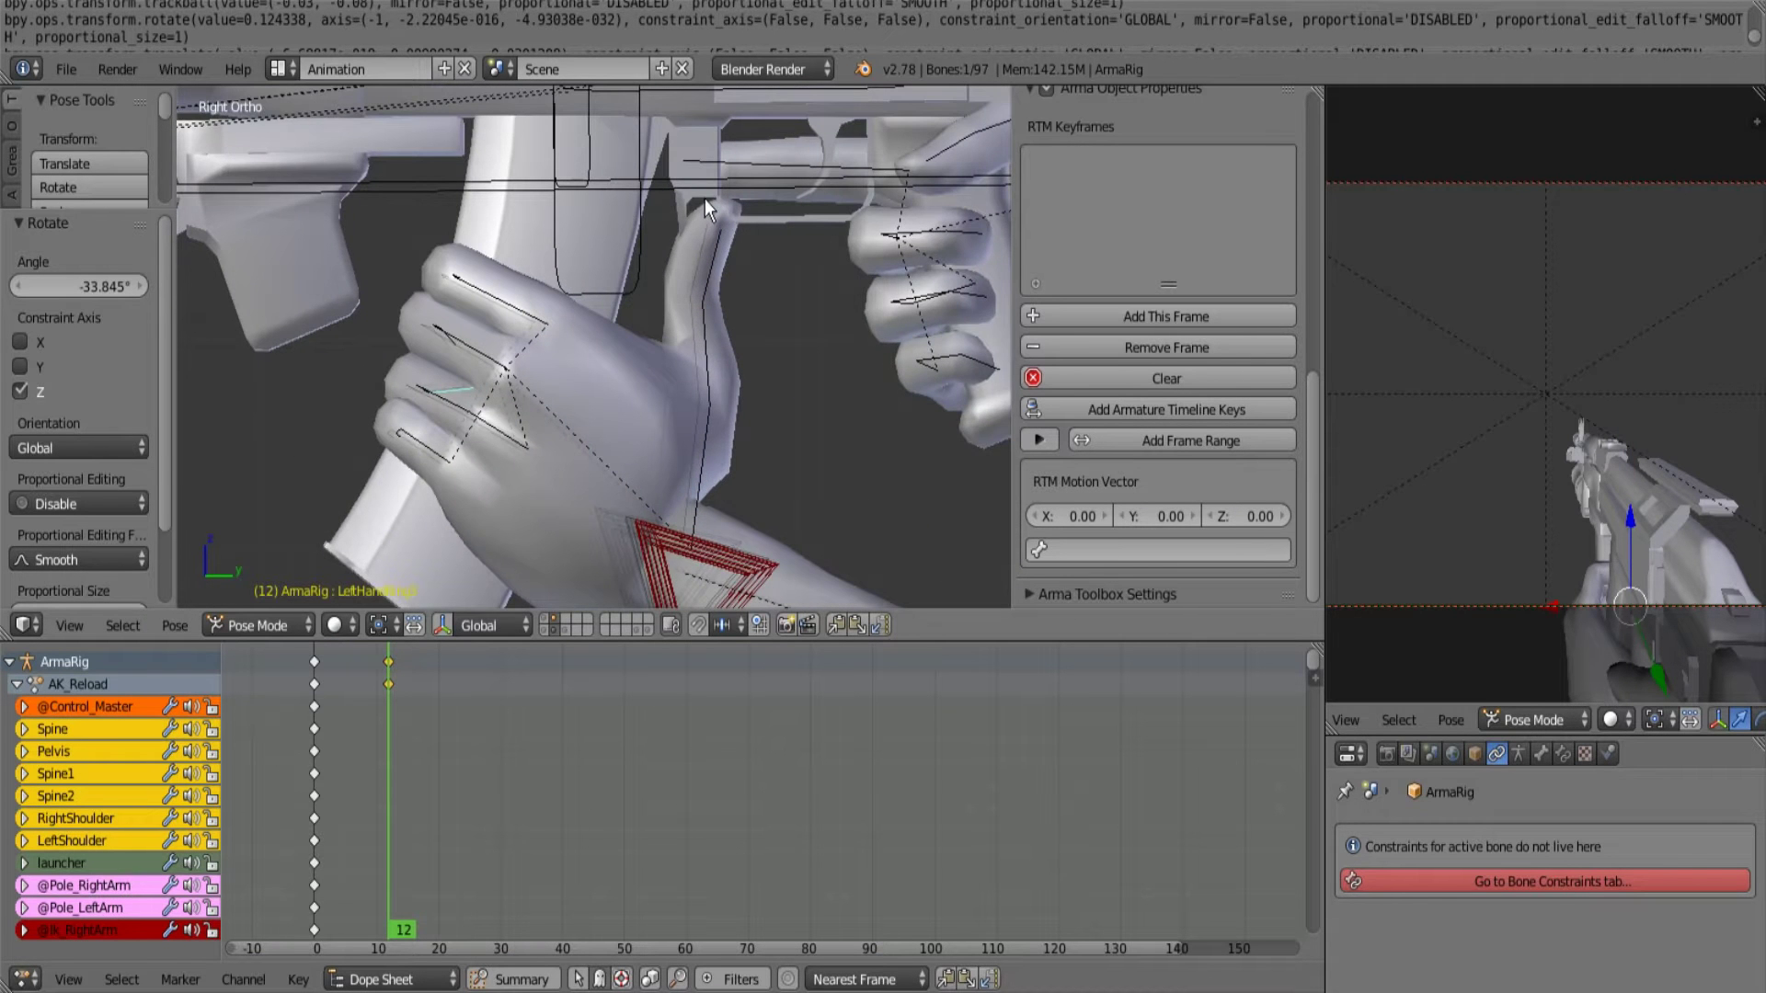
{"action": "scroll", "coordinate": [577, 281], "scroll_direction": "down", "scroll_amount": 3}
{"action": "right_click", "coordinate": [631, 425]}
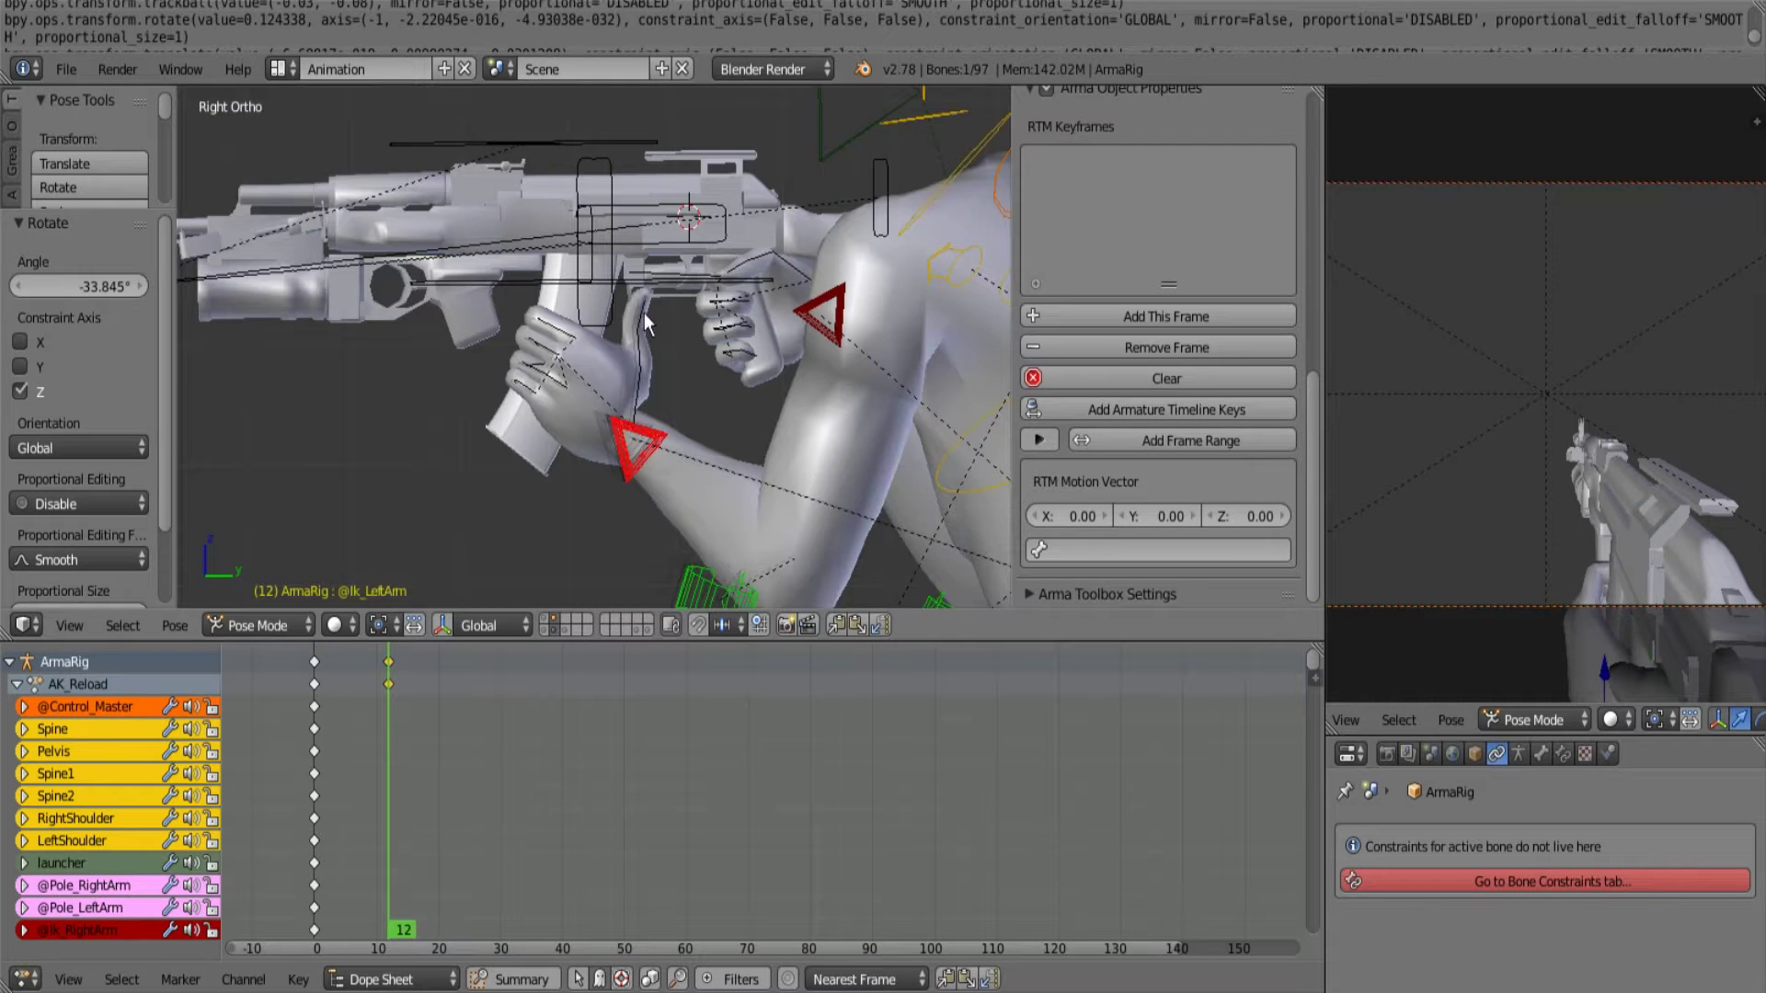
{"action": "right_click", "coordinate": [514, 275]}
{"action": "right_click", "coordinate": [545, 284]}
{"action": "right_click", "coordinate": [663, 437], "text": "shift"}
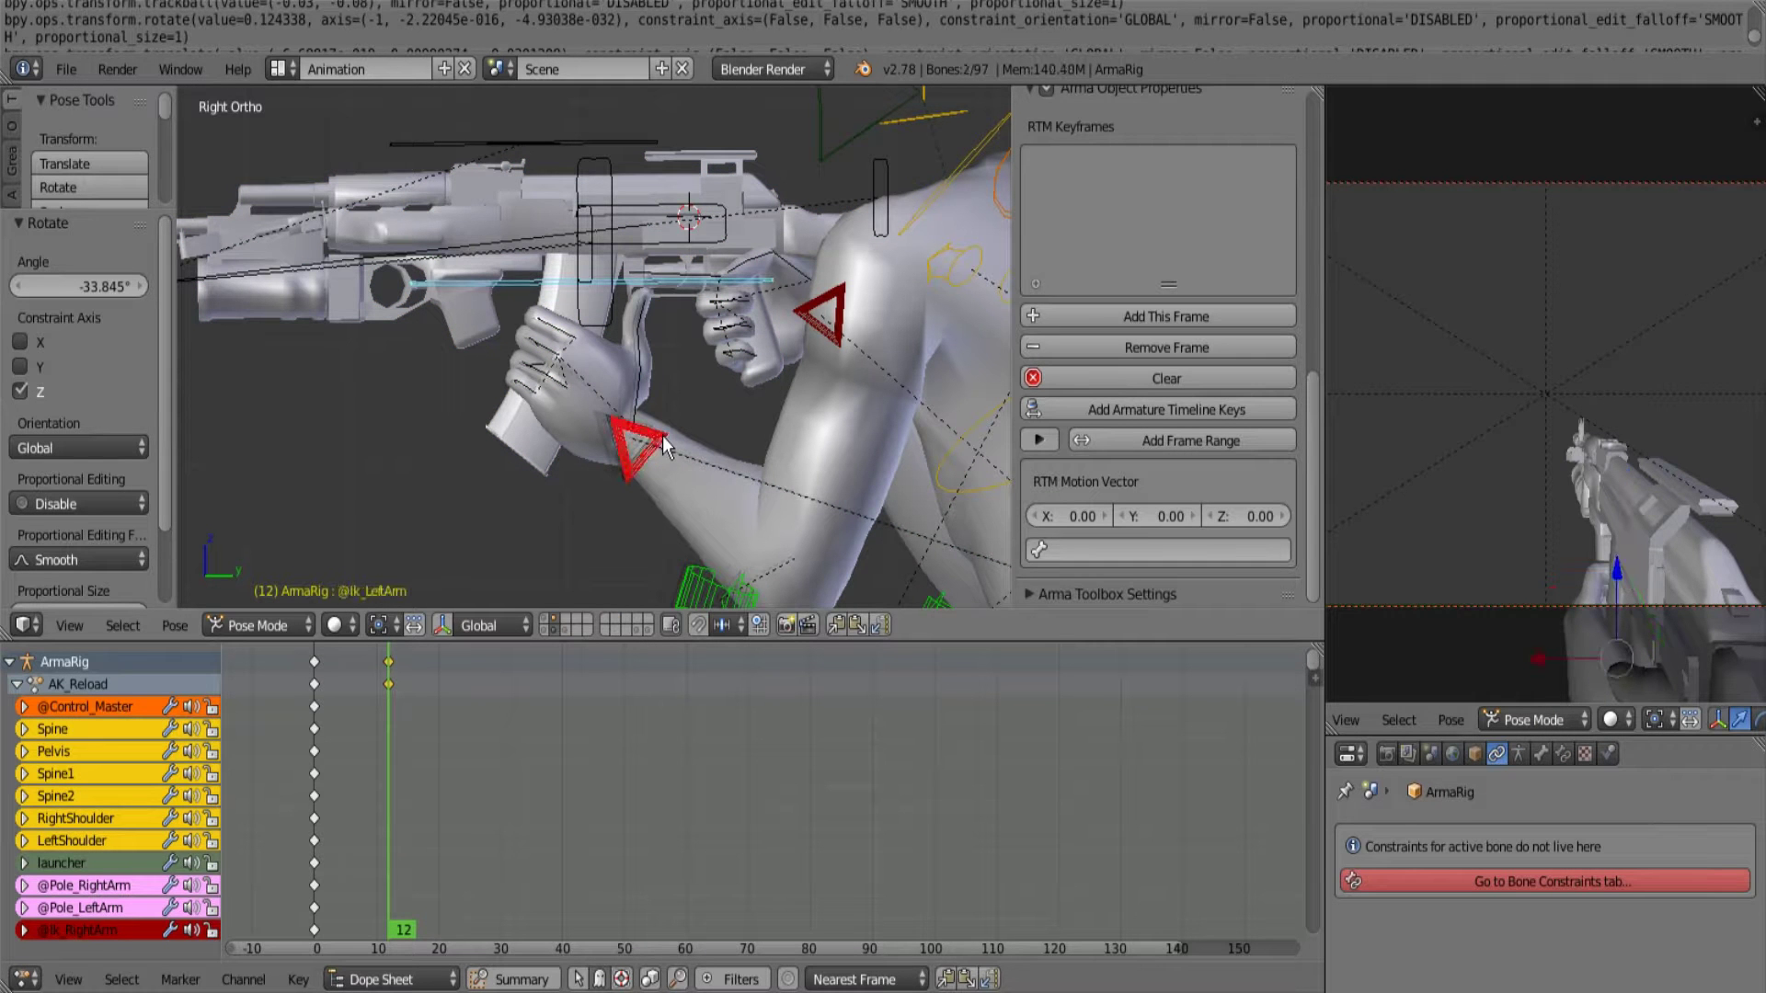
{"action": "right_click", "coordinate": [821, 315], "text": "shift"}
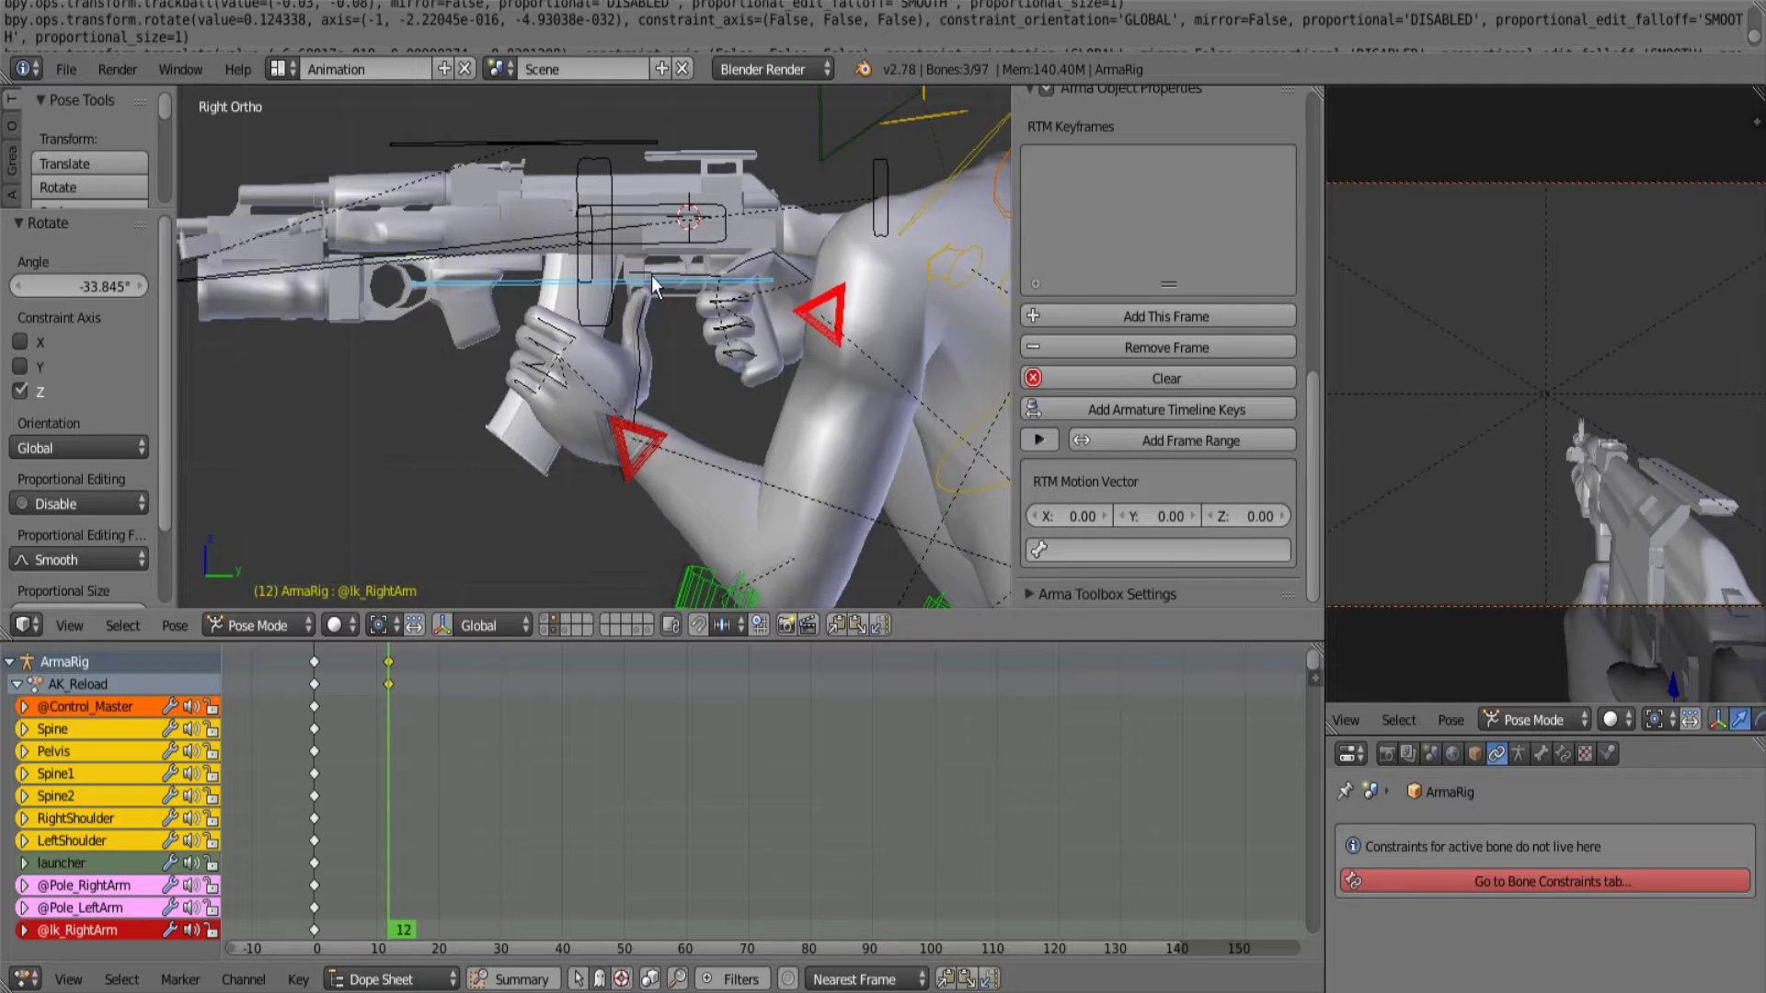
{"action": "scroll", "coordinate": [603, 278], "scroll_direction": "down", "scroll_amount": 2}
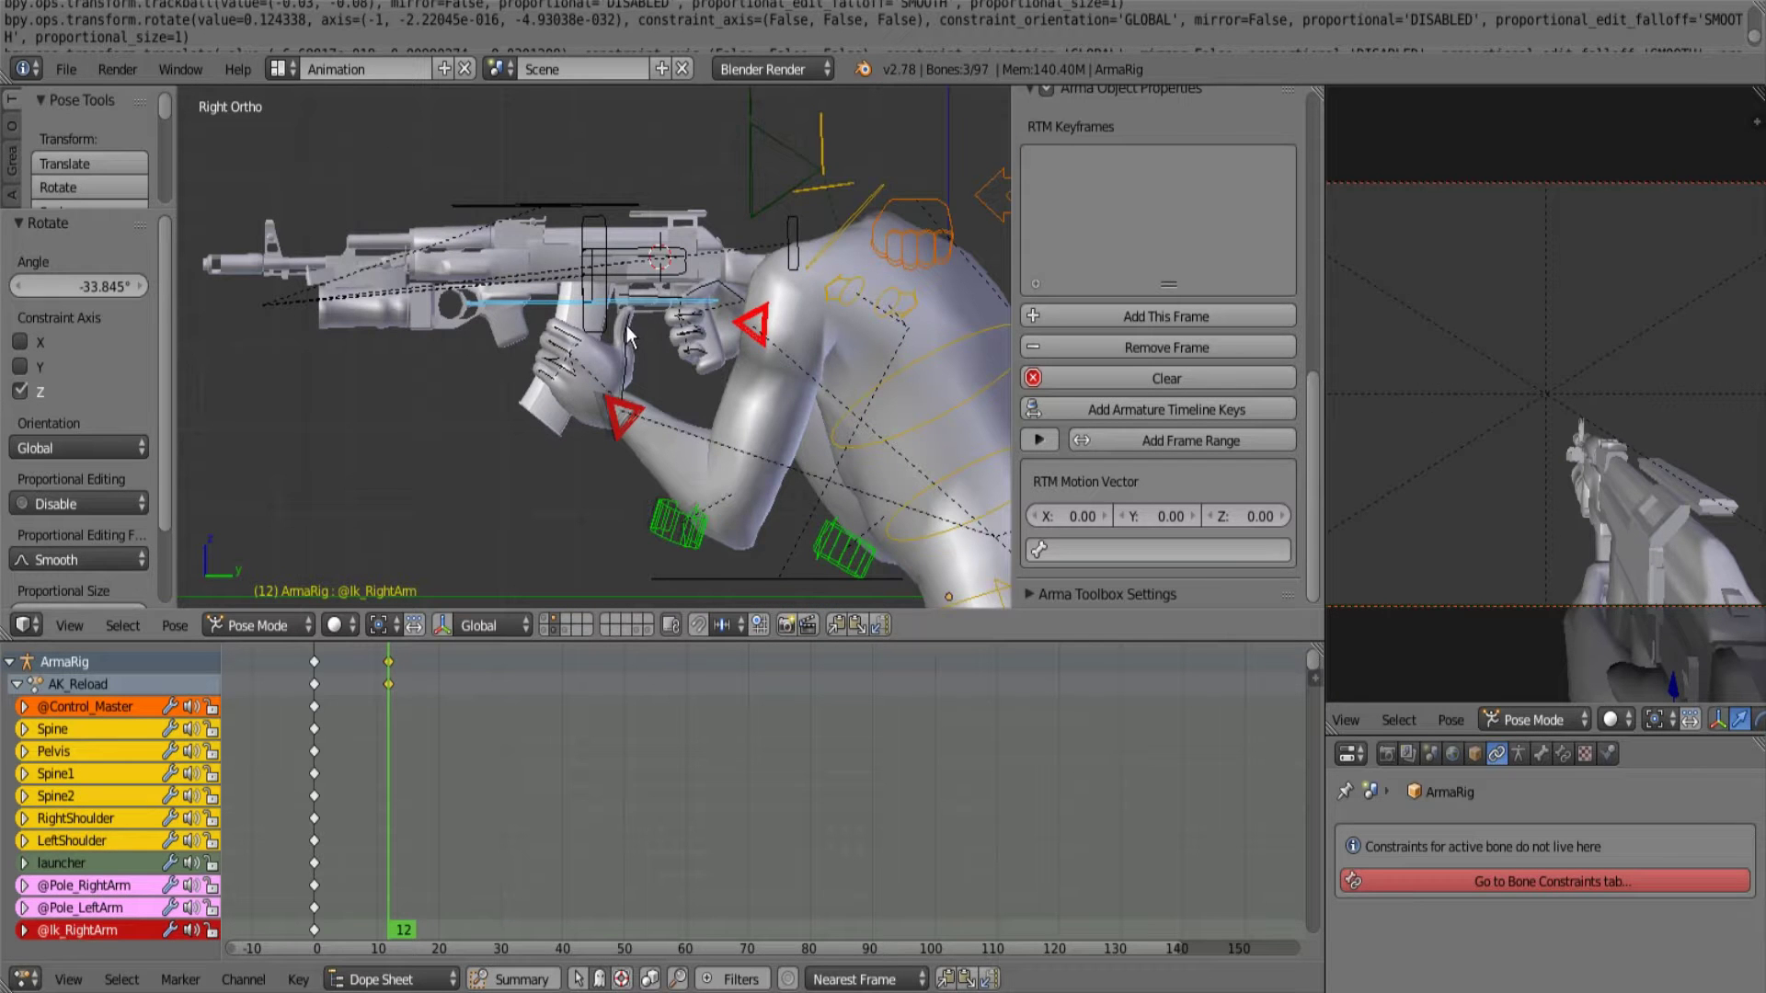
{"action": "scroll", "coordinate": [625, 317], "scroll_direction": "up", "scroll_amount": 3}
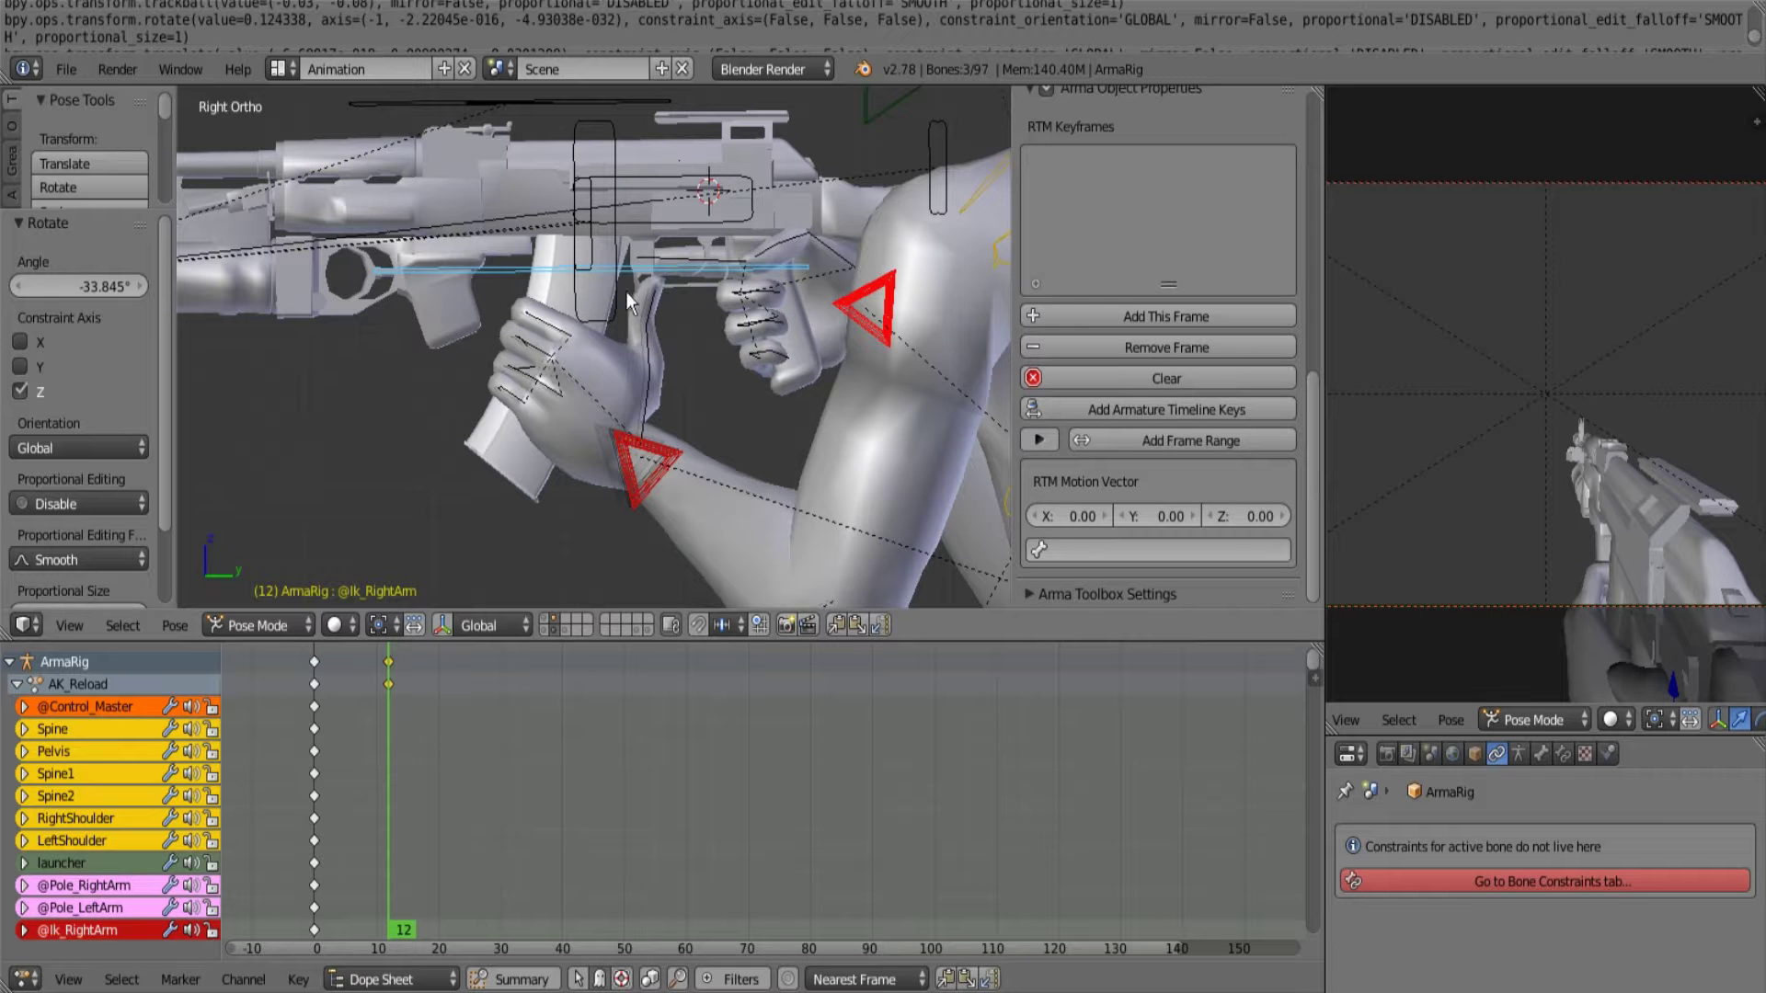
With the pivot at Bounding Box Center, move the Weapon bone and both arm IK controls.
{"action": "left_click", "coordinate": [378, 628]}
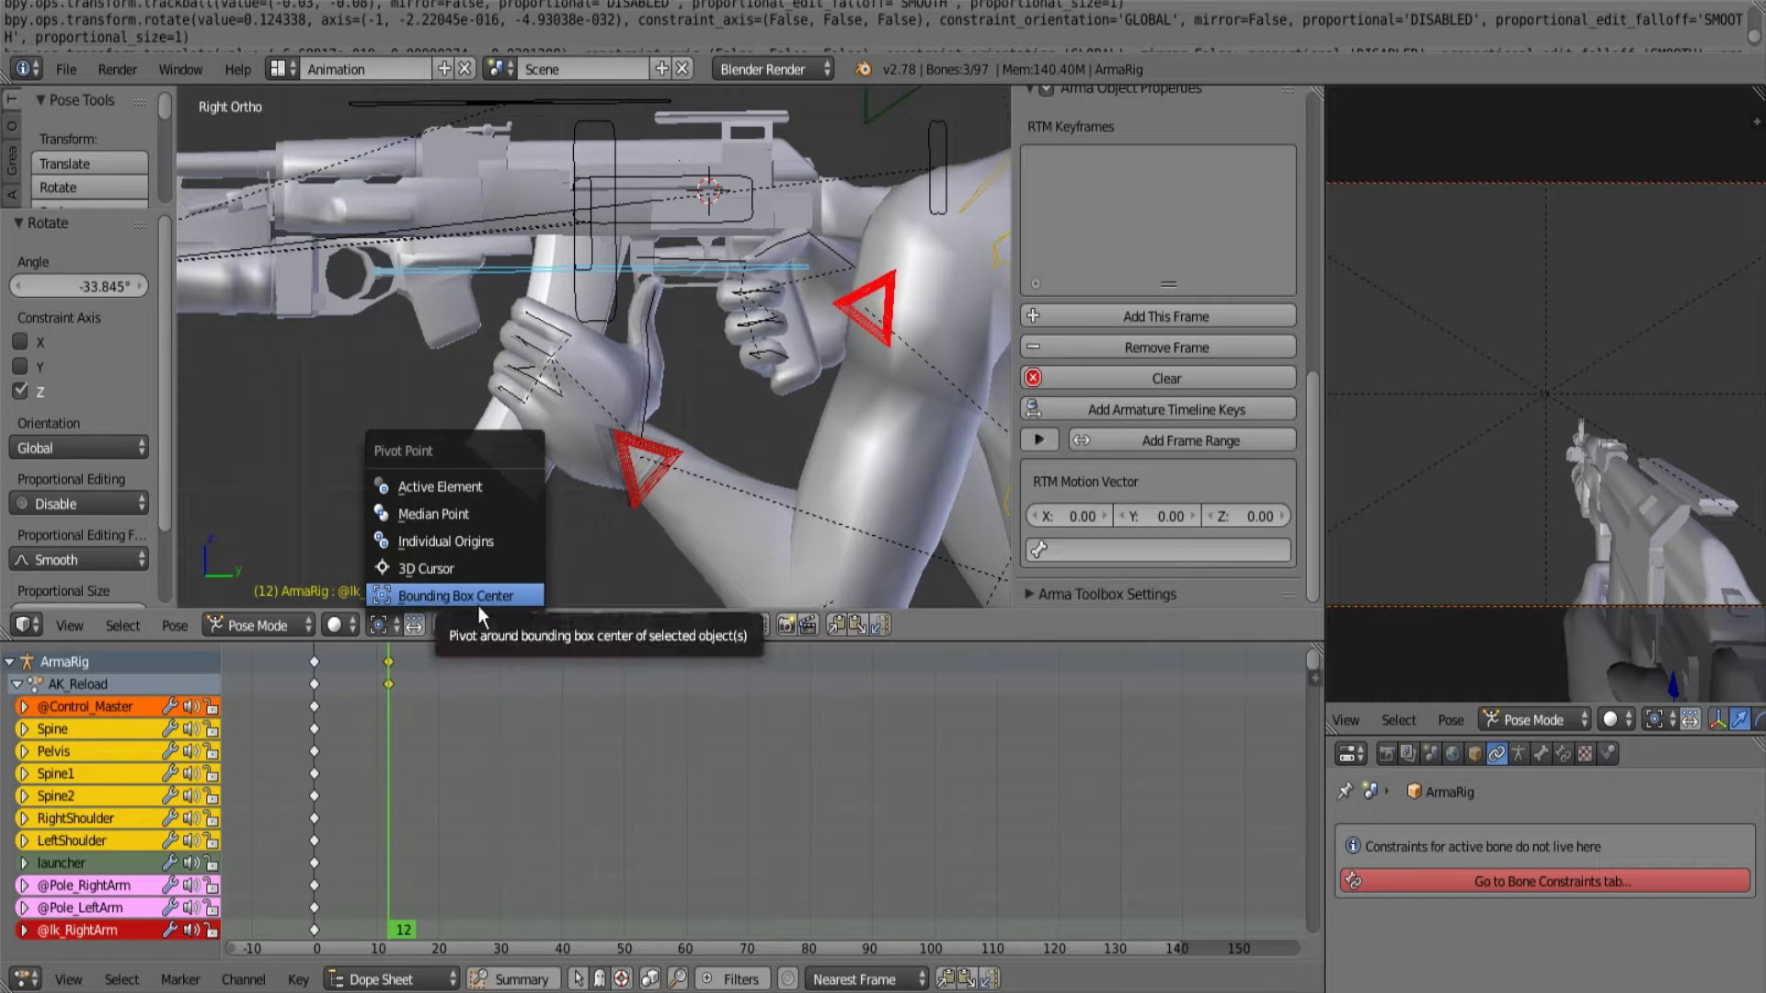
{"action": "left_click", "coordinate": [515, 600]}
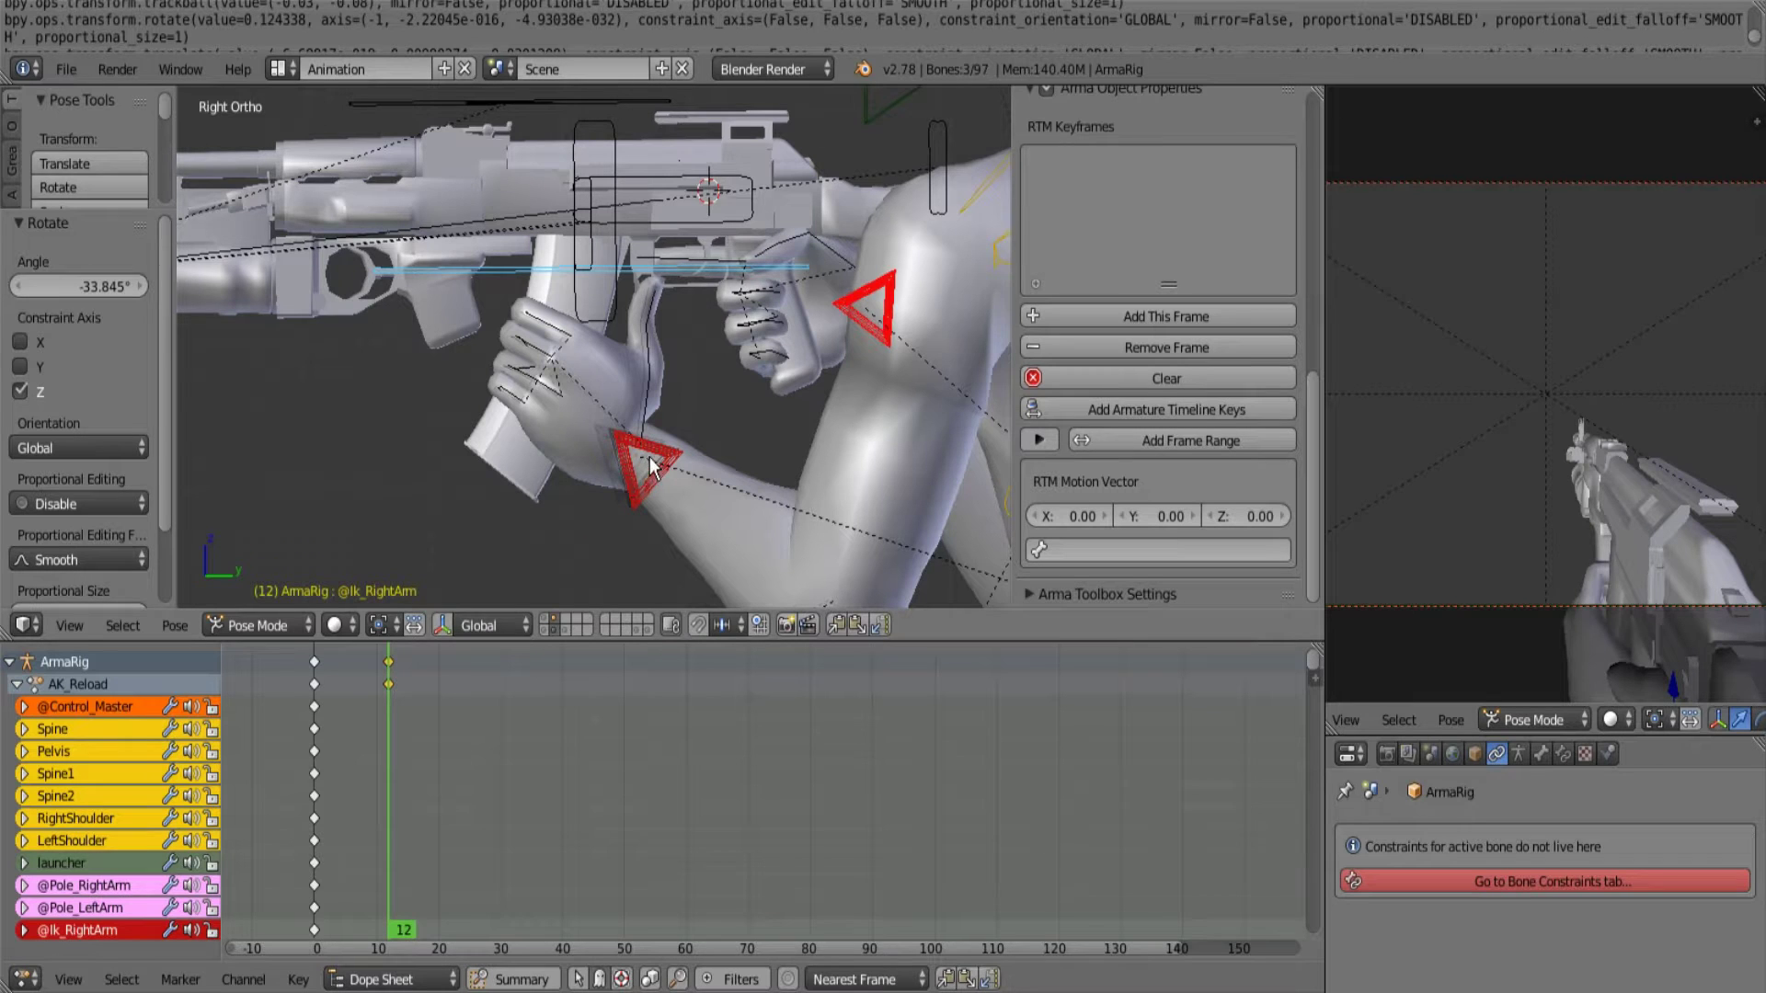
{"action": "key", "text": "a"}
{"action": "right_click", "coordinate": [661, 464]}
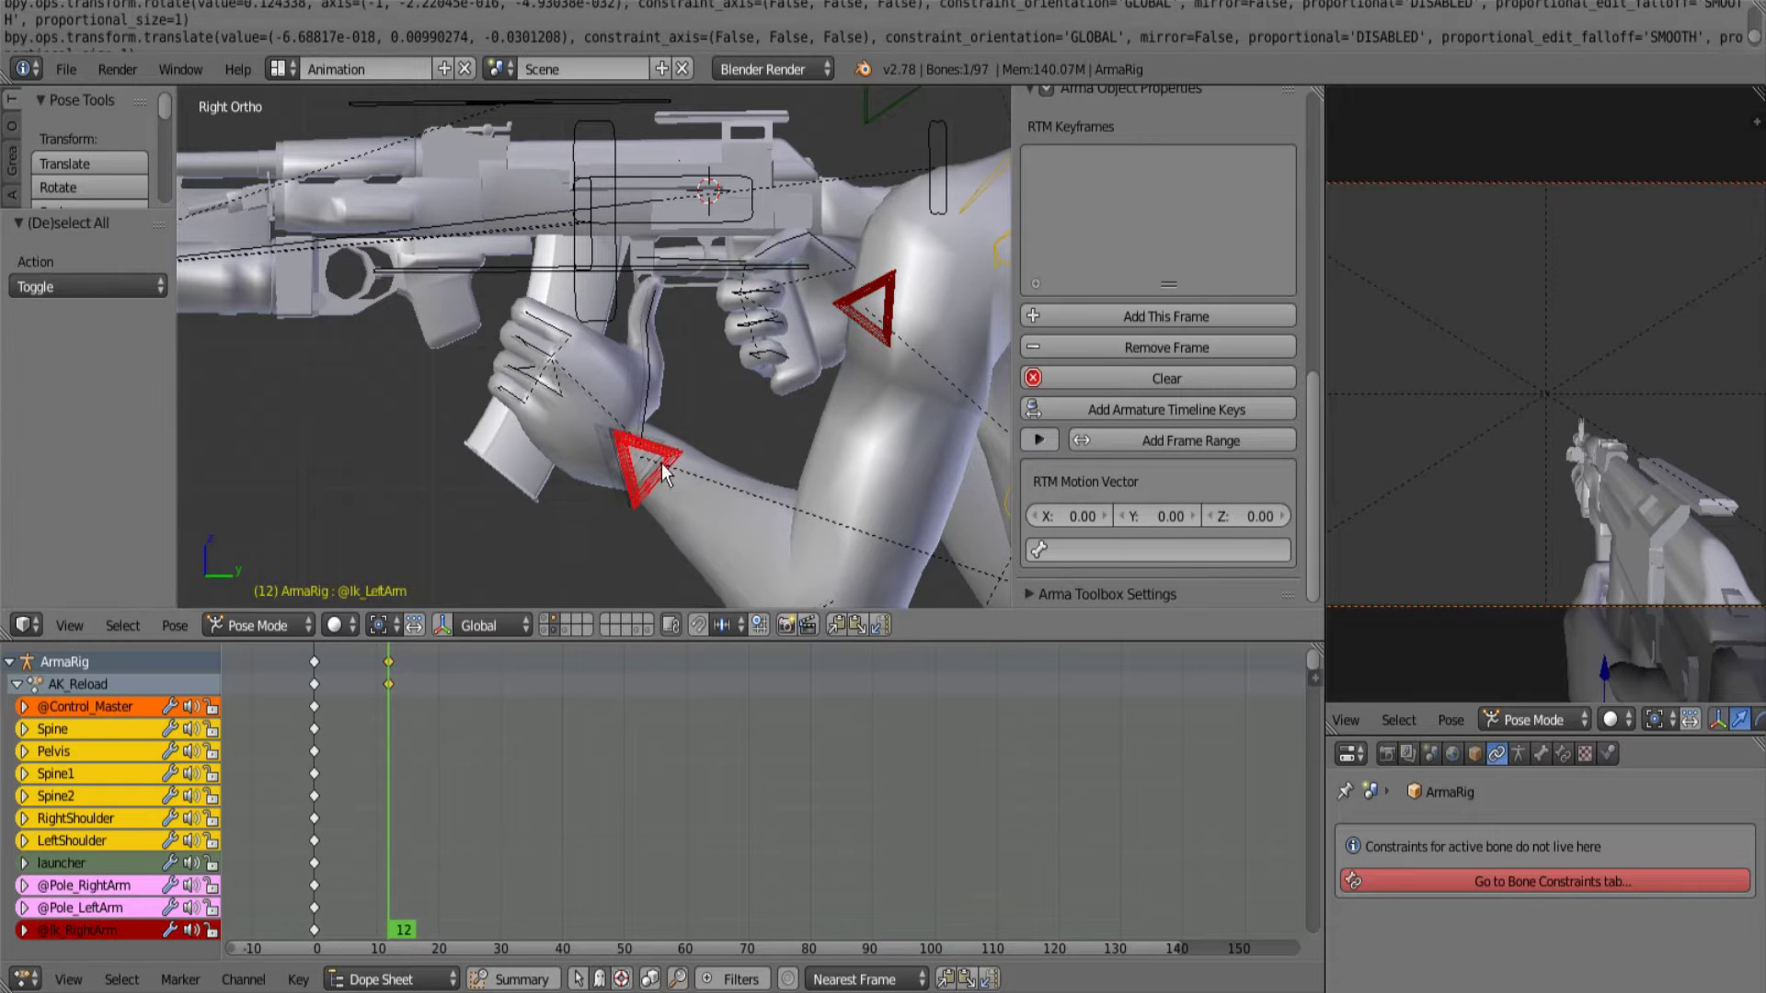
{"action": "key", "text": "g"}
{"action": "right_click", "coordinate": [640, 458]}
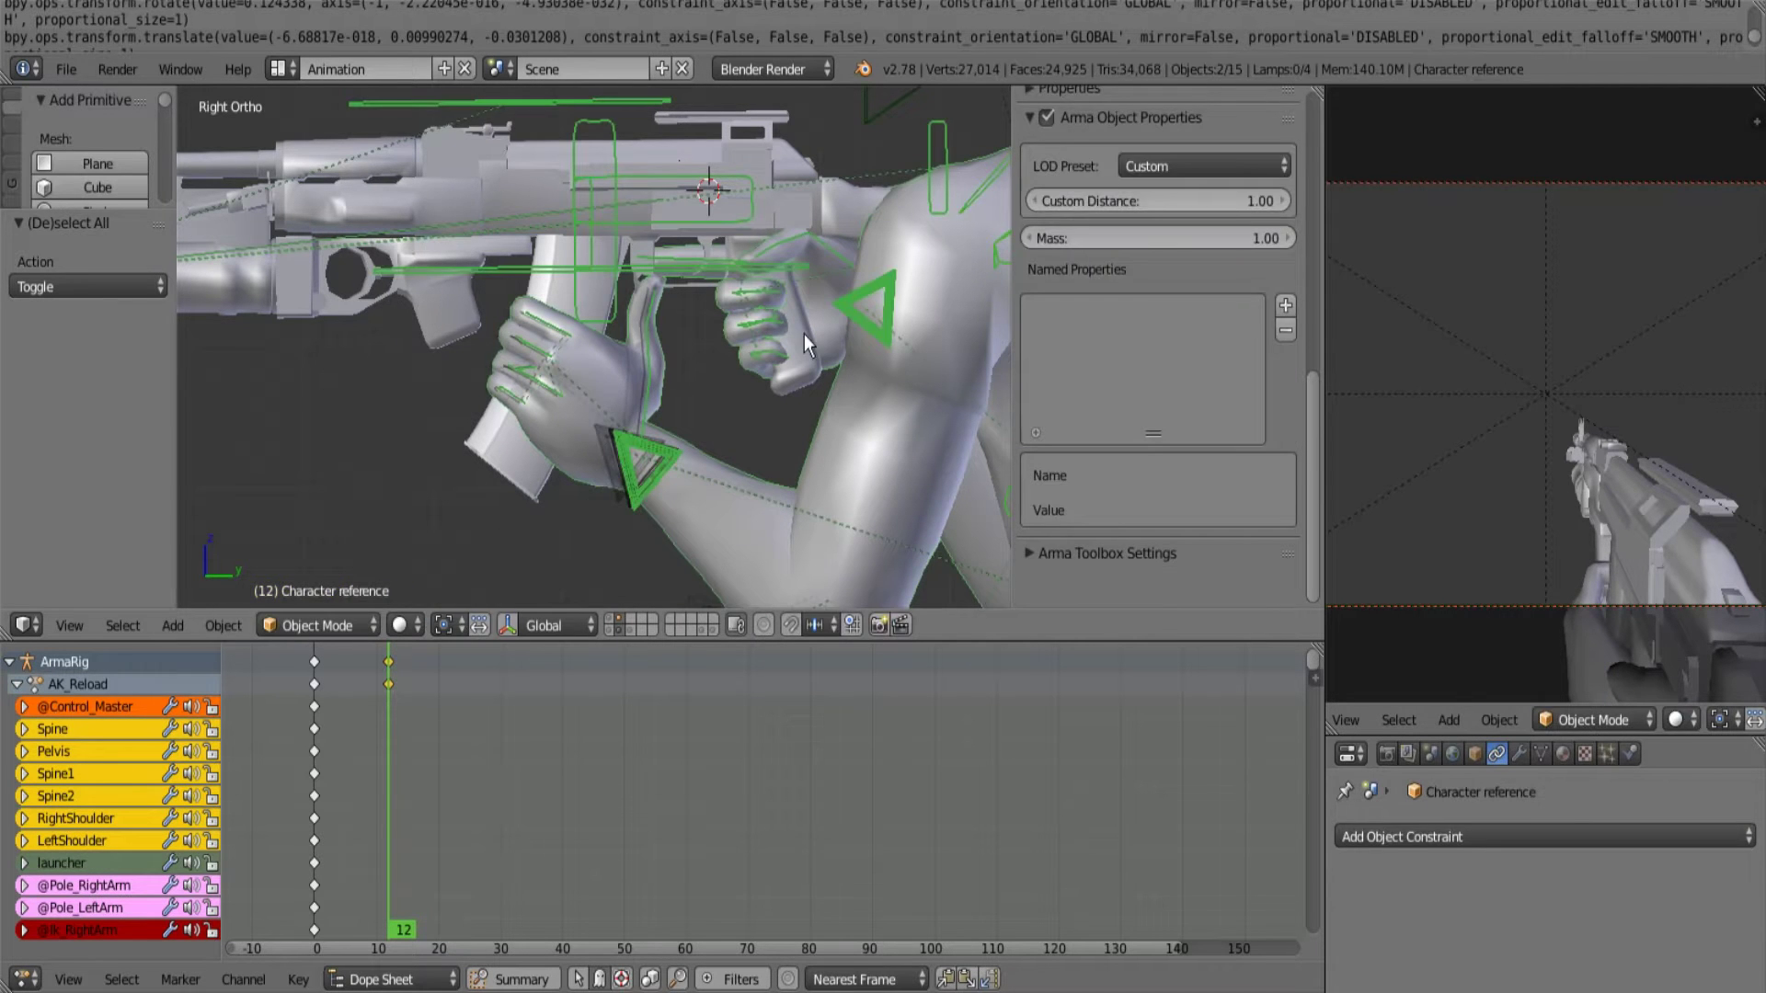
{"action": "right_click", "coordinate": [890, 315]}
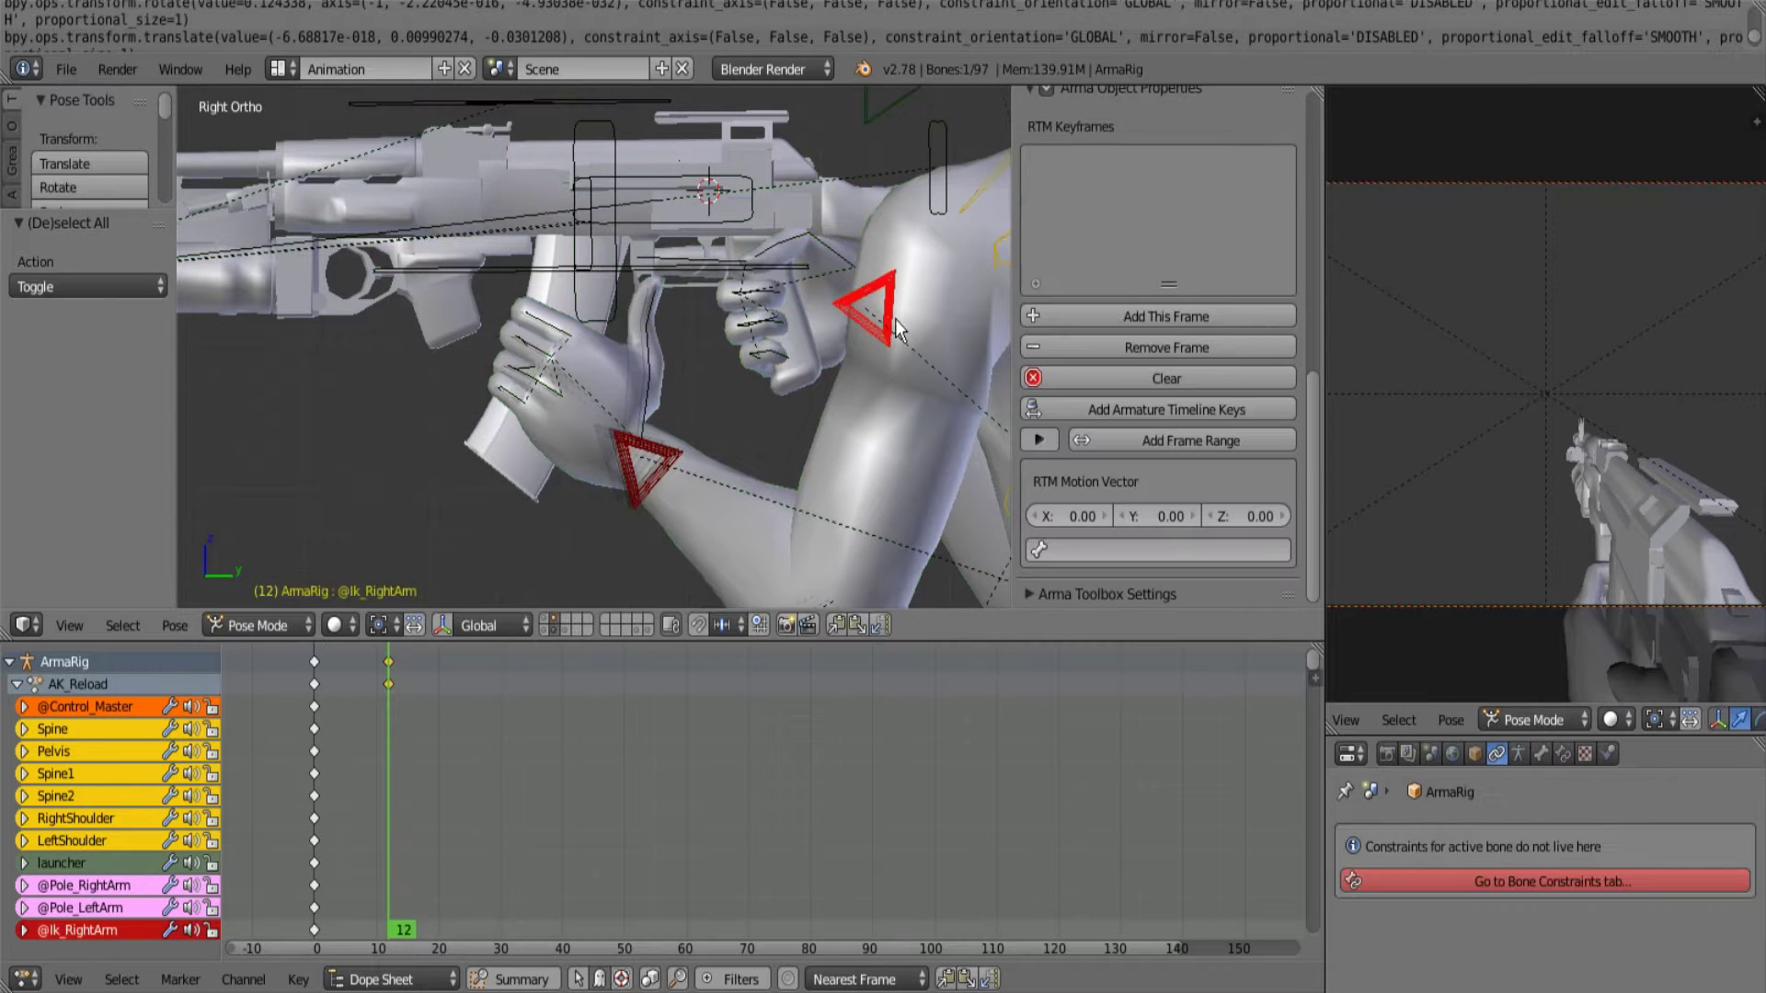
{"action": "right_click", "coordinate": [664, 274], "text": "shift"}
{"action": "key", "text": "g"}
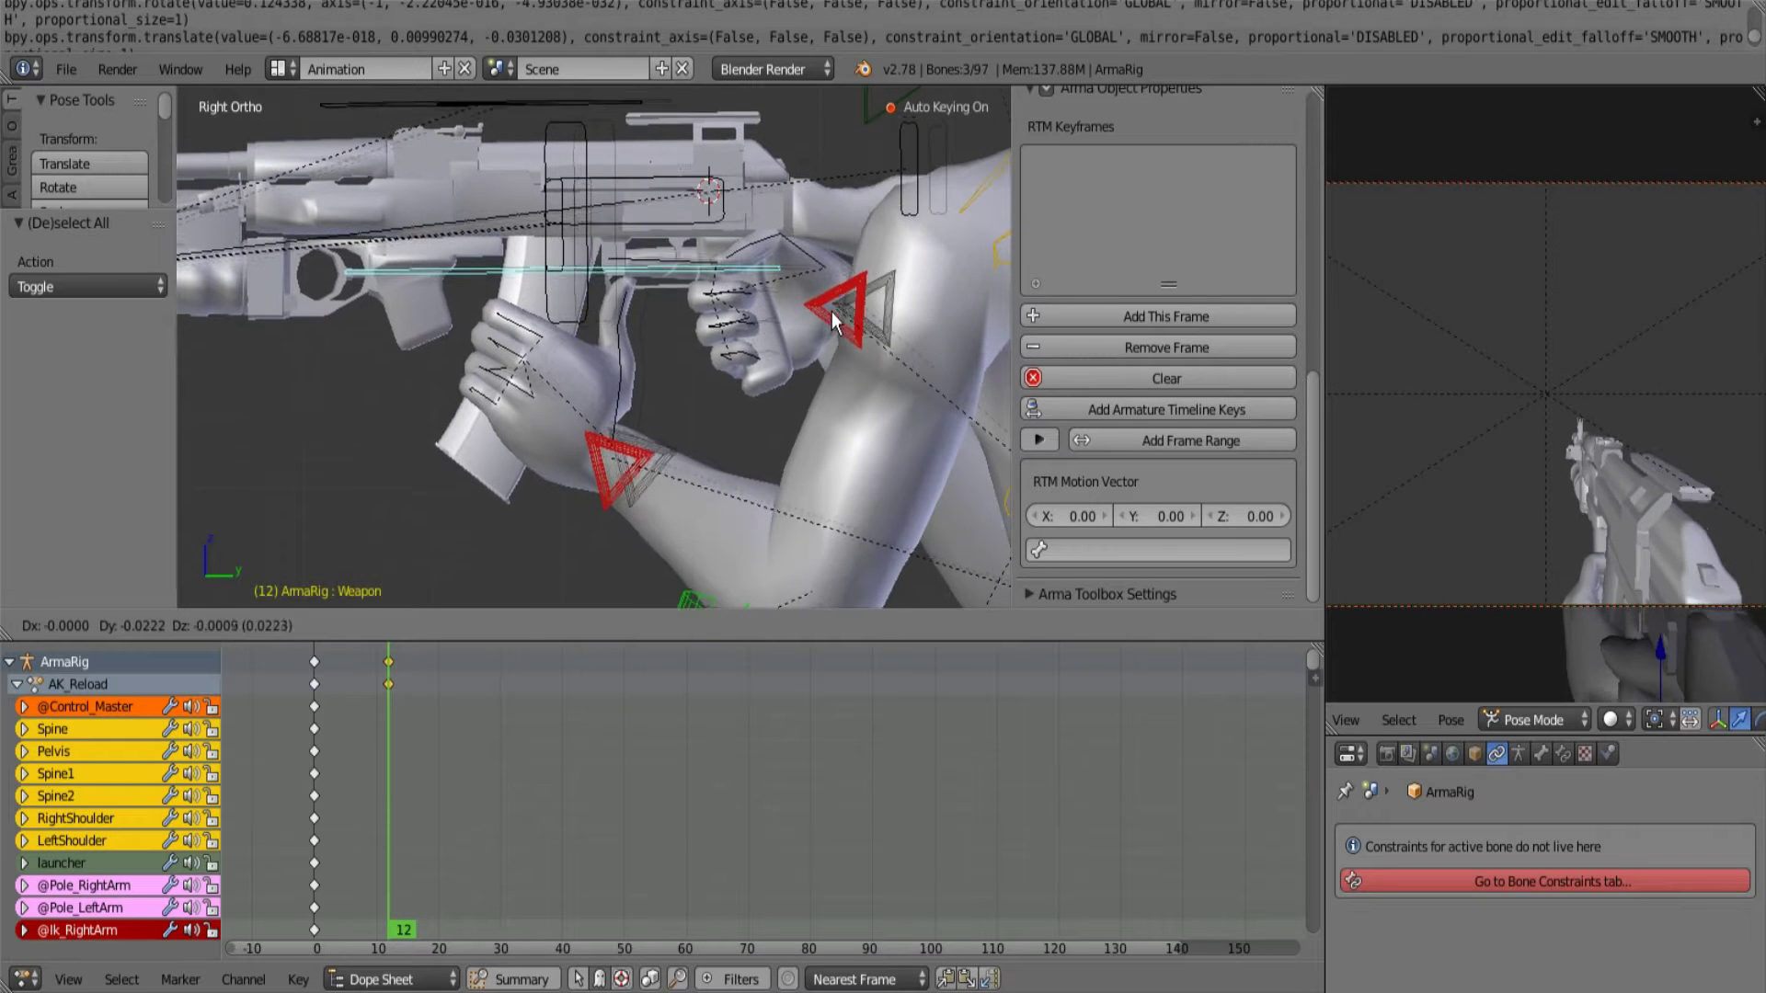
{"action": "left_click", "coordinate": [832, 312]}
Switch the pivot to 3D Cursor and place the cursor on the rifle above the magazine.
{"action": "left_click", "coordinate": [380, 625]}
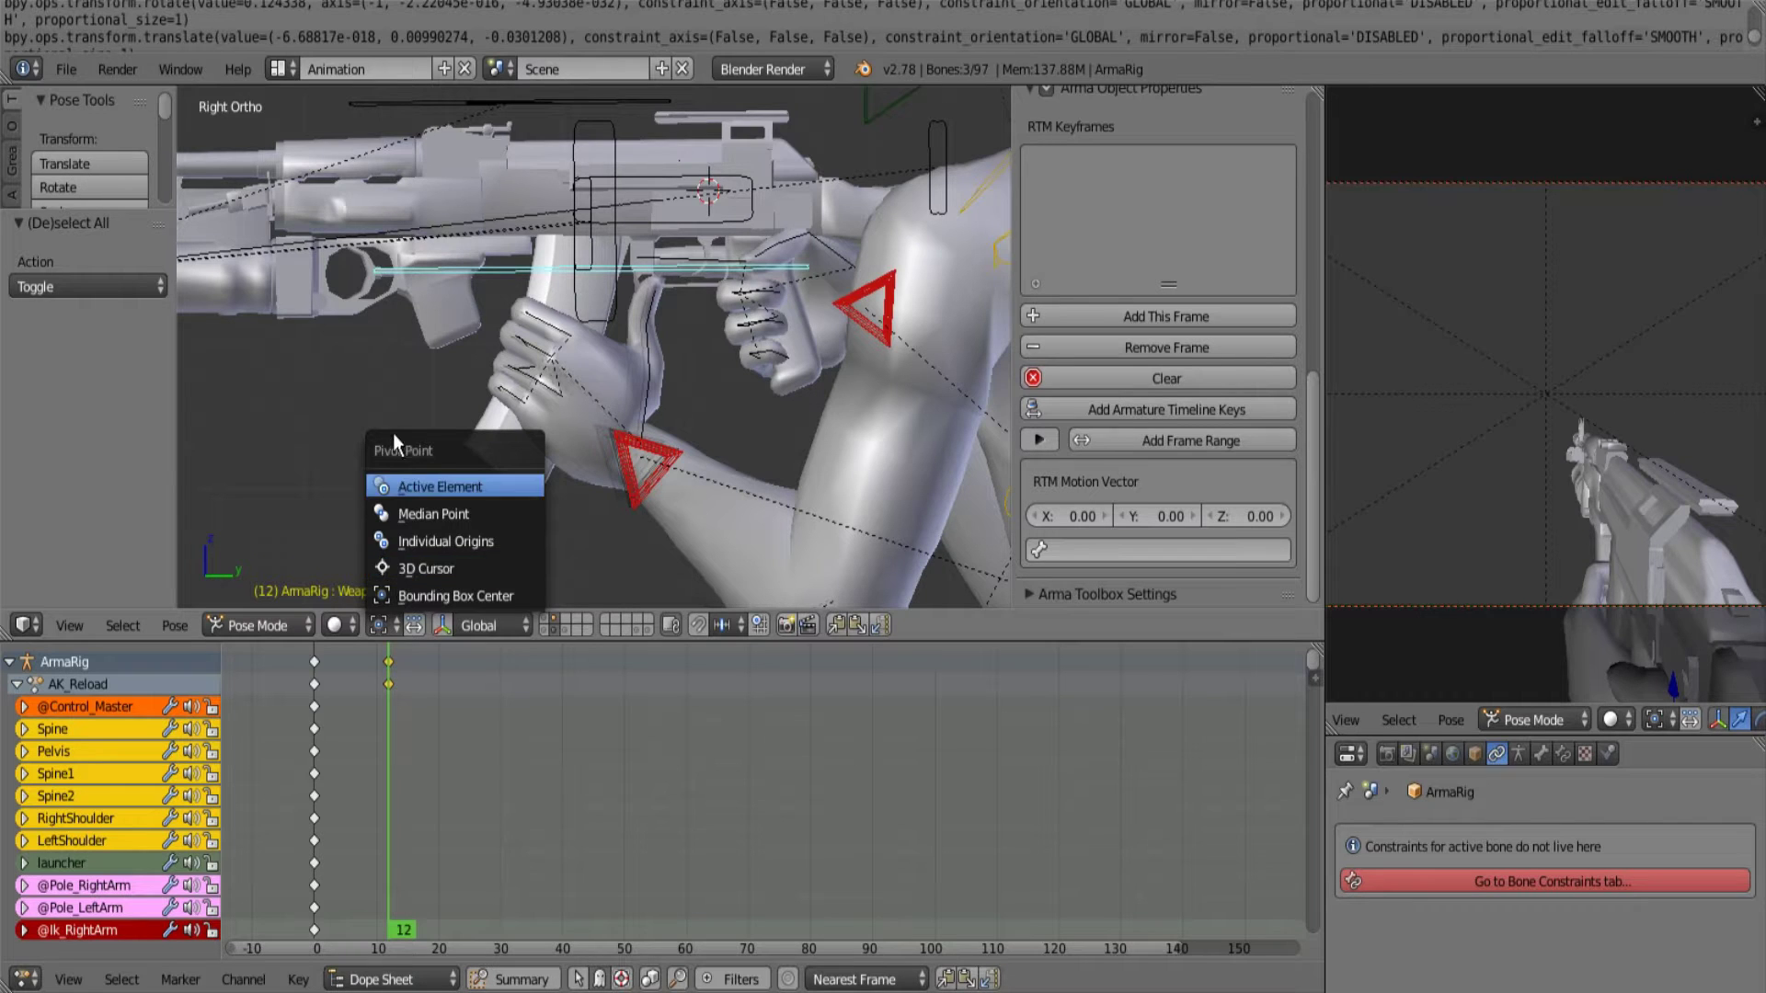
{"action": "left_click", "coordinate": [404, 575]}
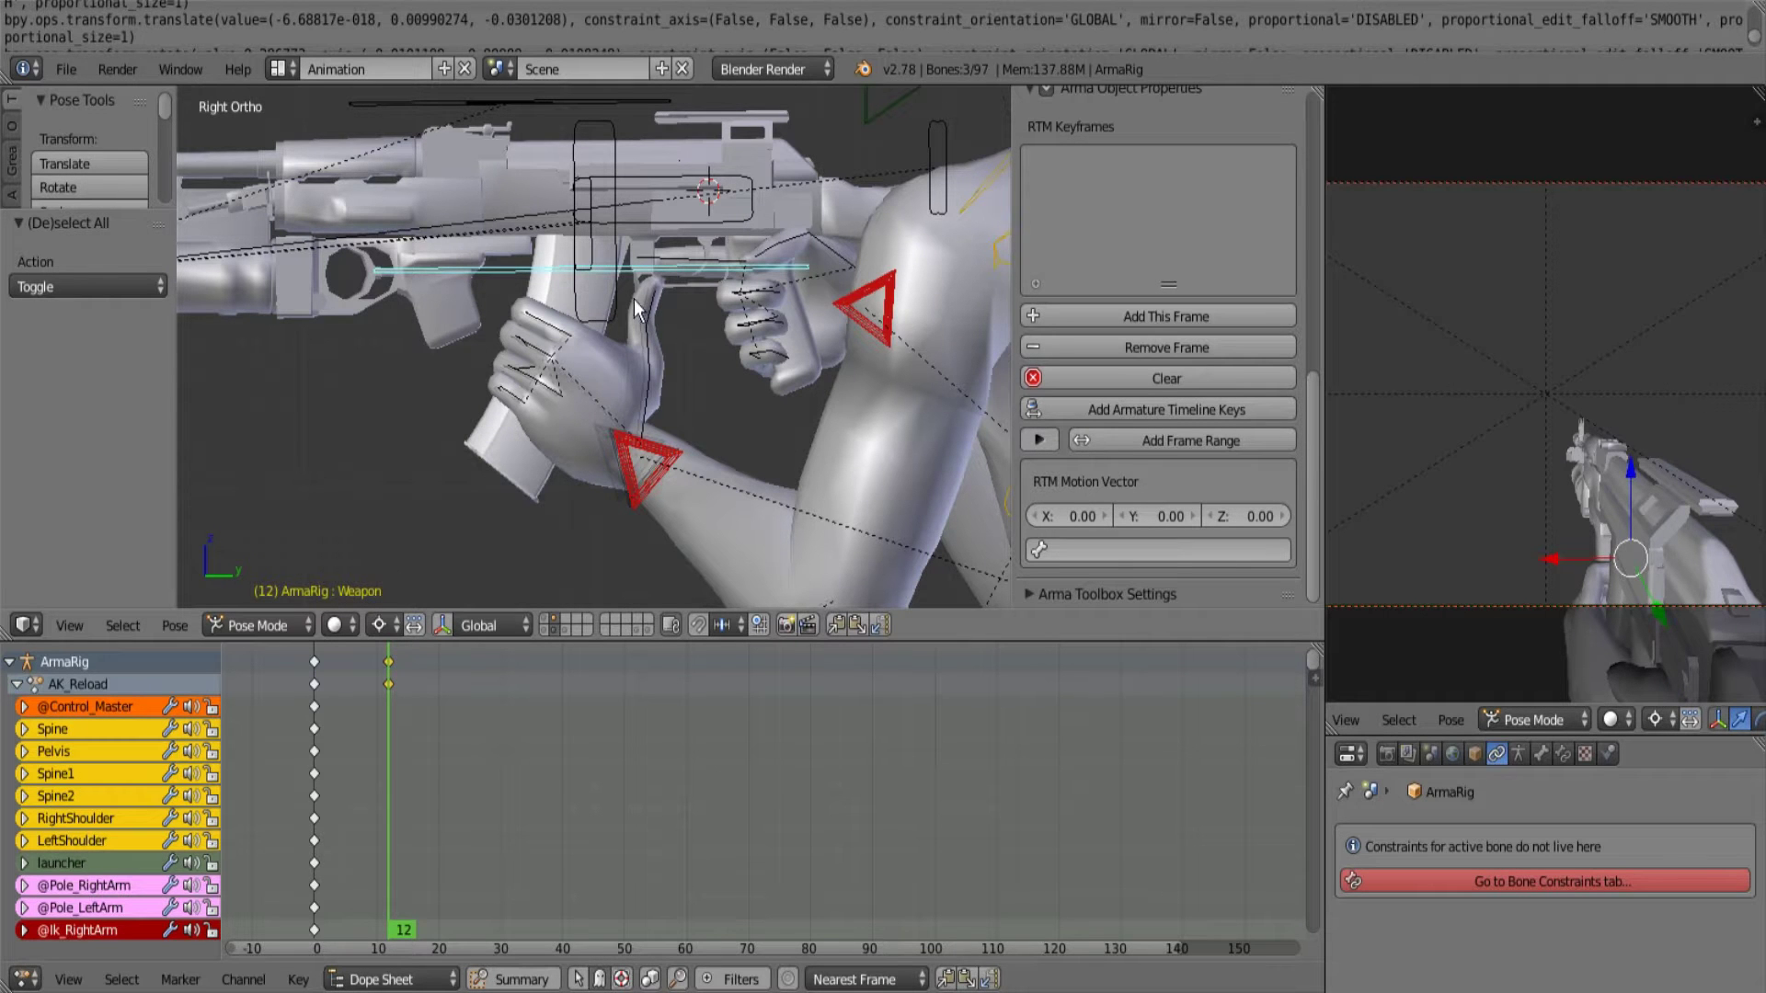
{"action": "left_click", "coordinate": [627, 254]}
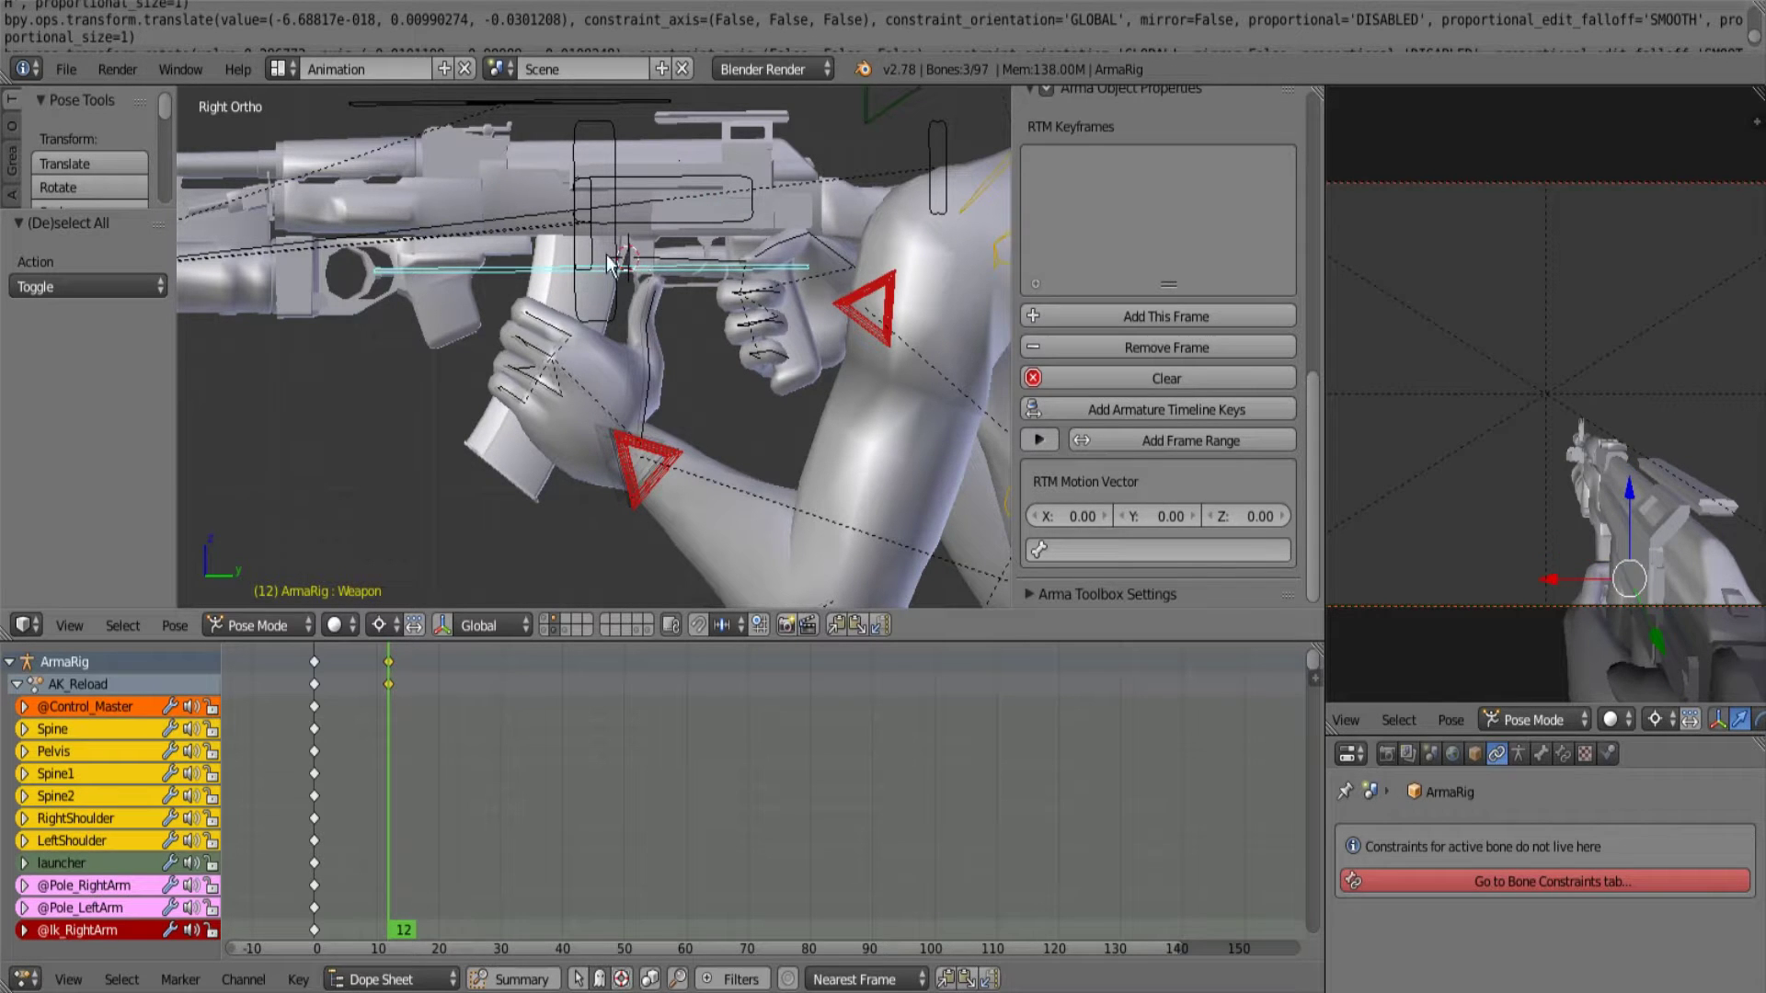
{"action": "scroll", "coordinate": [596, 249], "scroll_direction": "down", "scroll_amount": 1}
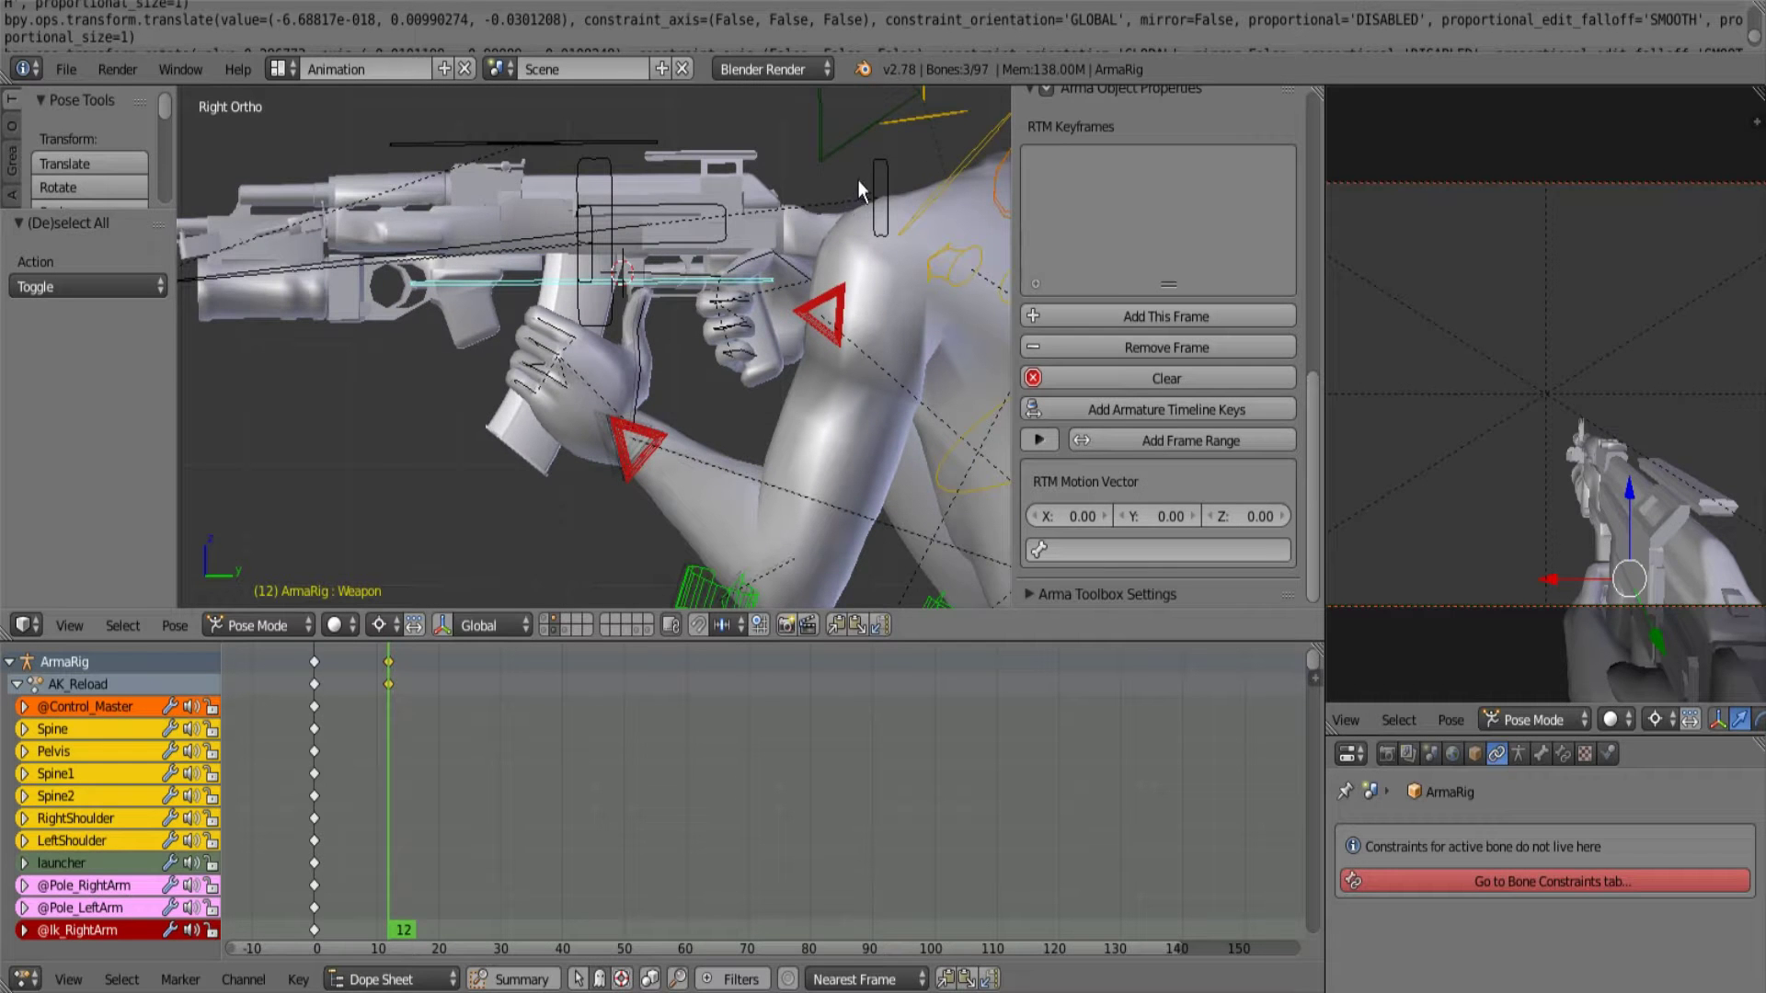
{"action": "key", "text": "r"}
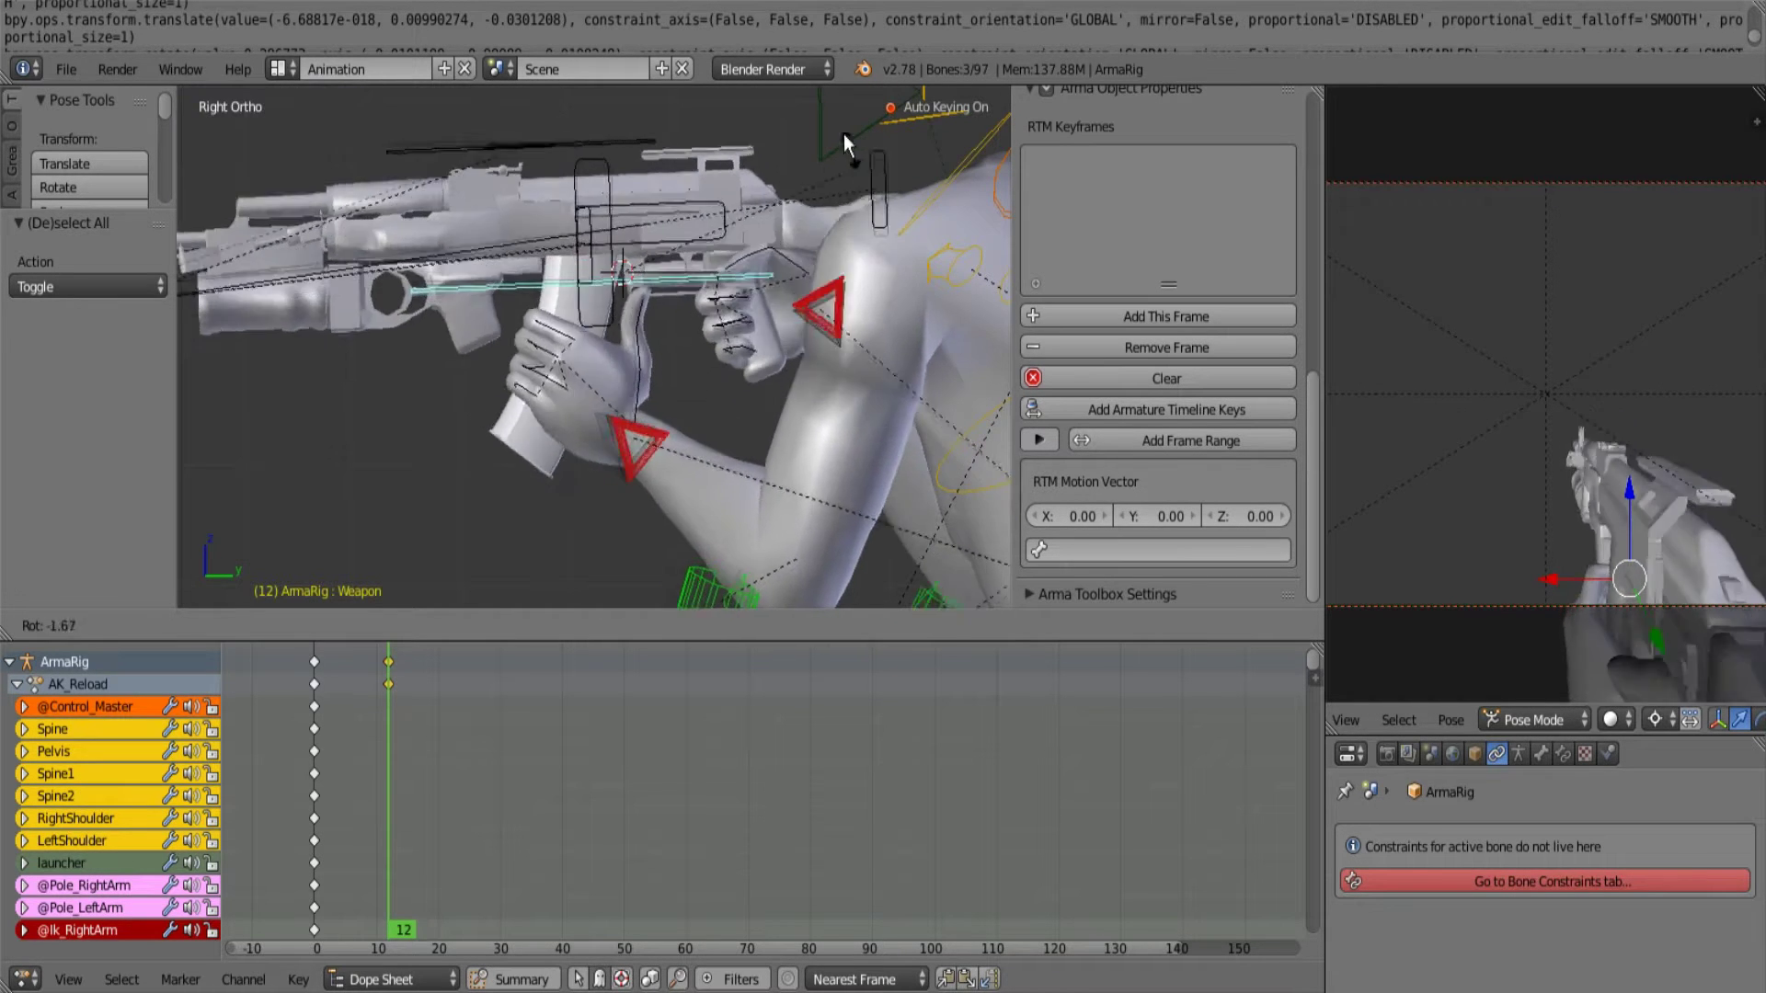
{"action": "right_click", "coordinate": [826, 205]}
{"action": "scroll", "coordinate": [809, 205], "scroll_direction": "down", "scroll_amount": 2}
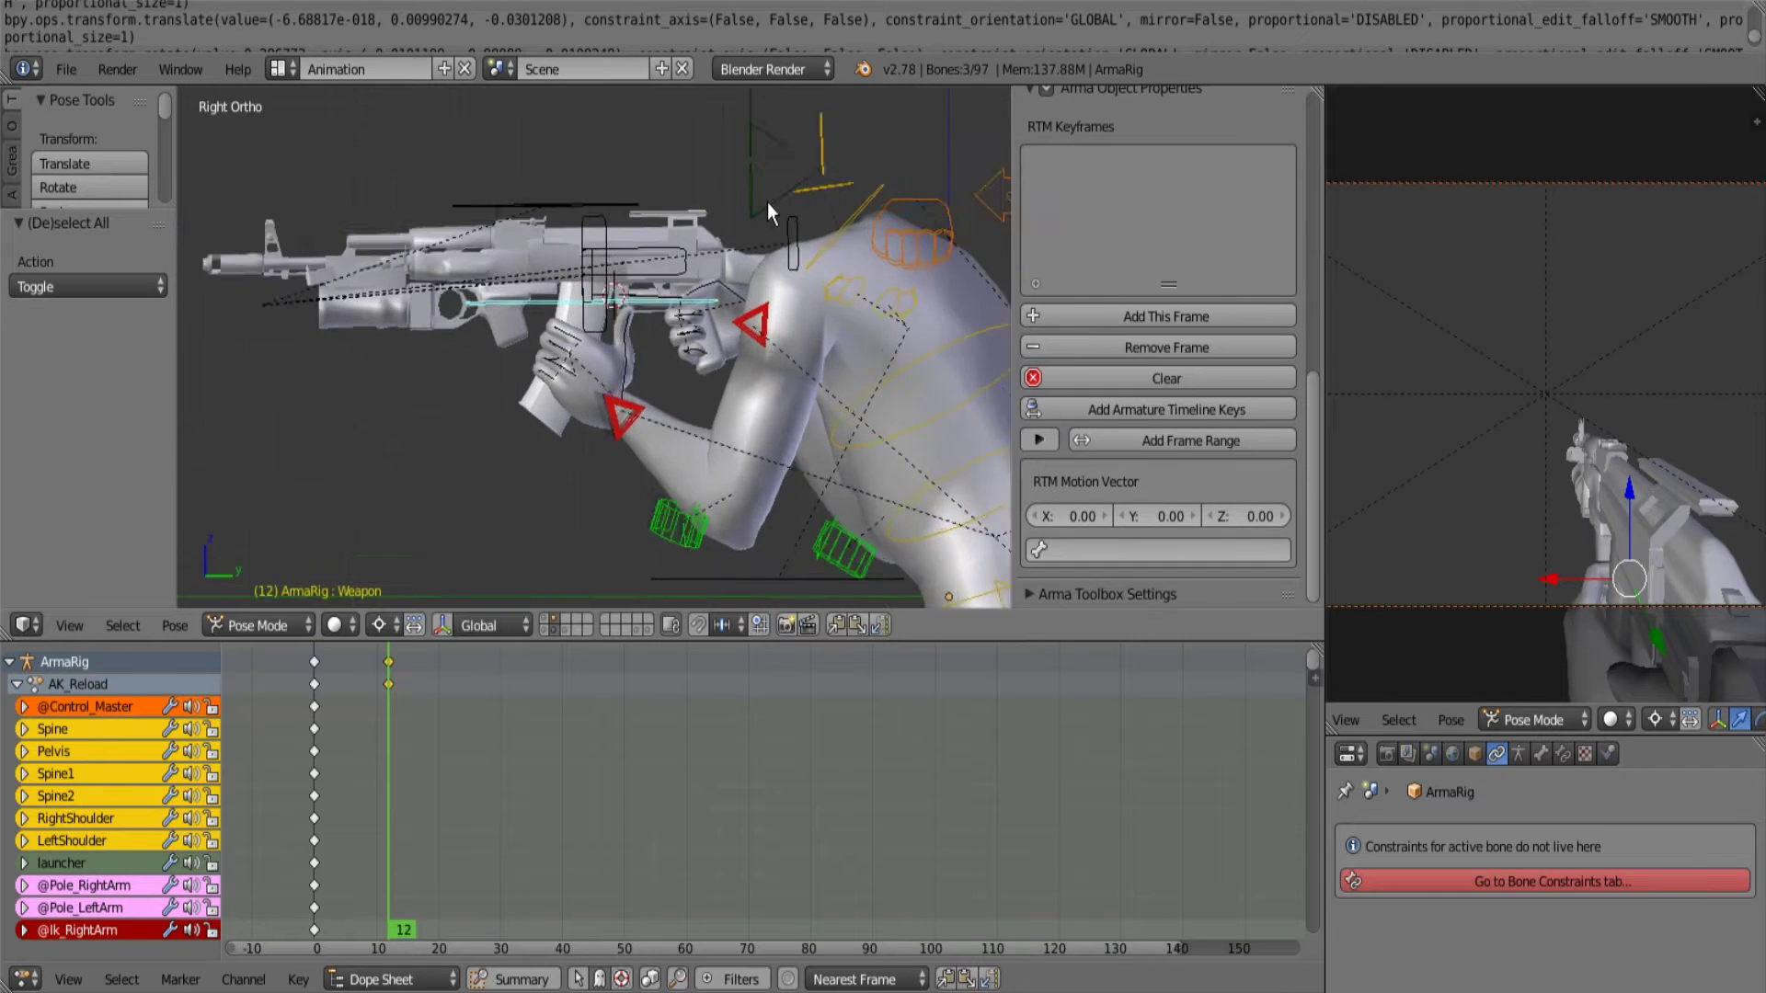
{"action": "scroll", "coordinate": [768, 201], "scroll_direction": "up", "scroll_amount": 1}
{"action": "scroll", "coordinate": [779, 200], "scroll_direction": "down", "scroll_amount": 1}
{"action": "right_click", "coordinate": [752, 326]}
{"action": "key", "text": "g"}
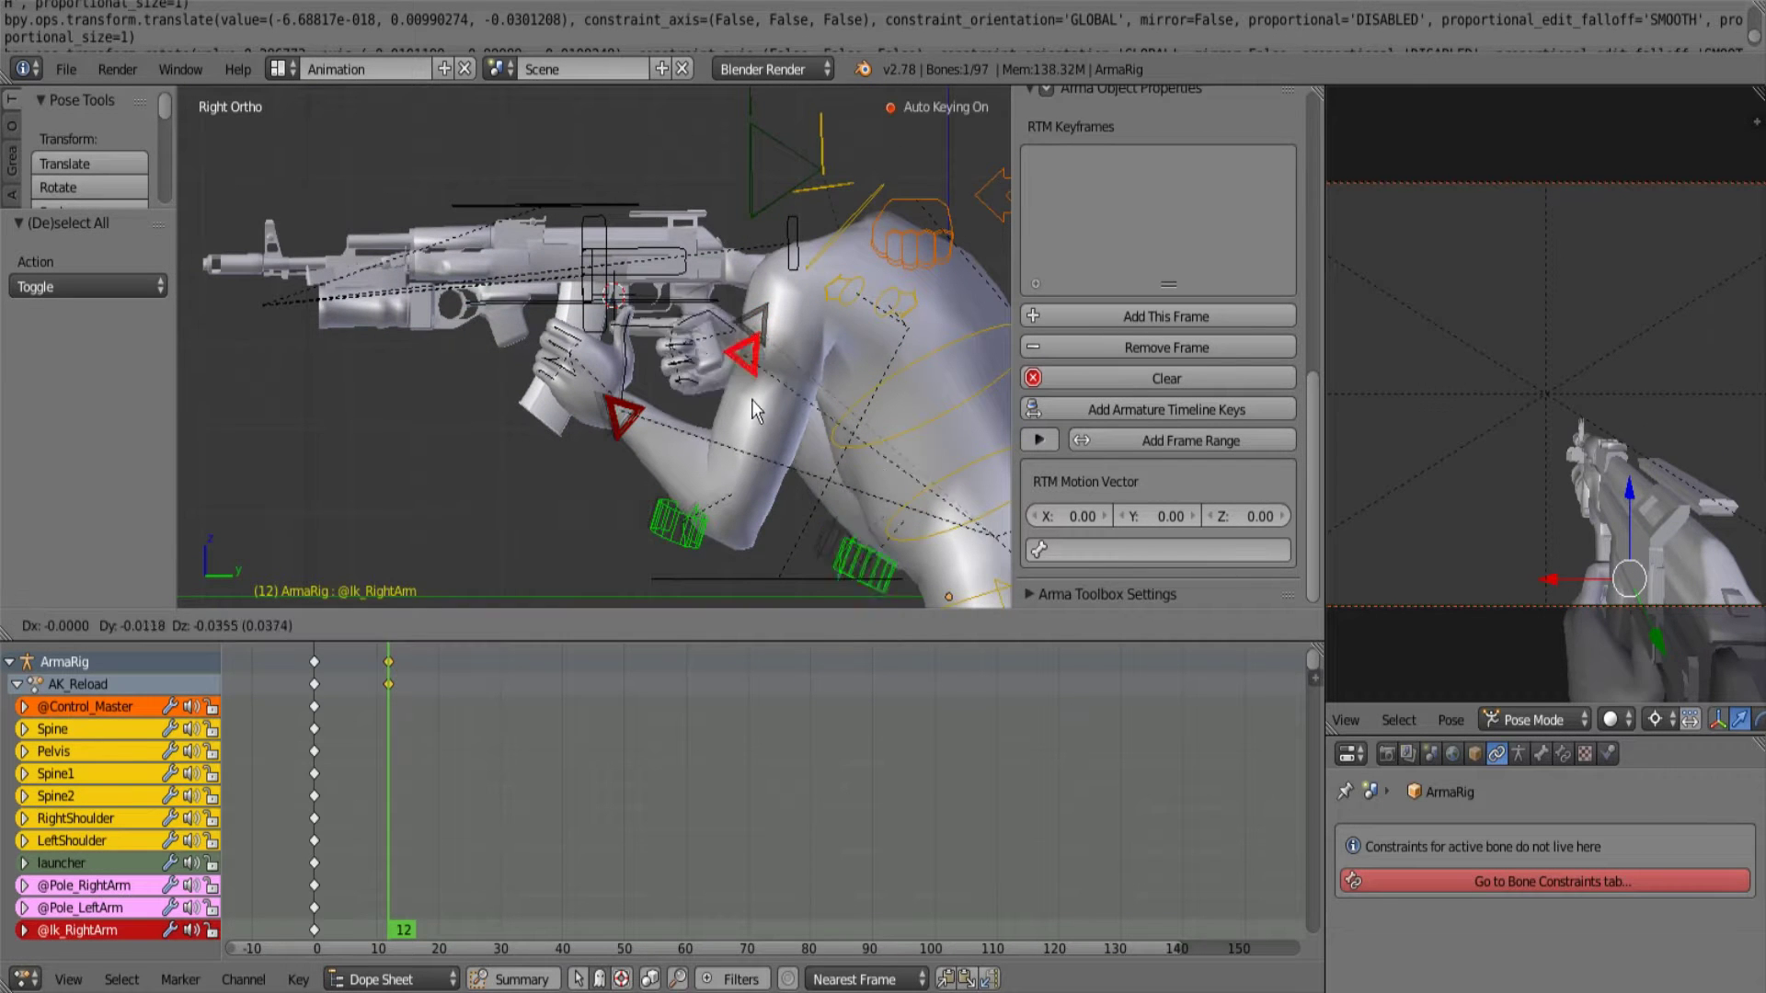
{"action": "right_click", "coordinate": [752, 352]}
{"action": "scroll", "coordinate": [752, 352], "scroll_direction": "up", "scroll_amount": 1}
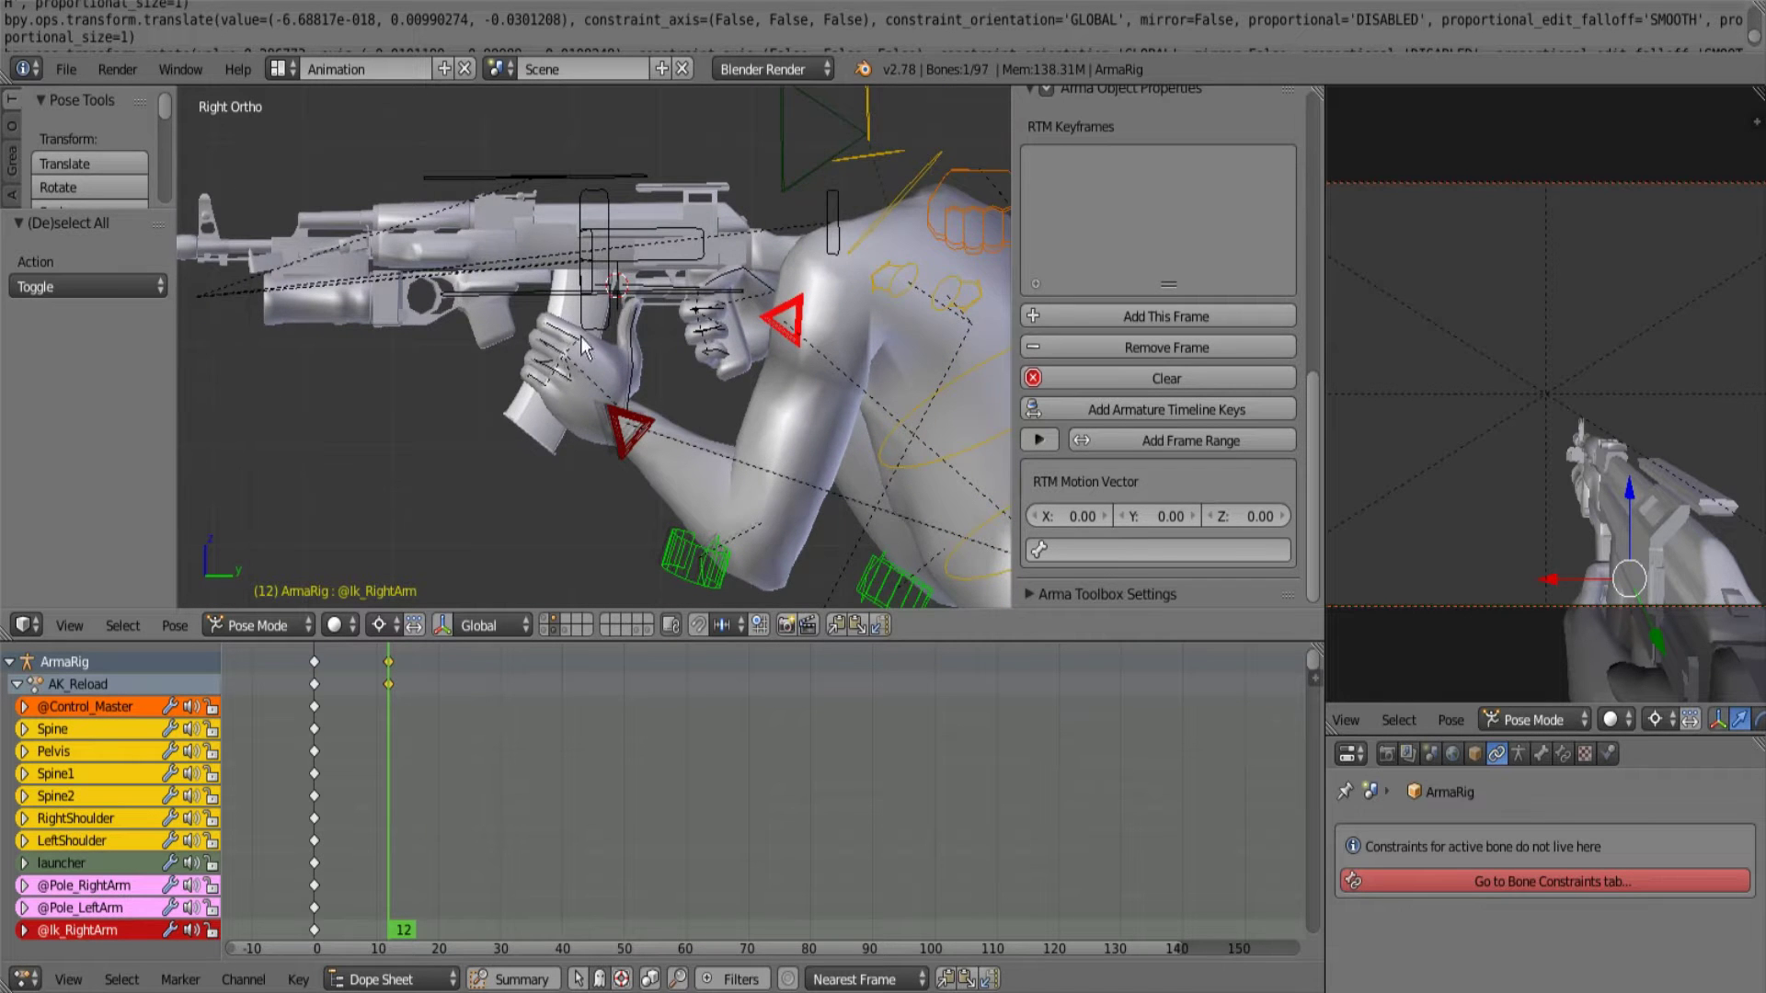
{"action": "scroll", "coordinate": [581, 334], "scroll_direction": "up", "scroll_amount": 4}
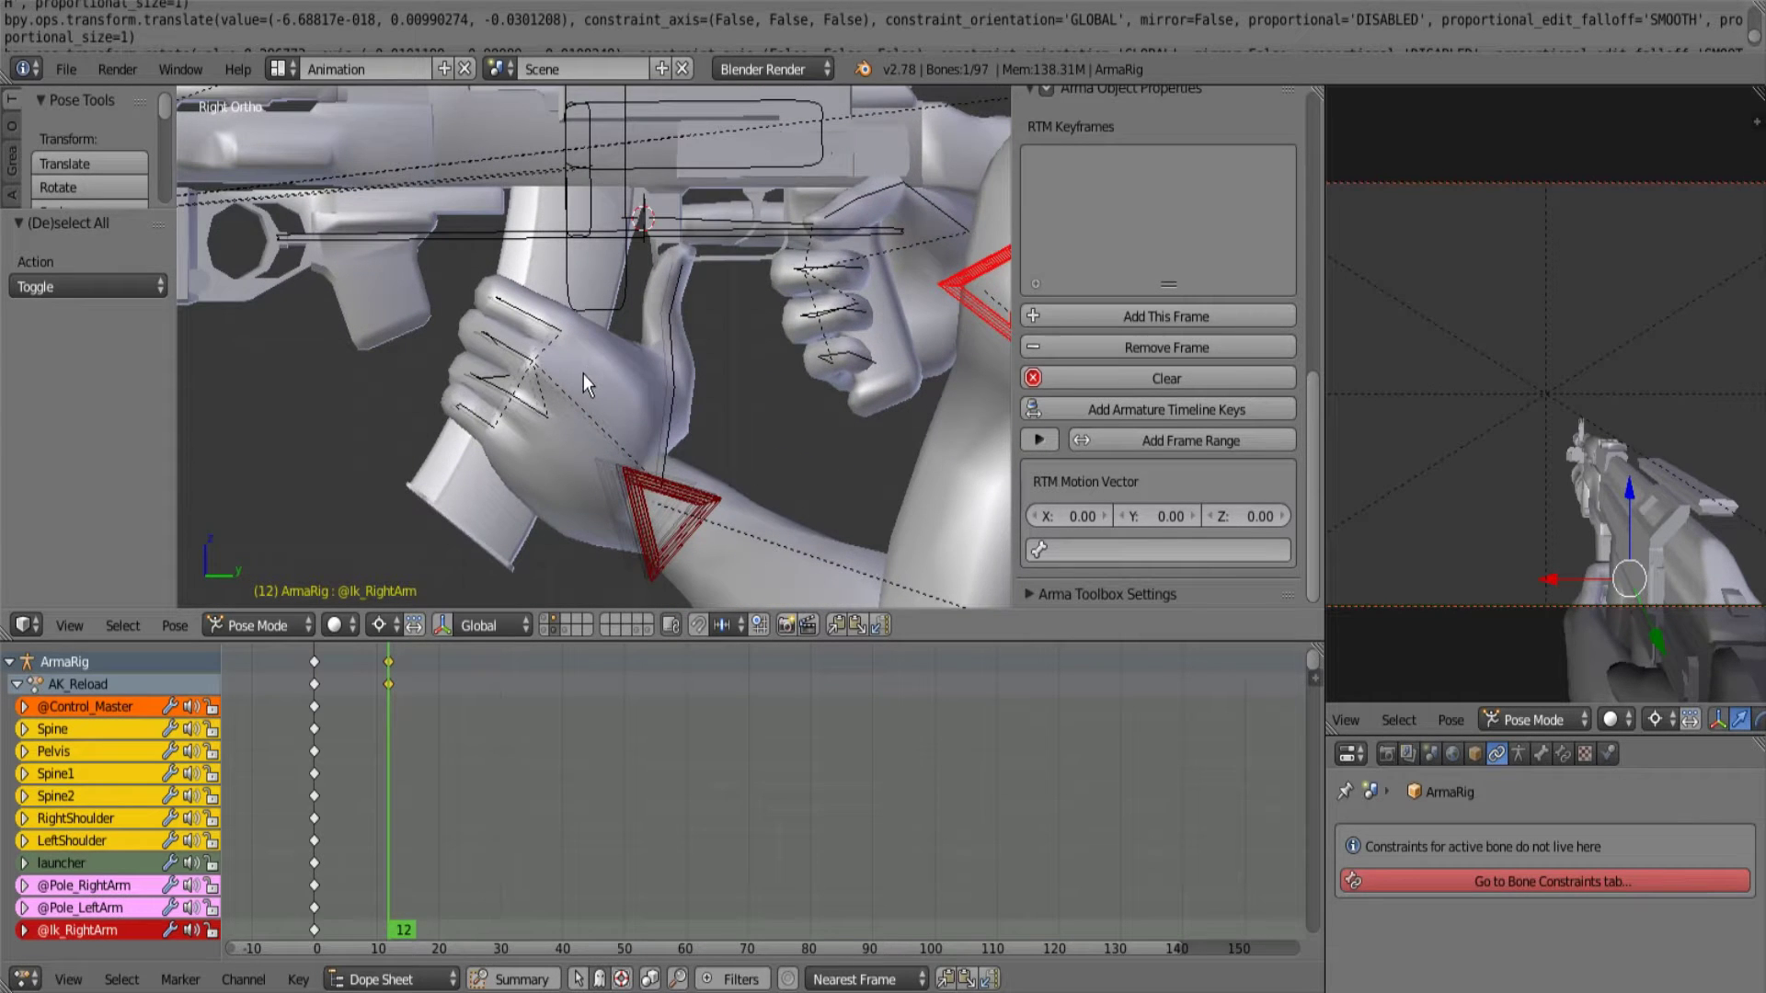
{"action": "scroll", "coordinate": [585, 368], "scroll_direction": "down", "scroll_amount": 3}
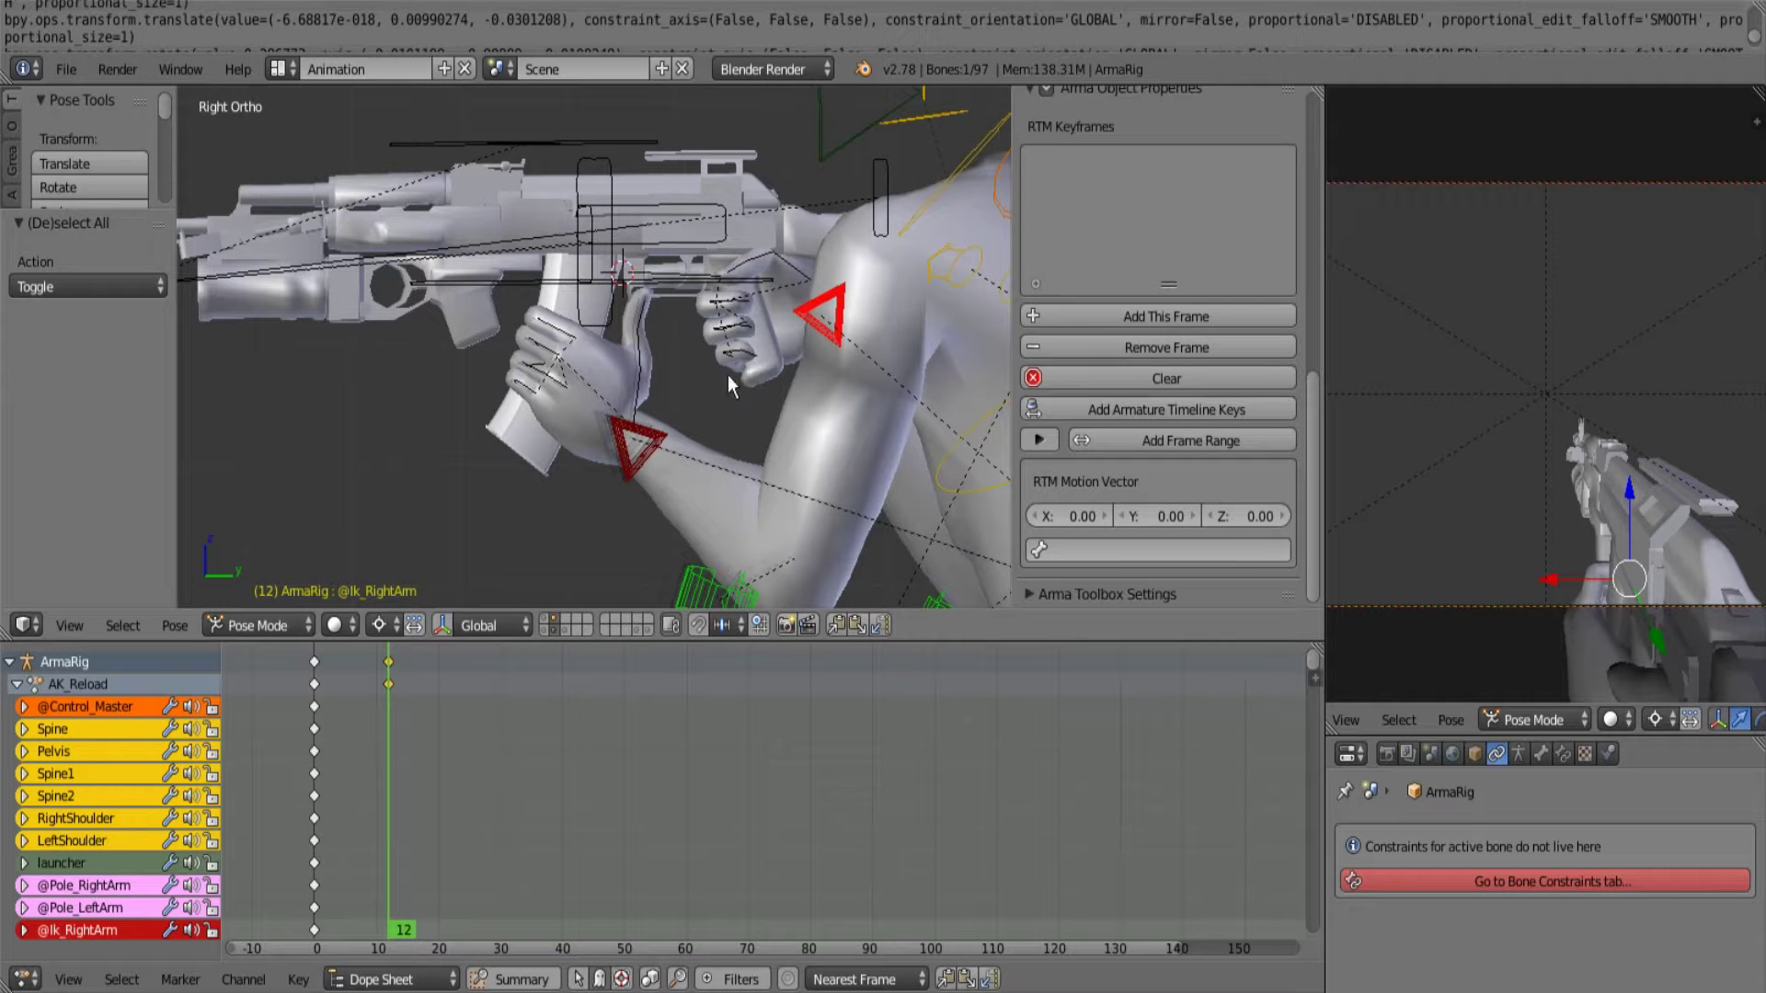
{"action": "right_click", "coordinate": [646, 424], "text": "shift"}
{"action": "right_click", "coordinate": [523, 278], "text": "shift"}
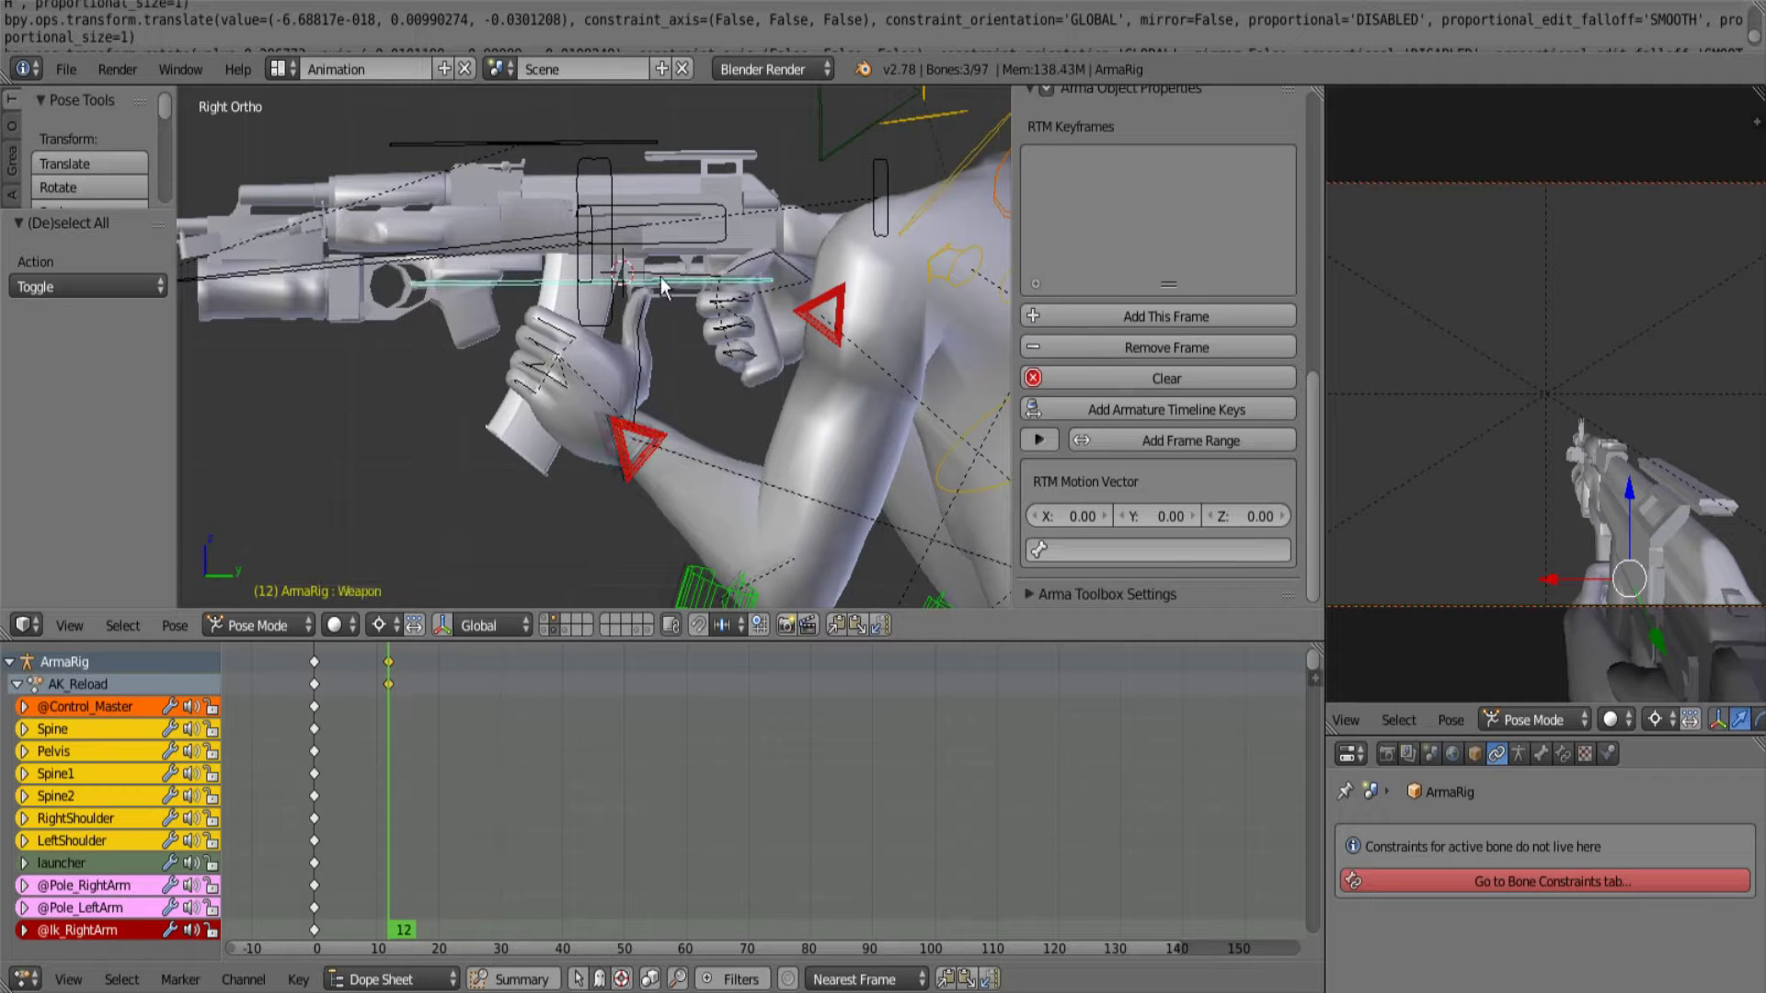
{"action": "scroll", "coordinate": [701, 300], "scroll_direction": "down", "scroll_amount": 2}
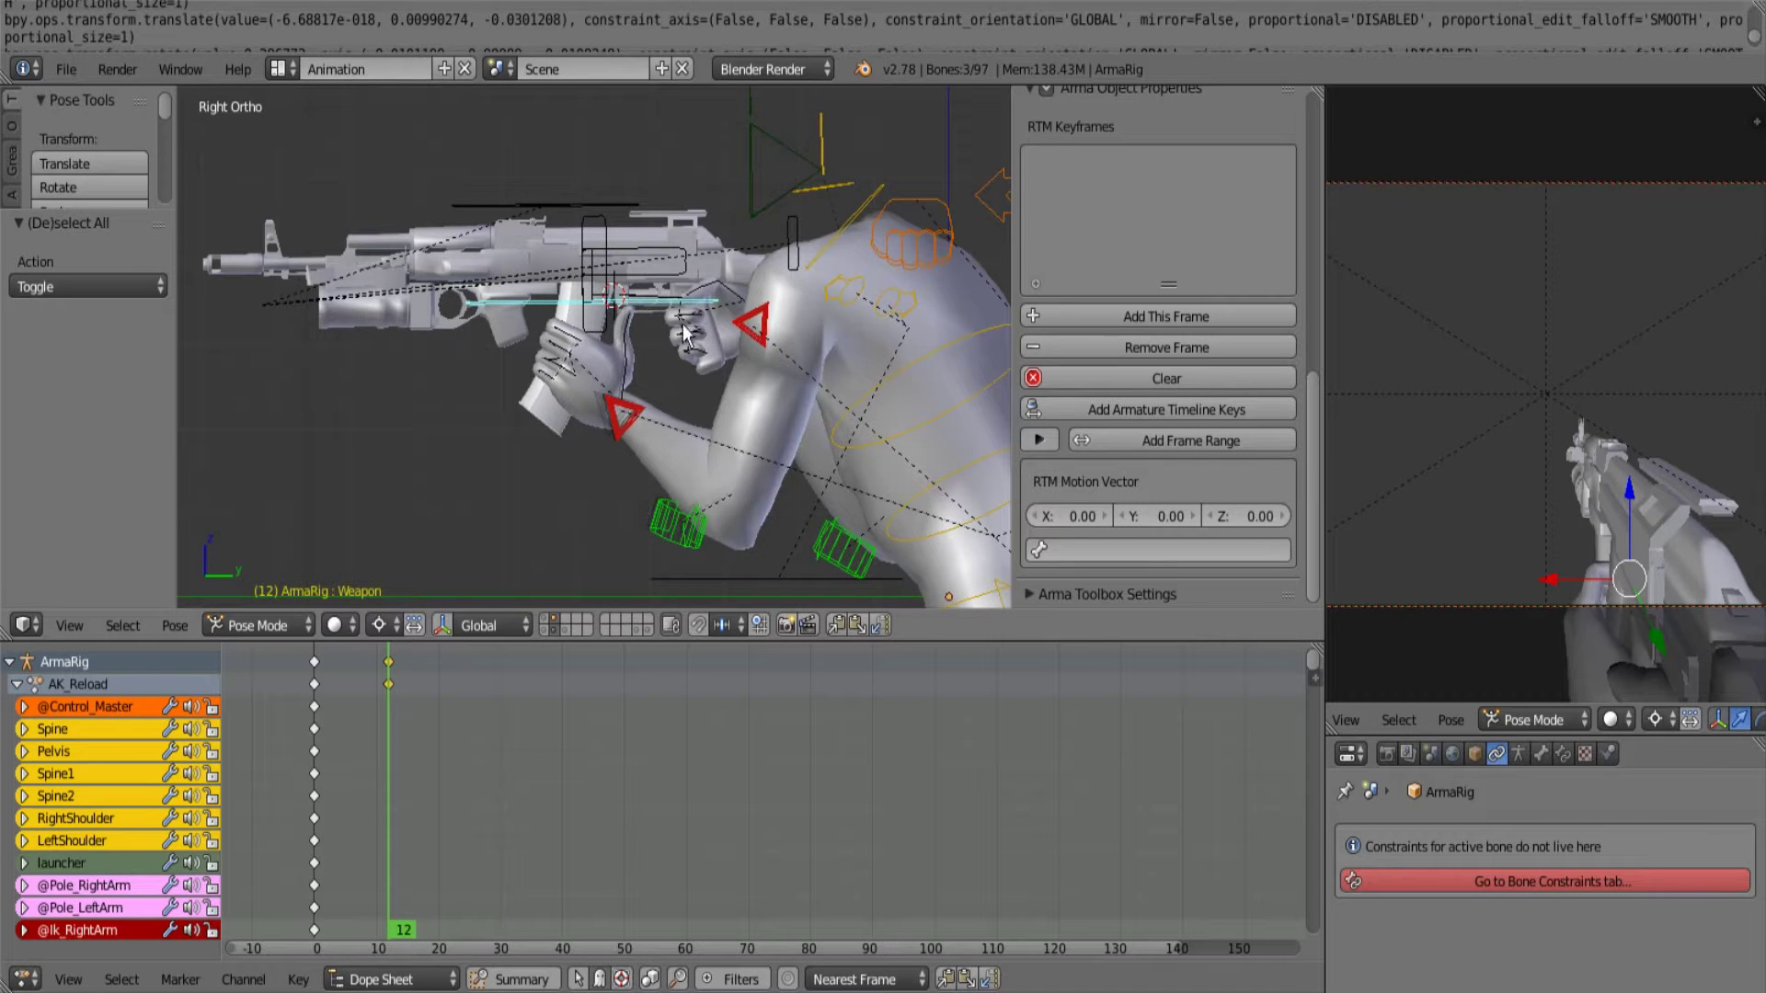
{"action": "key", "text": "g"}
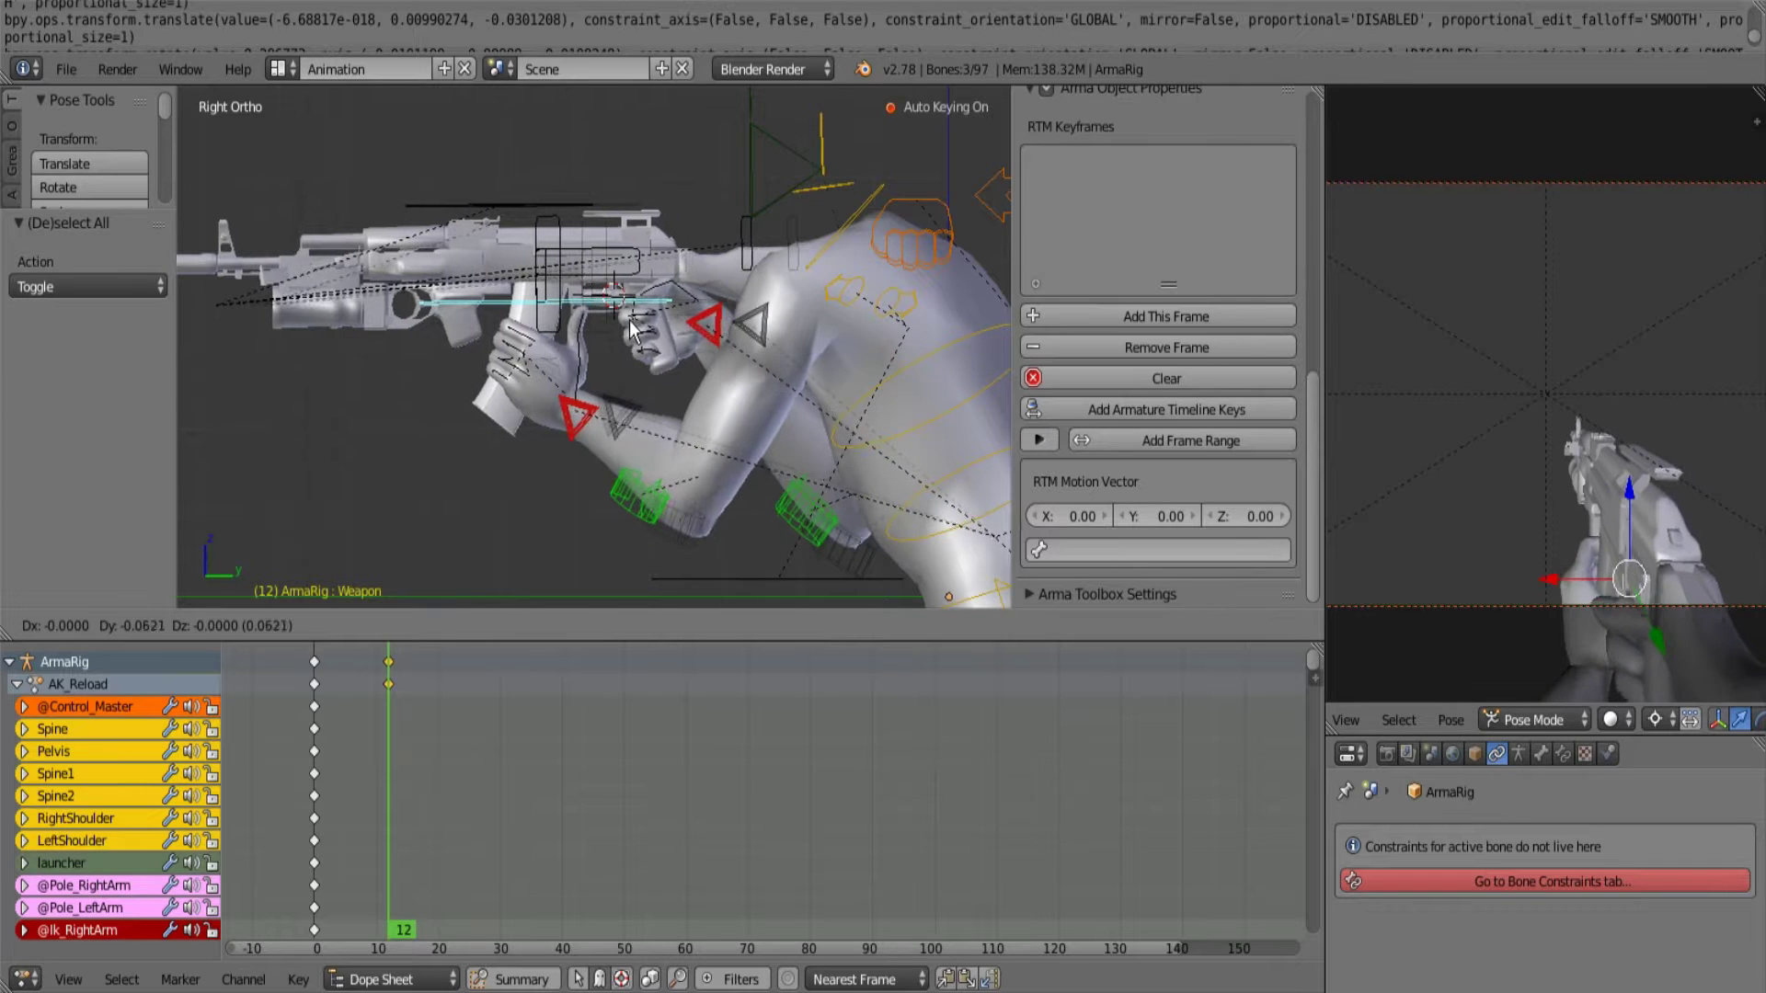
Raise the weapon and arms vertically and tilt them about 17° plus a further tilt.
{"action": "left_click", "coordinate": [620, 320]}
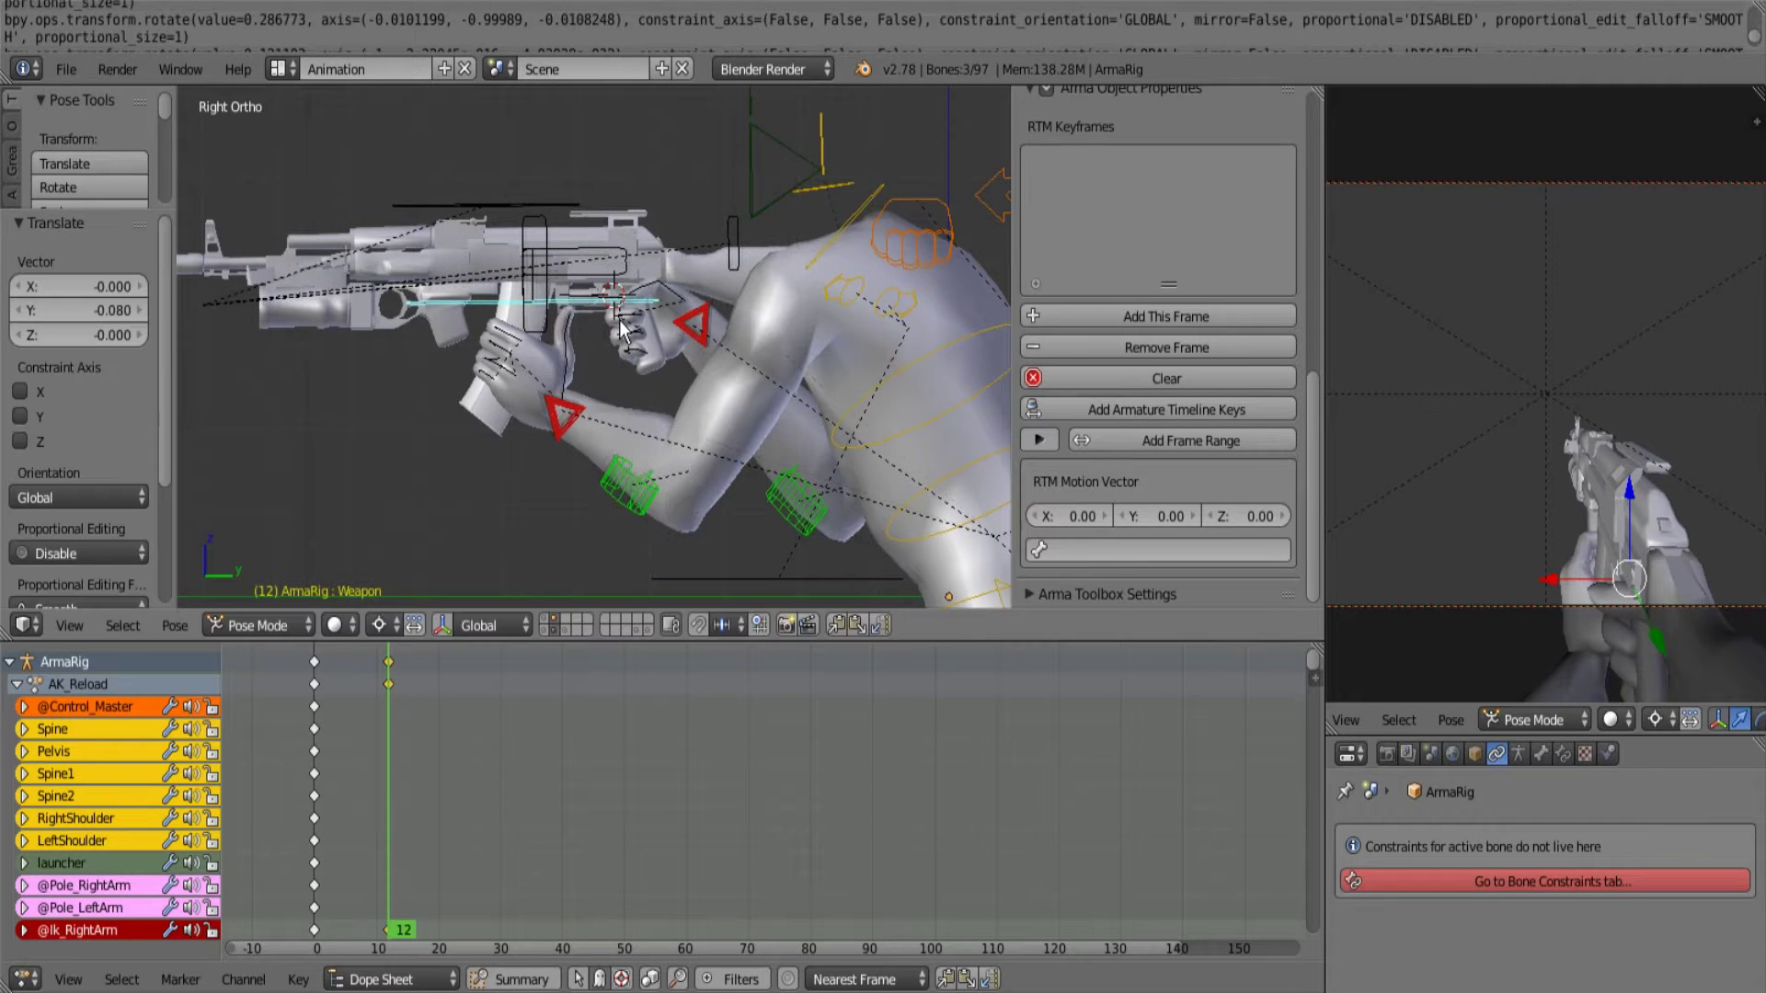
{"action": "key", "text": "g"}
{"action": "key", "text": "z"}
{"action": "left_click", "coordinate": [598, 295]}
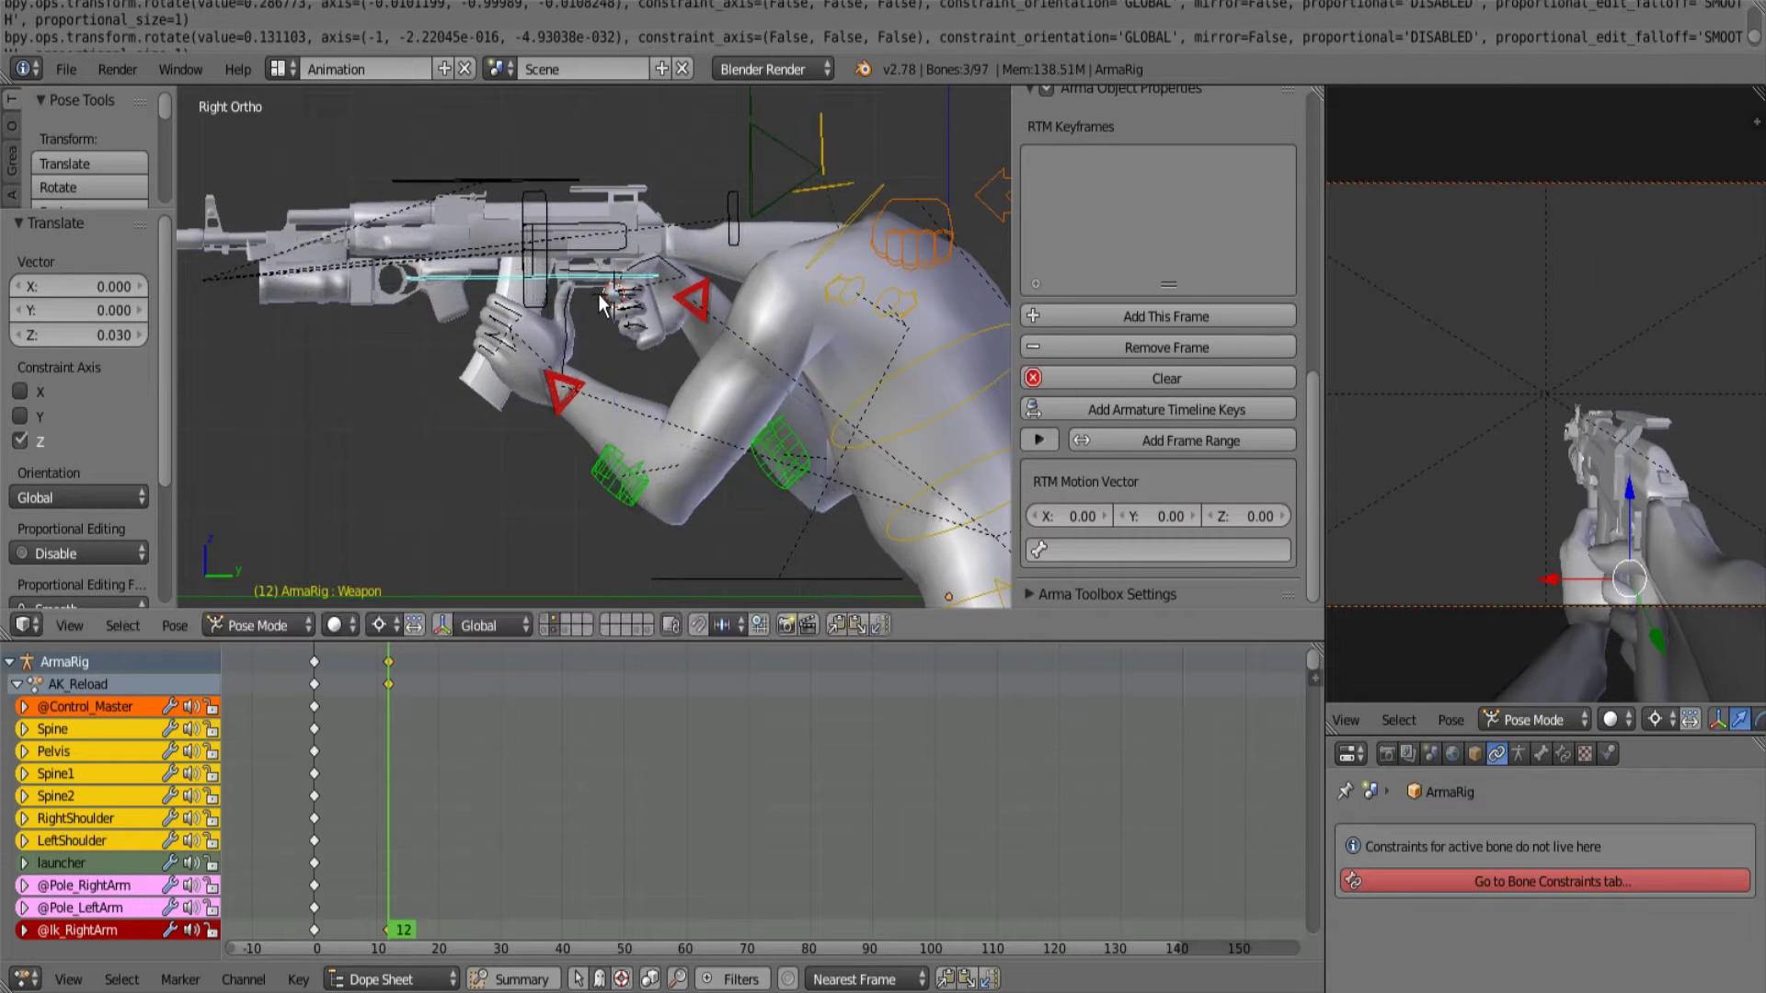
{"action": "key", "text": "r"}
{"action": "left_click", "coordinate": [725, 242]}
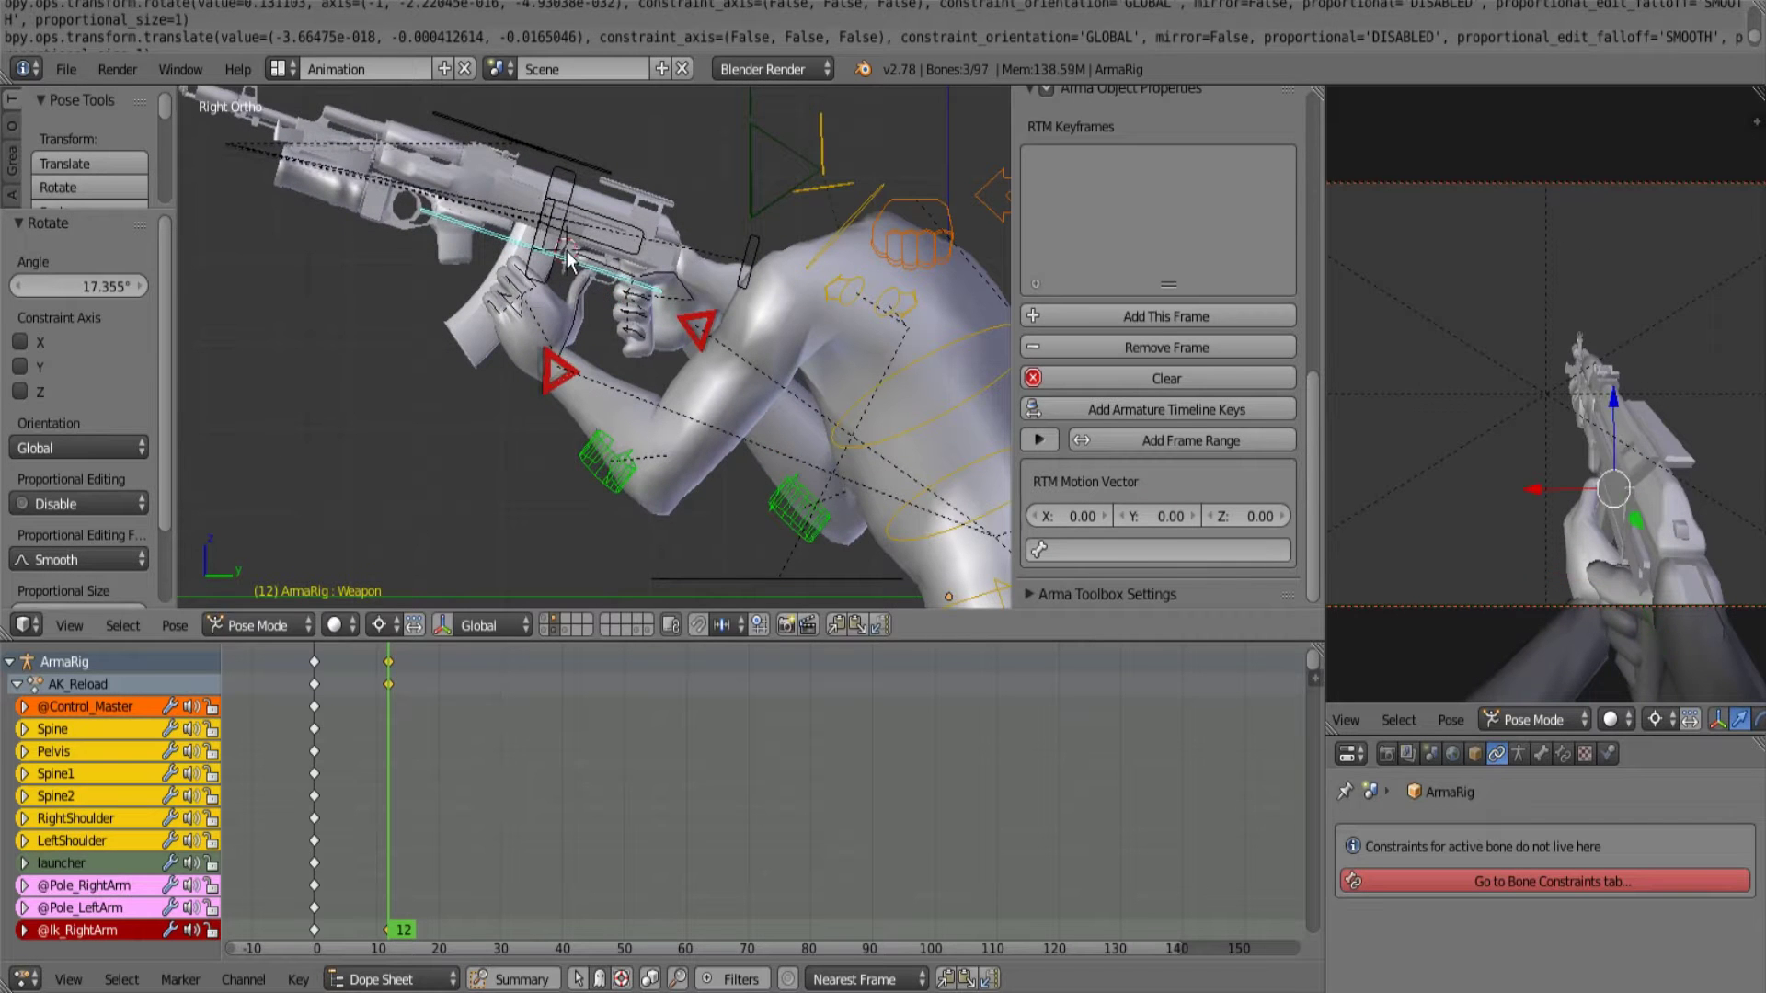
{"action": "key", "text": "r"}
{"action": "left_click", "coordinate": [724, 220]}
{"action": "key", "text": "g"}
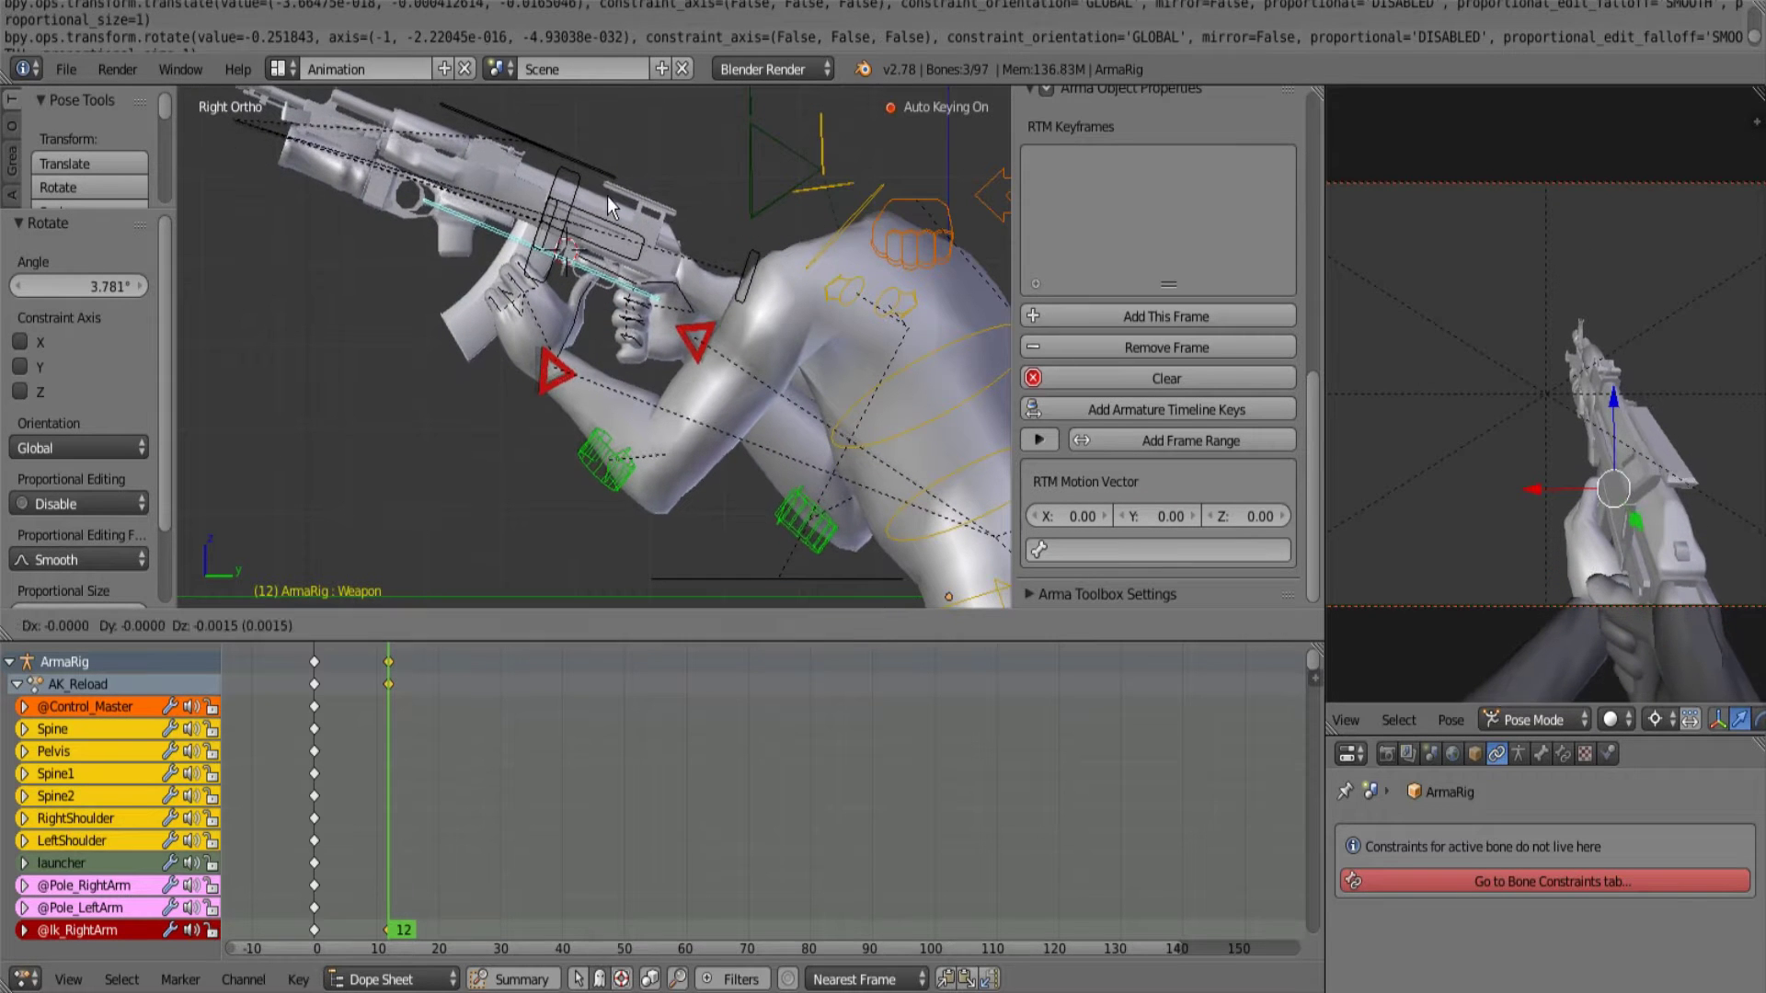
{"action": "left_click", "coordinate": [601, 176]}
Trackball-rotate the Weapon bone by about 8.6° and widen the camera view.
{"action": "scroll", "coordinate": [1435, 341], "scroll_direction": "down", "scroll_amount": 2}
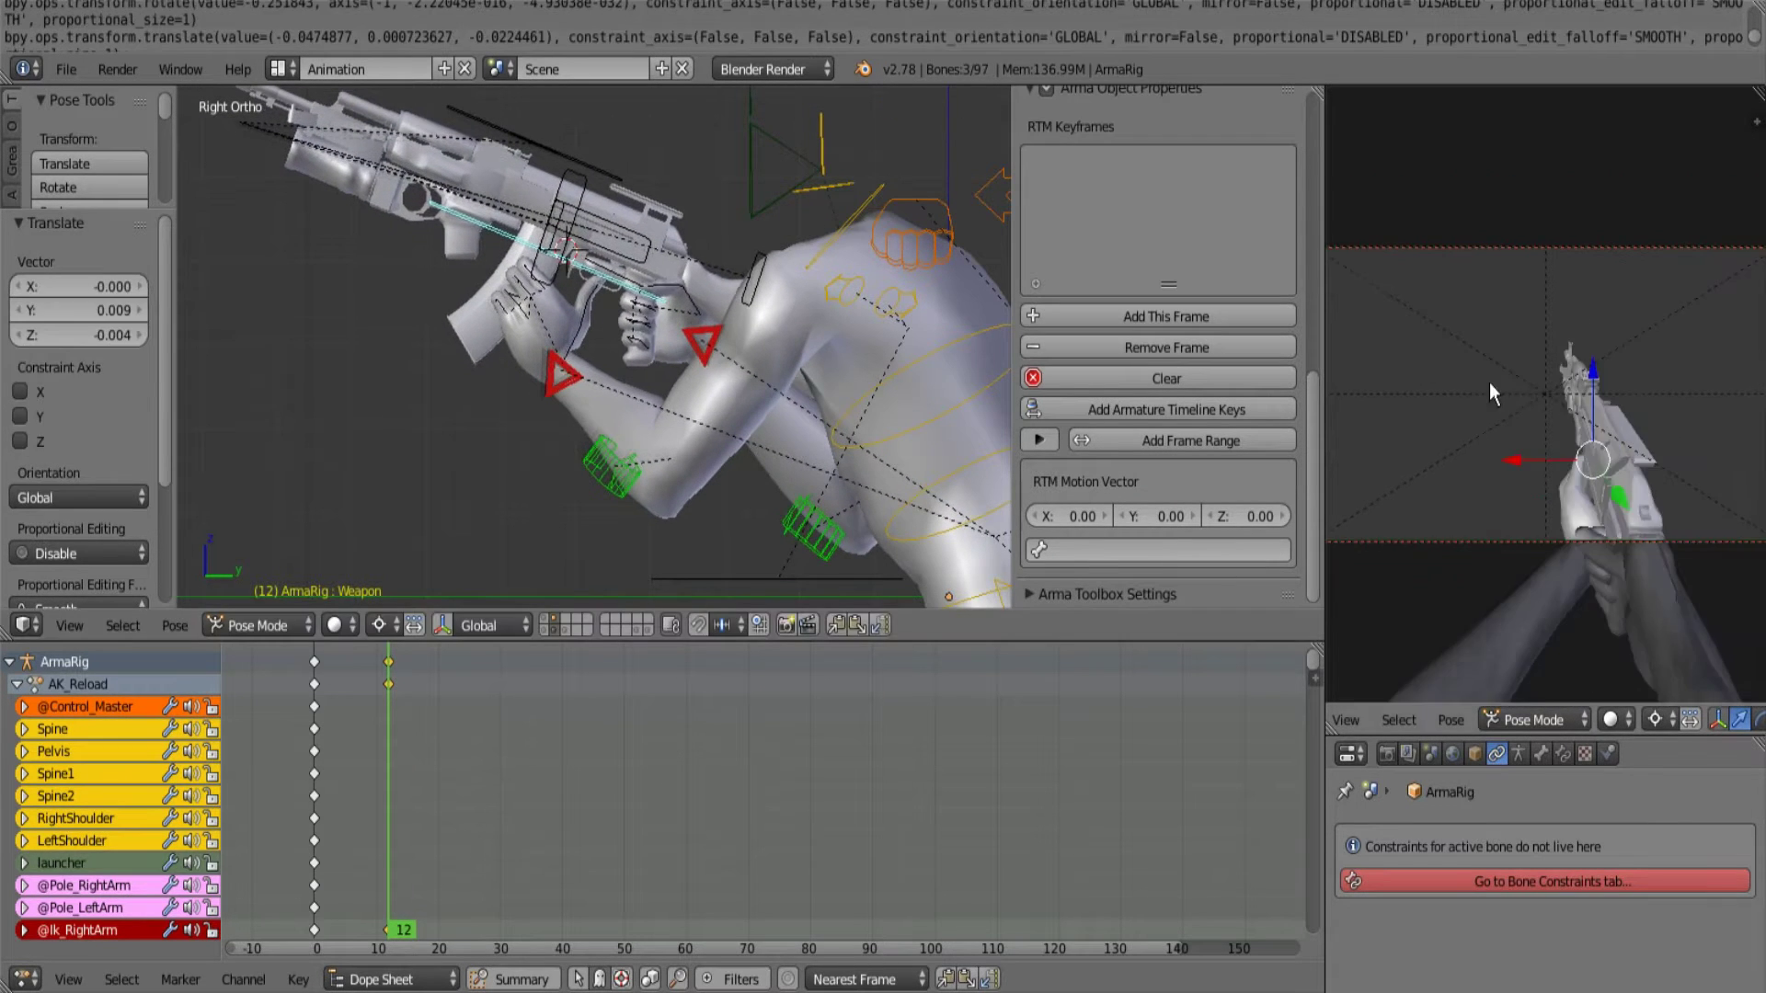
{"action": "key", "text": "r"}
{"action": "key", "text": "r"}
{"action": "left_click", "coordinate": [1511, 383]}
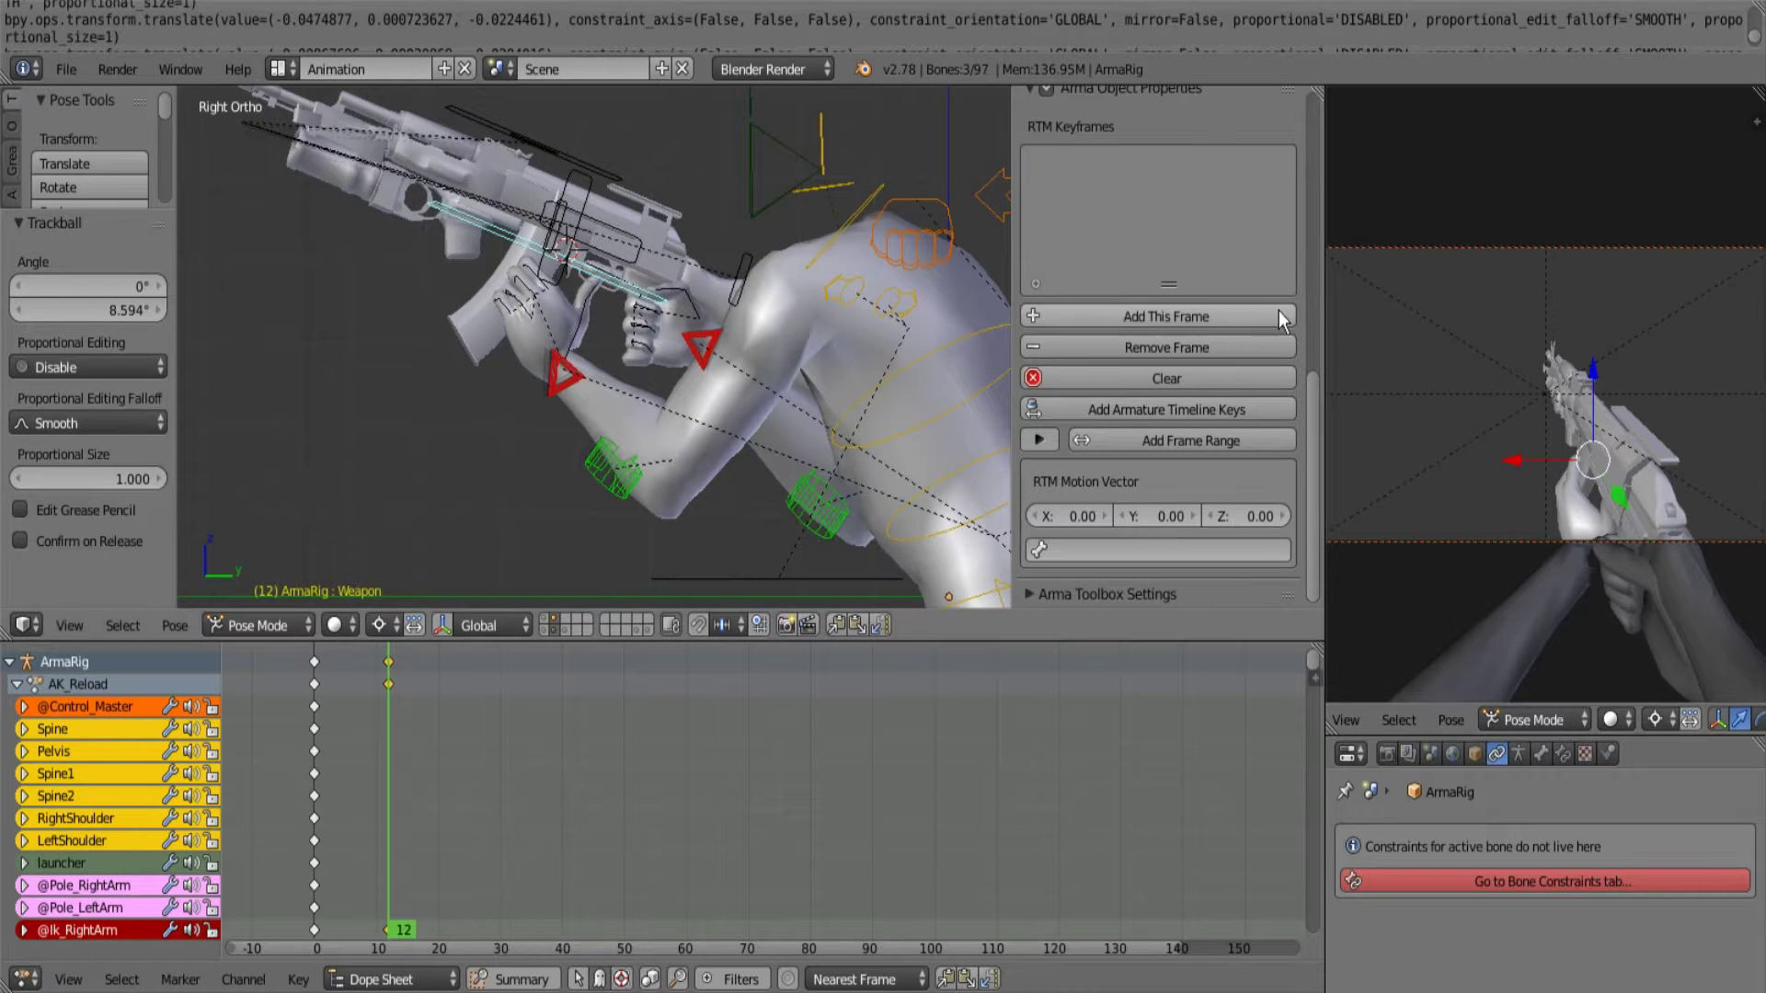
{"action": "scroll", "coordinate": [1322, 315], "scroll_direction": "up", "scroll_amount": 8}
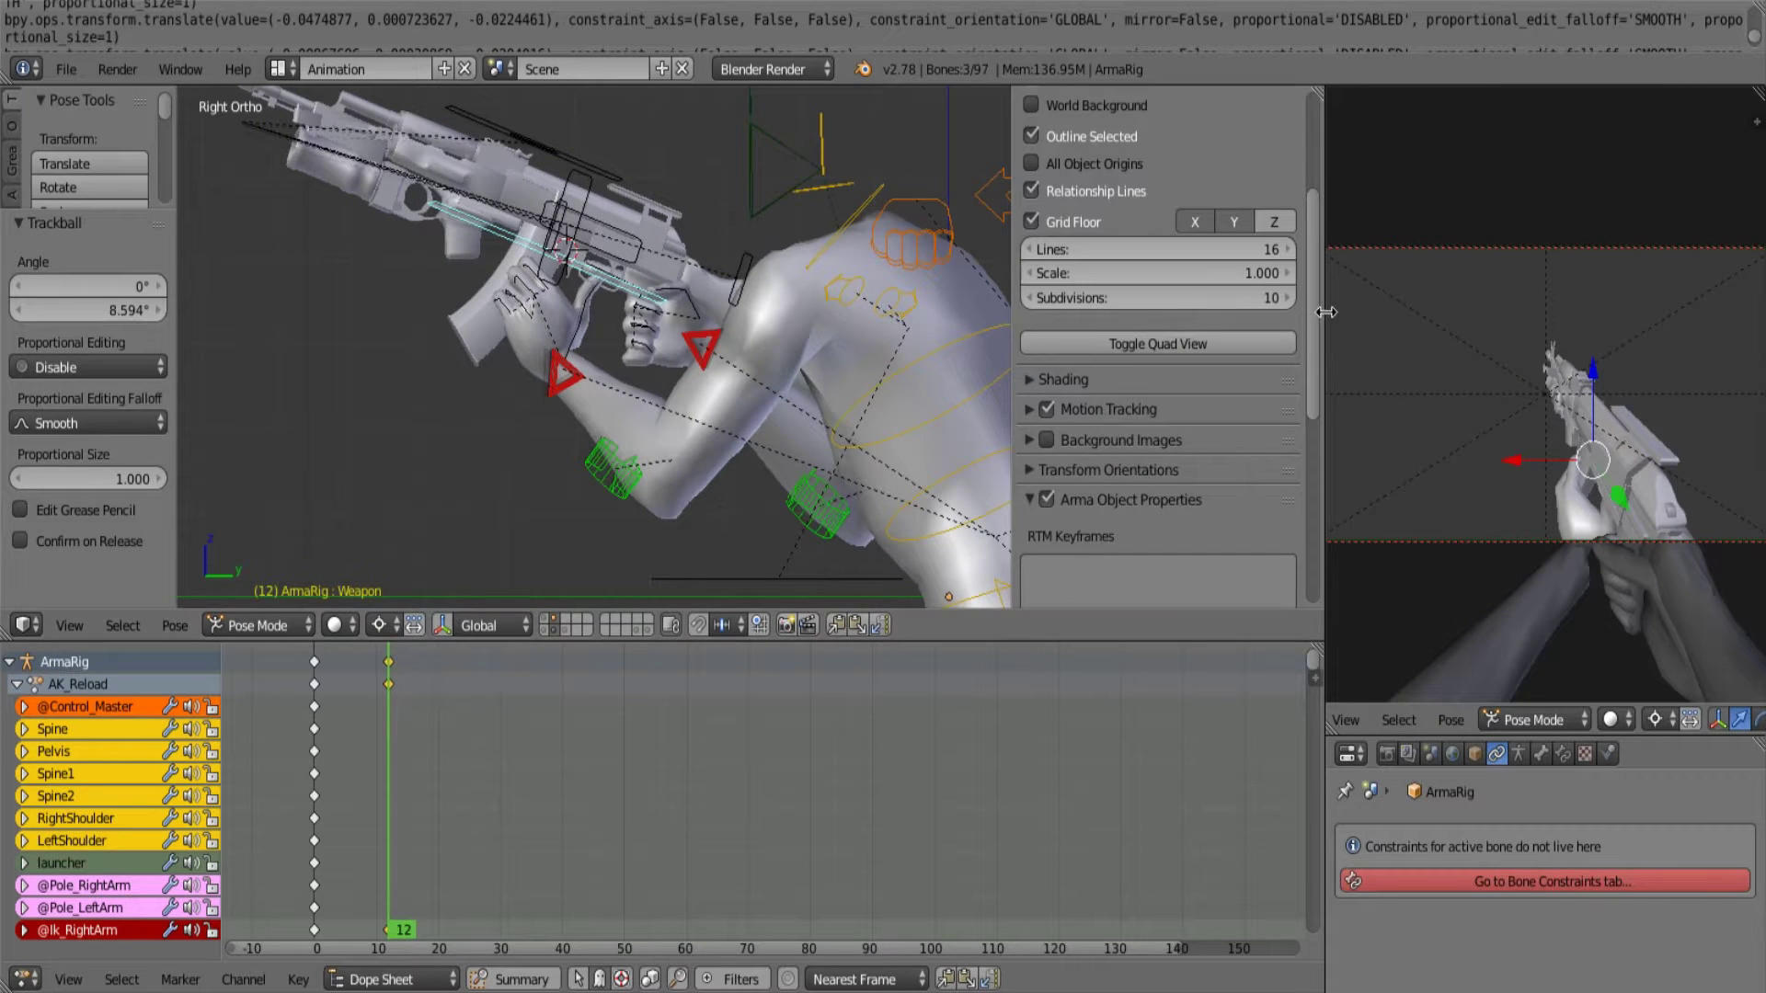
{"action": "left_click_drag", "start_coordinate": [1321, 316], "coordinate": [1077, 369]}
Shift the Weapon bone to a new position at frame 12.
{"action": "key", "text": "g"}
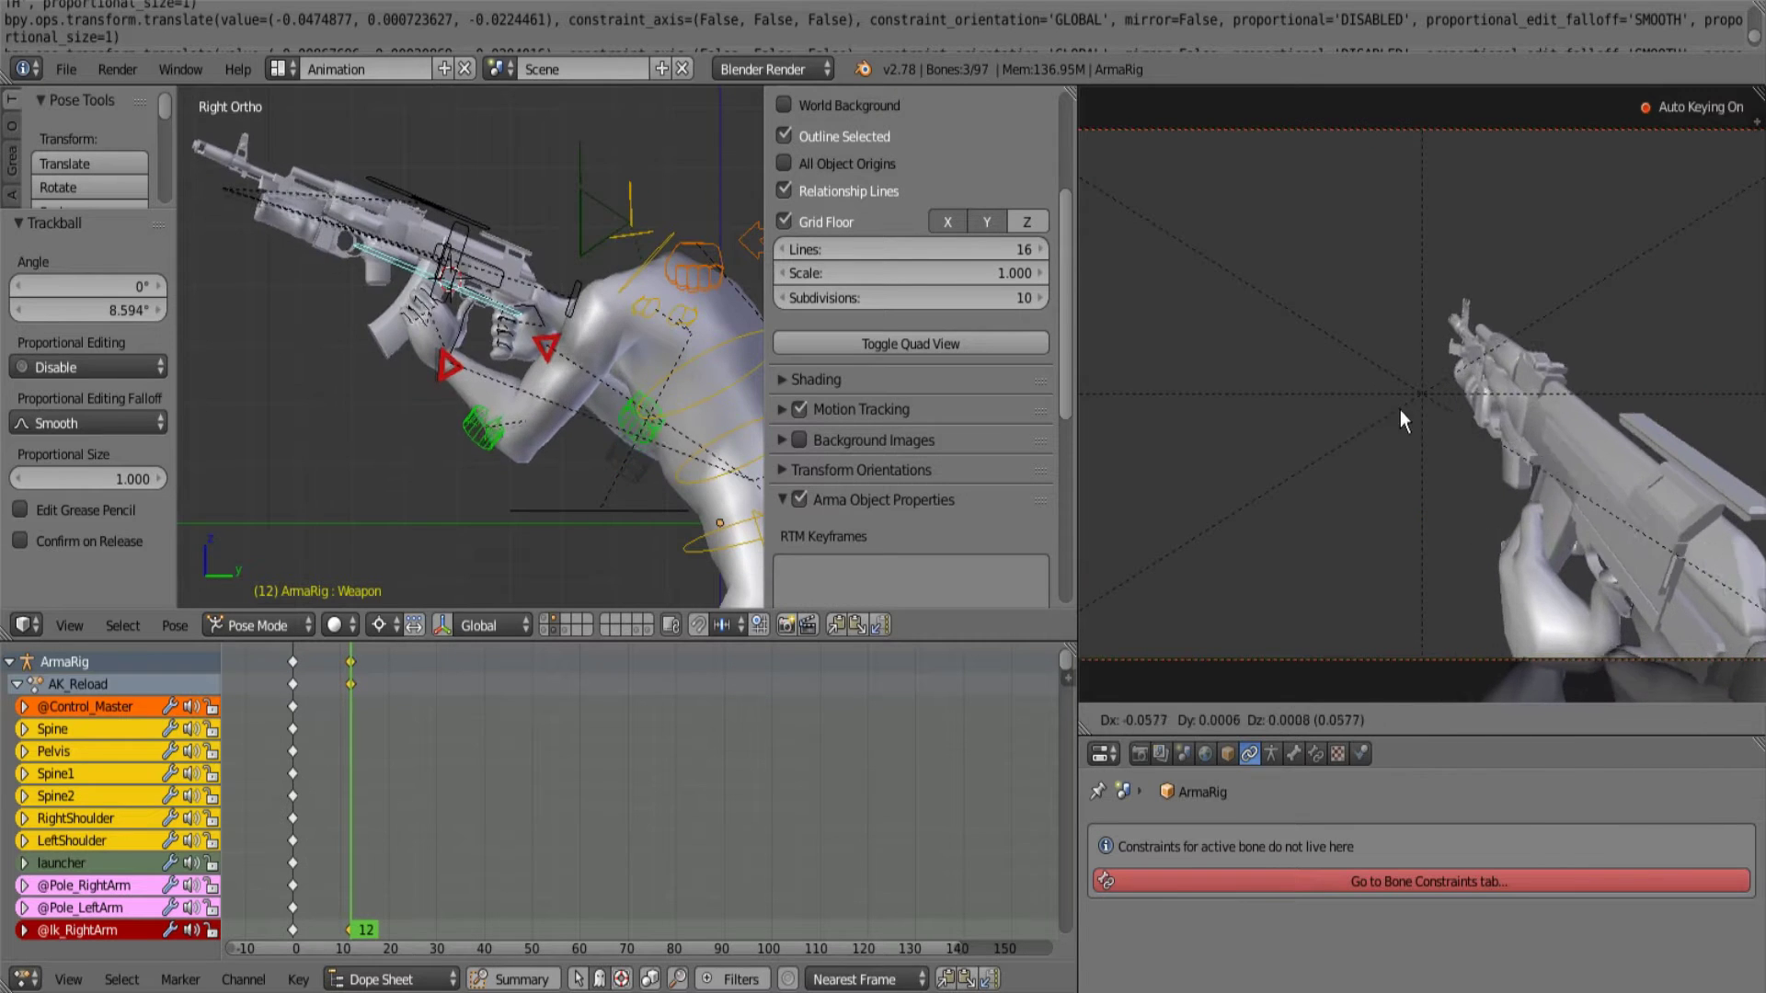
{"action": "left_click", "coordinate": [1379, 411]}
{"action": "scroll", "coordinate": [408, 306], "scroll_direction": "up", "scroll_amount": 4}
{"action": "scroll", "coordinate": [520, 295], "scroll_direction": "up", "scroll_amount": 3}
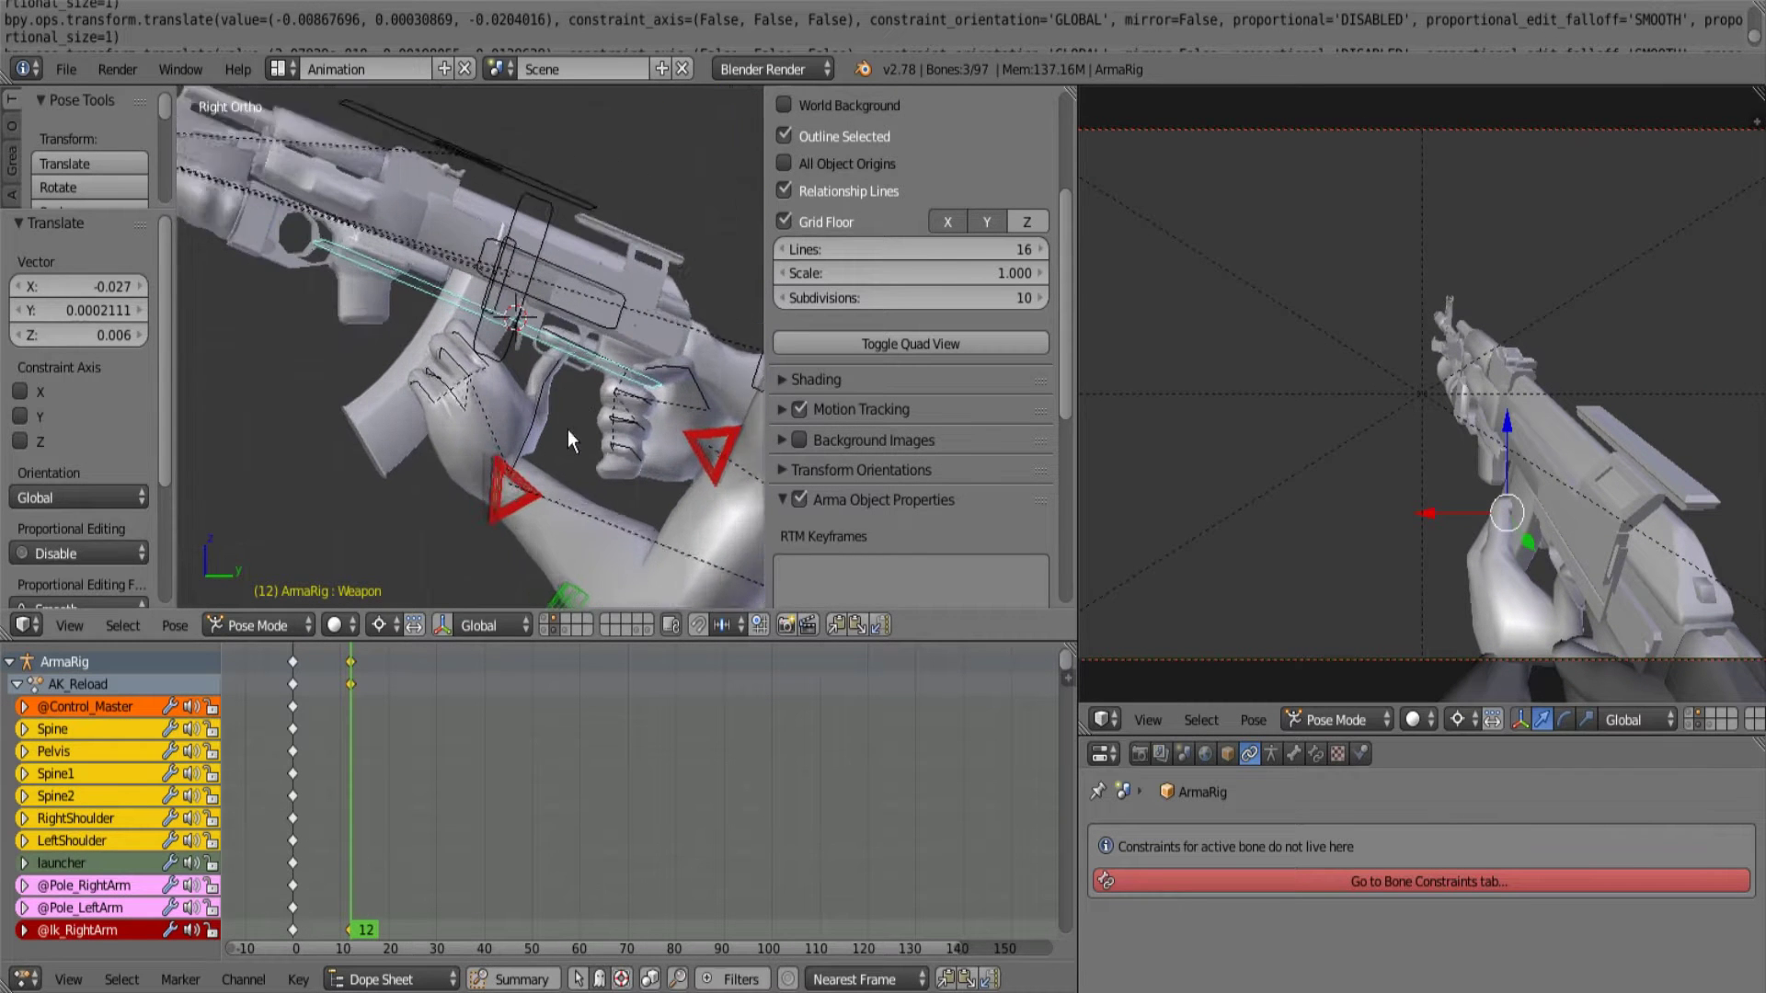
{"action": "right_click", "coordinate": [514, 537]}
{"action": "key", "text": "g"}
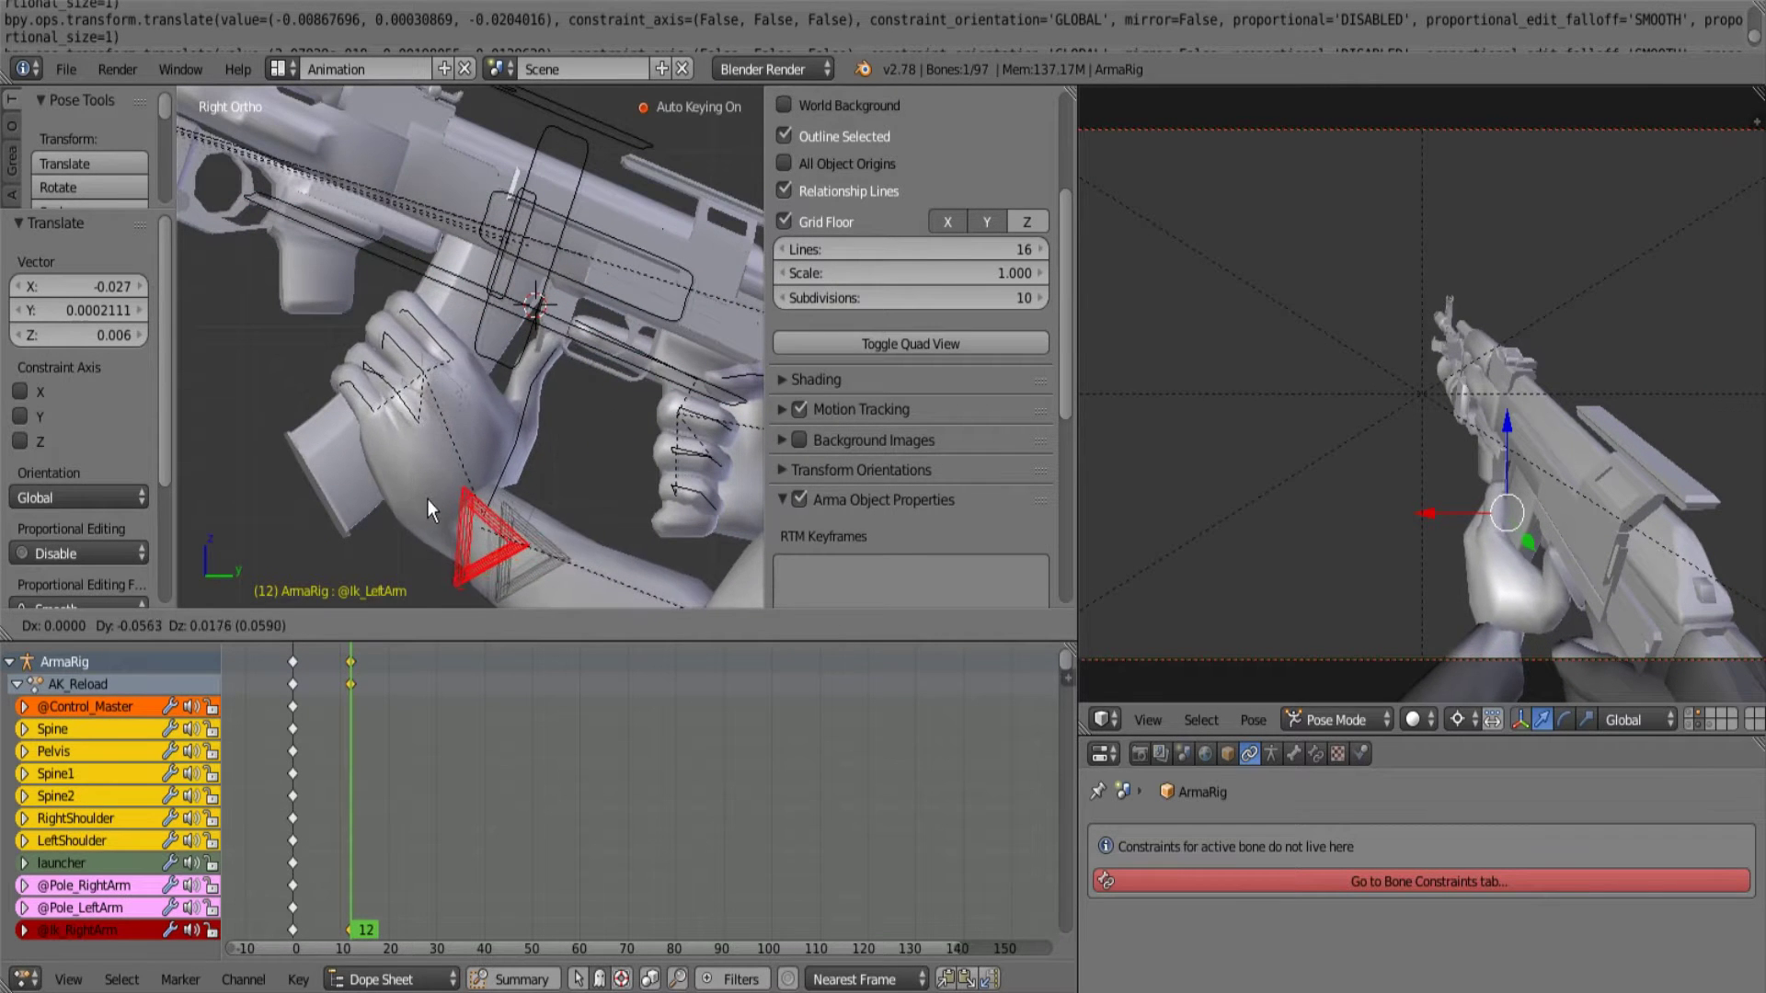
{"action": "left_click", "coordinate": [425, 498]}
{"action": "key", "text": "g"}
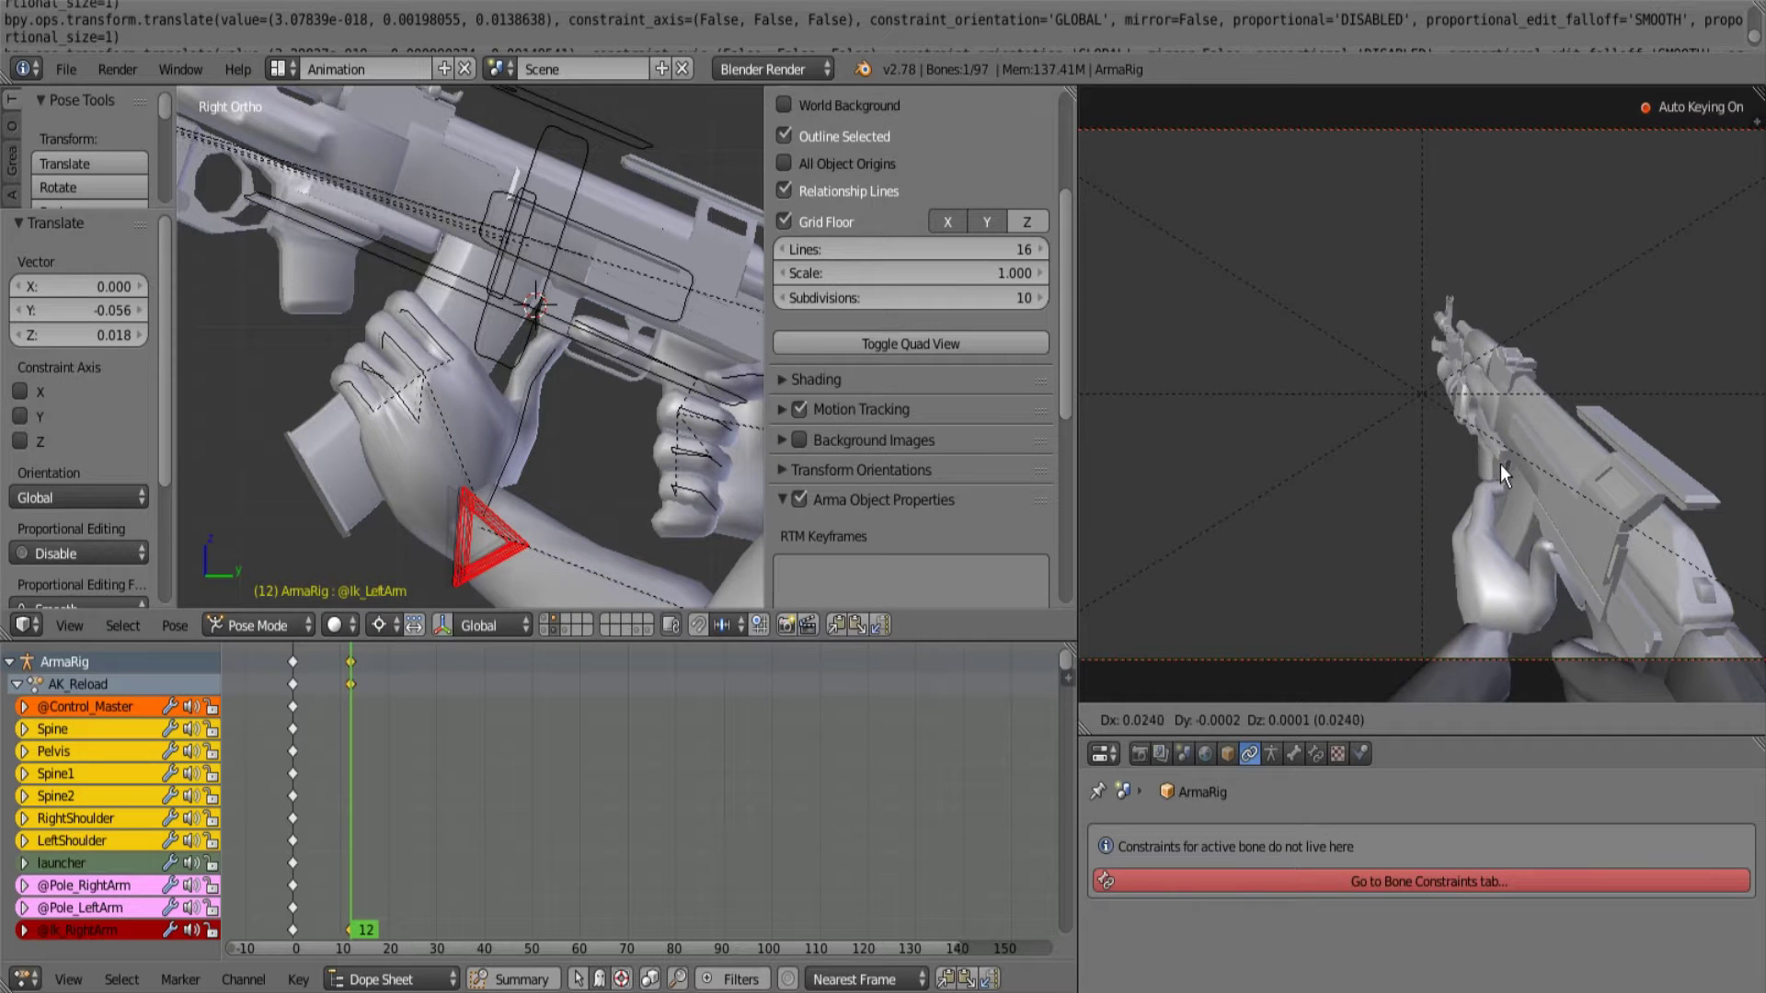
{"action": "left_click", "coordinate": [1500, 465]}
{"action": "key", "text": "g"}
{"action": "left_click", "coordinate": [522, 406]}
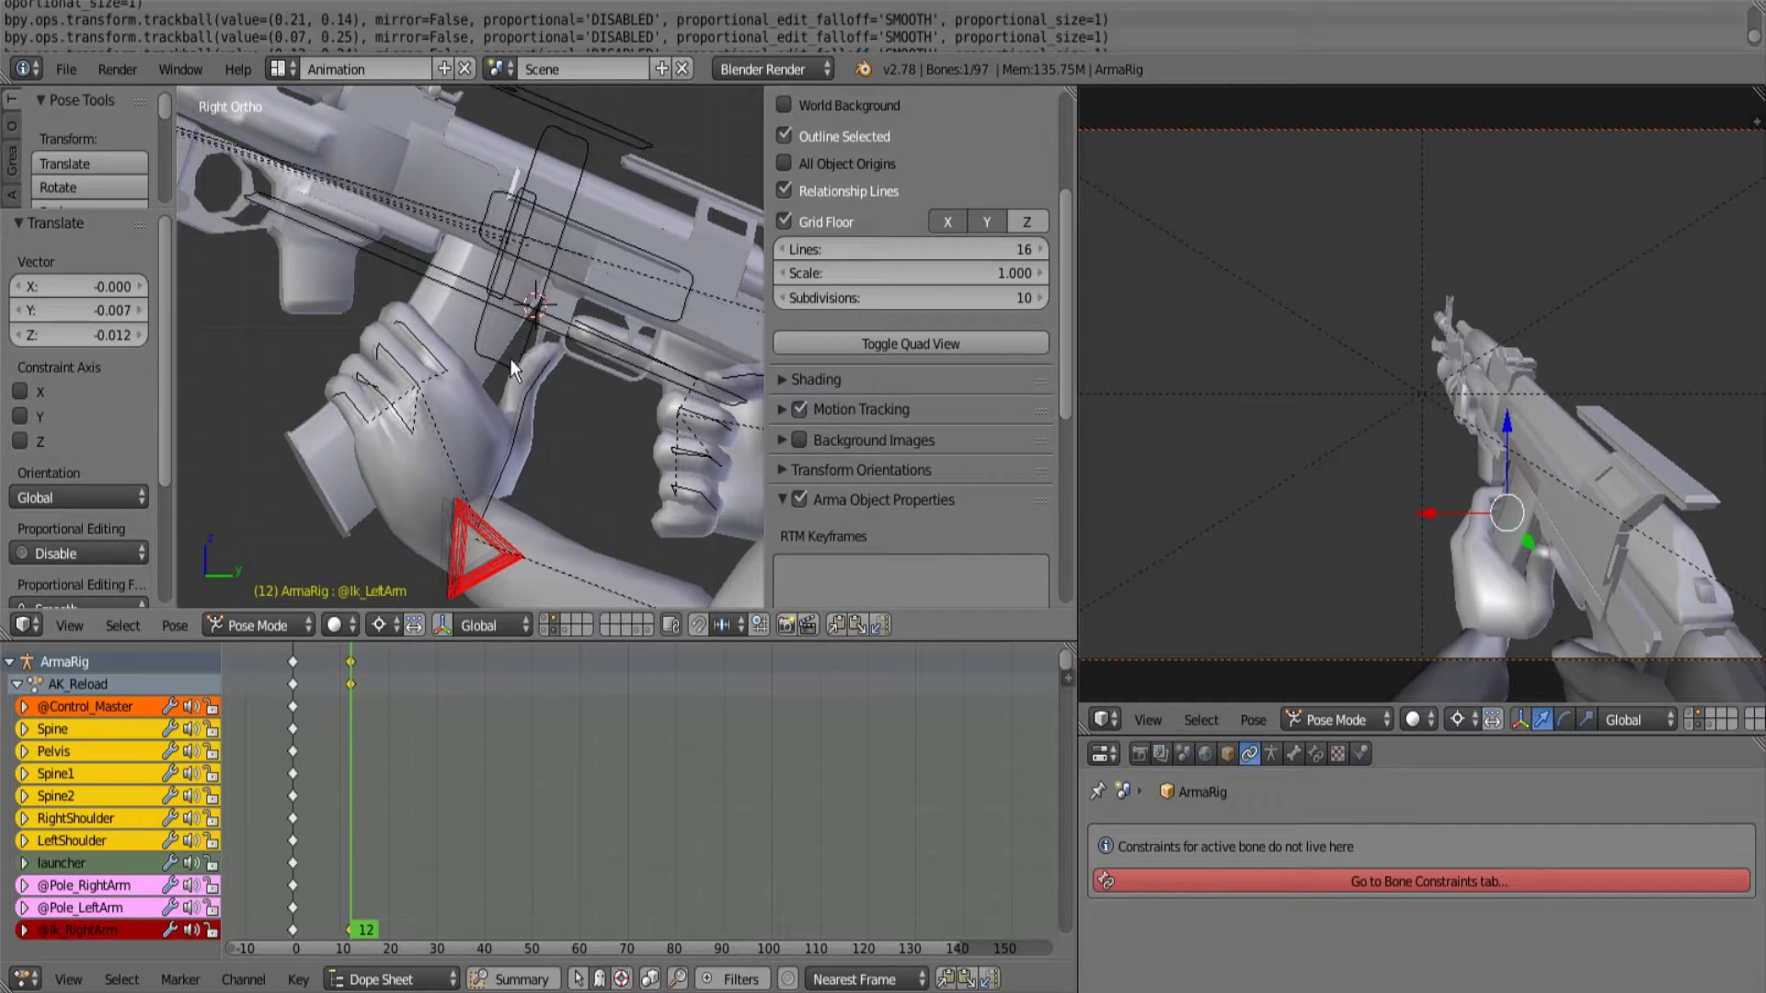
{"action": "left_click_drag", "start_coordinate": [292, 737], "coordinate": [353, 690]}
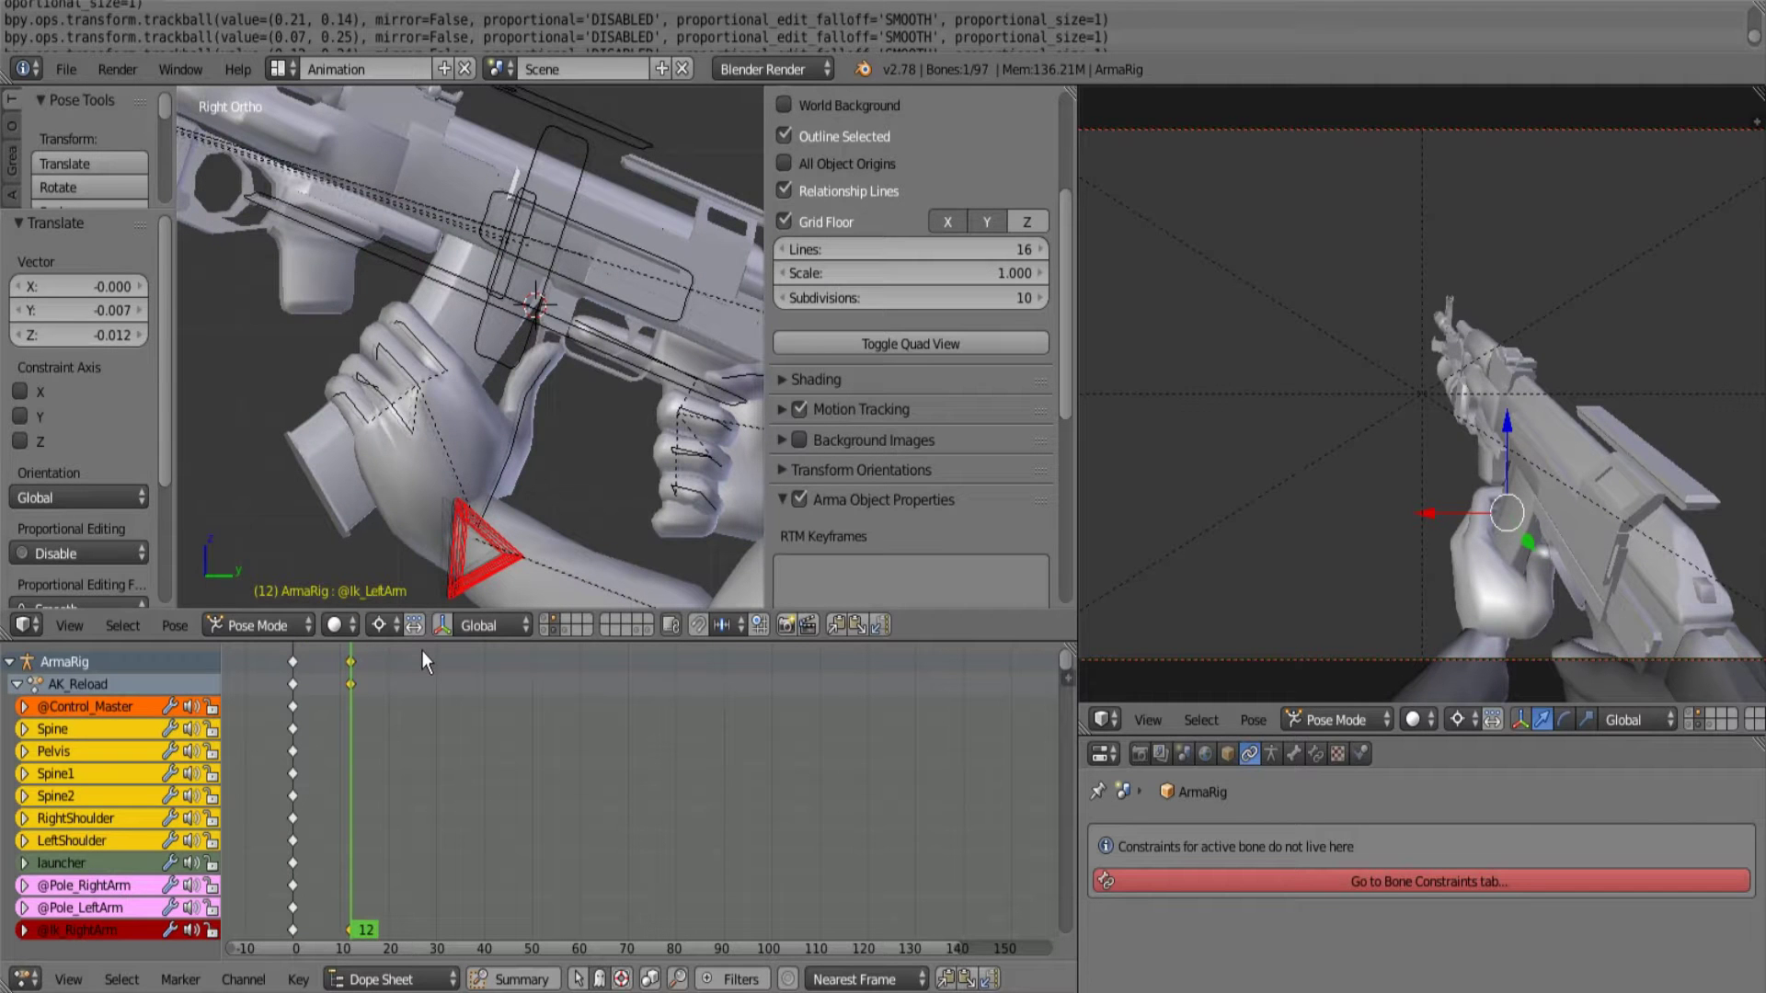
Play back the animation, then select the right-arm IK target and Weapon bone.
{"action": "key", "text": "alt+a"}
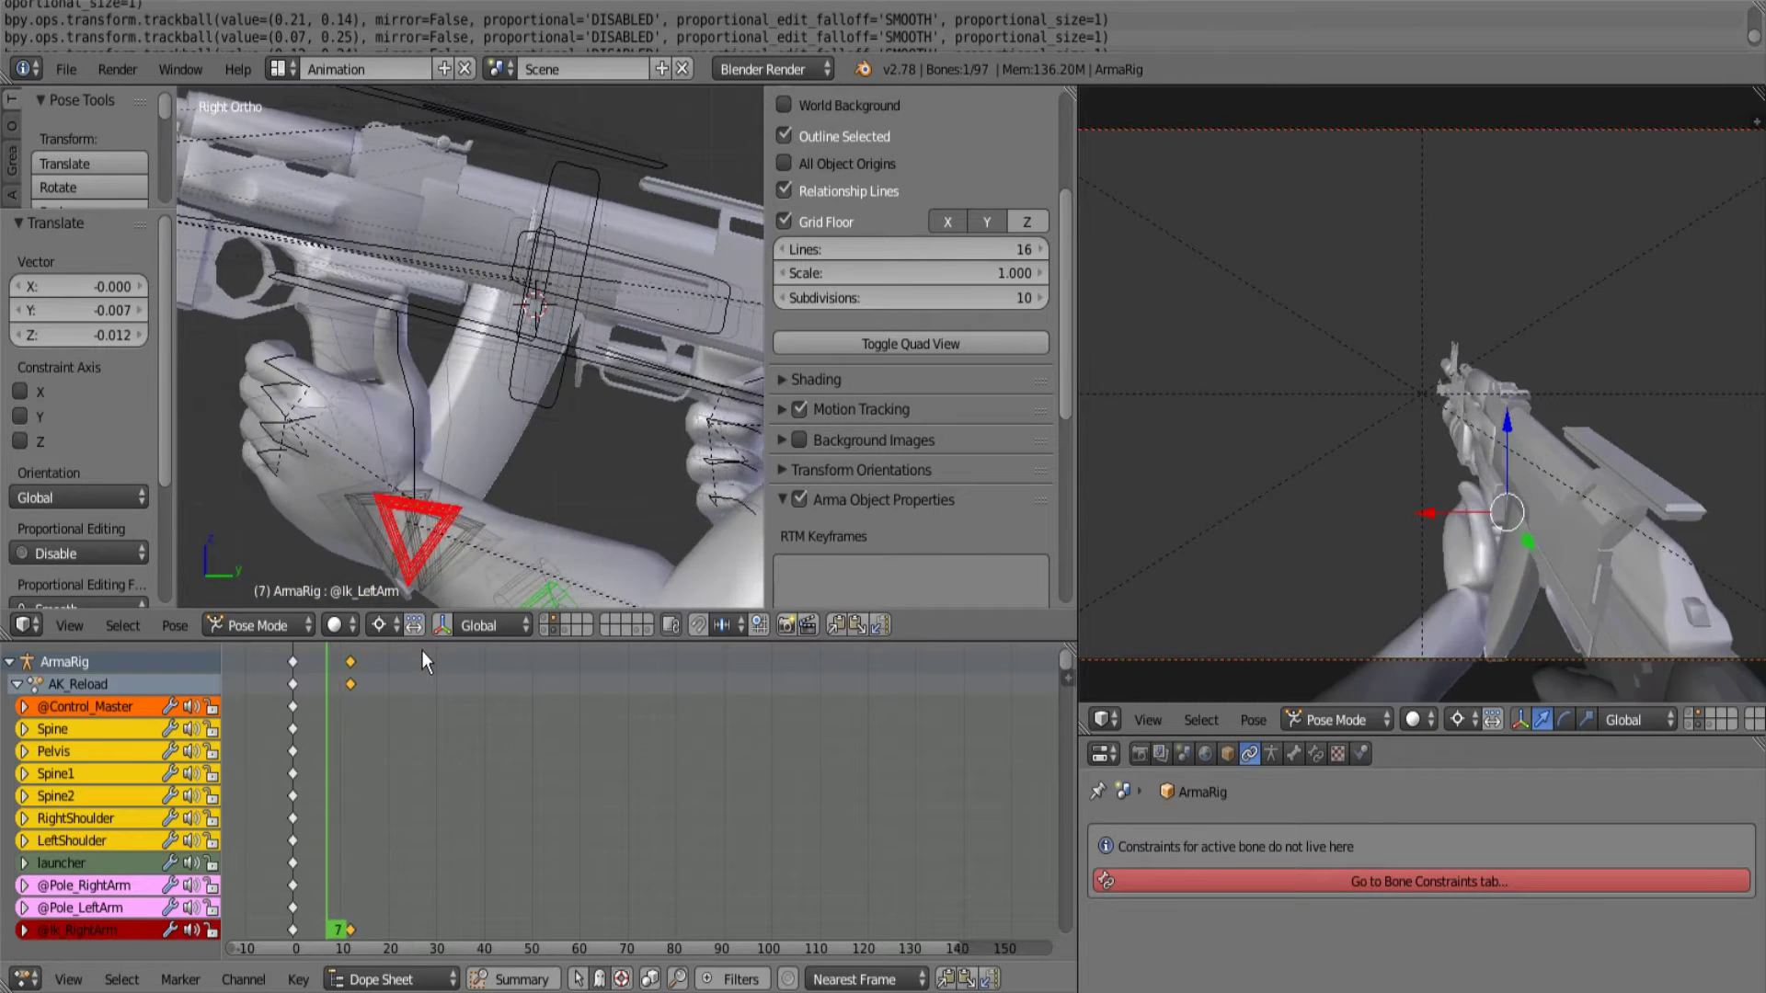
{"action": "key", "text": "a"}
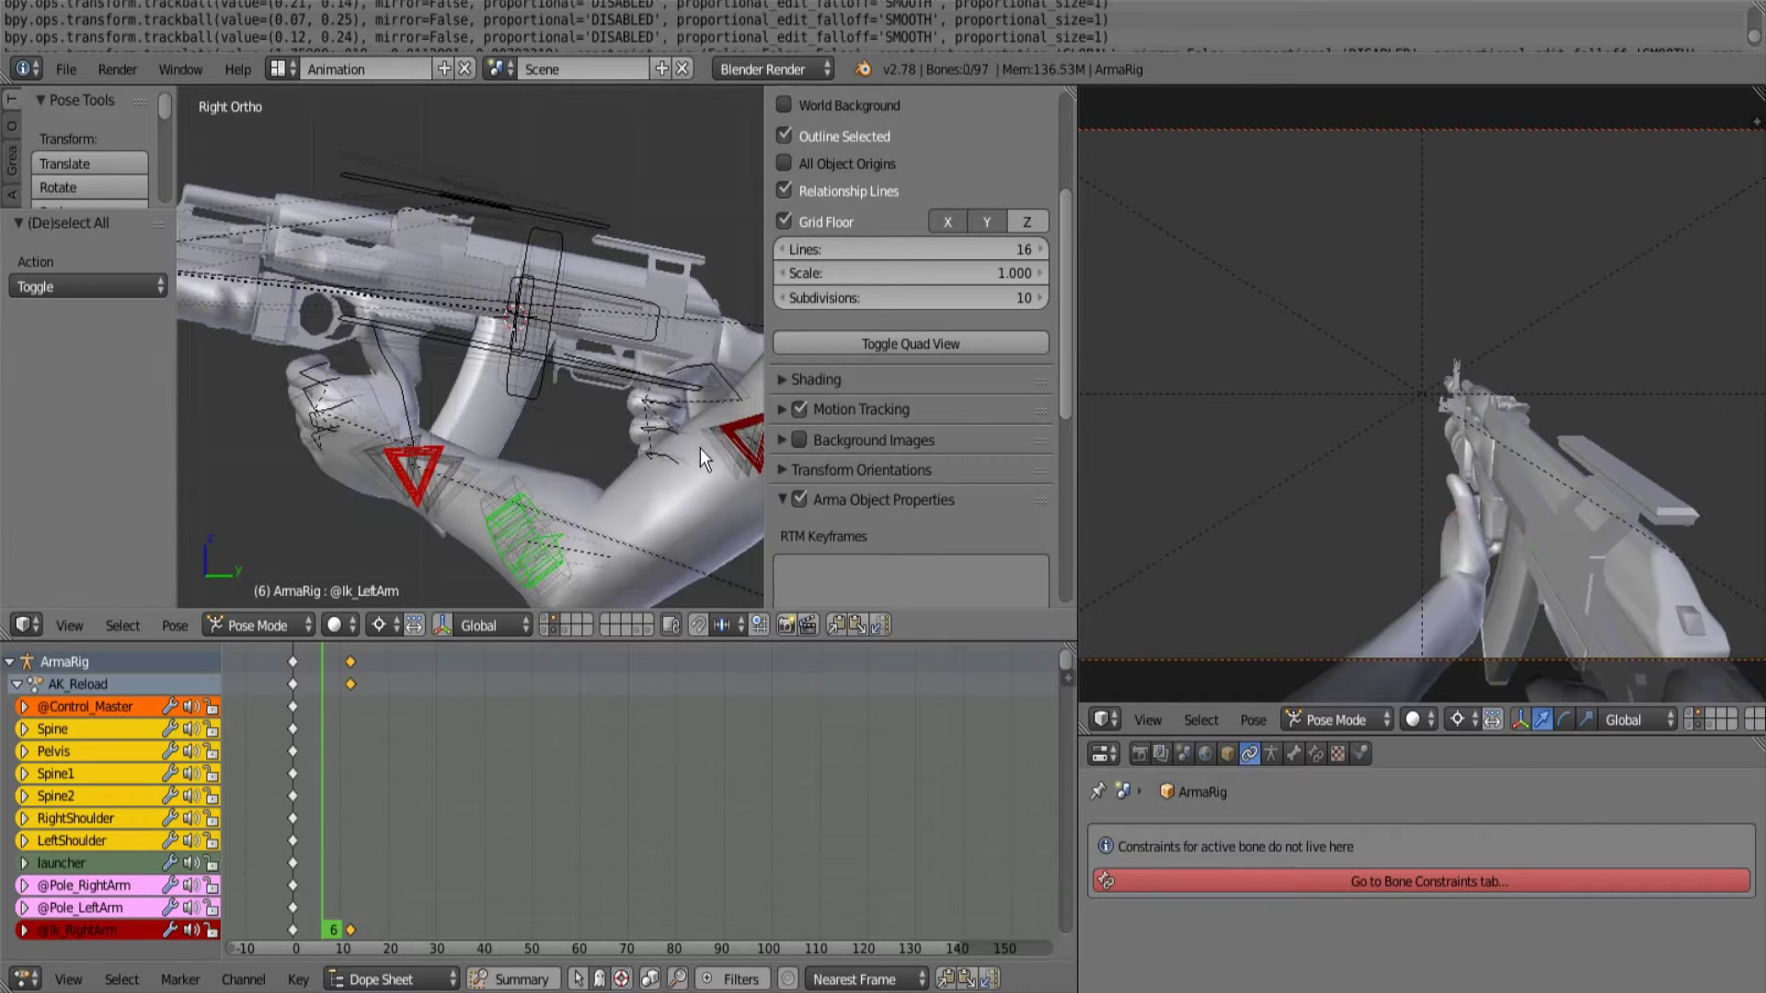
{"action": "right_click", "coordinate": [727, 449]}
{"action": "scroll", "coordinate": [543, 406], "scroll_direction": "down", "scroll_amount": 3}
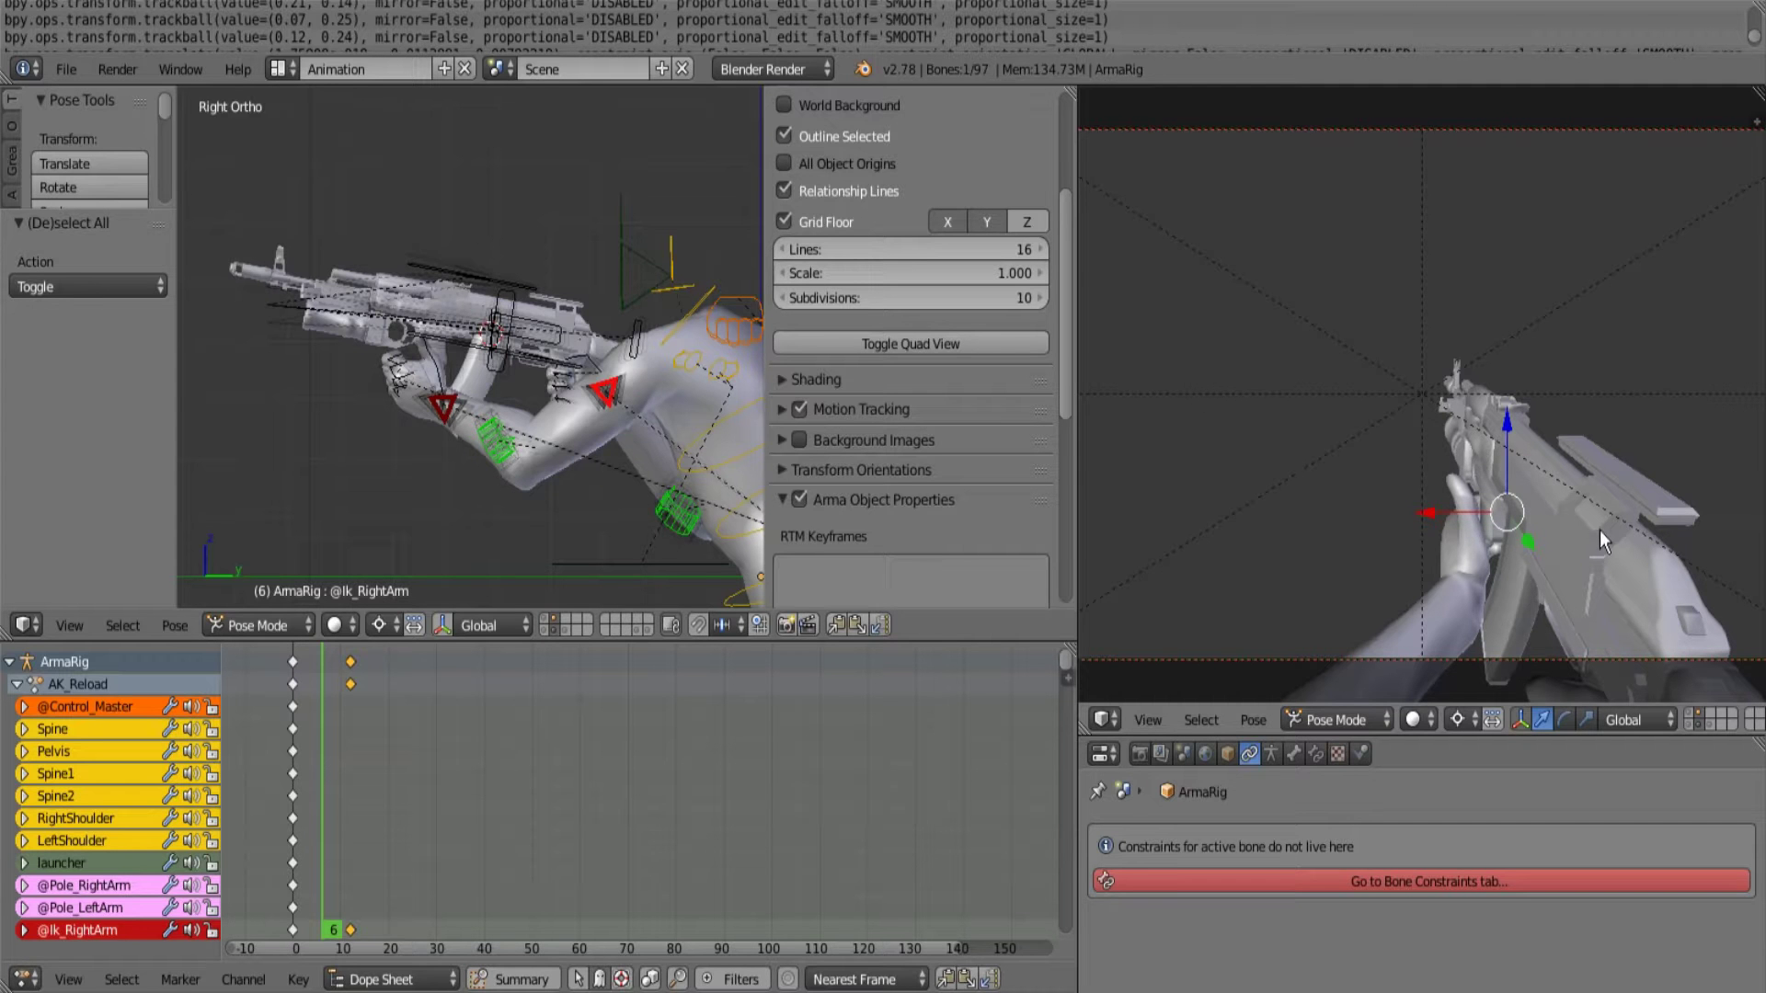
{"action": "scroll", "coordinate": [619, 409], "scroll_direction": "up", "scroll_amount": 2}
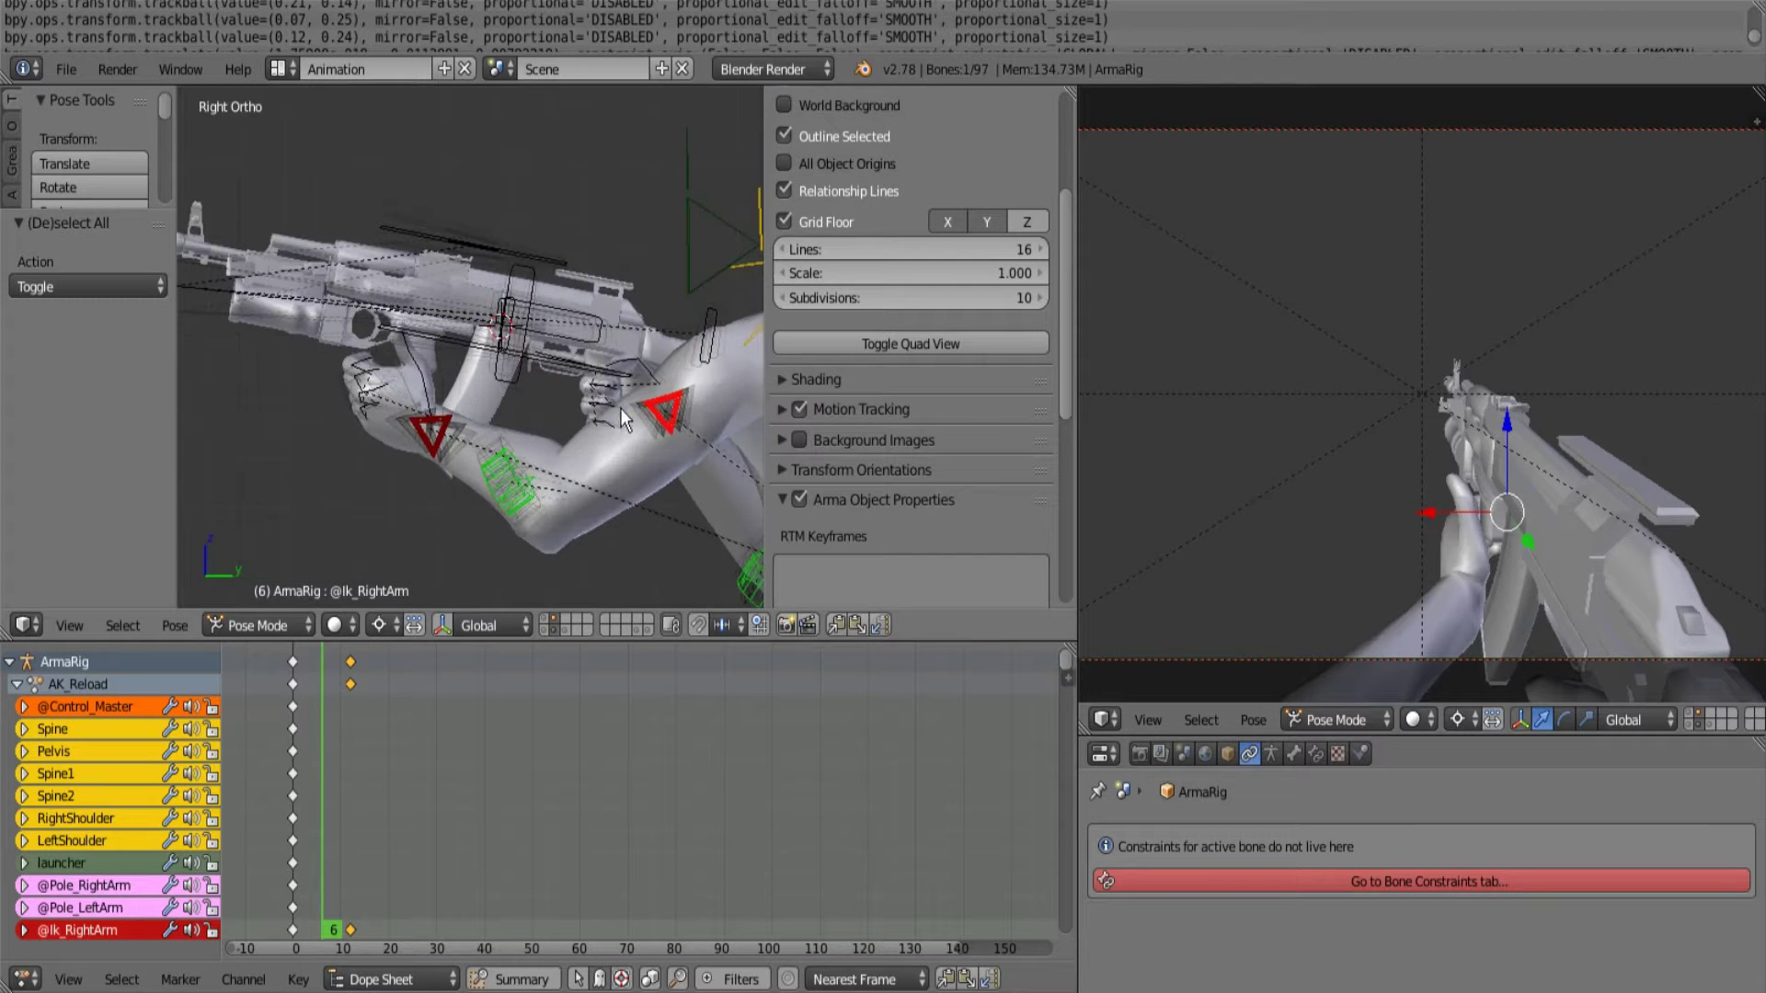
{"action": "right_click", "coordinate": [559, 363], "text": "shift"}
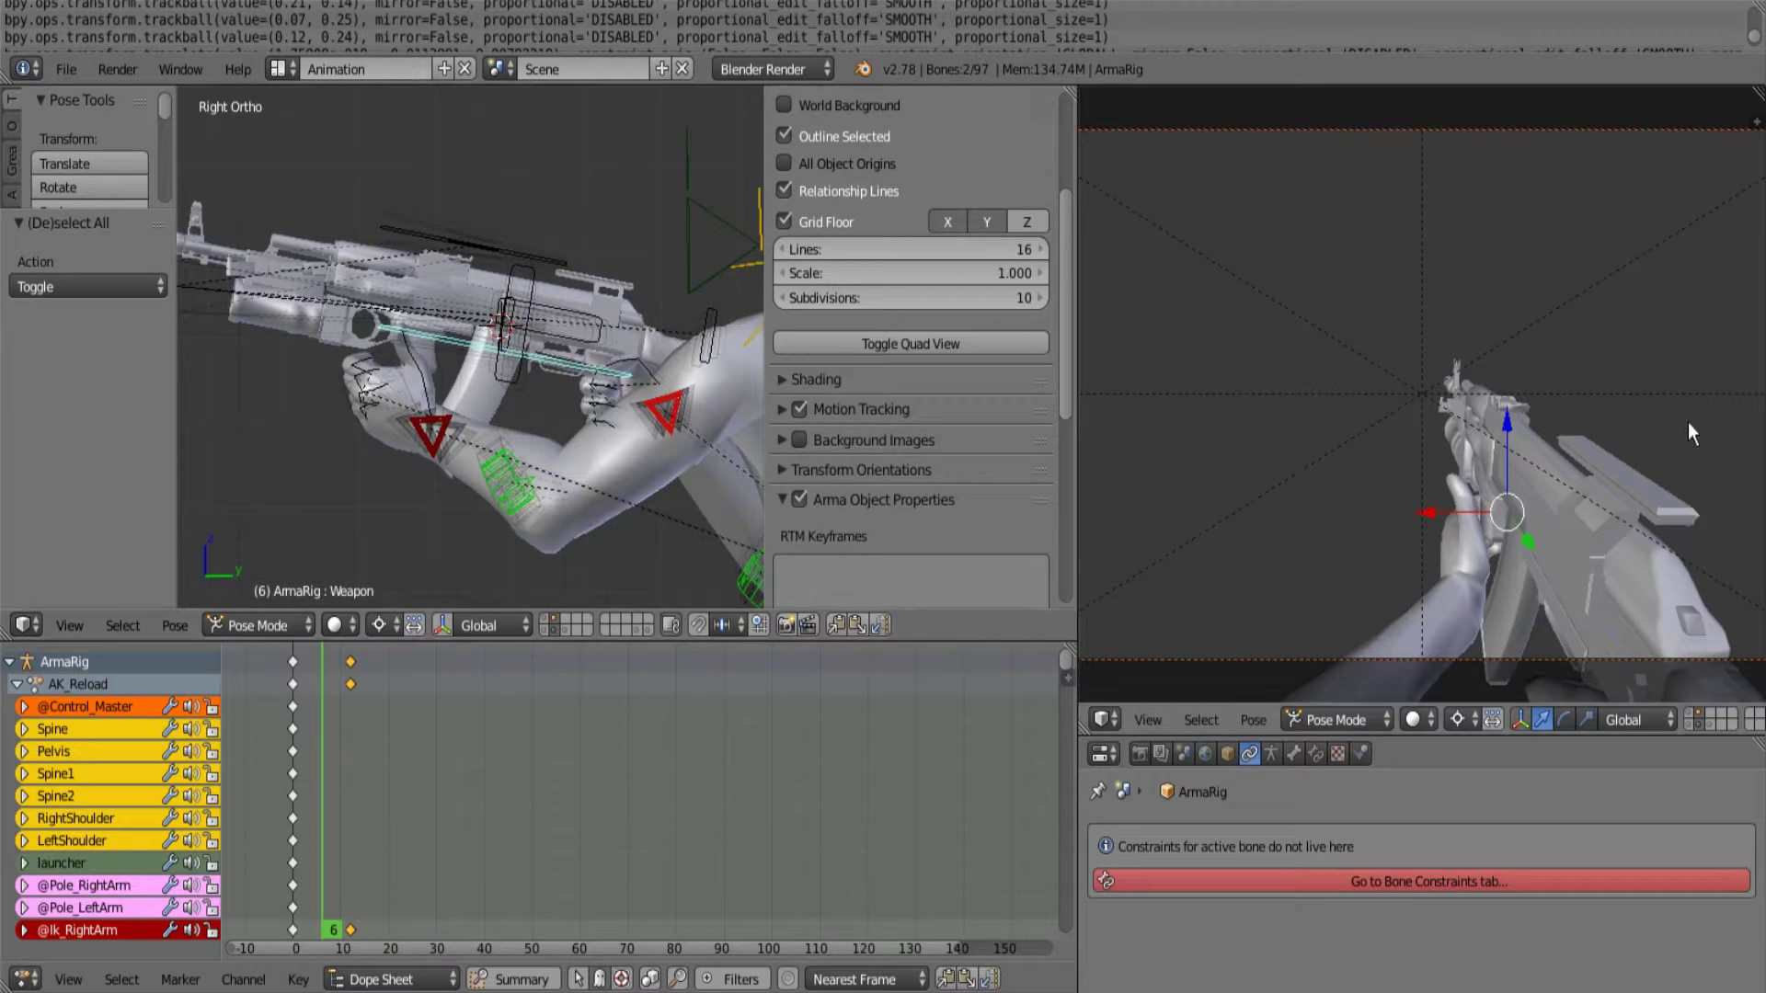
At frame 6, lower the rifle and rotate it by -4.638°.
{"action": "key", "text": "r"}
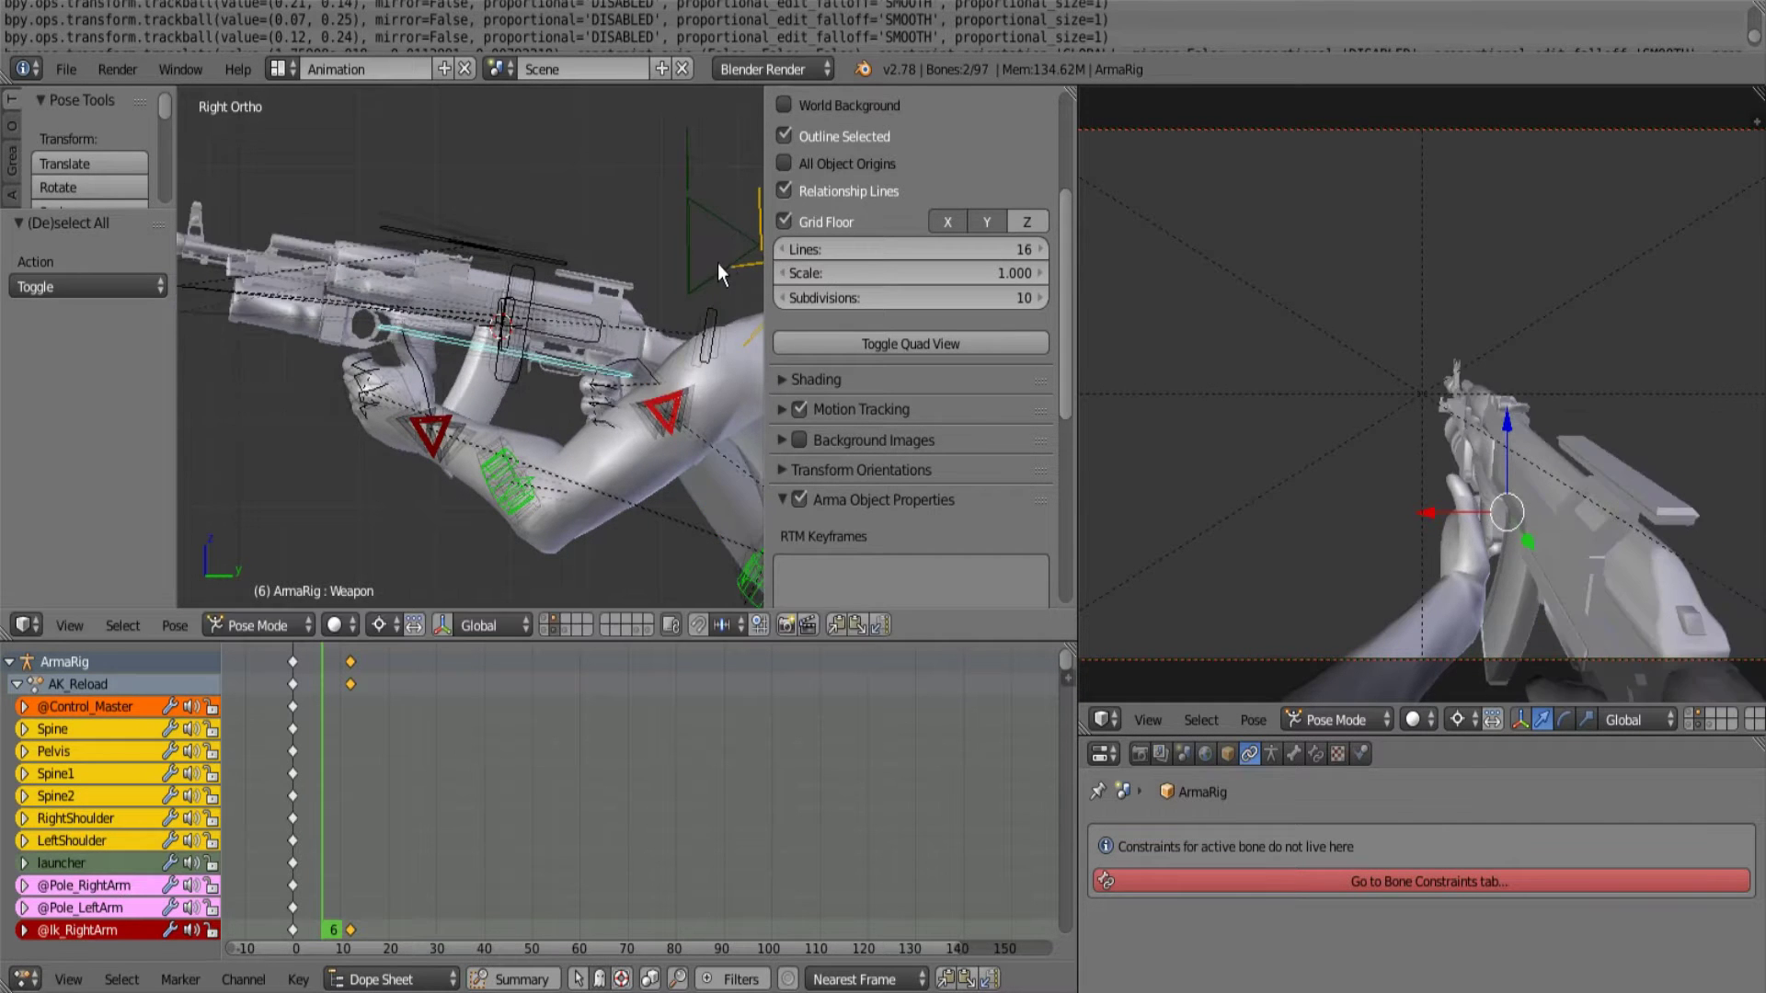
{"action": "left_click", "coordinate": [719, 236]}
{"action": "key", "text": "g"}
{"action": "left_click", "coordinate": [718, 250]}
{"action": "key", "text": "r"}
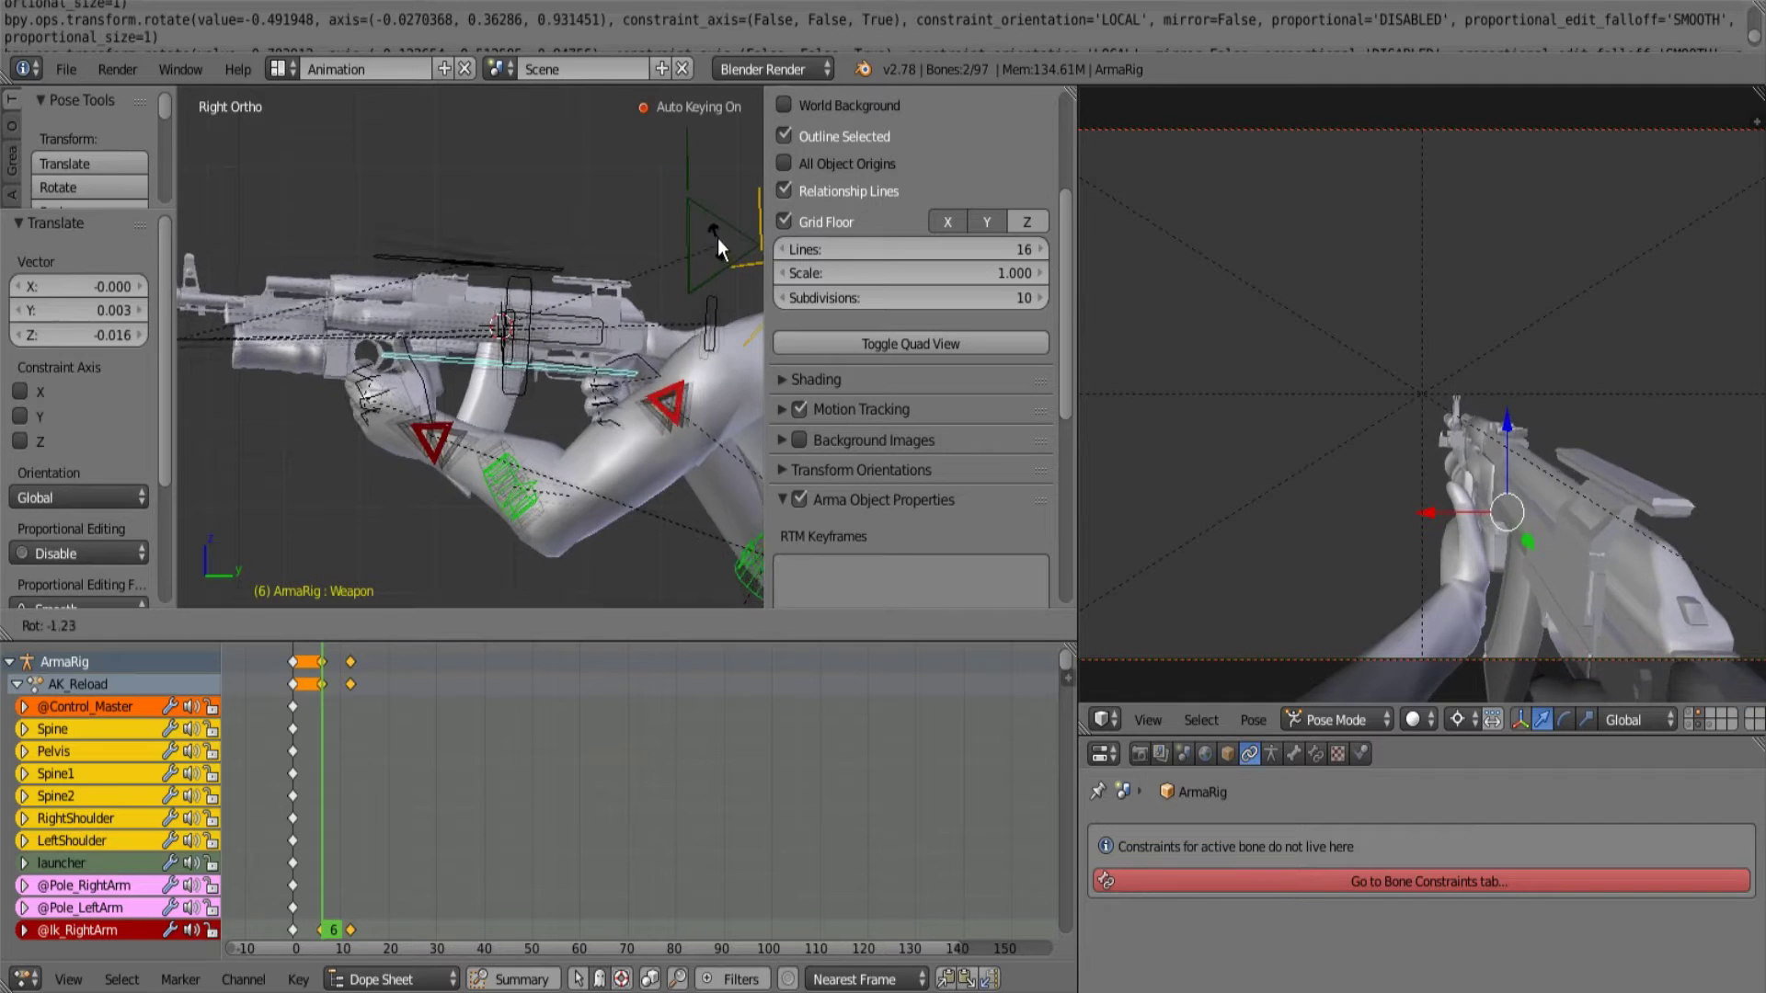
{"action": "left_click", "coordinate": [714, 230]}
{"action": "key", "text": "r"}
{"action": "key", "text": "r"}
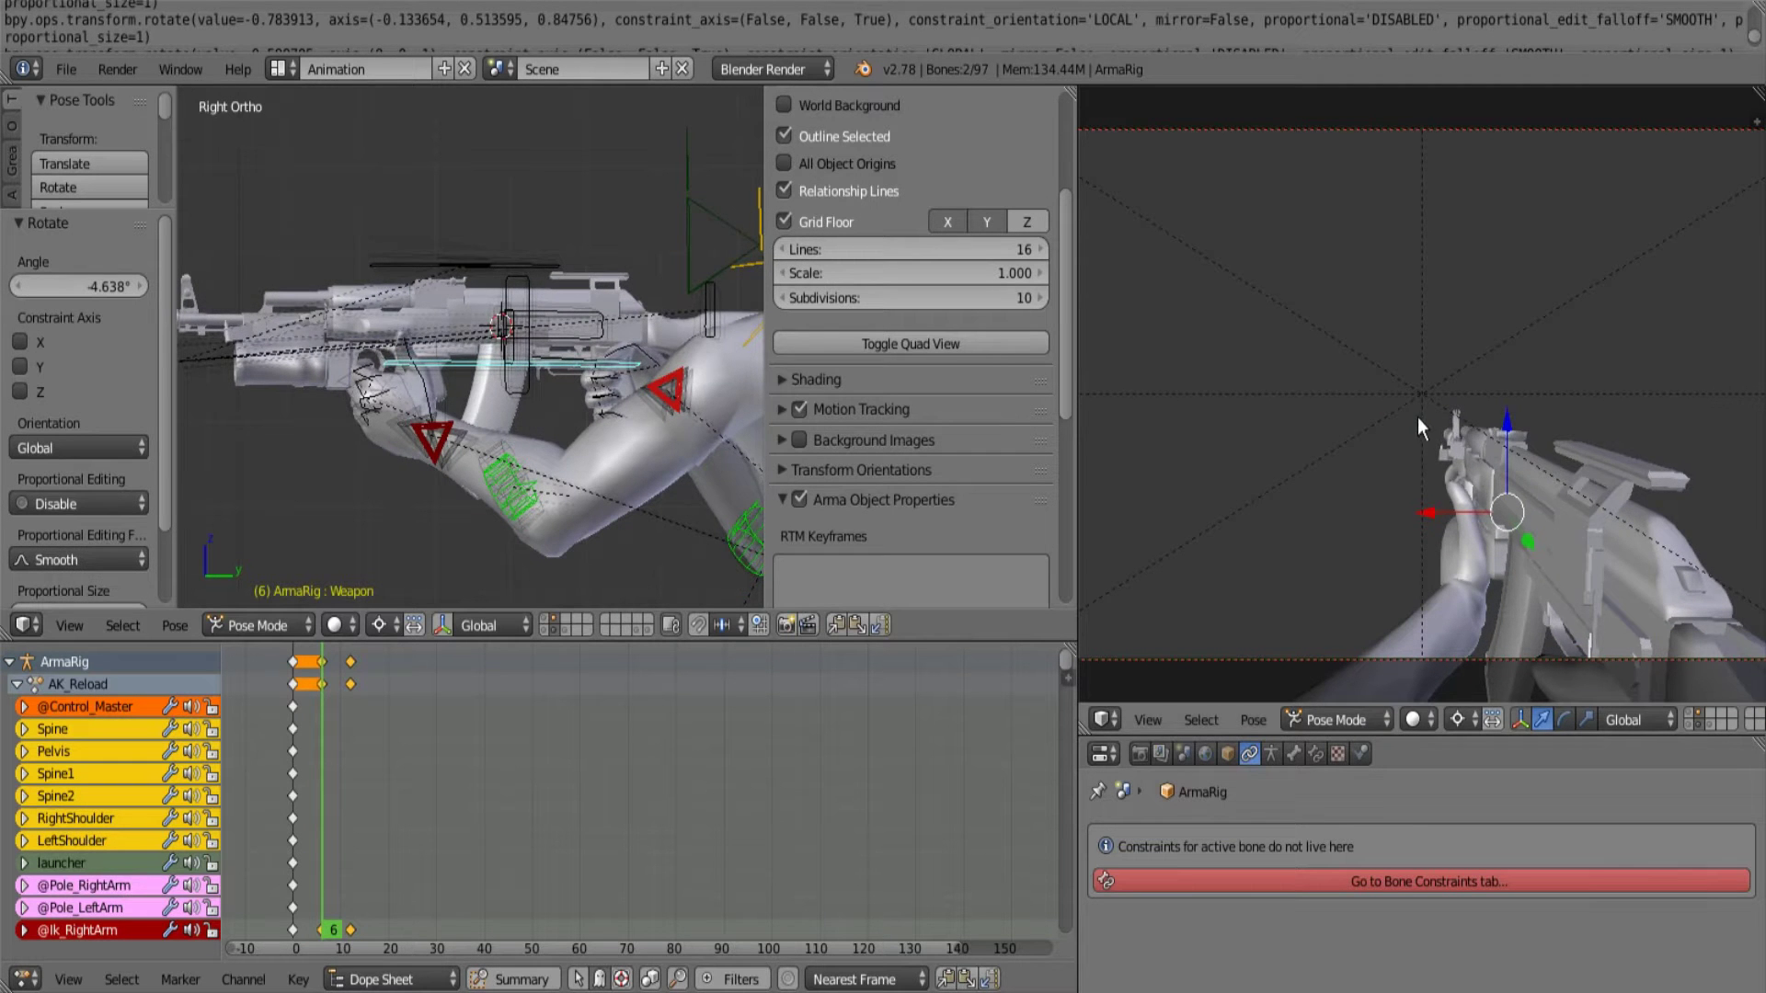
{"action": "right_click", "coordinate": [1544, 402]}
Pull the left-arm IK target down and back, rotating it 25.847°.
{"action": "scroll", "coordinate": [506, 360], "scroll_direction": "up", "scroll_amount": 3}
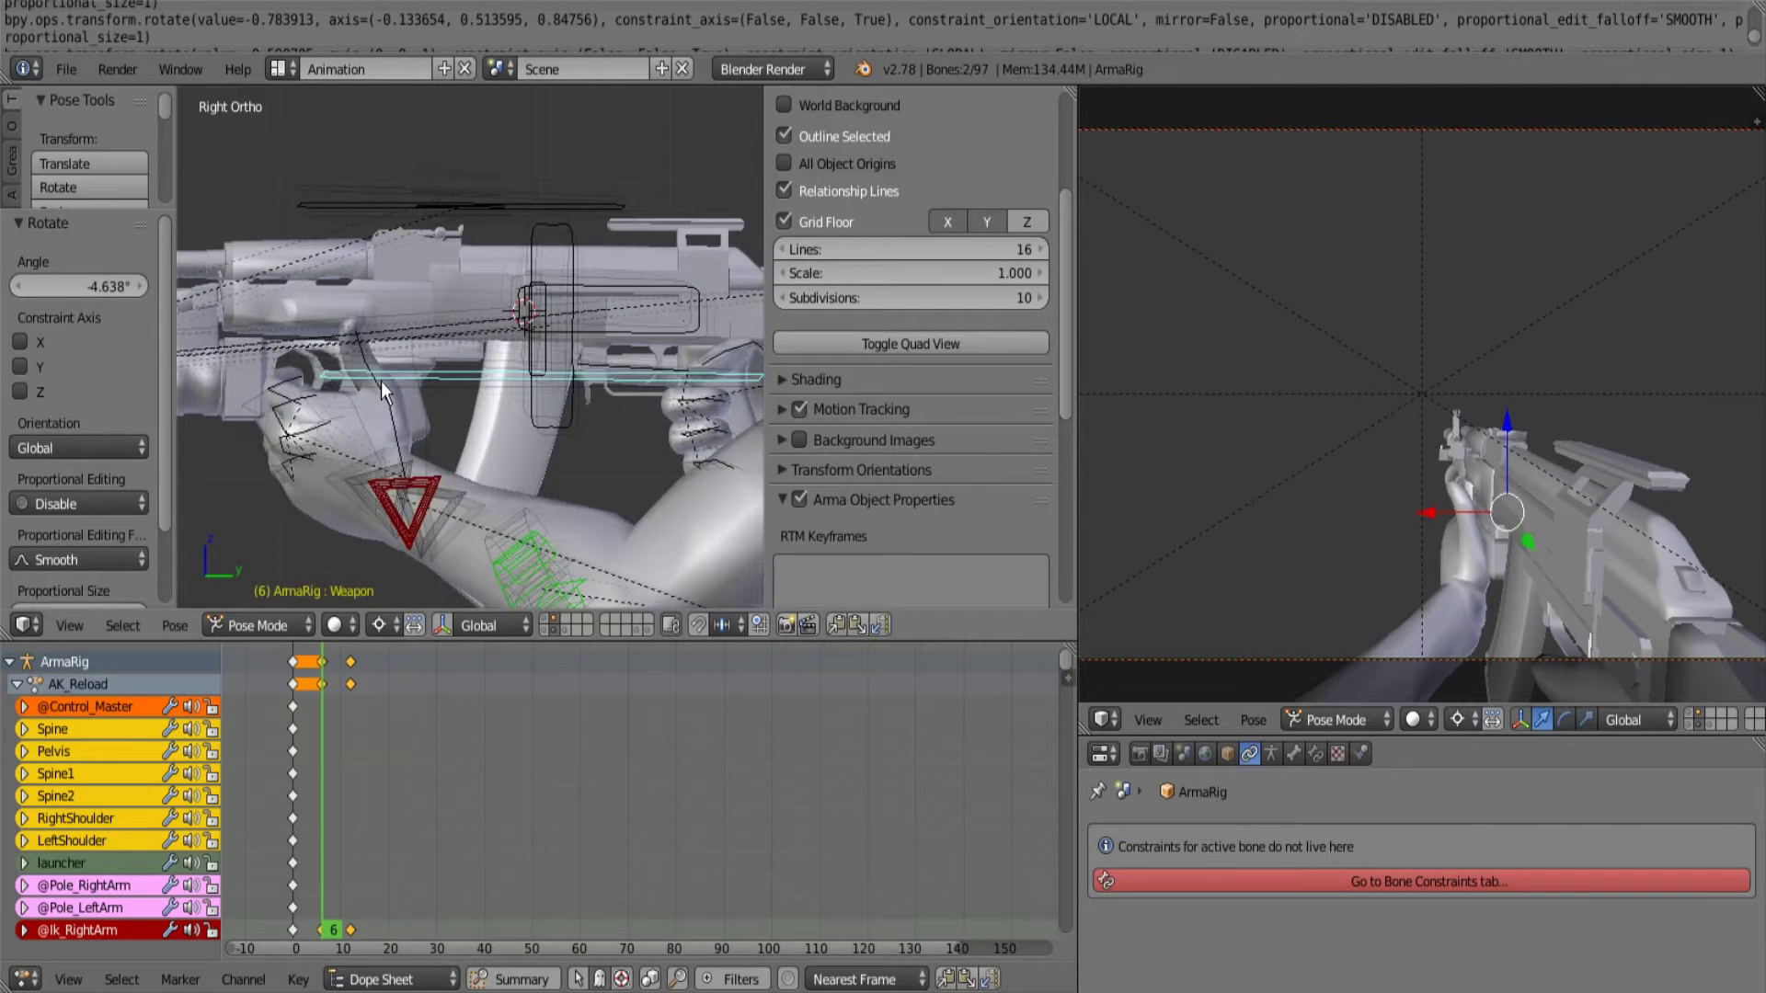
{"action": "key", "text": "a"}
{"action": "right_click", "coordinate": [377, 494]}
{"action": "key", "text": "g"}
{"action": "left_click", "coordinate": [518, 589]}
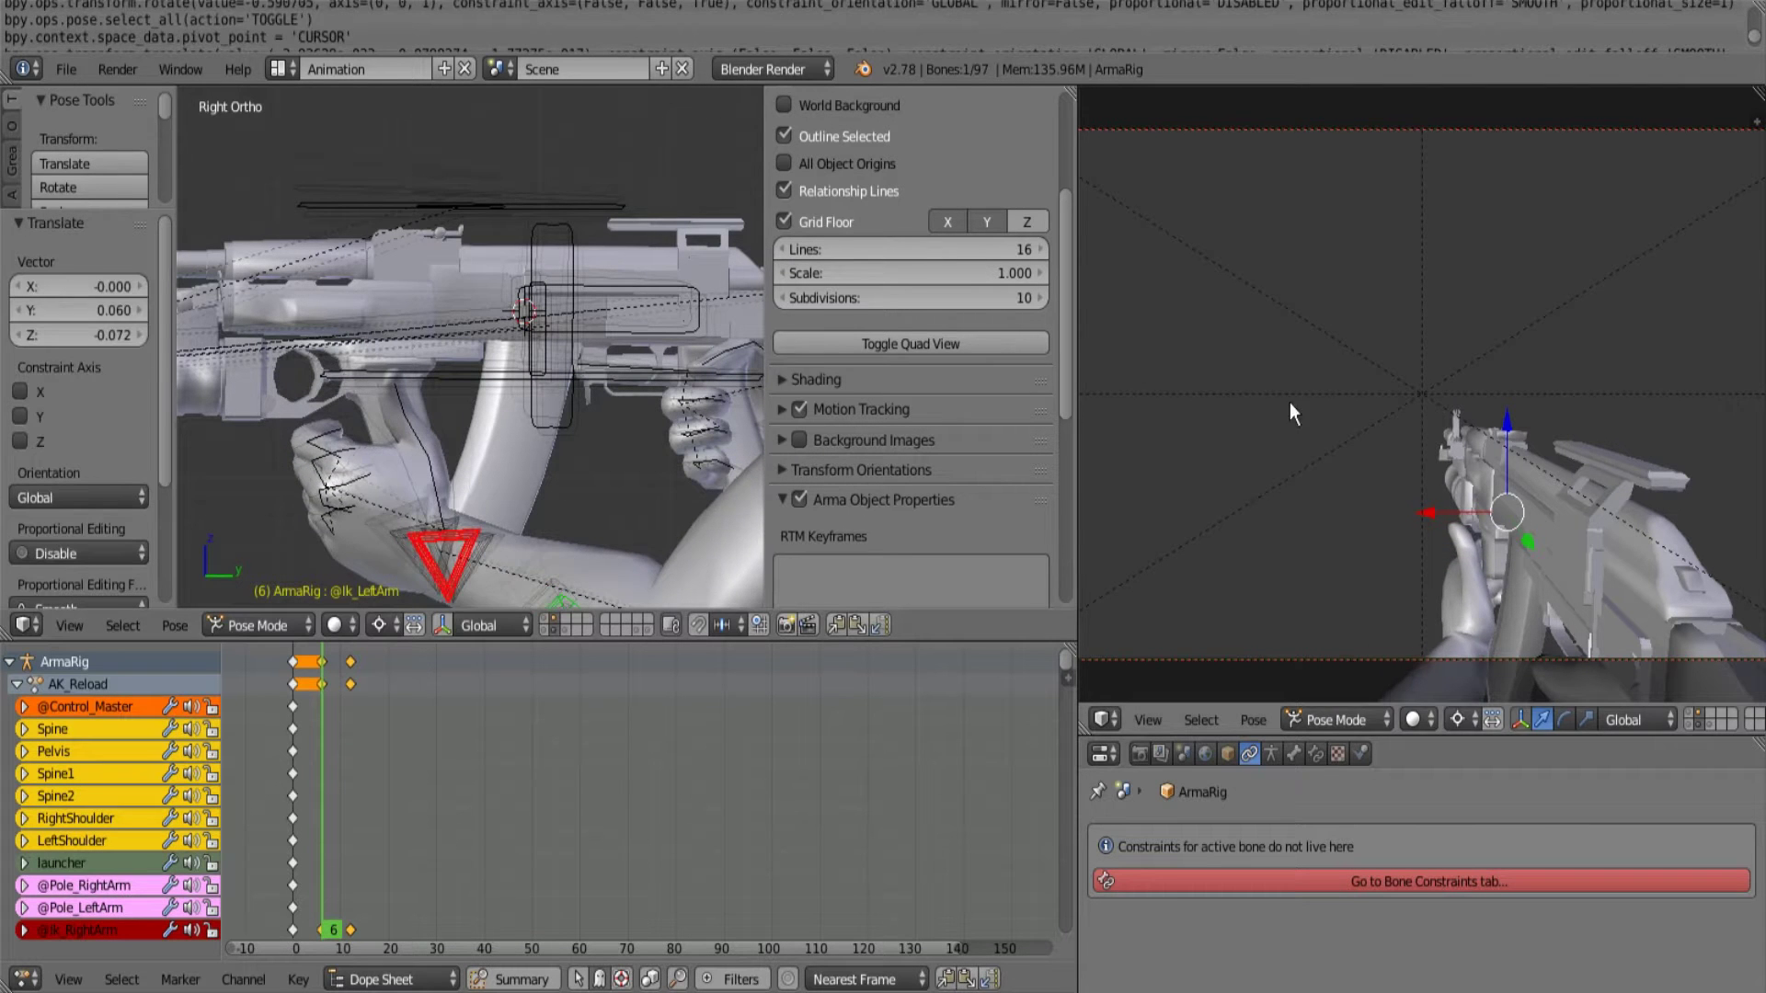
{"action": "key", "text": "g"}
{"action": "left_click", "coordinate": [1392, 379]}
{"action": "key", "text": "r"}
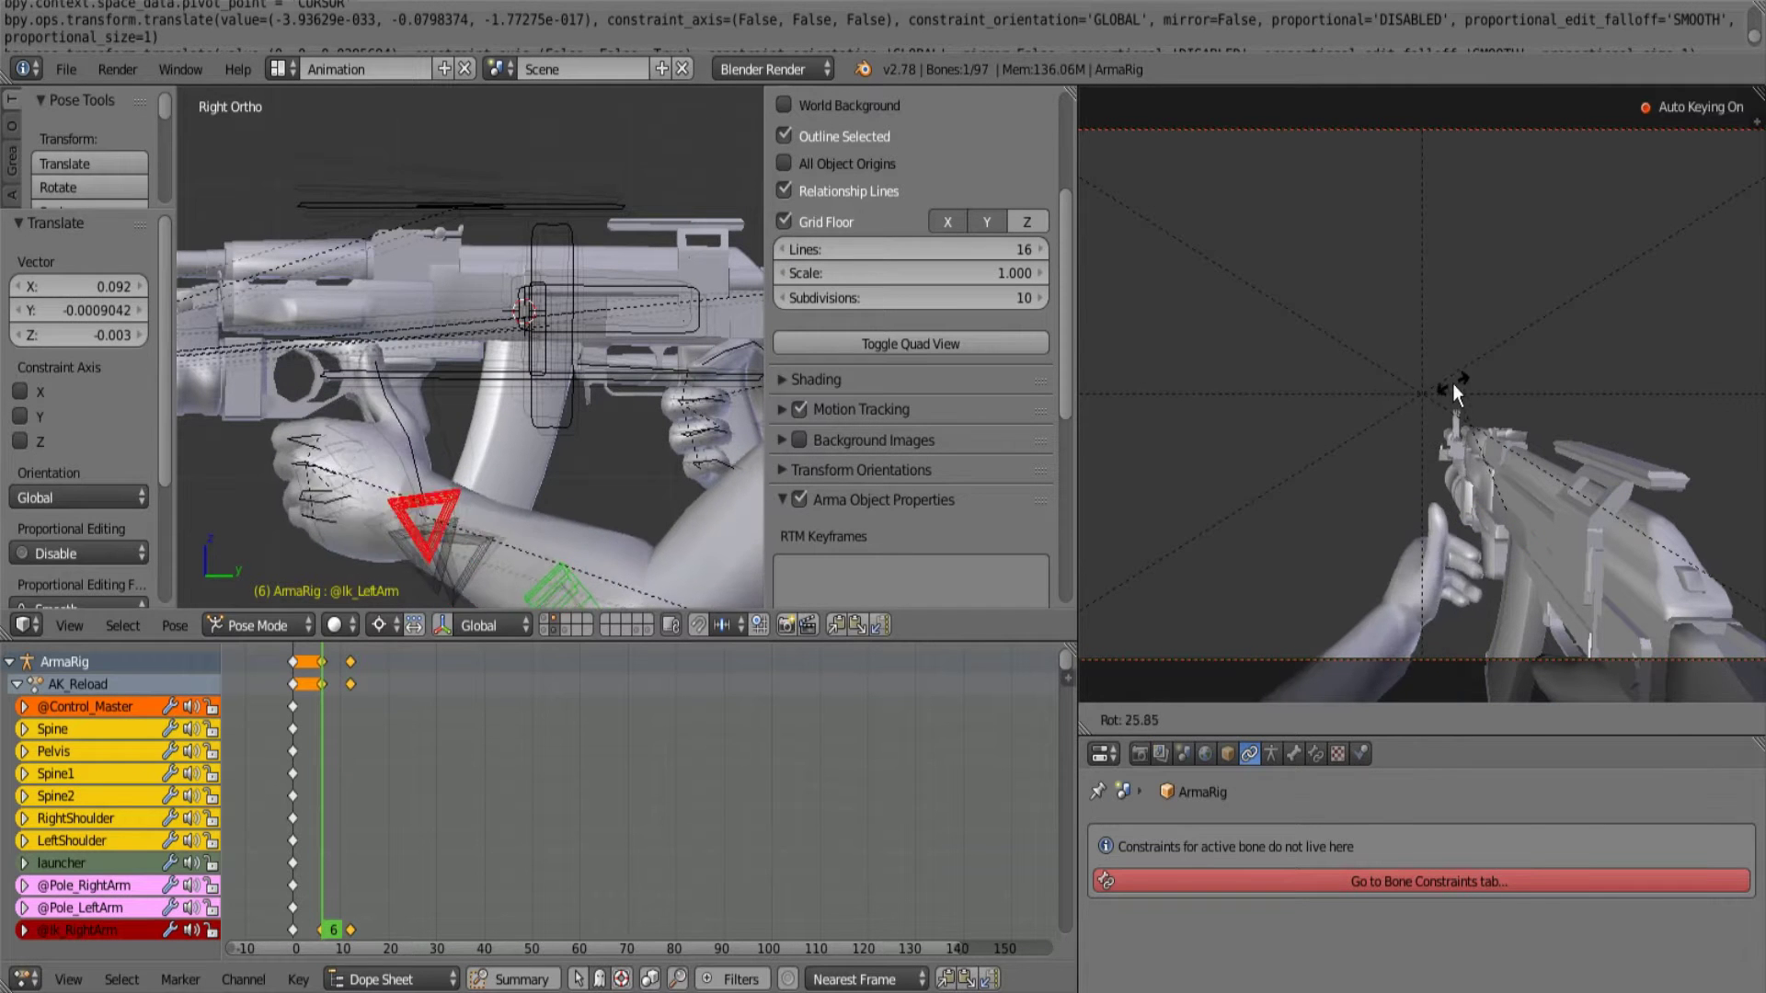
{"action": "left_click", "coordinate": [1453, 385]}
{"action": "key", "text": "g"}
{"action": "left_click", "coordinate": [544, 419]}
{"action": "key", "text": "r"}
{"action": "right_click", "coordinate": [585, 270]}
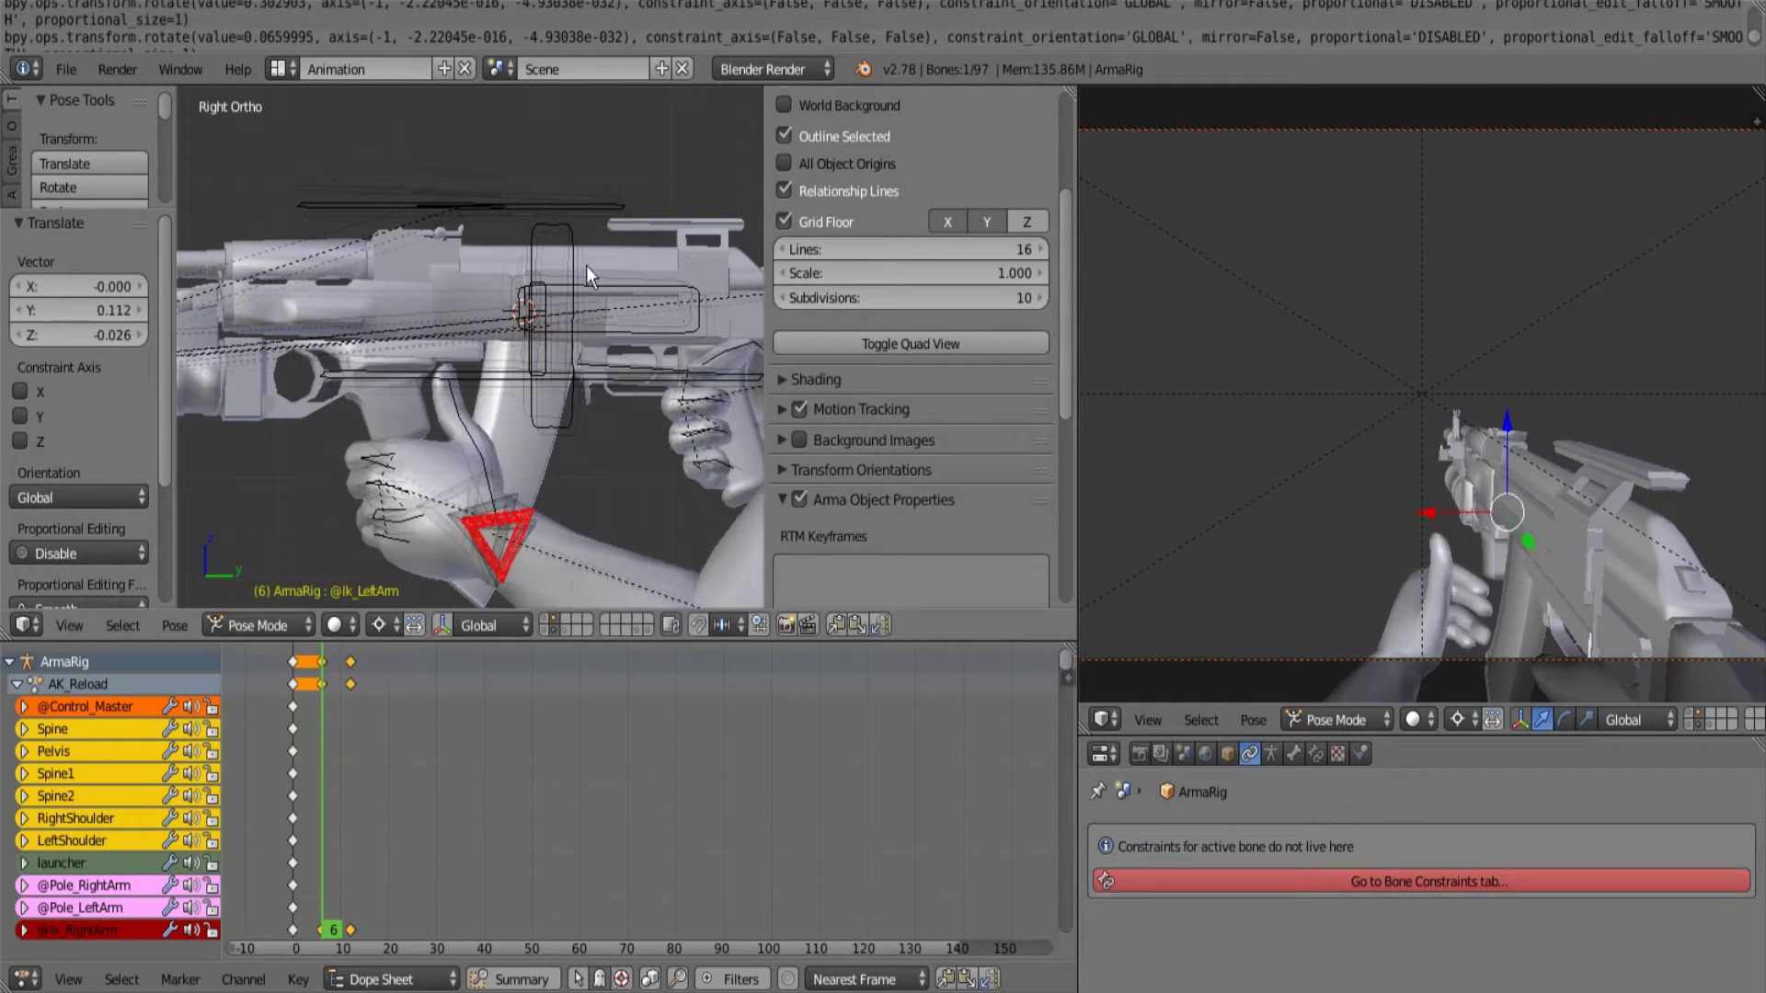
With the pivot at Bounding Box Center, turn the left-hand target 8.97° and reposition it.
{"action": "left_click", "coordinate": [379, 625]}
{"action": "left_click", "coordinate": [413, 589]}
{"action": "key", "text": "r"}
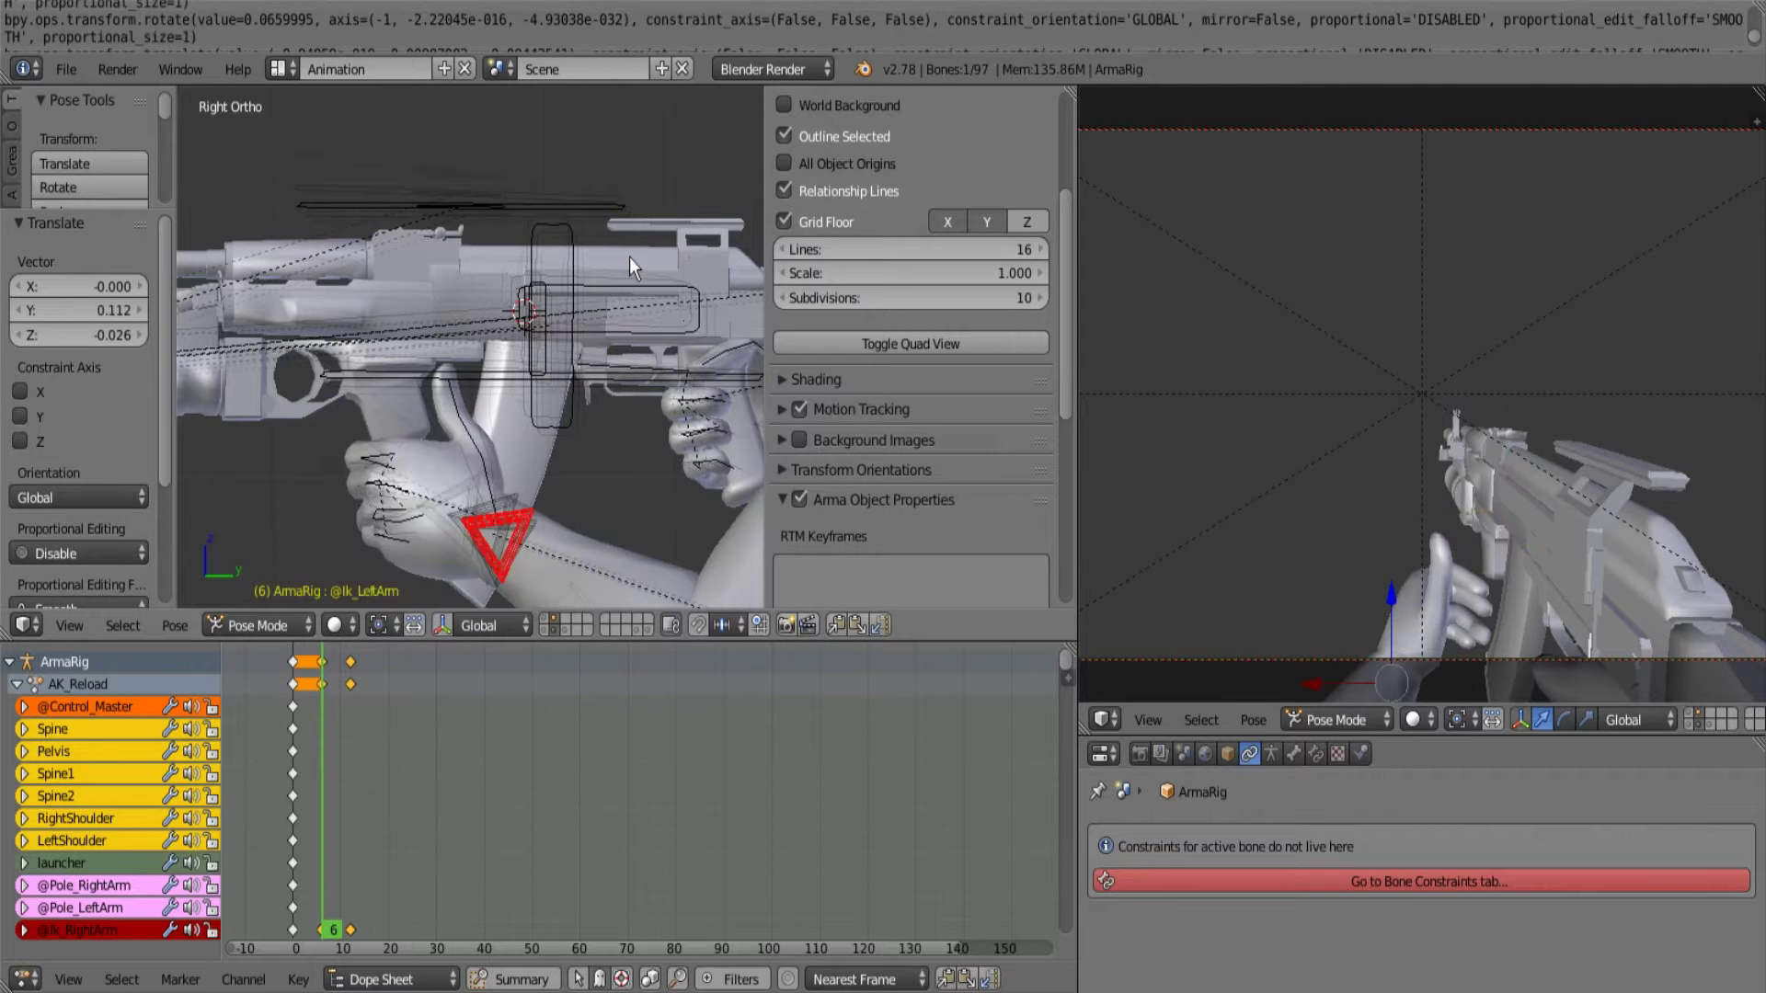
{"action": "left_click", "coordinate": [606, 291]}
{"action": "key", "text": "g"}
{"action": "left_click", "coordinate": [616, 310]}
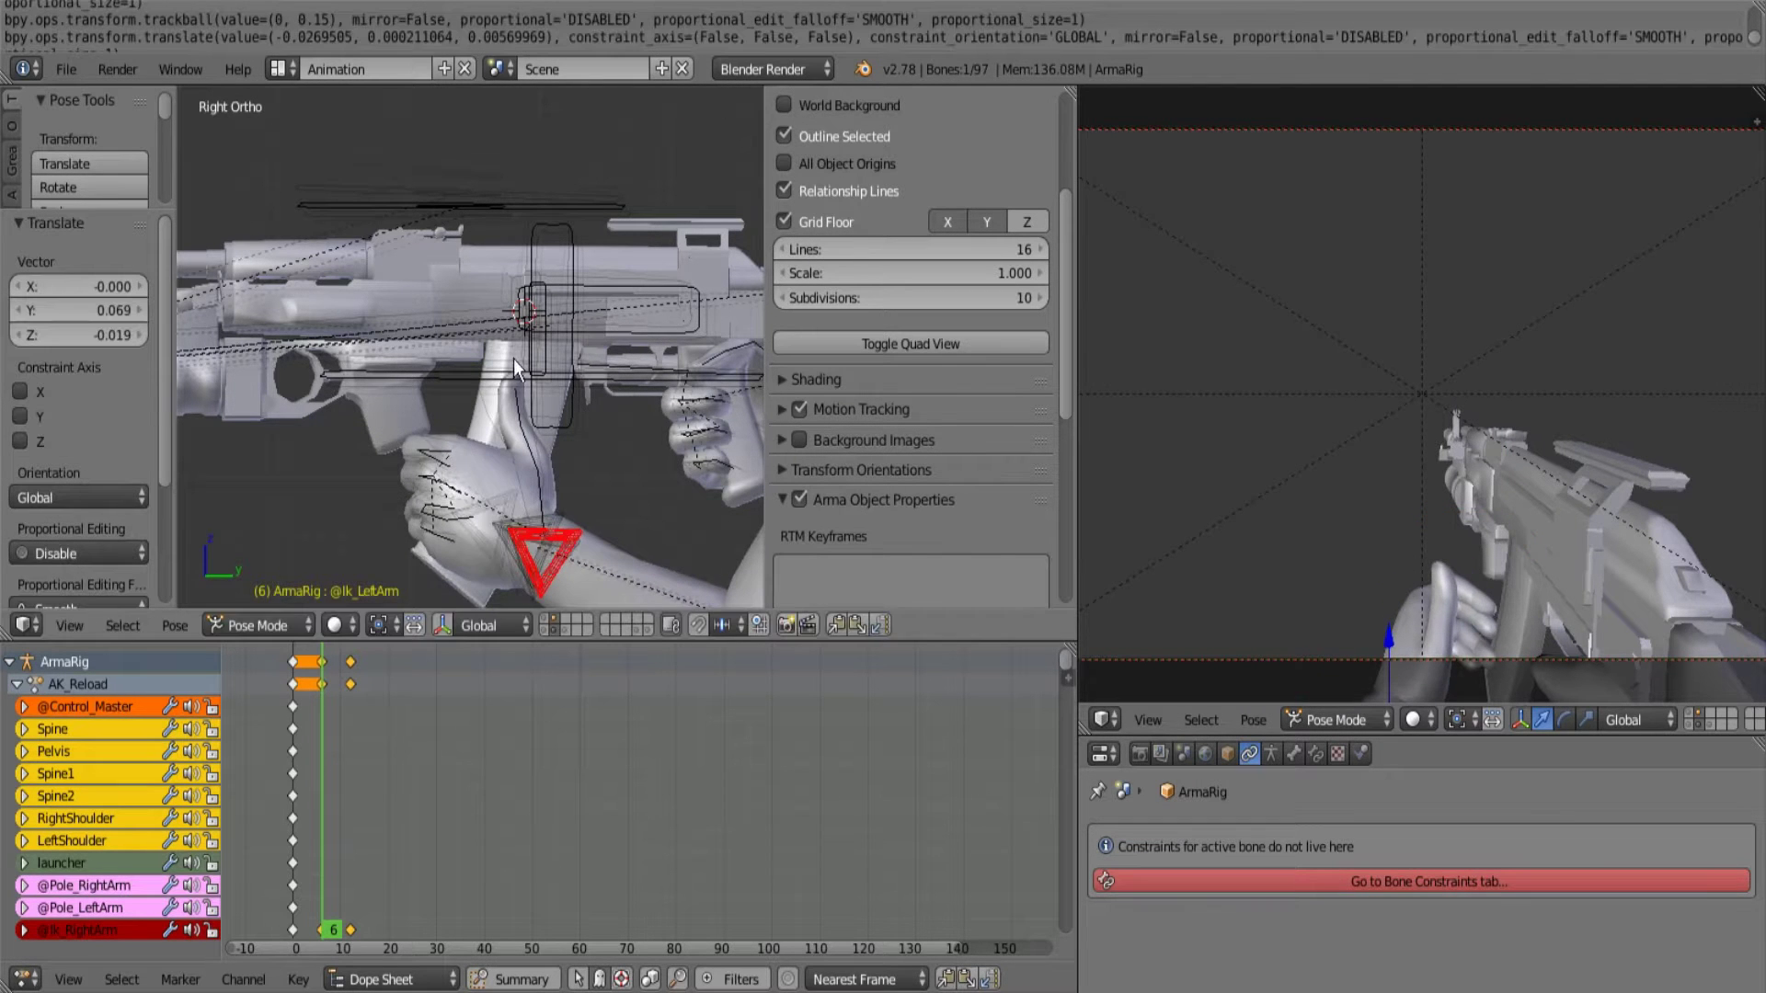
{"action": "key", "text": "g"}
{"action": "left_click", "coordinate": [1535, 283]}
{"action": "scroll", "coordinate": [454, 416], "scroll_direction": "up", "scroll_amount": 1}
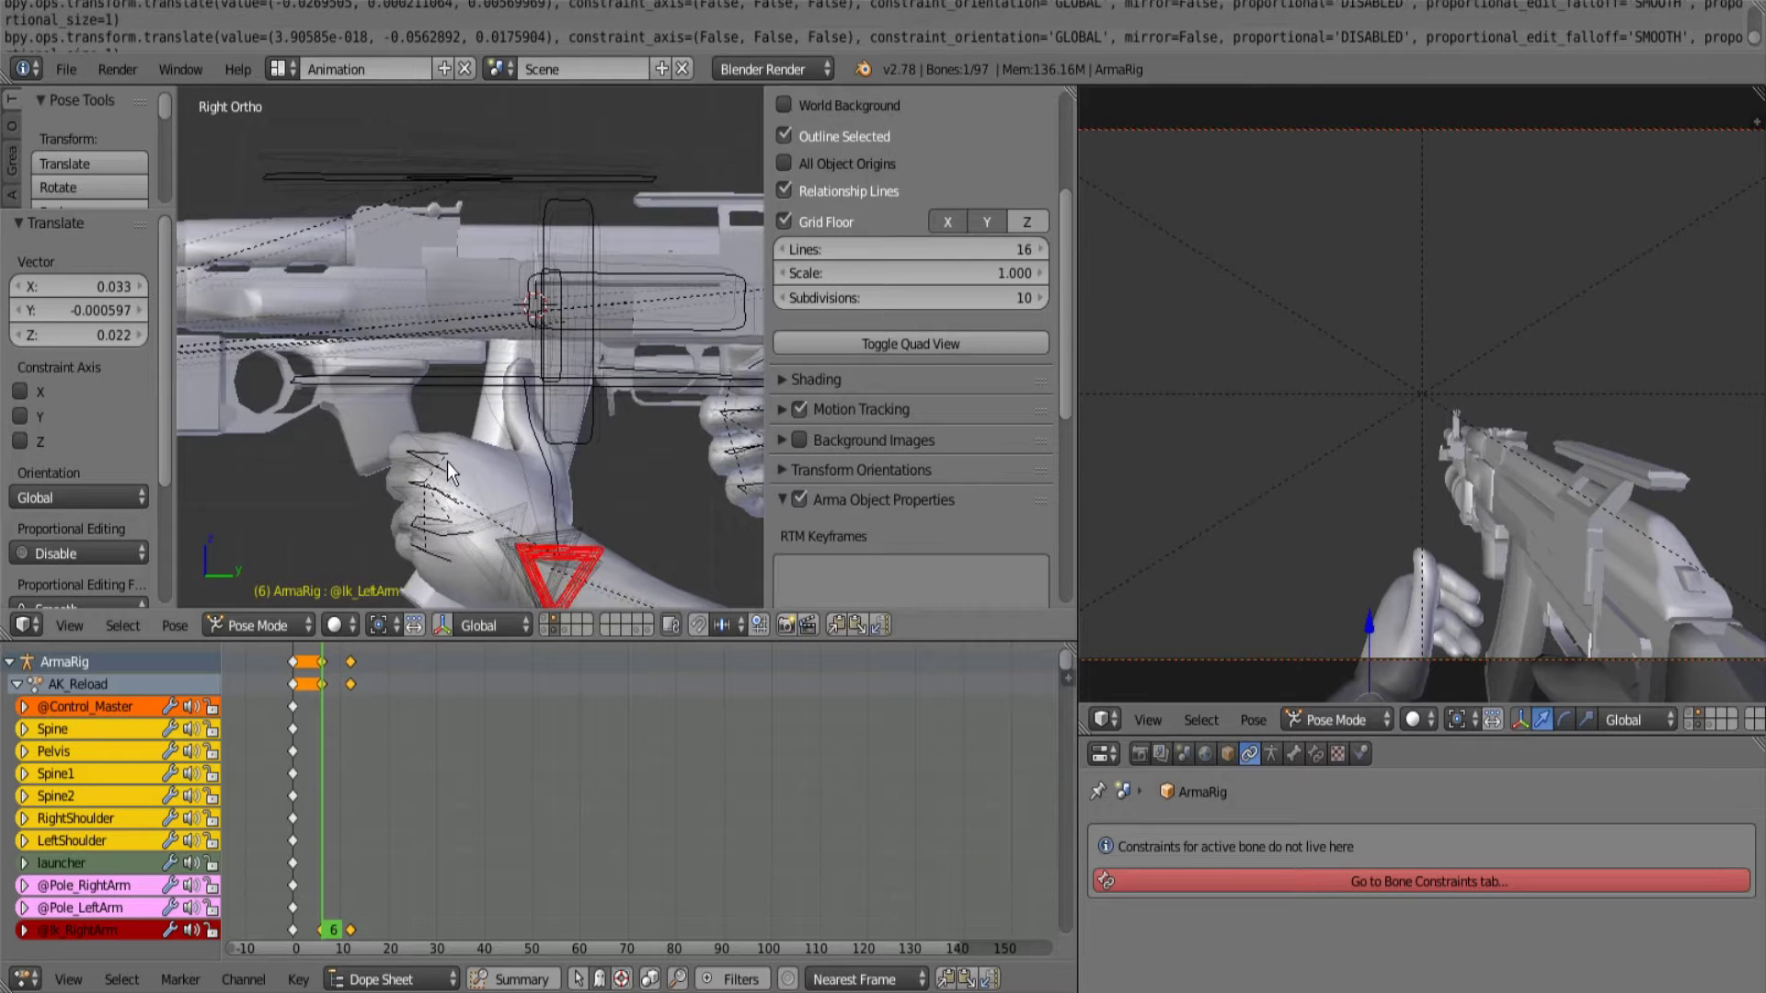
Circle-select the left hand's finger bones and clear their rotation to straighten them.
{"action": "right_click", "coordinate": [448, 460]}
{"action": "key", "text": "r"}
{"action": "key", "text": "r"}
{"action": "right_click", "coordinate": [510, 434]}
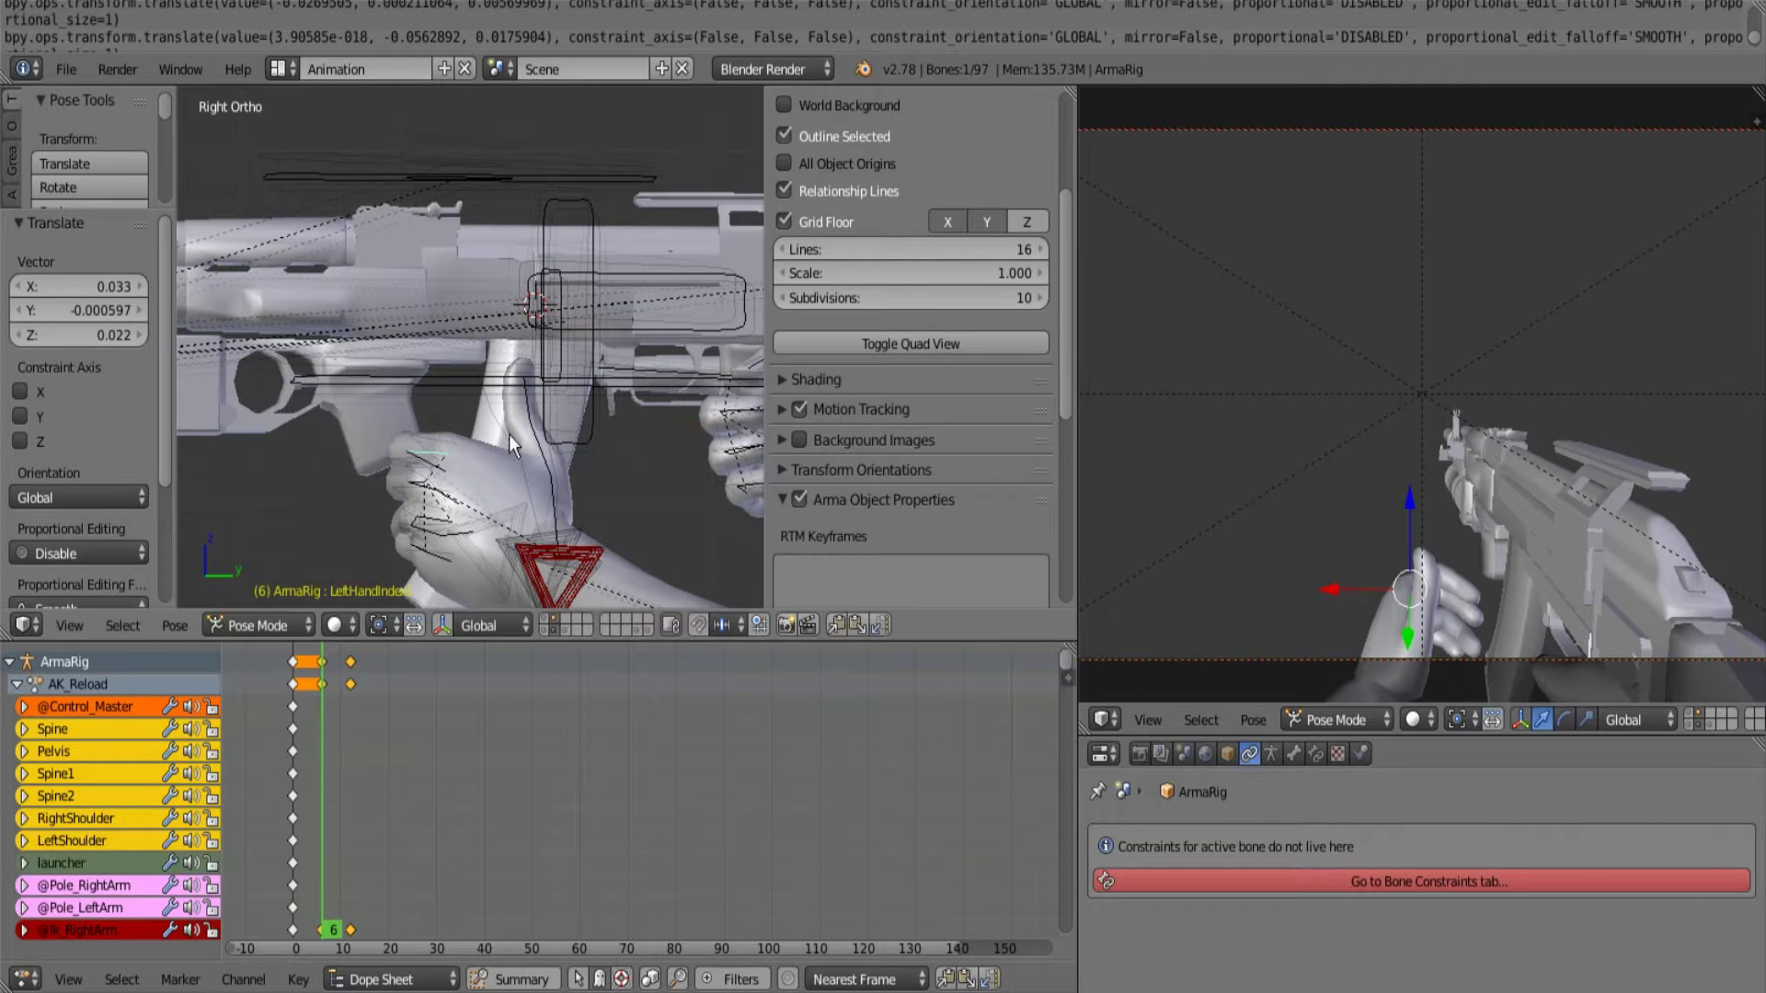
{"action": "key", "text": "a"}
{"action": "key", "text": "c"}
{"action": "left_click_drag", "start_coordinate": [431, 459], "coordinate": [446, 547]}
{"action": "right_click", "coordinate": [446, 545]}
{"action": "key", "text": "alt+r"}
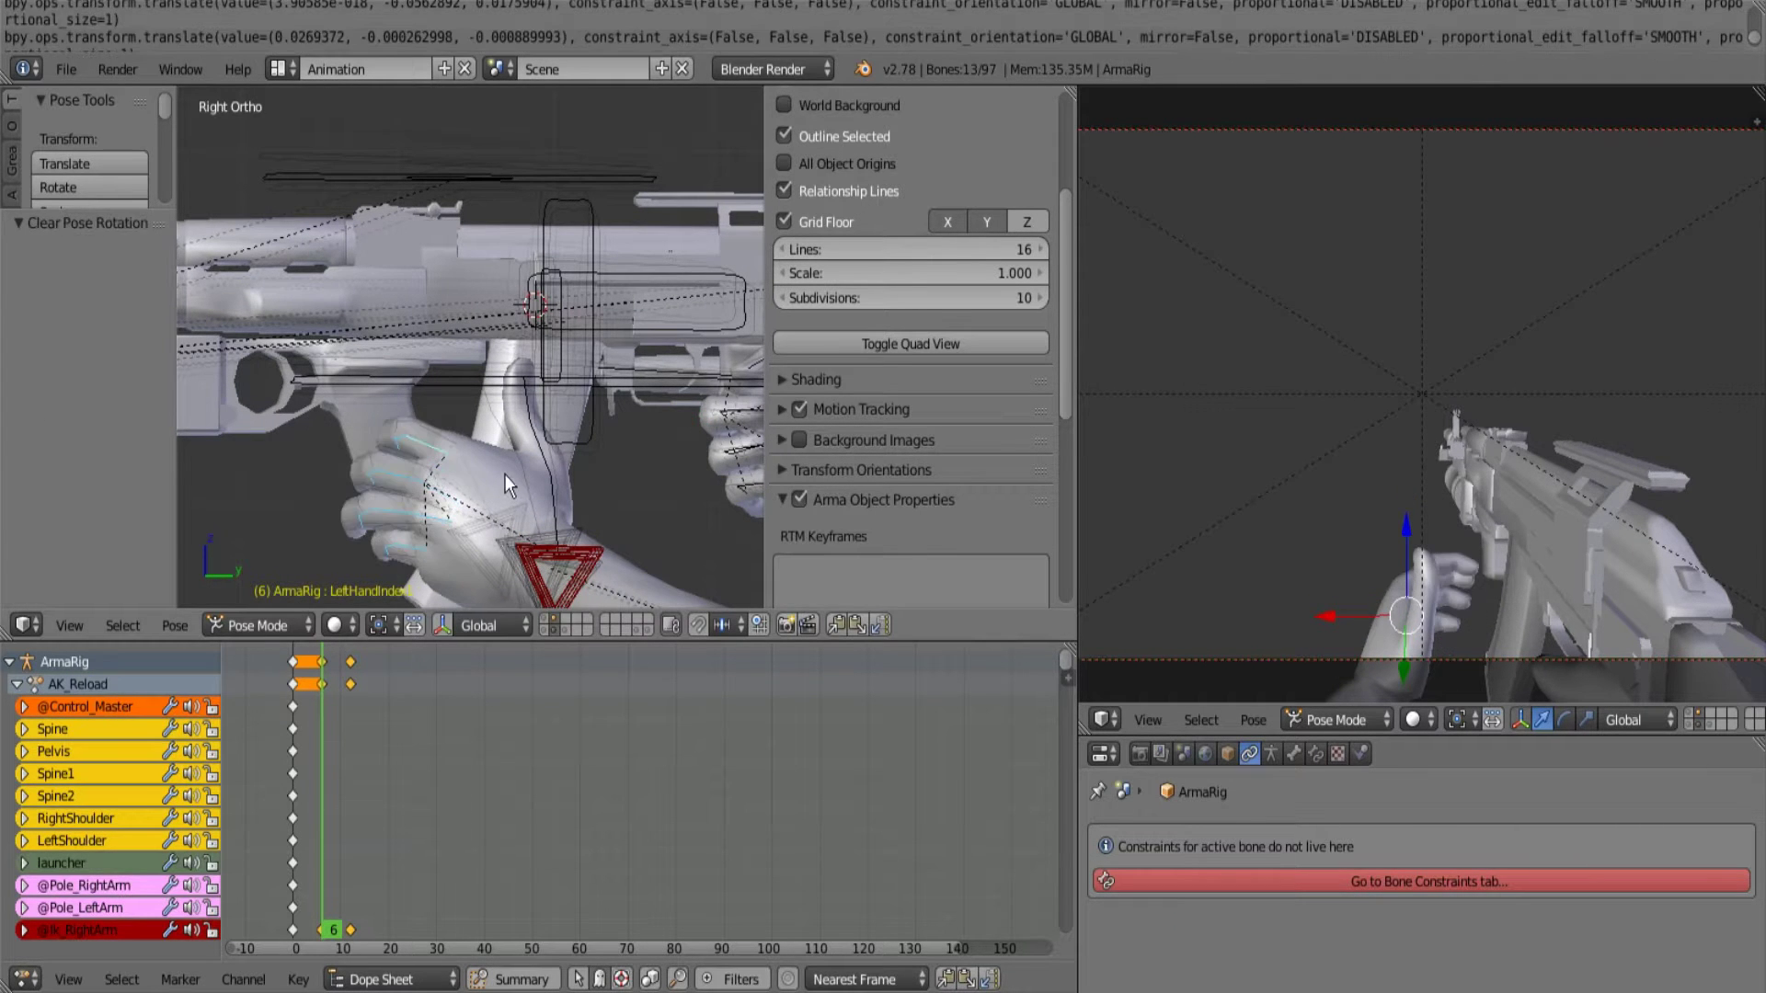
{"action": "key", "text": "a"}
{"action": "right_click", "coordinate": [431, 528]}
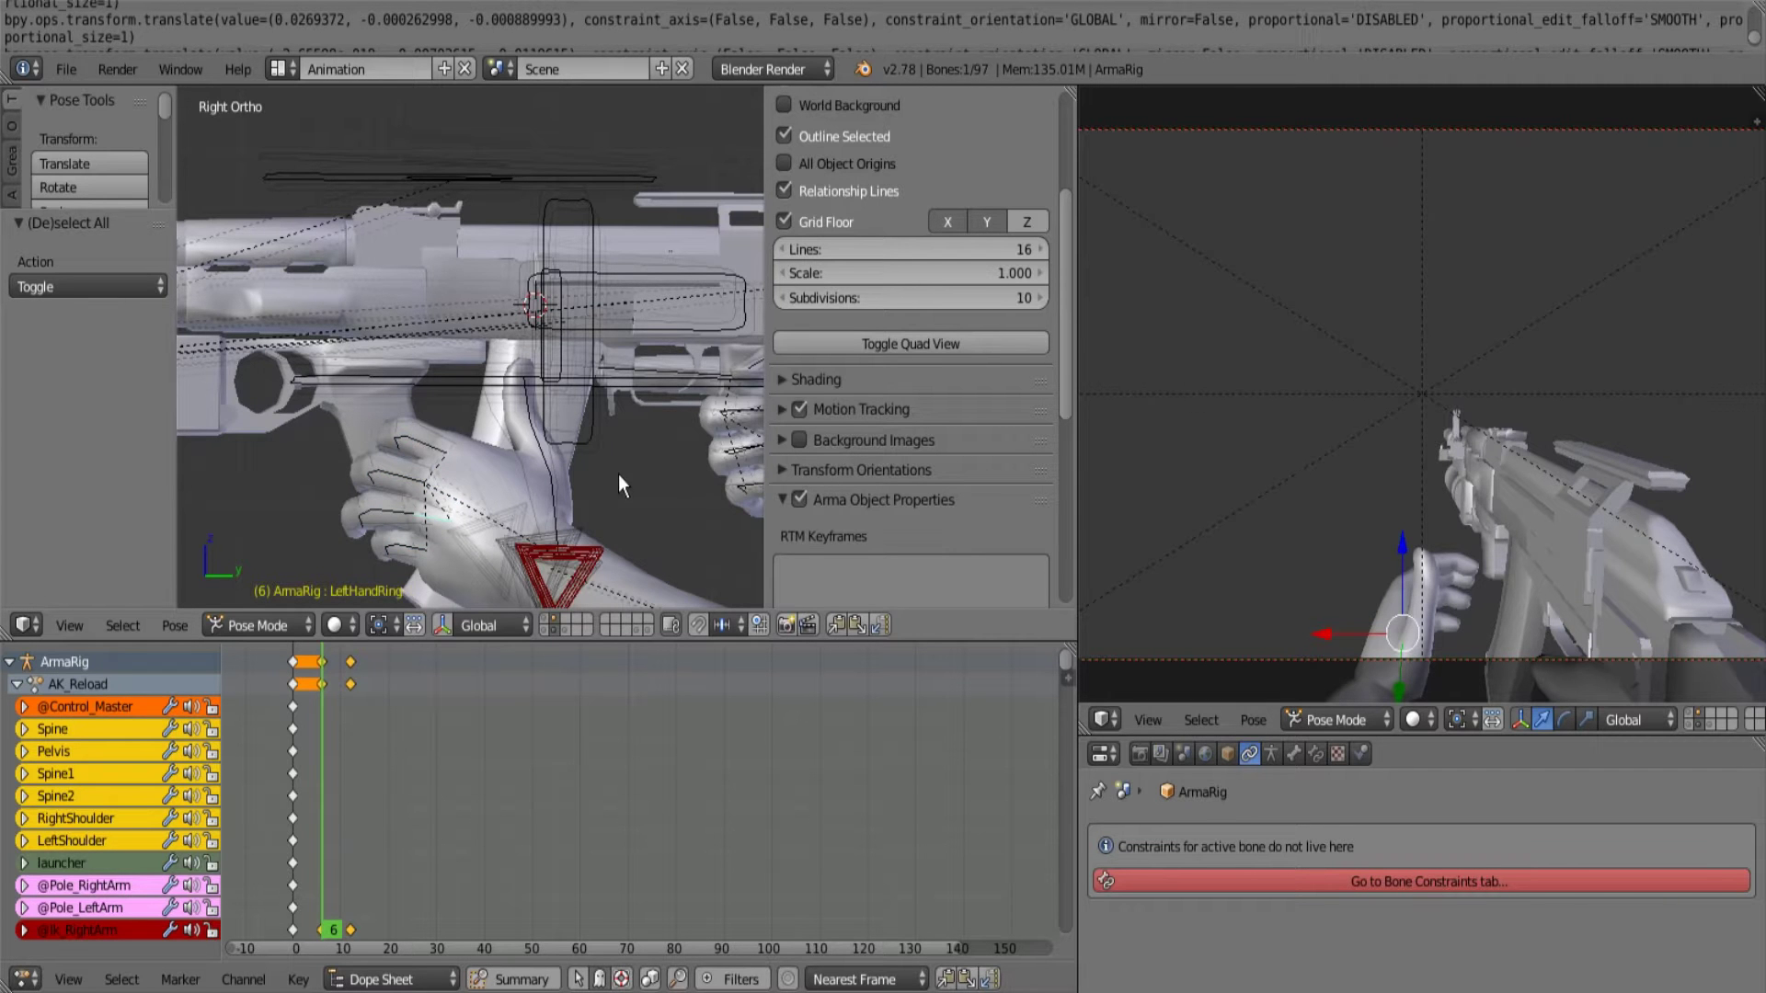
{"action": "key", "text": "alt+a"}
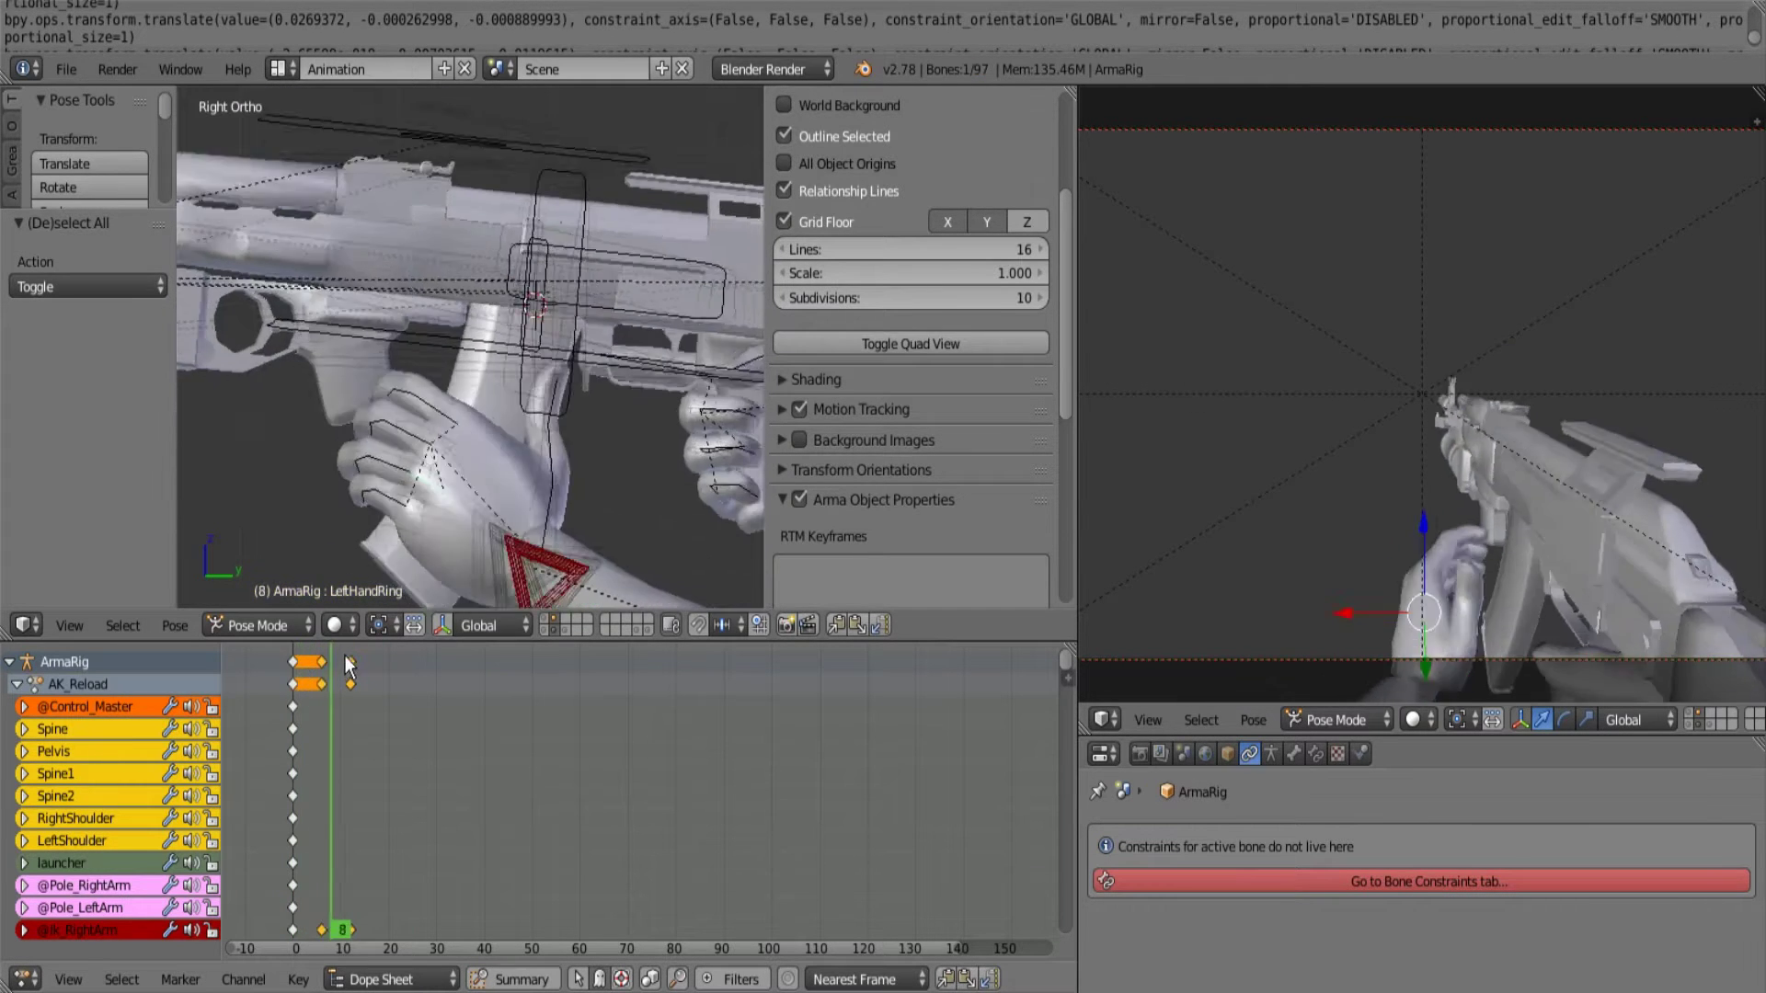
{"action": "key", "text": "alt+a"}
{"action": "left_click", "coordinate": [351, 656]}
{"action": "left_click_drag", "start_coordinate": [352, 662], "coordinate": [293, 681]}
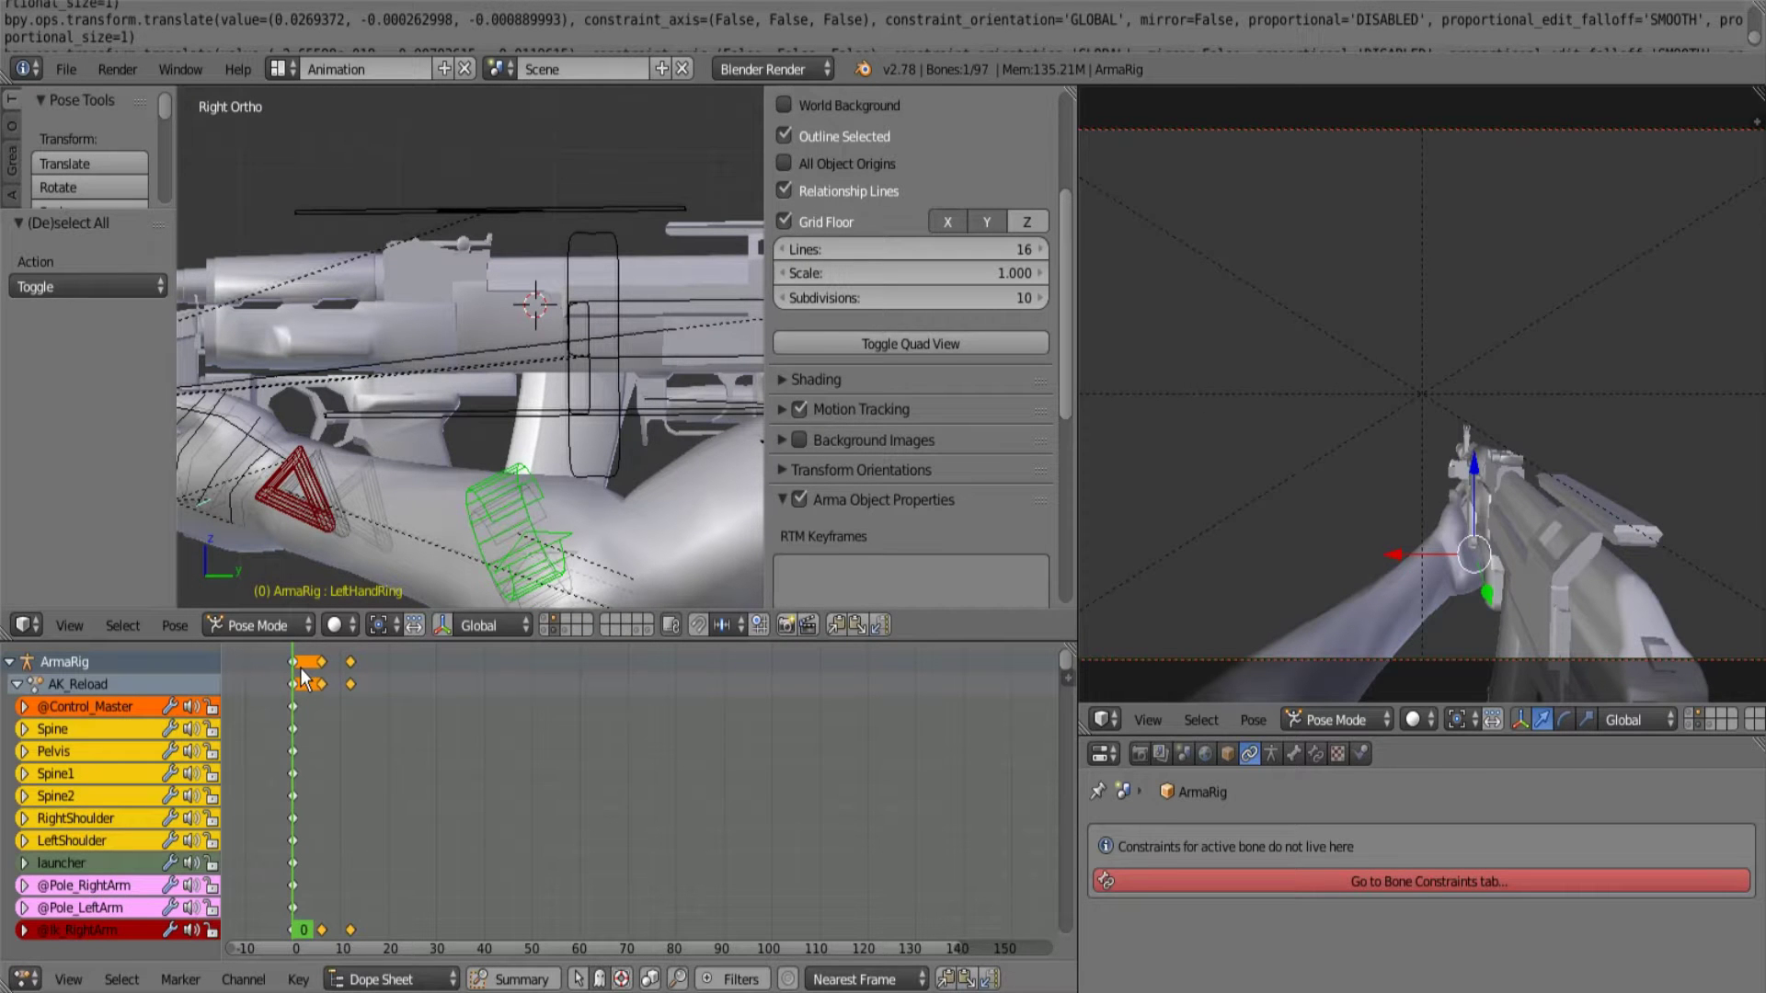
{"action": "left_click", "coordinate": [352, 680]}
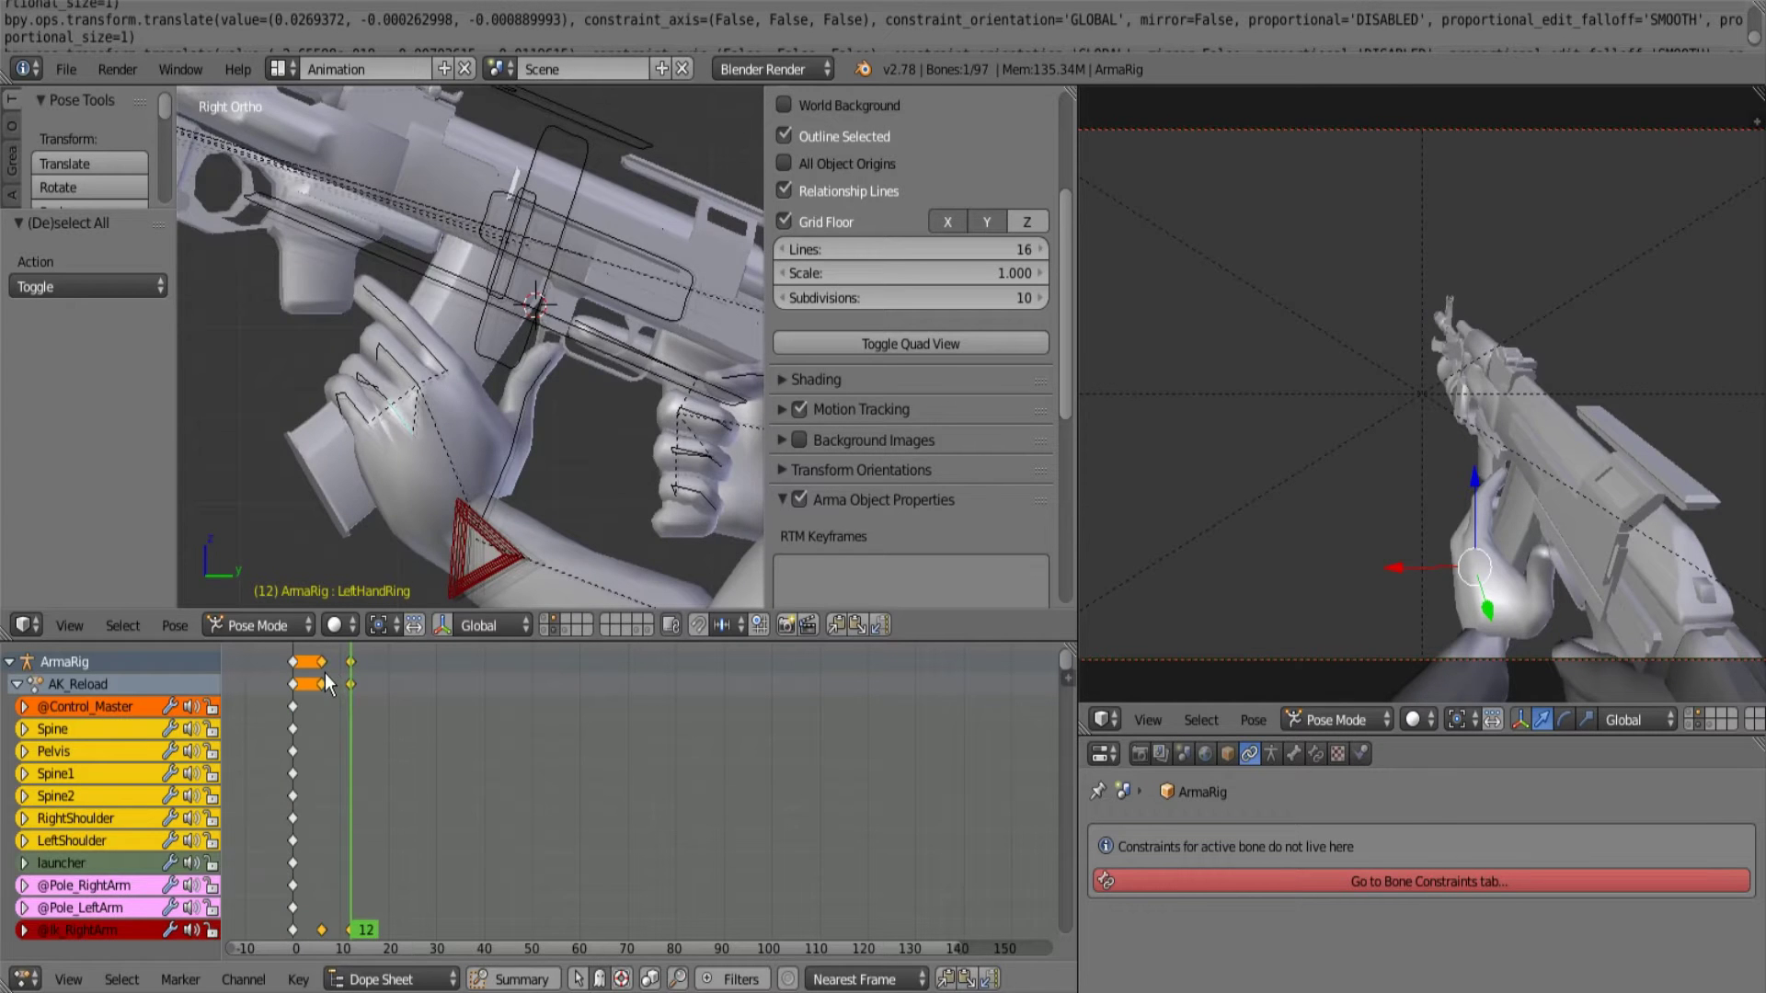
{"action": "left_click", "coordinate": [324, 683]}
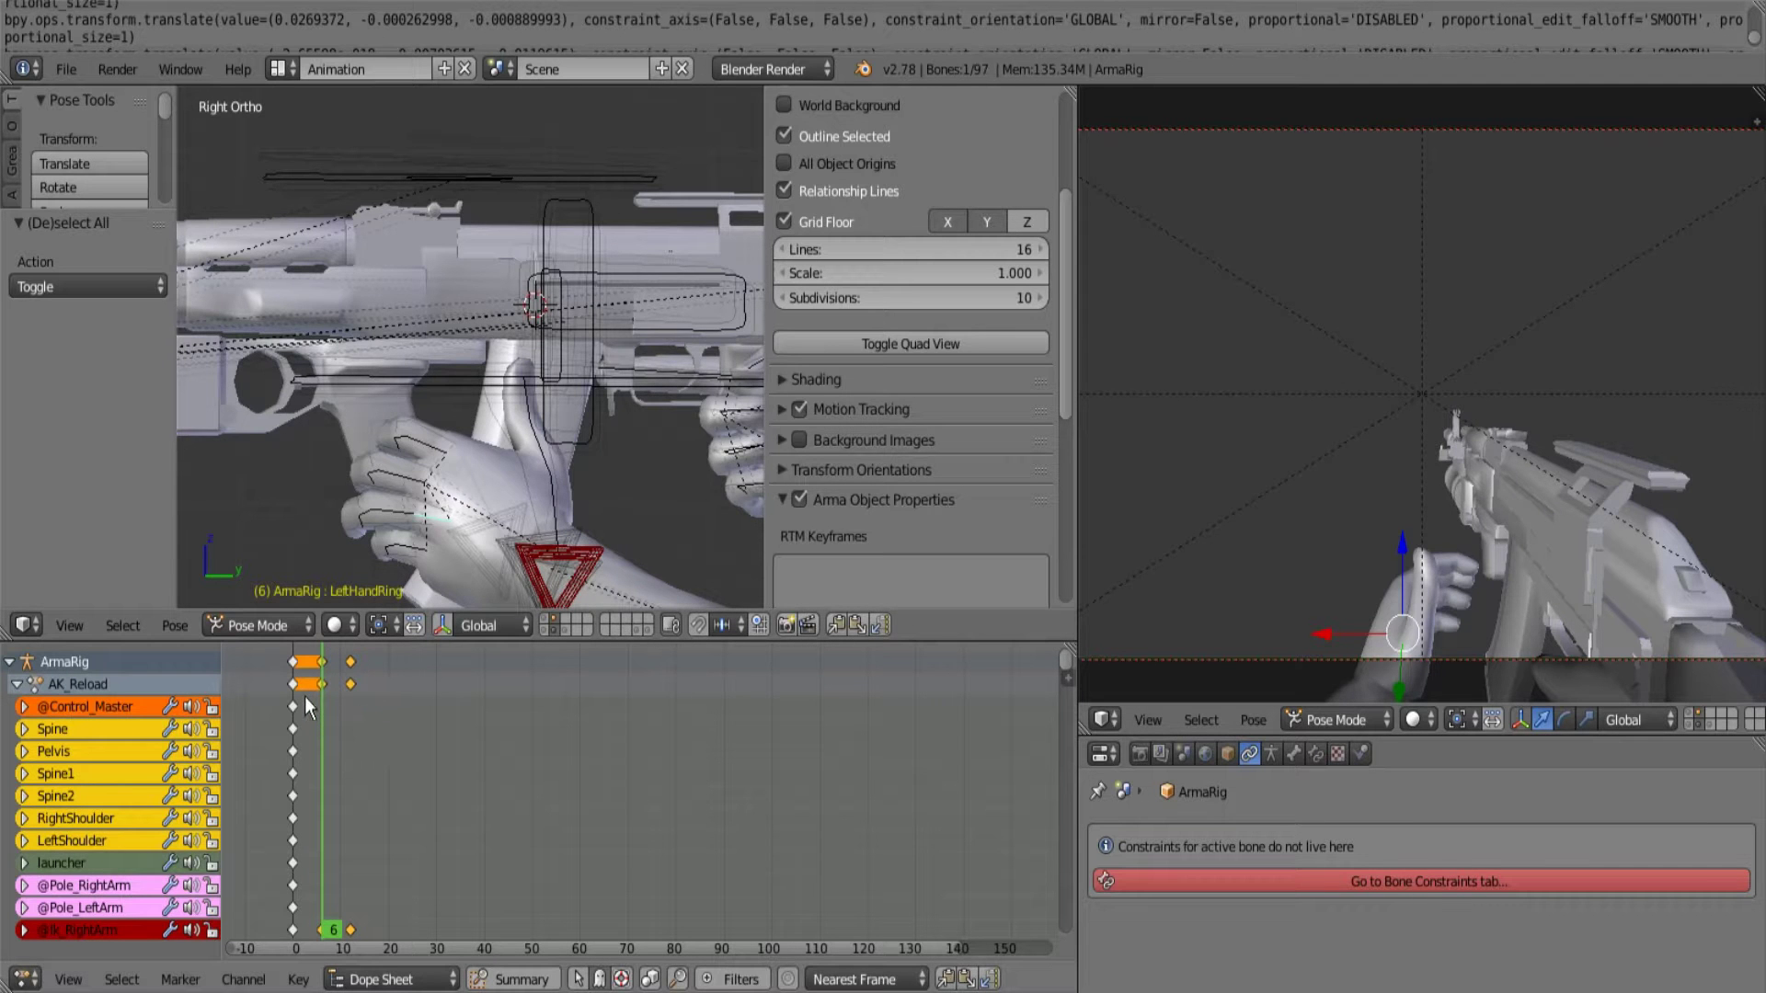
{"action": "left_click", "coordinate": [308, 707]}
{"action": "left_click_drag", "start_coordinate": [304, 705], "coordinate": [295, 704]}
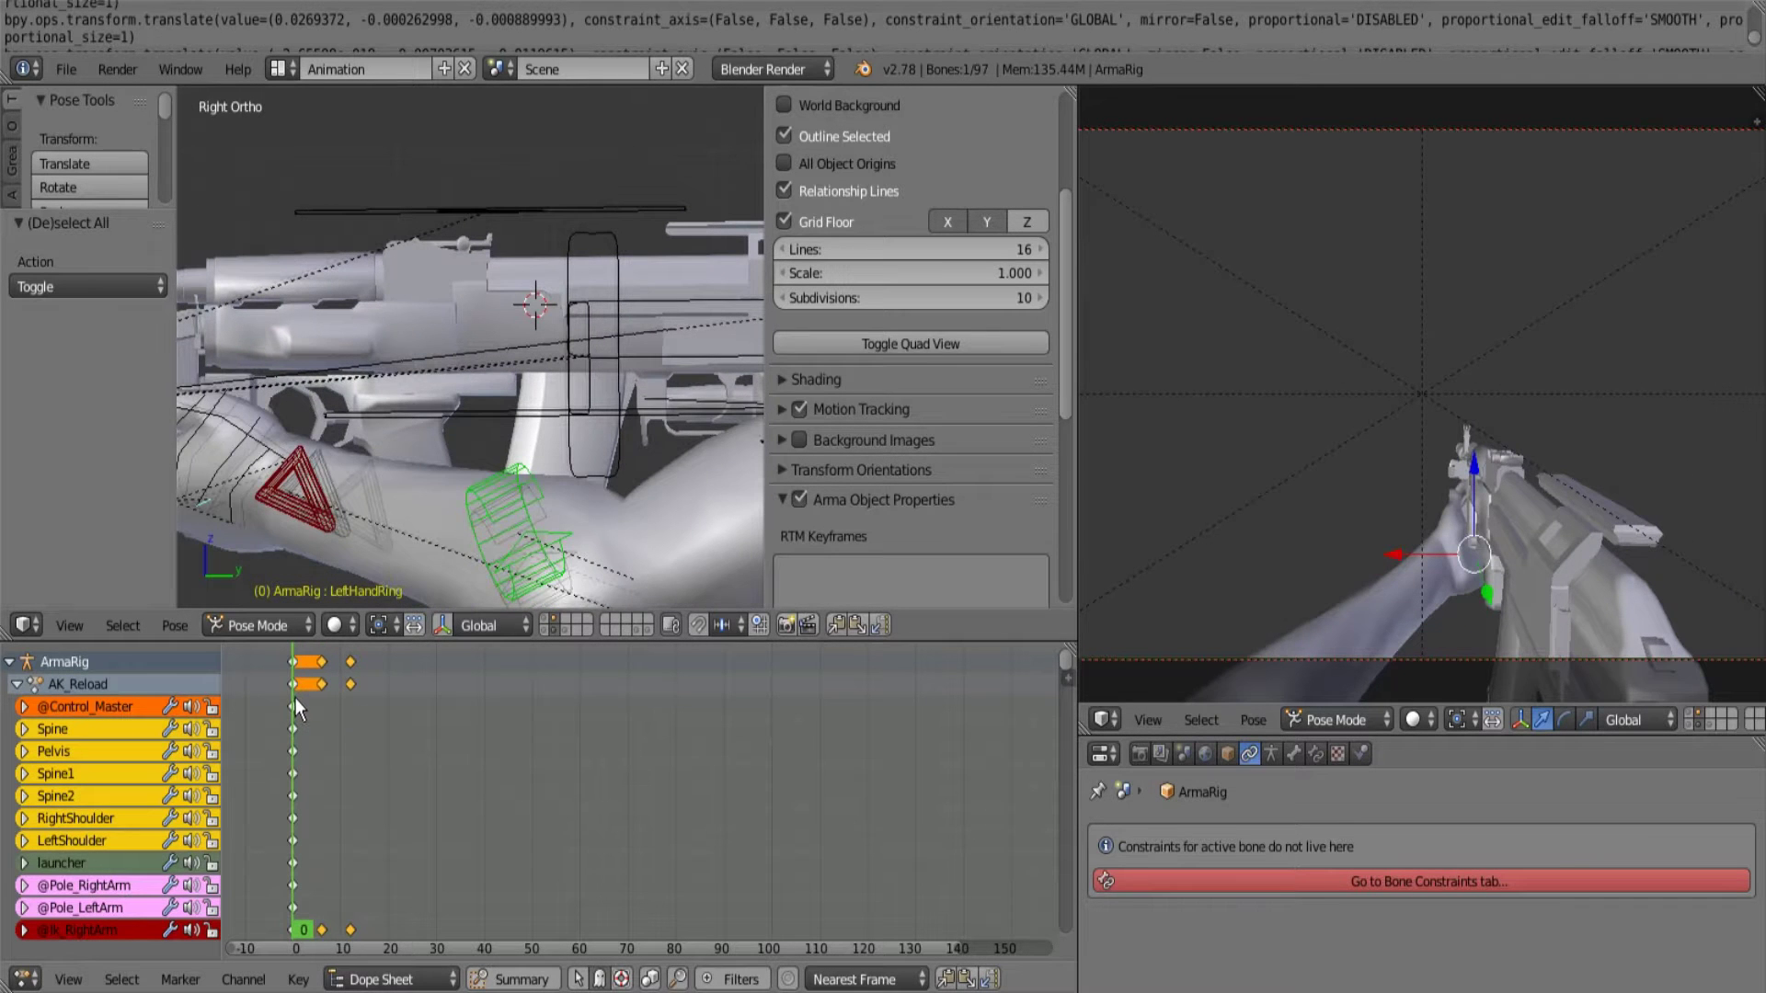
{"action": "left_click", "coordinate": [322, 686]}
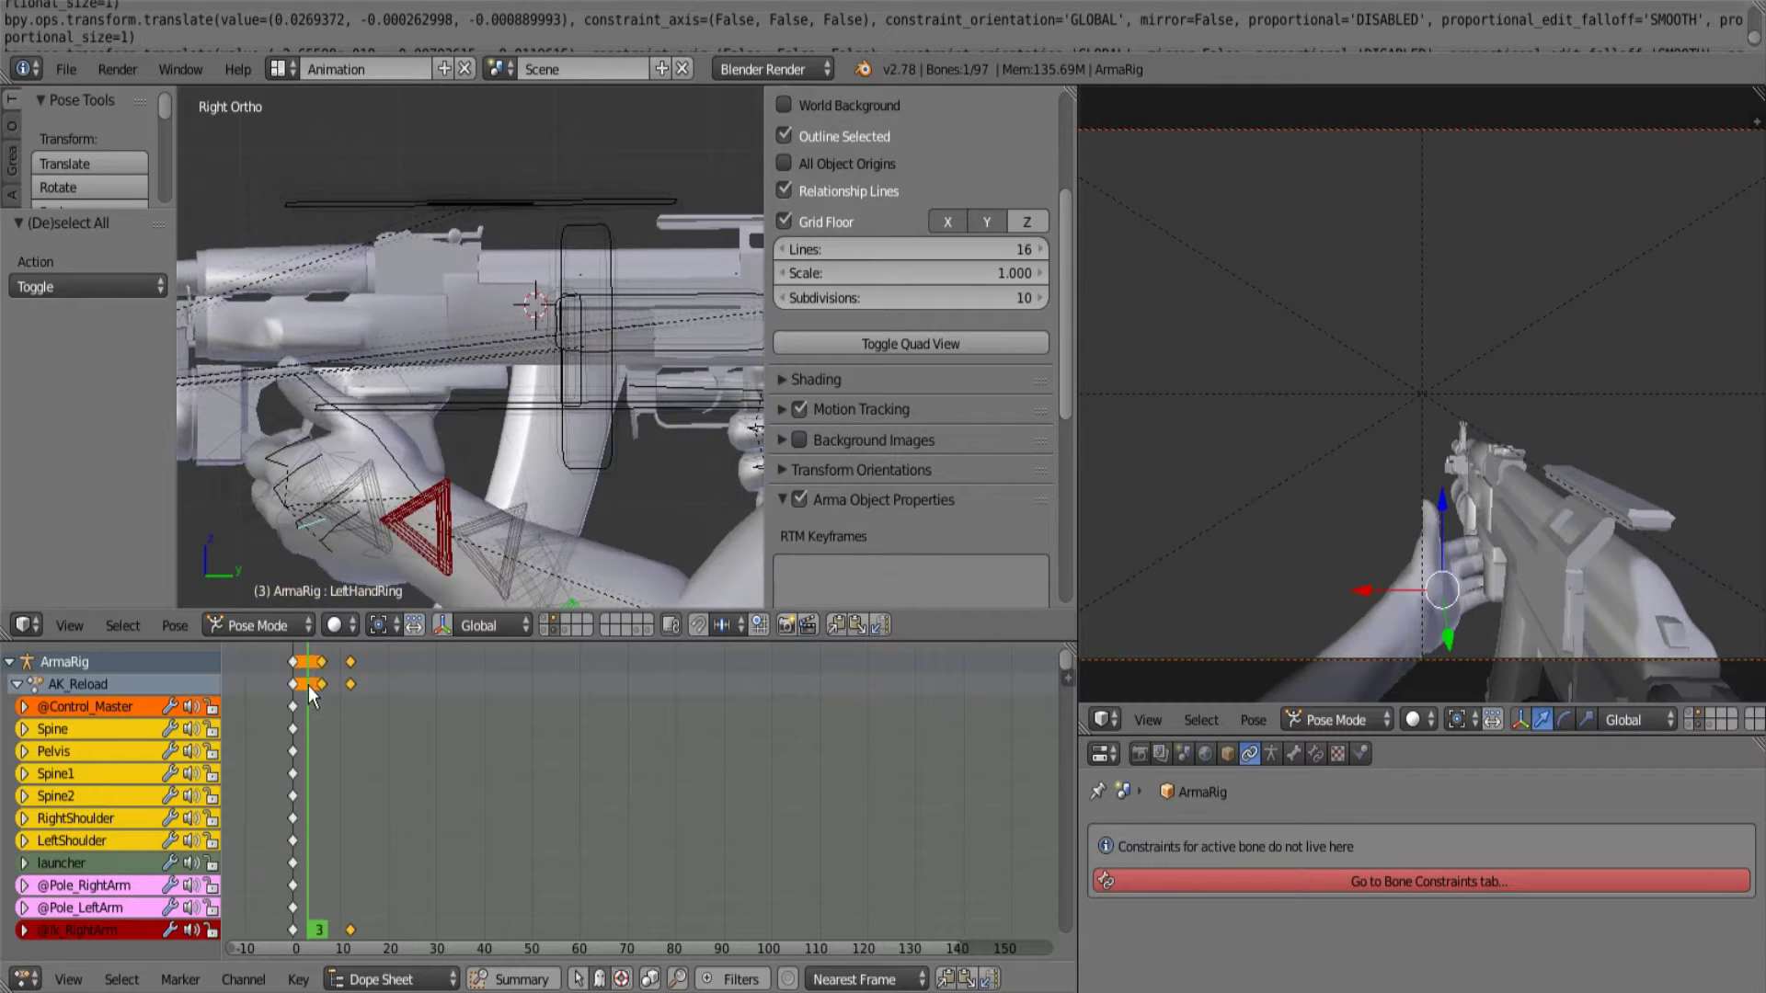
{"action": "scroll", "coordinate": [433, 403], "scroll_direction": "down", "scroll_amount": 3, "text": "ctrl"}
{"action": "key", "text": "a"}
{"action": "right_click", "coordinate": [547, 520]}
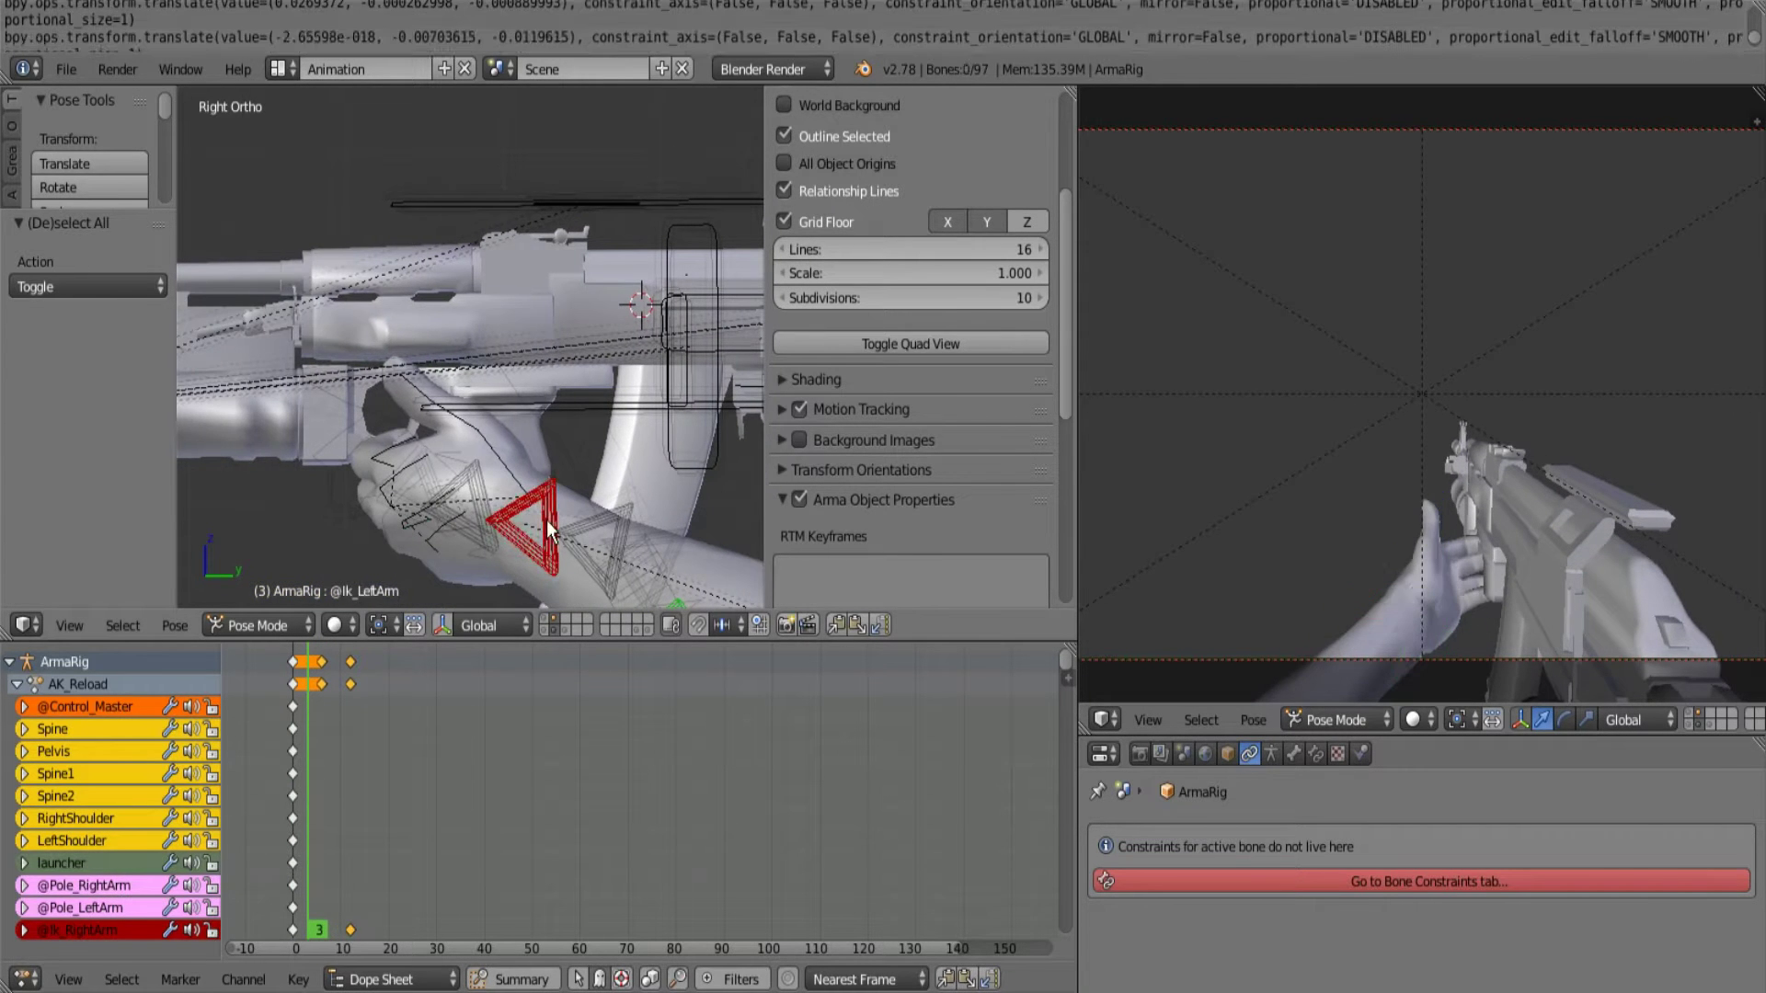
{"action": "right_click", "coordinate": [519, 506]}
{"action": "key", "text": "g"}
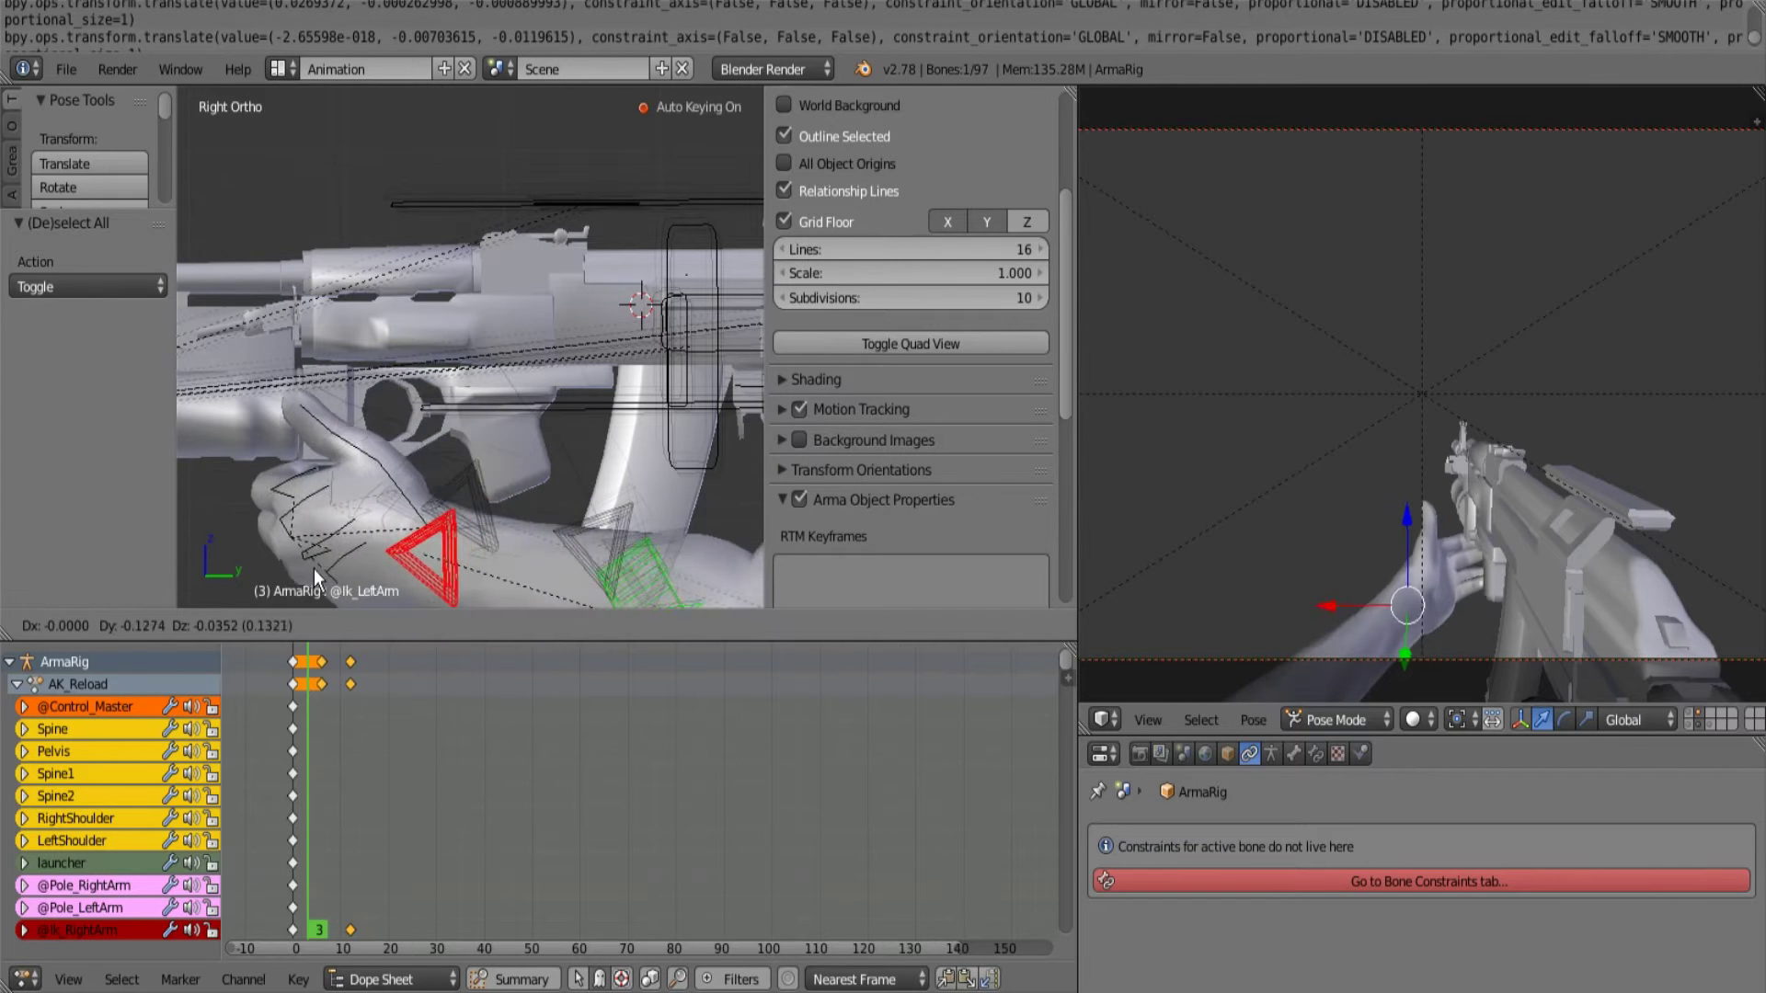
{"action": "left_click", "coordinate": [312, 570]}
{"action": "key", "text": "r"}
{"action": "left_click", "coordinate": [350, 364]}
{"action": "key", "text": "r"}
{"action": "key", "text": "r"}
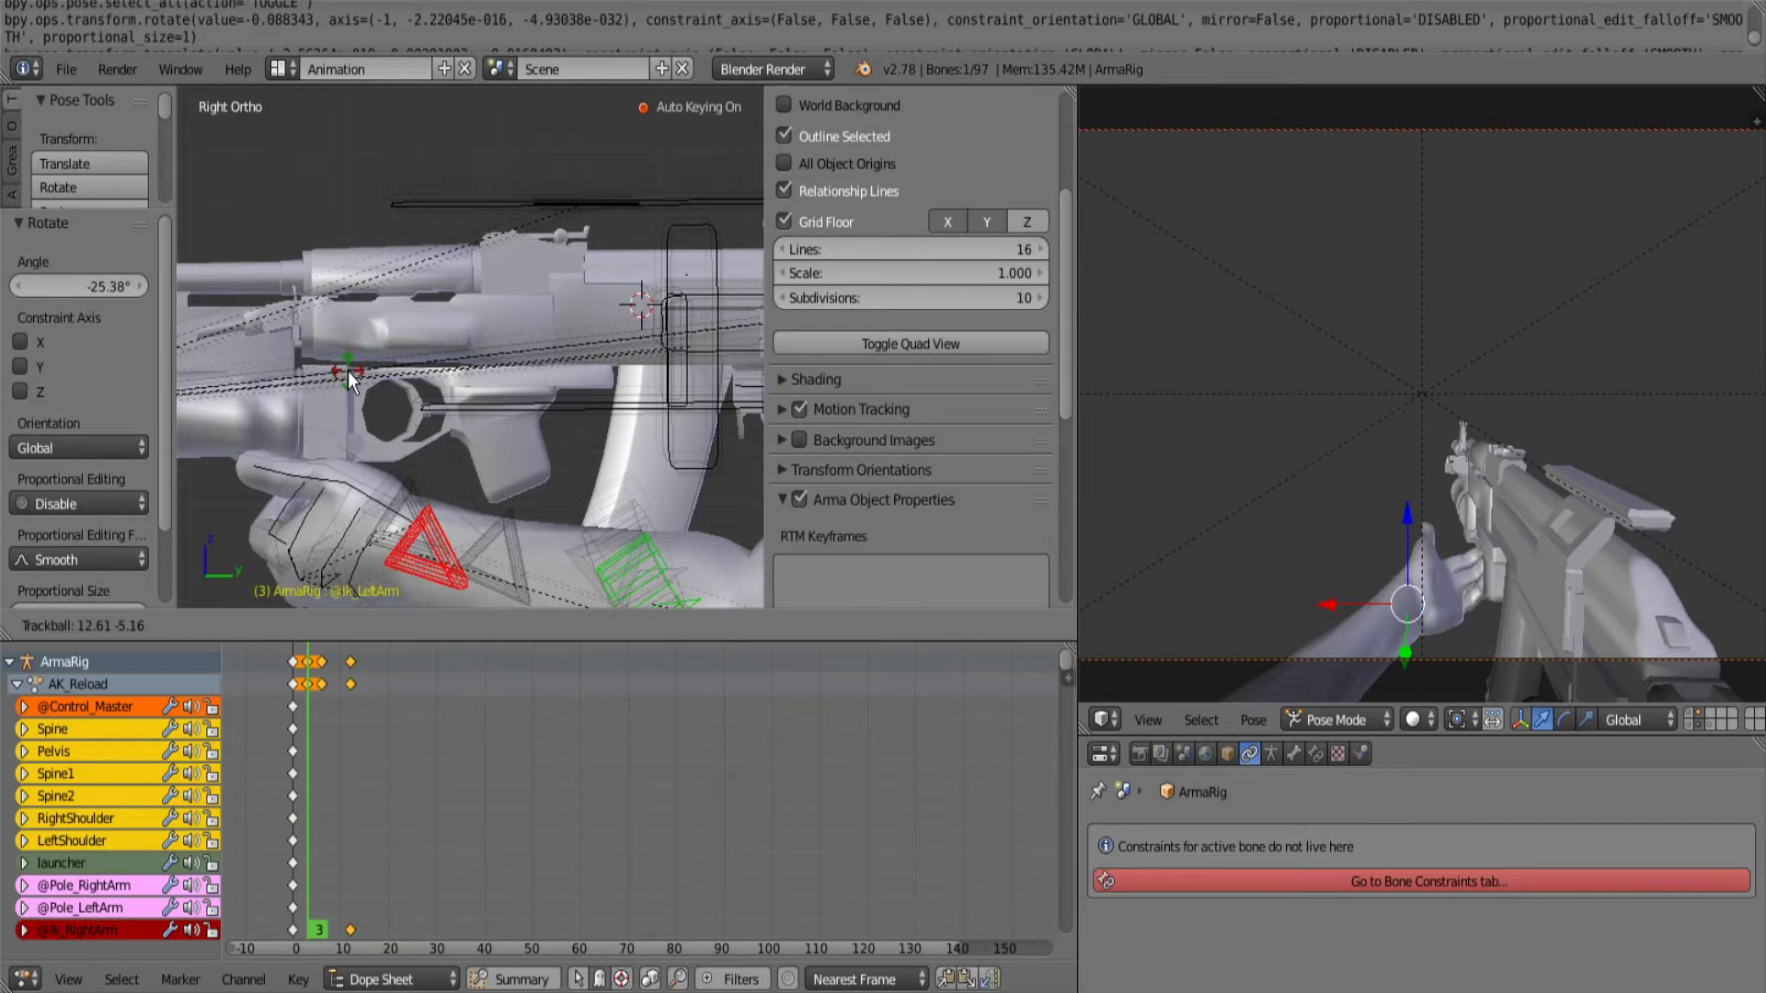
{"action": "left_click", "coordinate": [346, 404]}
{"action": "key", "text": "a"}
{"action": "scroll", "coordinate": [347, 415], "scroll_direction": "down", "scroll_amount": 4, "text": "ctrl"}
{"action": "scroll", "coordinate": [542, 417], "scroll_direction": "down", "scroll_amount": 4}
{"action": "scroll", "coordinate": [546, 415], "scroll_direction": "up", "scroll_amount": 5, "text": "ctrl"}
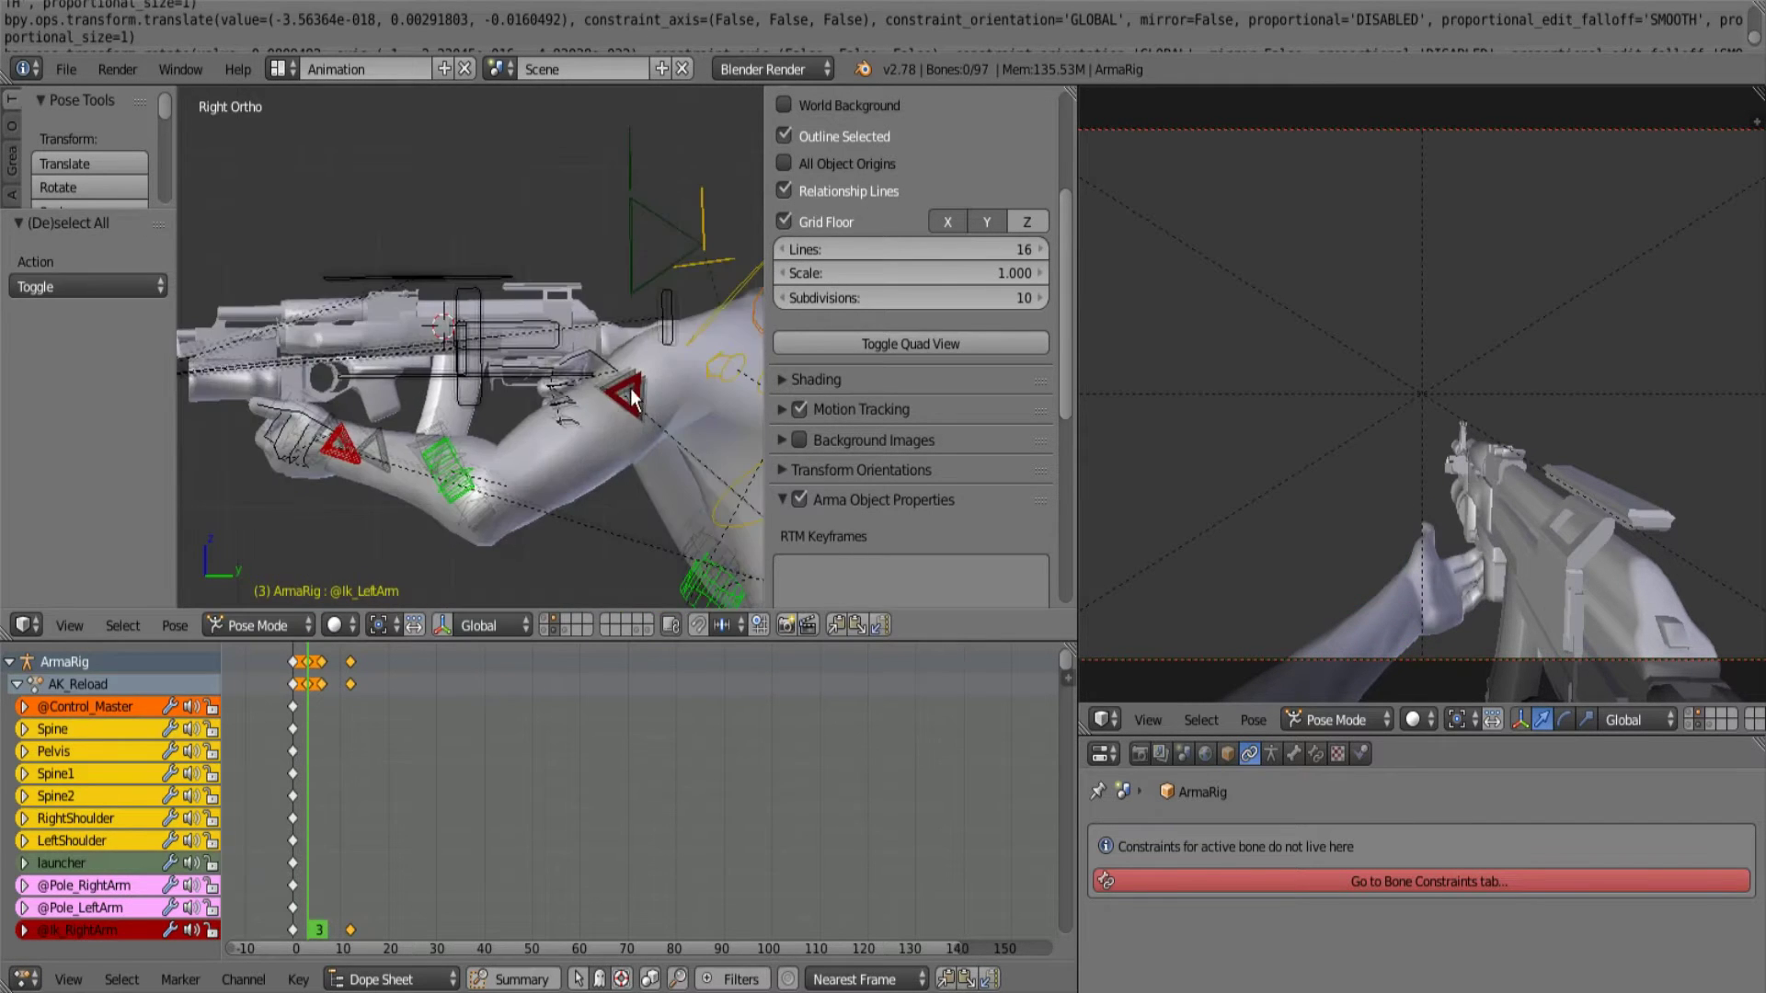
{"action": "right_click", "coordinate": [631, 388]}
{"action": "right_click", "coordinate": [415, 381], "text": "shift"}
{"action": "left_click", "coordinate": [578, 385]}
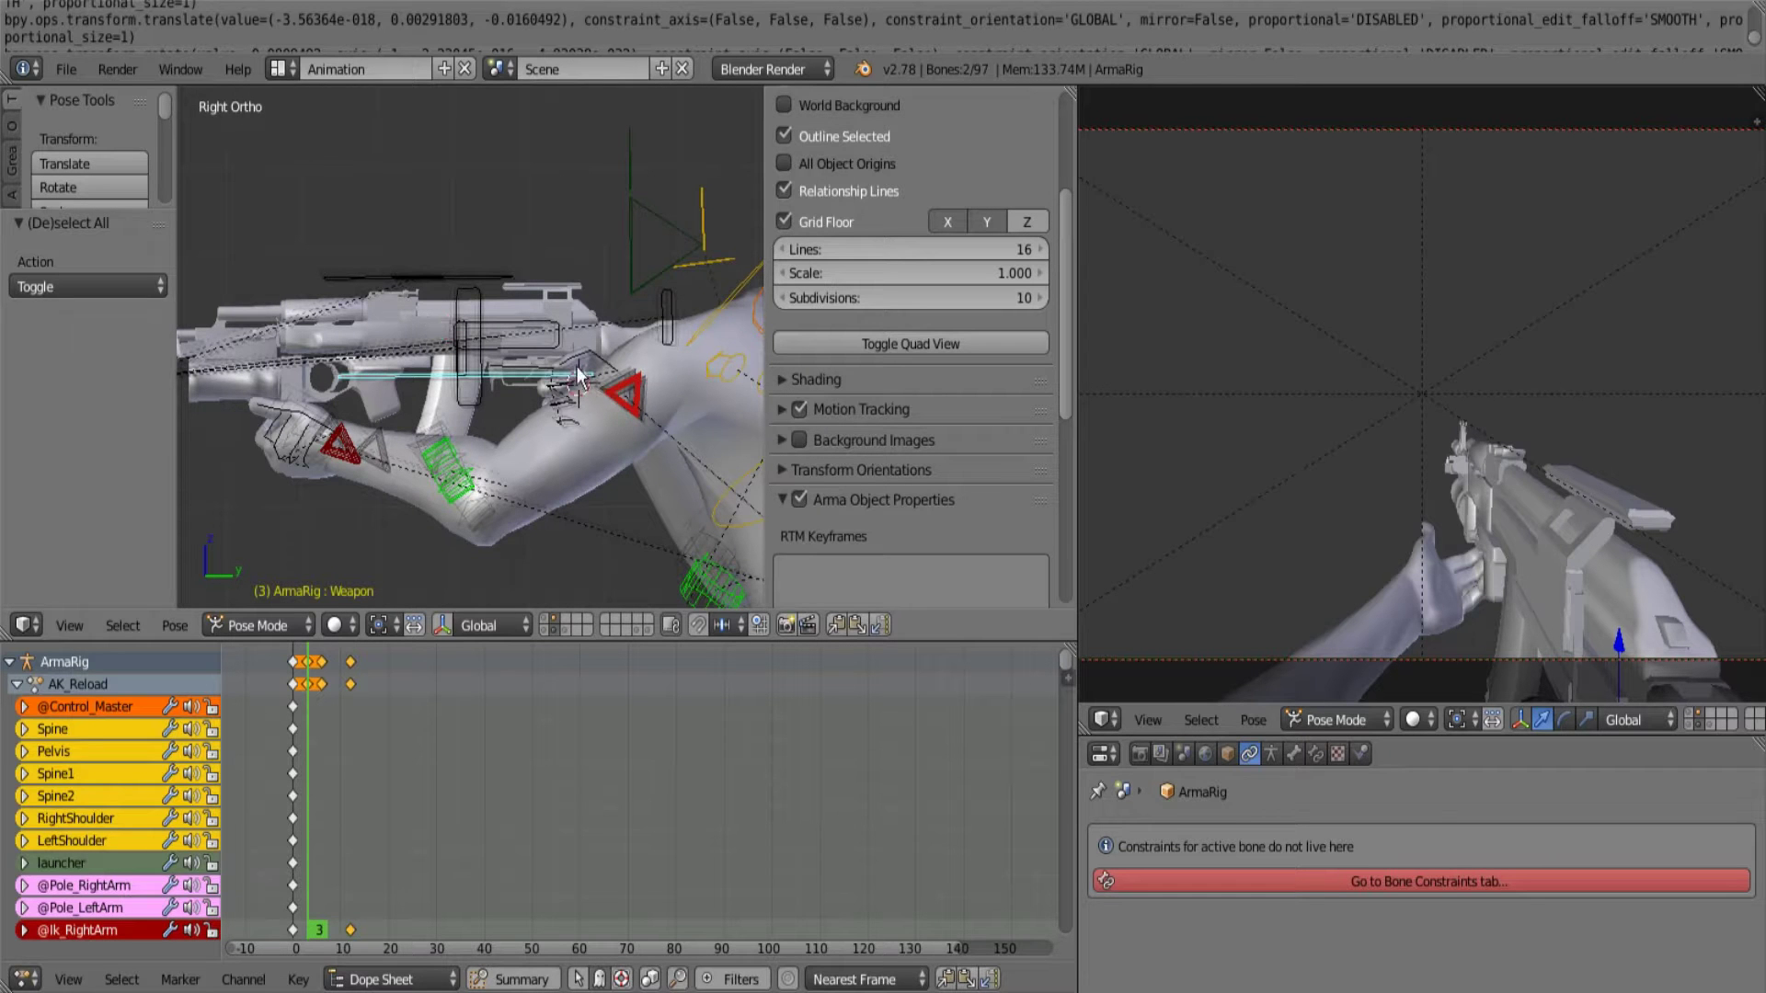
{"action": "left_click", "coordinate": [380, 625]}
{"action": "left_click", "coordinate": [446, 567]}
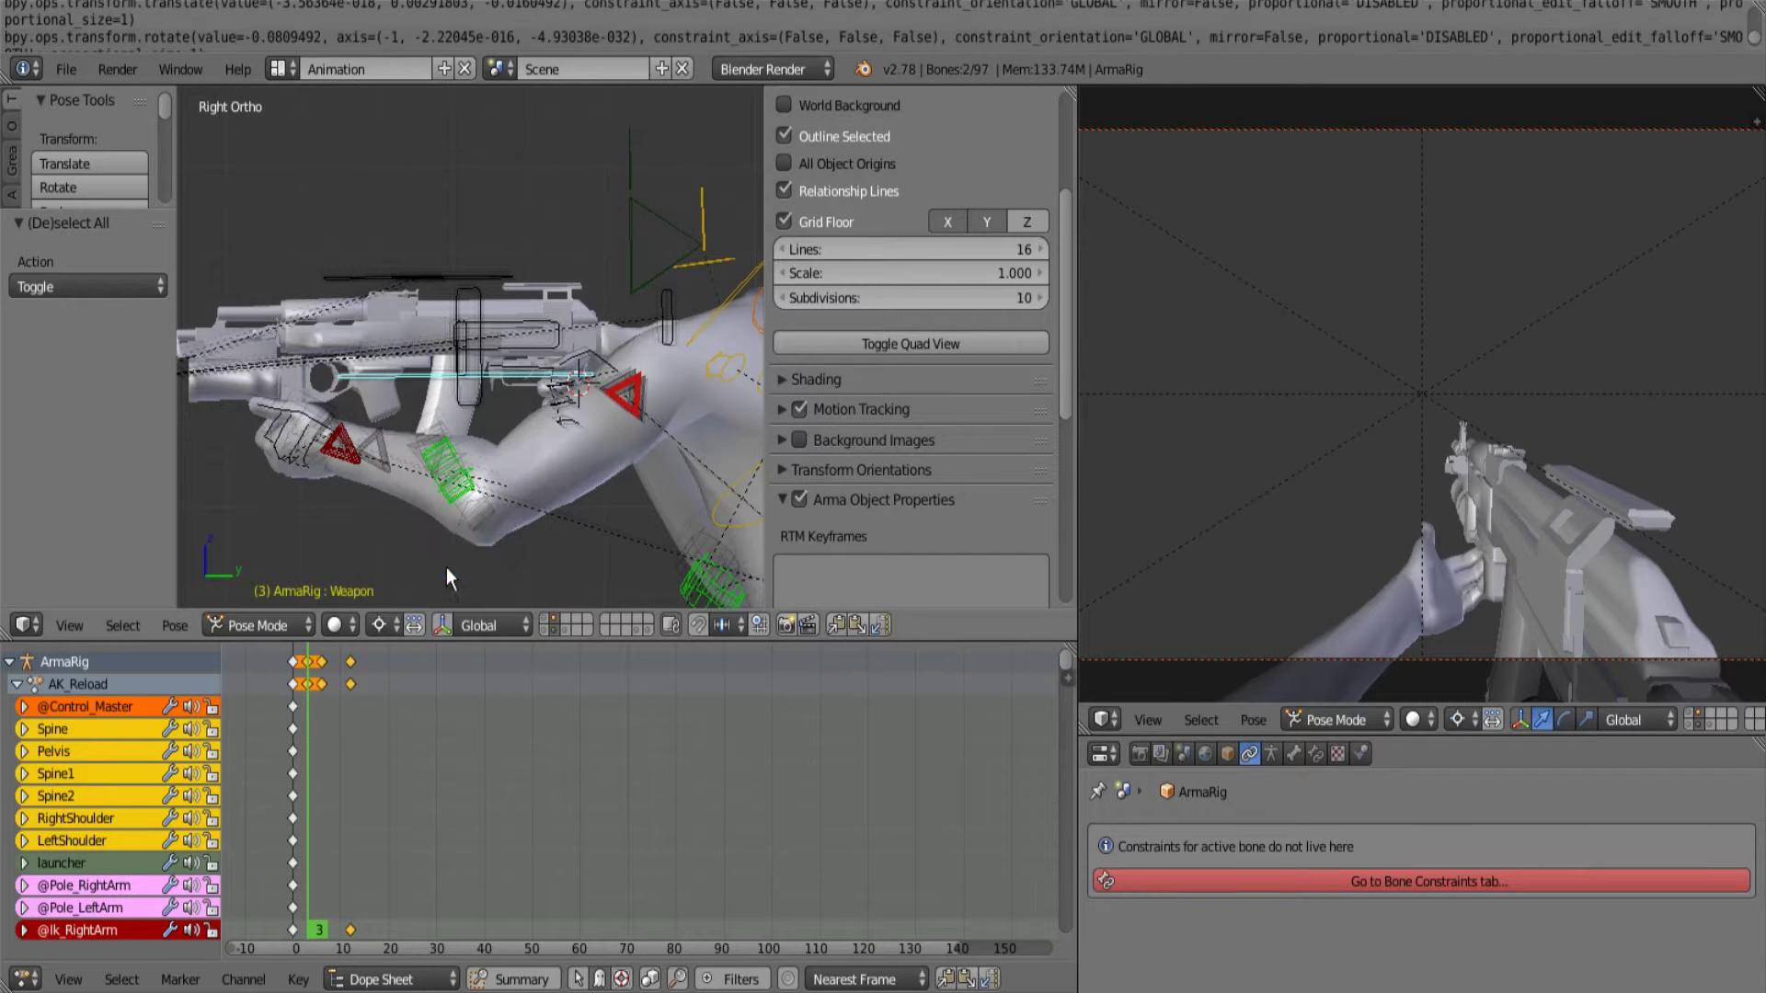
Tilt the weapon and right arm a few degrees around the 3D cursor.
{"action": "key", "text": "r"}
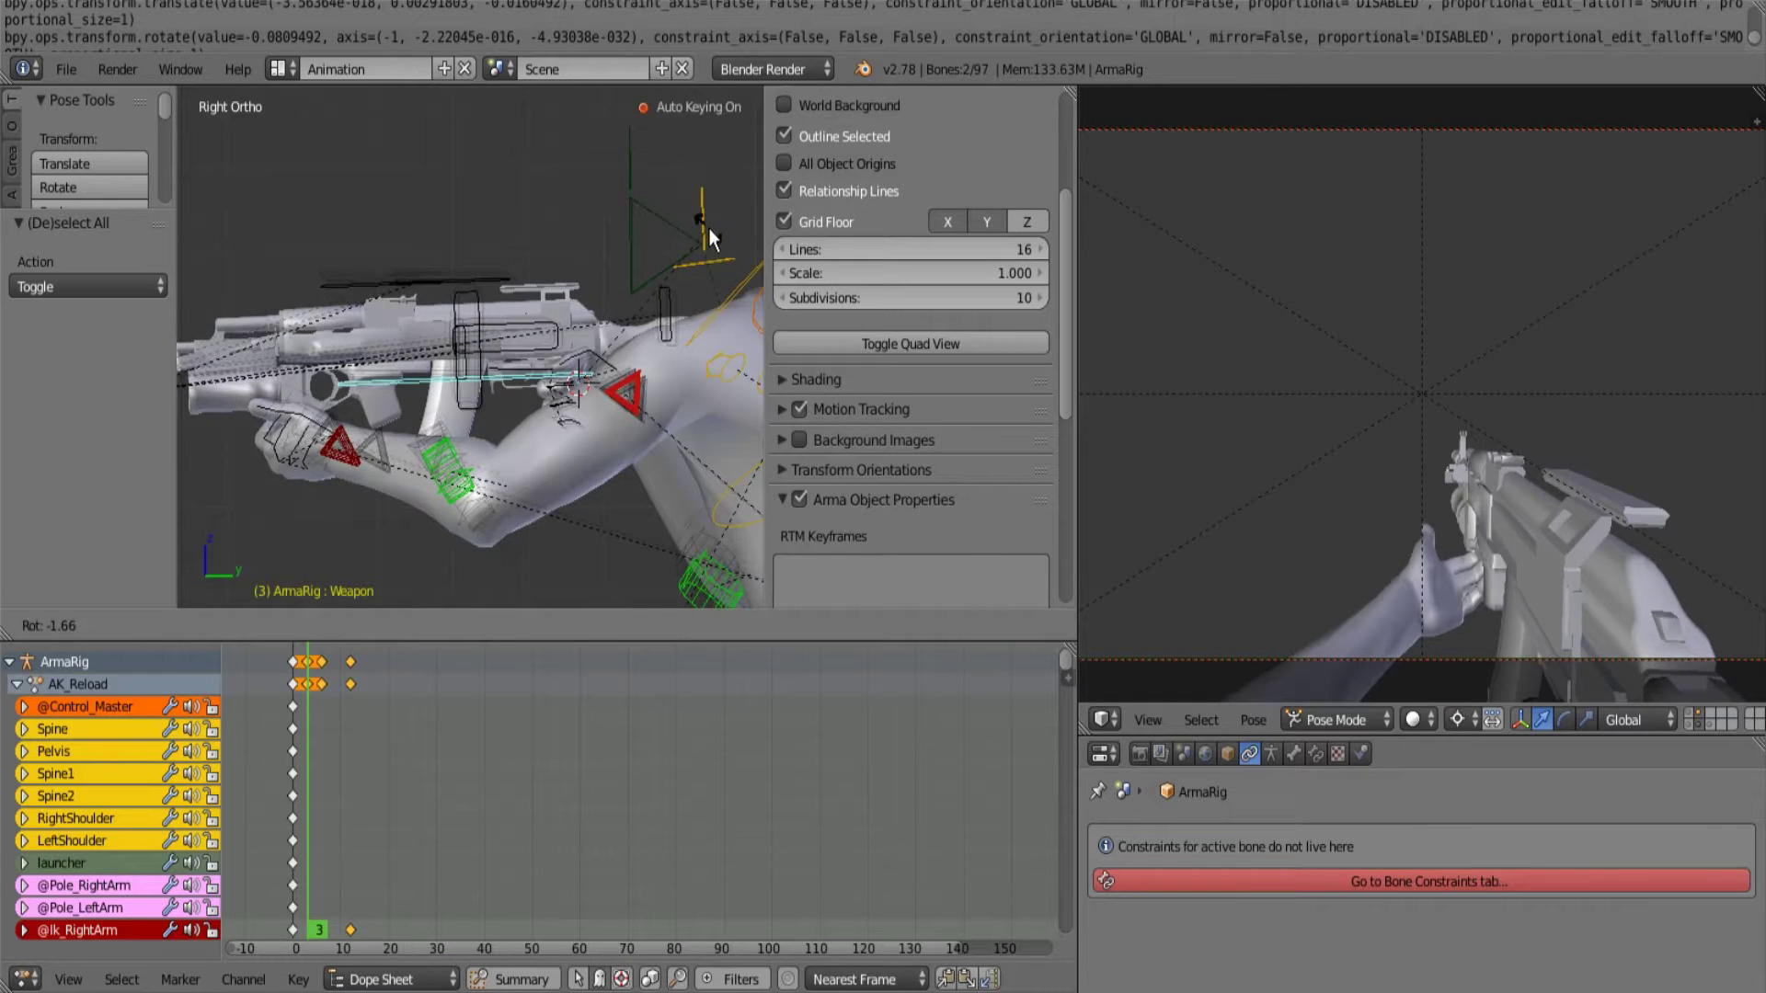
{"action": "left_click", "coordinate": [708, 214]}
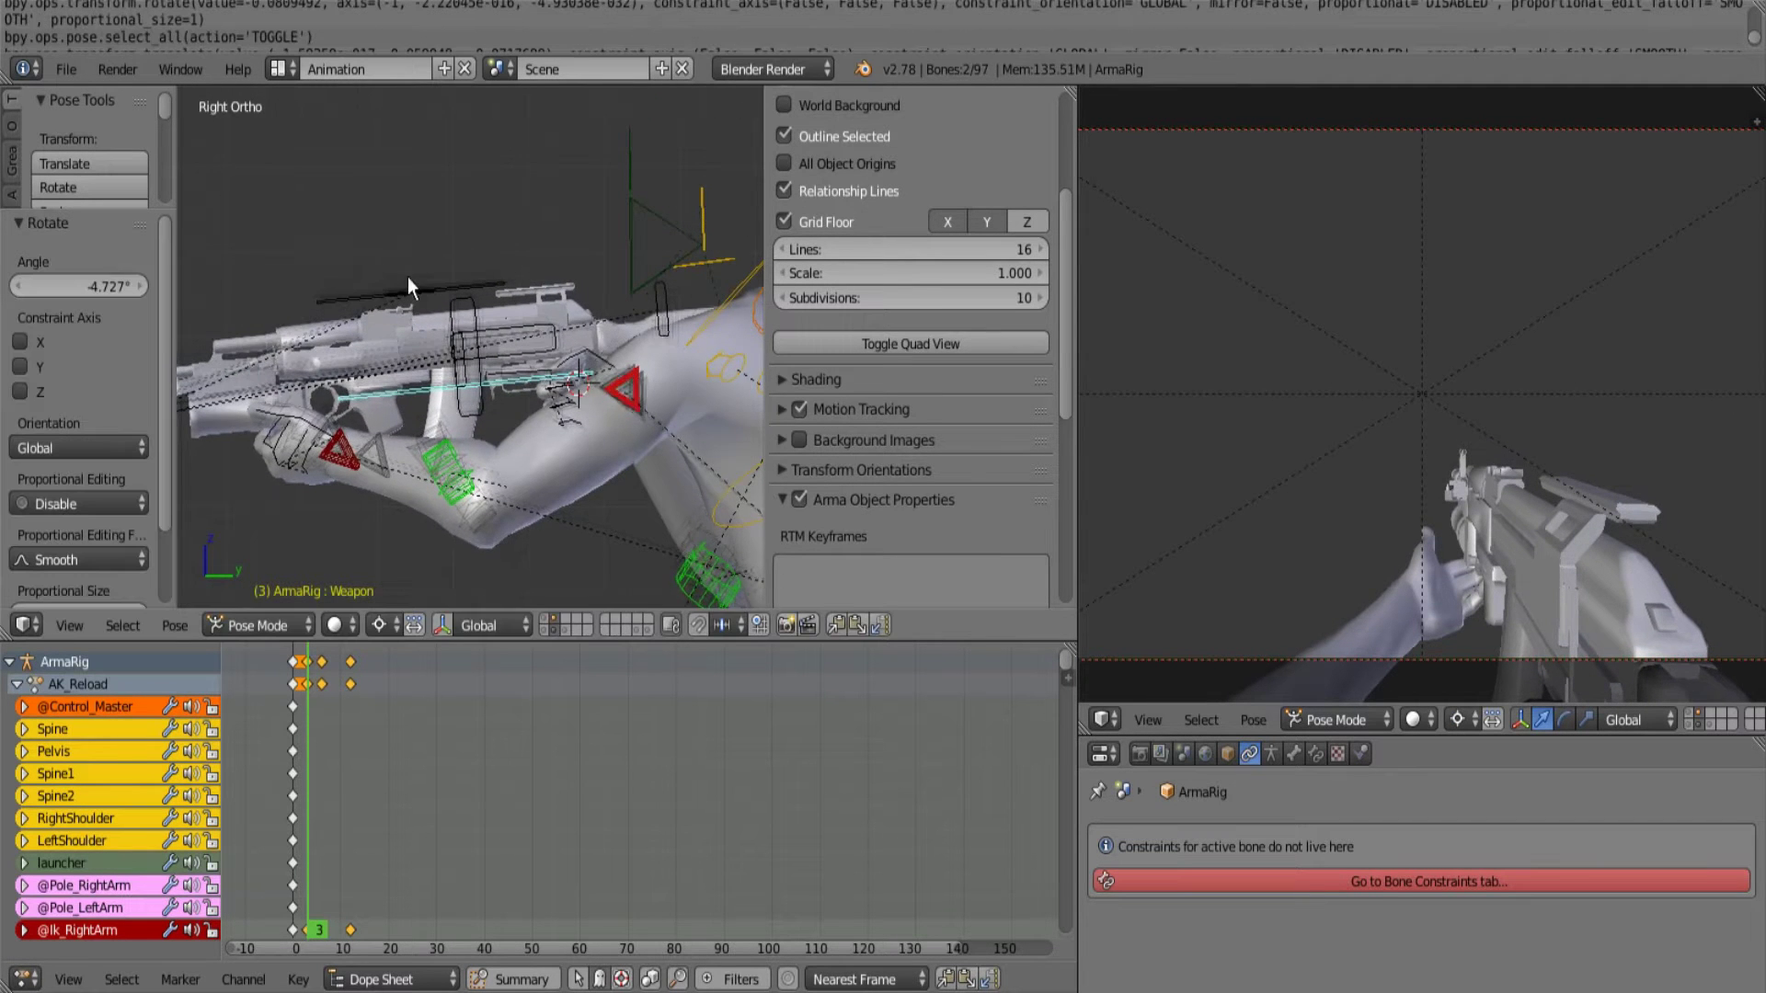
{"action": "scroll", "coordinate": [430, 370], "scroll_direction": "up", "scroll_amount": 4, "text": "ctrl"}
{"action": "scroll", "coordinate": [429, 370], "scroll_direction": "up", "scroll_amount": 1}
{"action": "scroll", "coordinate": [453, 416], "scroll_direction": "up", "scroll_amount": 1, "text": "shift"}
{"action": "scroll", "coordinate": [454, 415], "scroll_direction": "down", "scroll_amount": 3, "text": "shift"}
{"action": "key", "text": "r"}
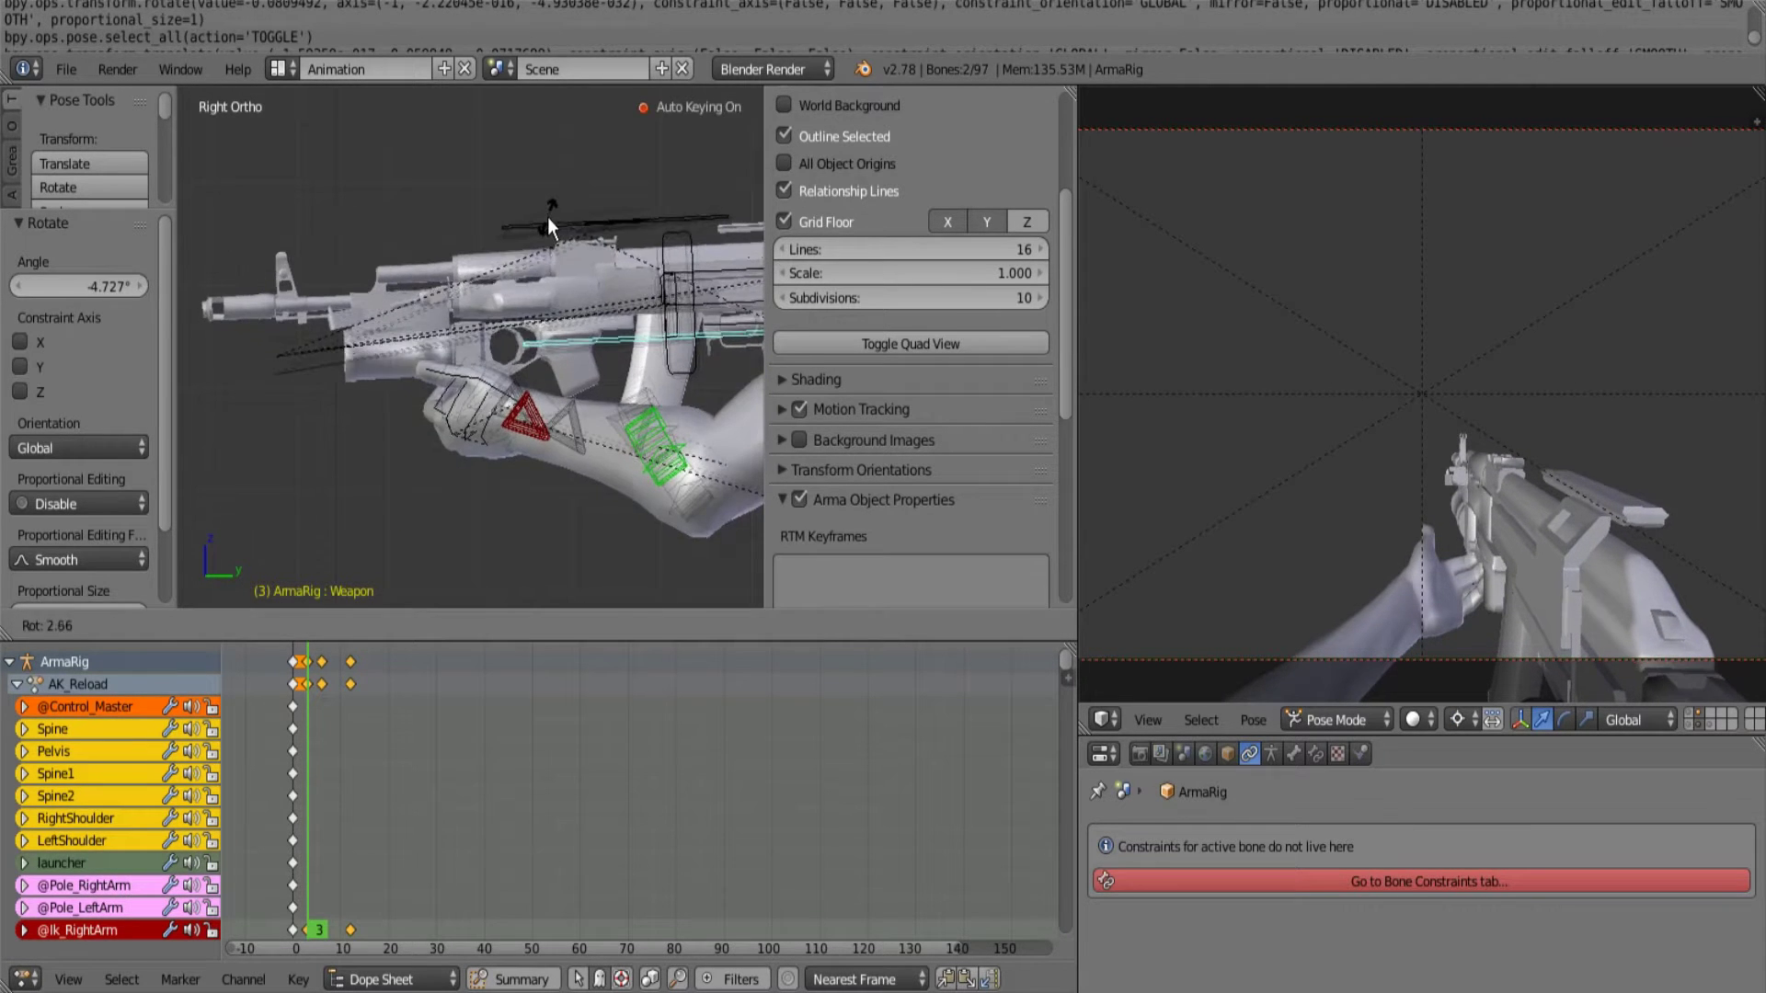
{"action": "left_click", "coordinate": [547, 217]}
{"action": "key", "text": "a"}
{"action": "scroll", "coordinate": [539, 360], "scroll_direction": "up", "scroll_amount": 2}
{"action": "scroll", "coordinate": [540, 360], "scroll_direction": "up", "scroll_amount": 2}
{"action": "right_click", "coordinate": [385, 531]}
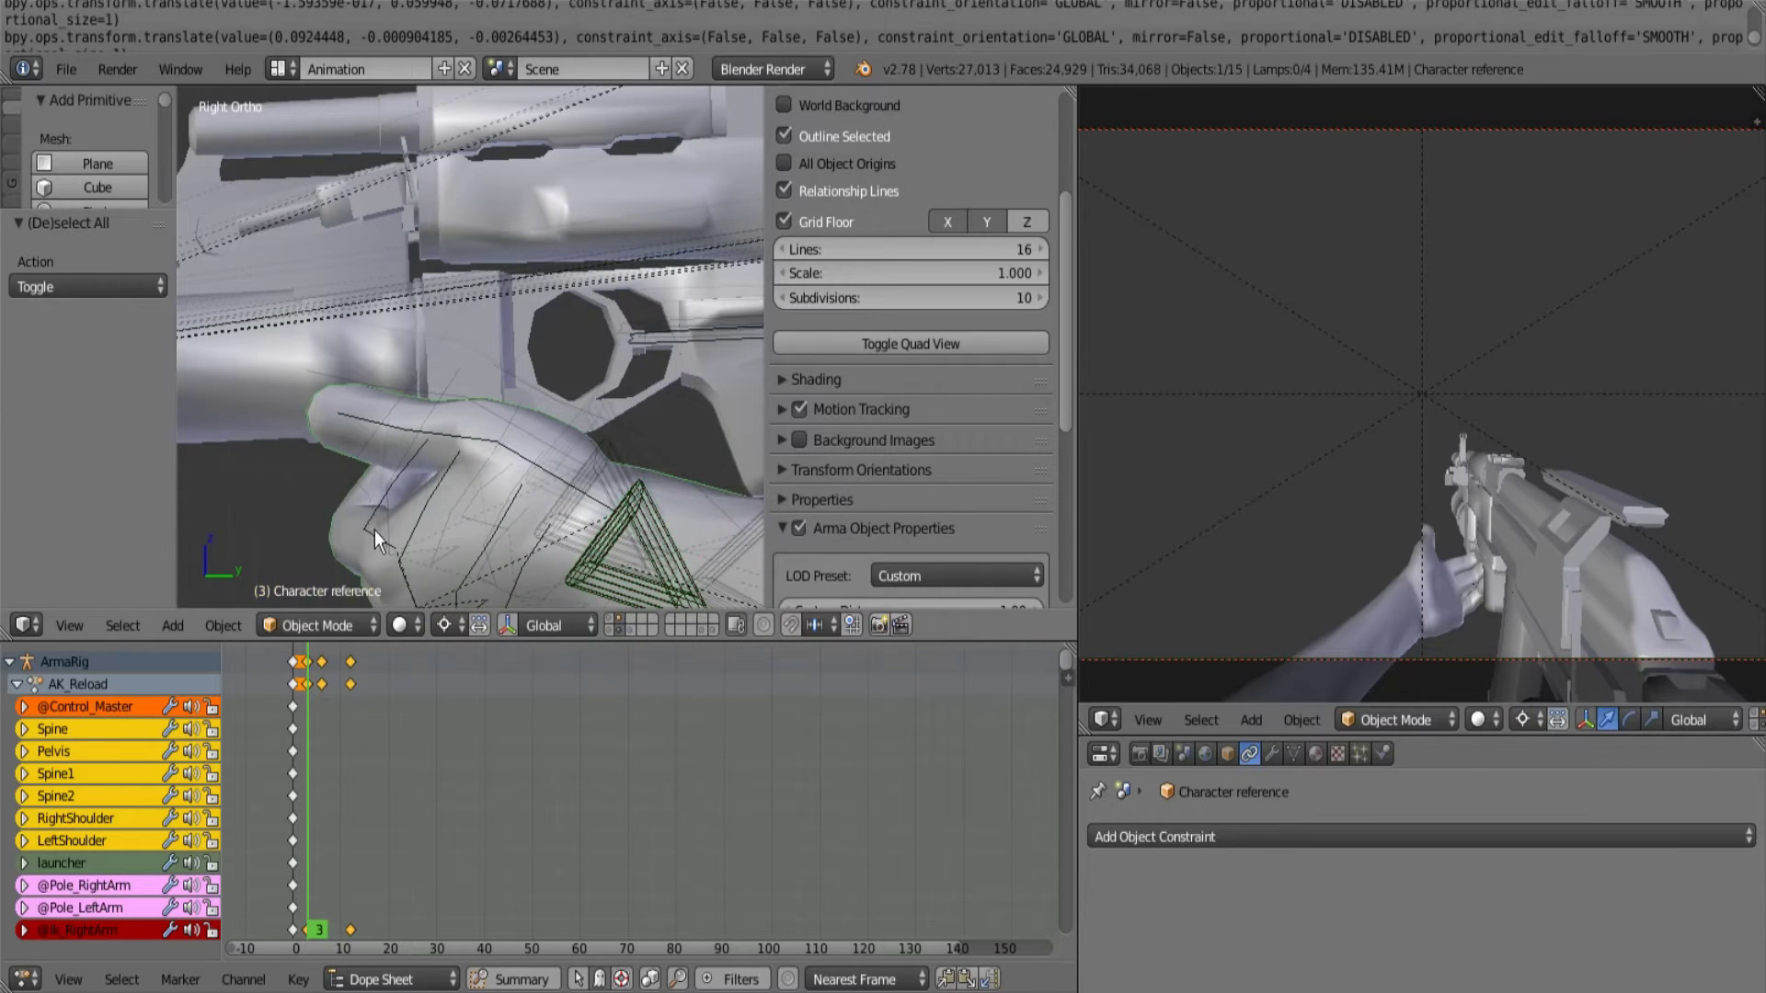
Angle the view on the left hand and move the left-arm IK control at frame 3.
{"action": "right_click", "coordinate": [379, 544]}
{"action": "scroll", "coordinate": [390, 530], "scroll_direction": "down", "scroll_amount": 5}
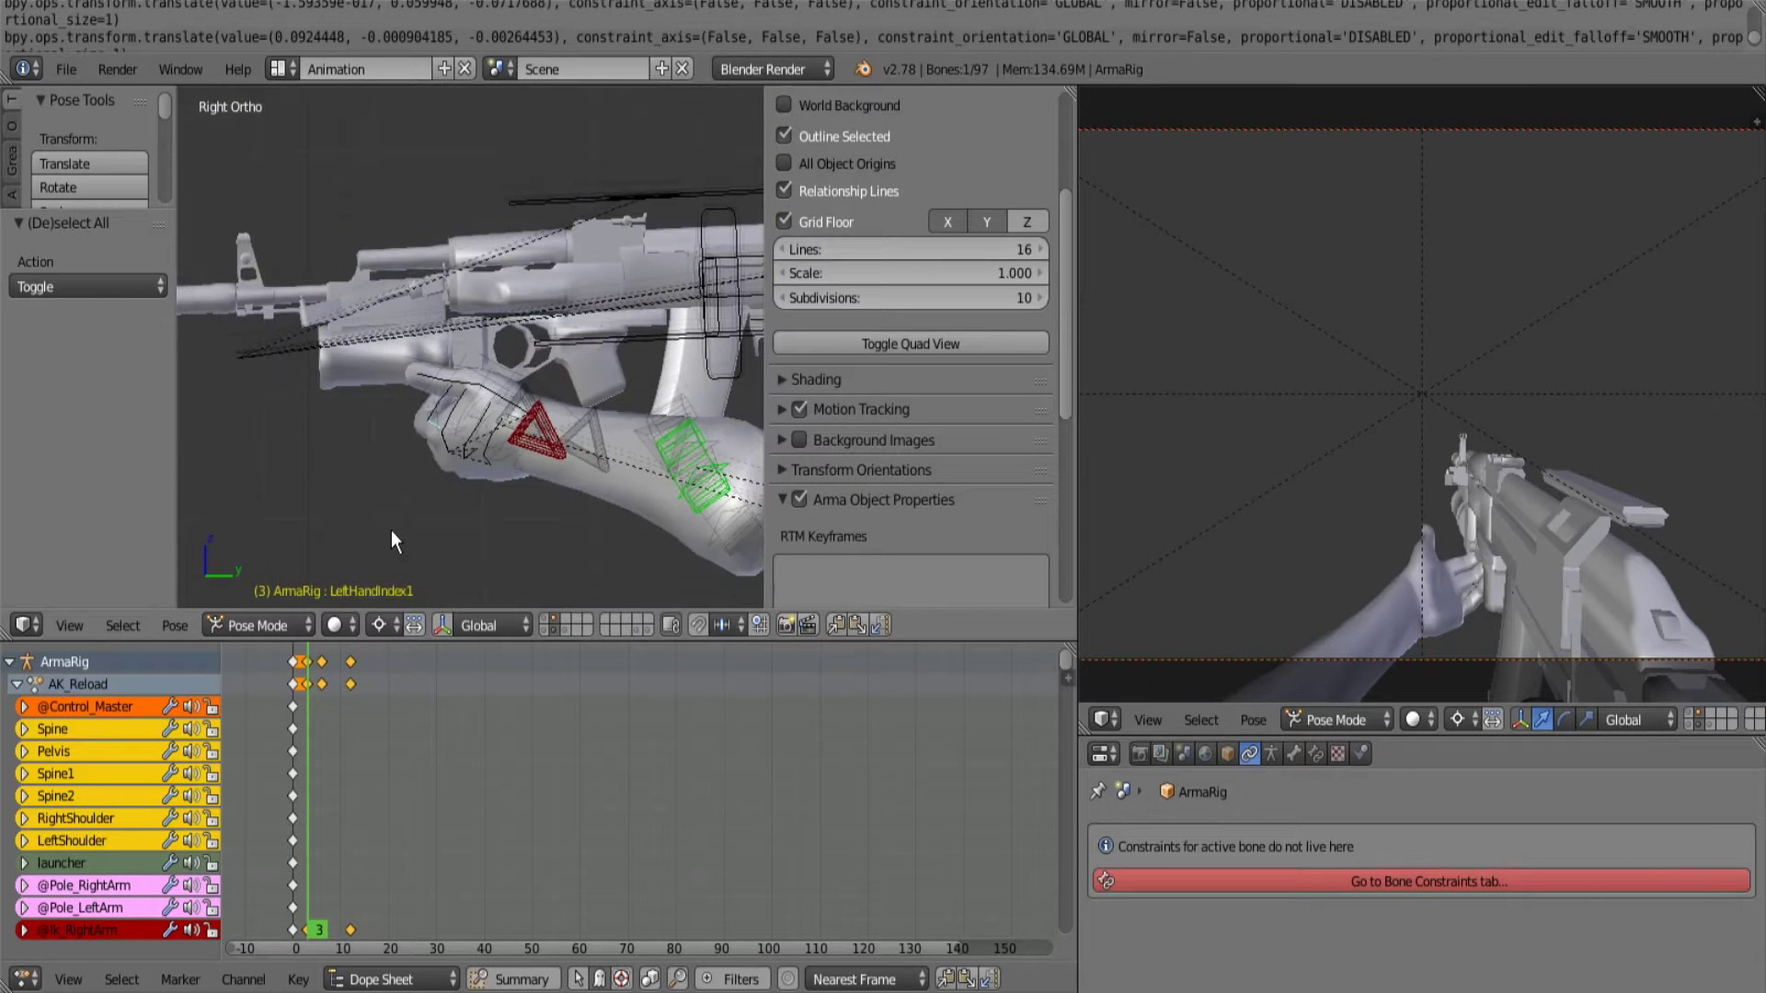
{"action": "key", "text": "KP_4"}
{"action": "key", "text": "KP_4"}
{"action": "key", "text": "KP_4"}
{"action": "key", "text": "KP_4"}
{"action": "key", "text": "KP_4"}
{"action": "scroll", "coordinate": [536, 473], "scroll_direction": "up", "scroll_amount": 1}
{"action": "right_click", "coordinate": [558, 455]}
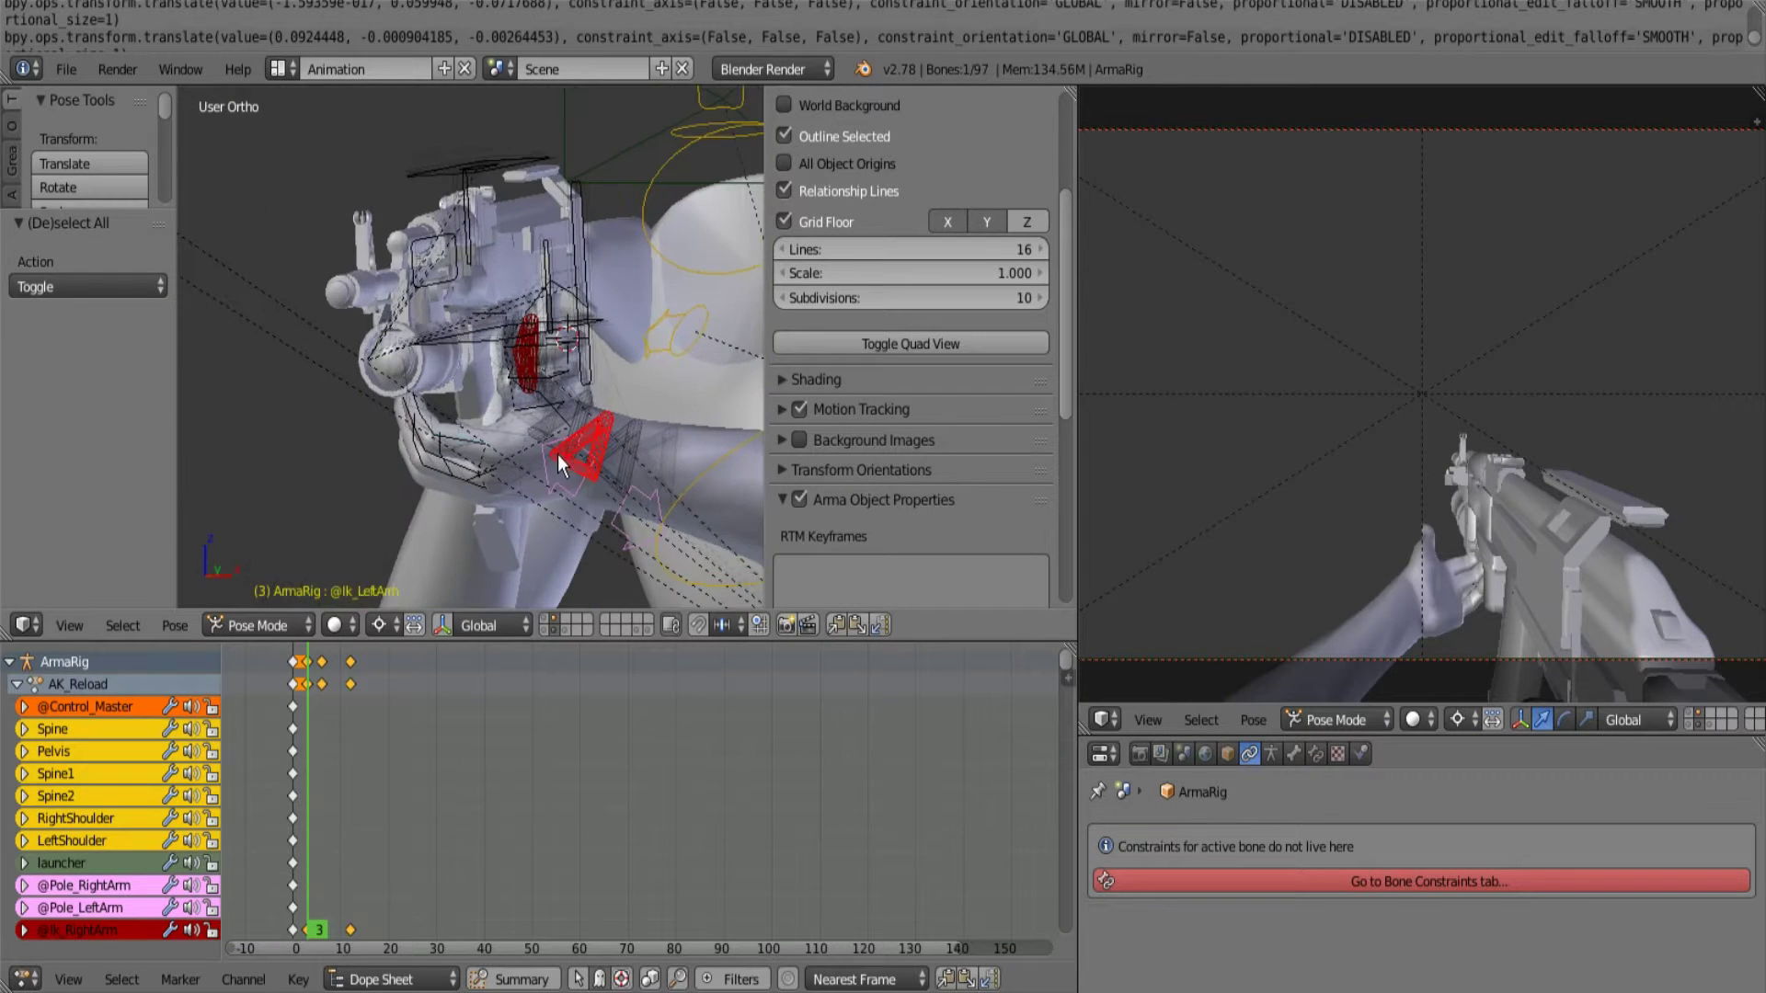
{"action": "key", "text": "g"}
{"action": "left_click", "coordinate": [520, 451]}
{"action": "scroll", "coordinate": [411, 448], "scroll_direction": "up", "scroll_amount": 2}
Set the pivot to individual origins and curl the left index finger.
{"action": "right_click", "coordinate": [414, 508]}
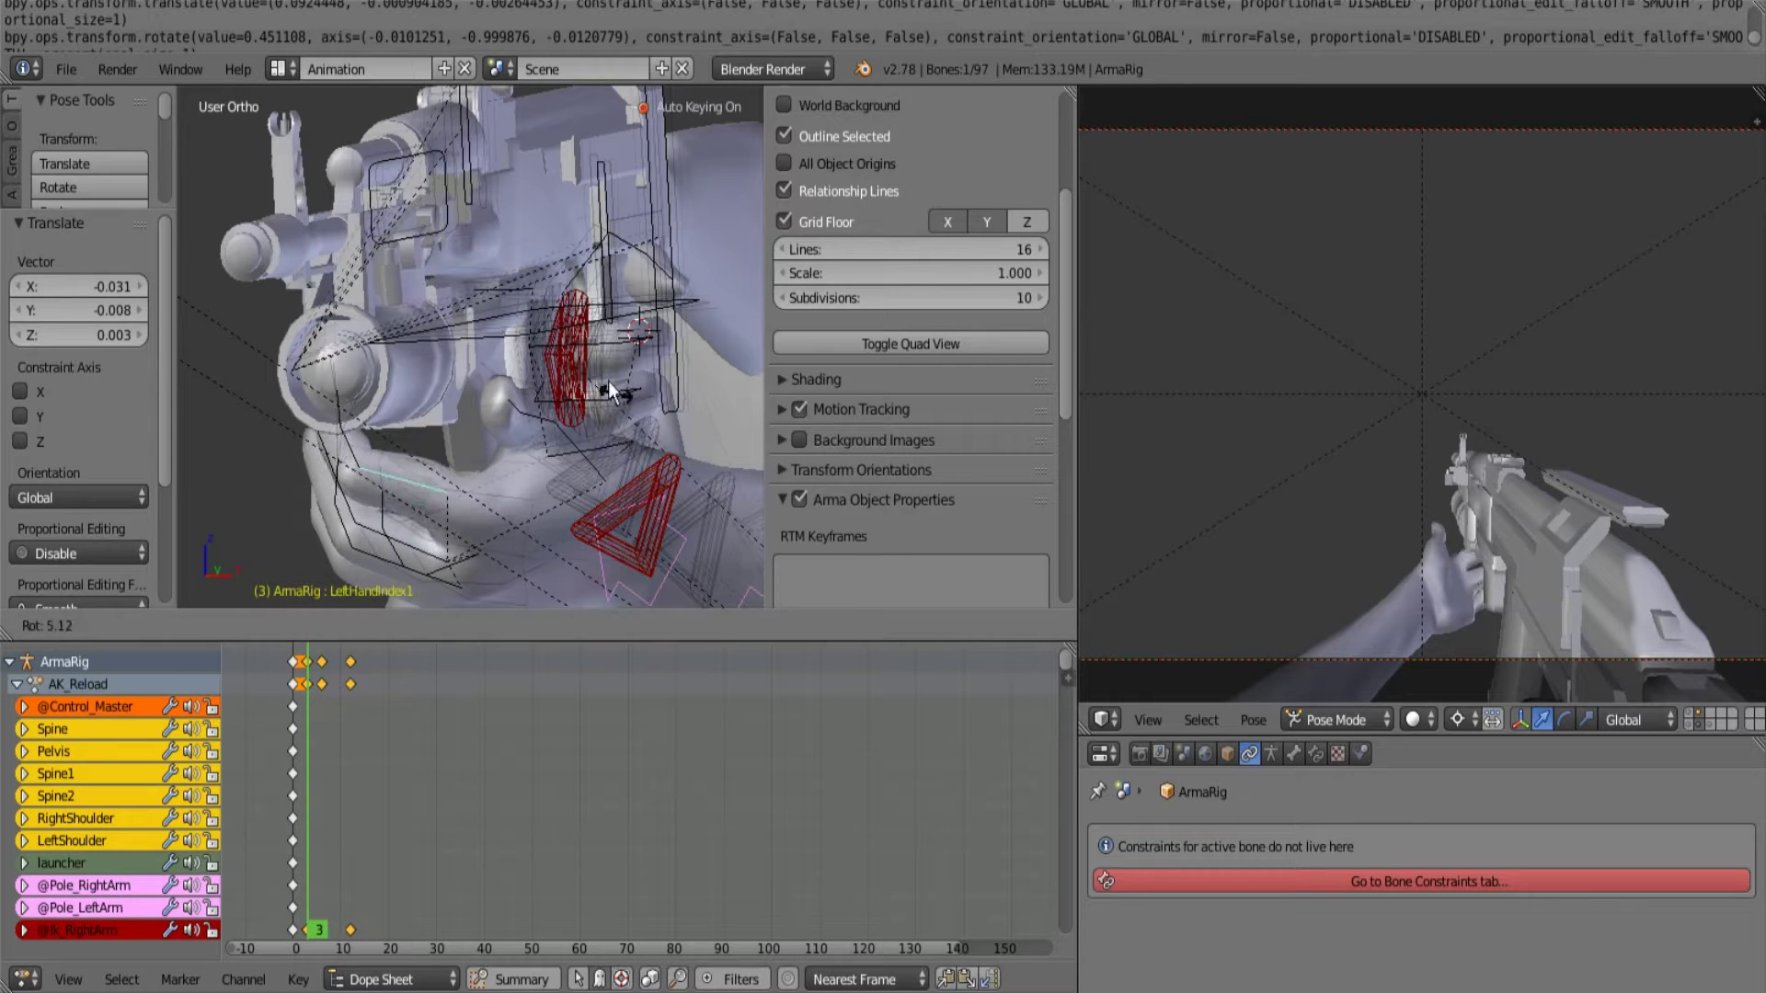
{"action": "key", "text": "period"}
{"action": "left_click", "coordinate": [405, 617]}
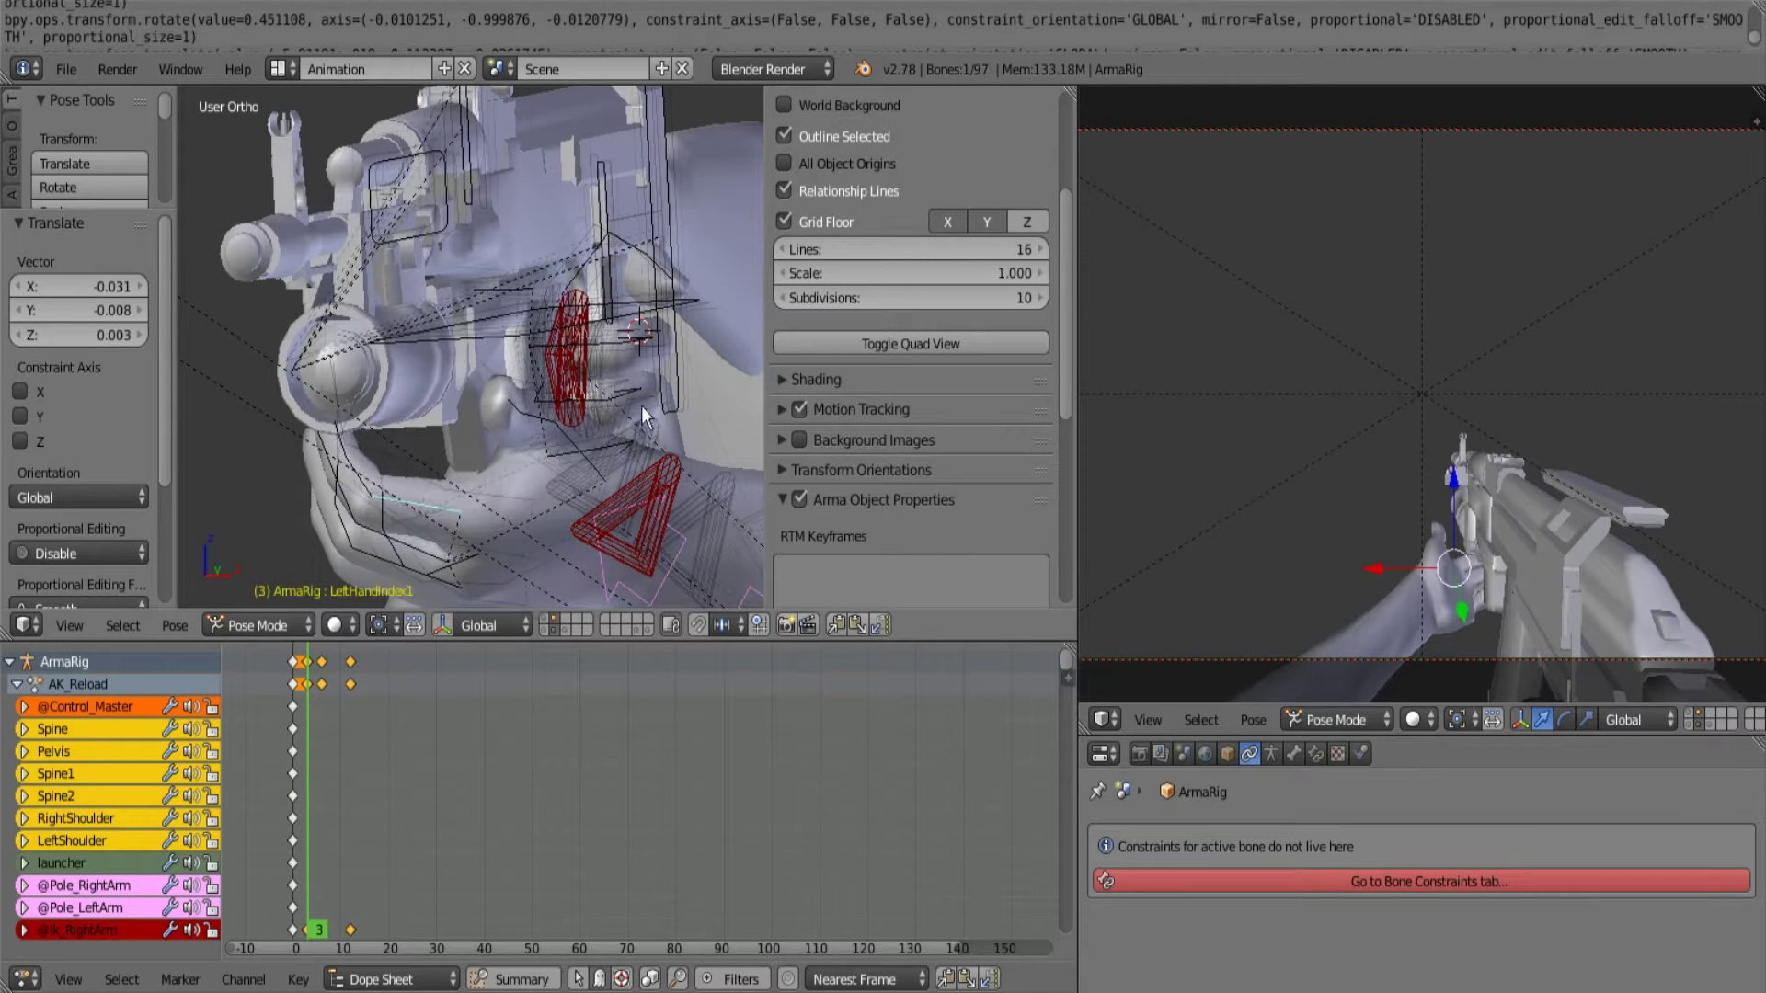
{"action": "key", "text": "r"}
{"action": "left_click", "coordinate": [572, 389]}
Curl the left middle, pinky and ring fingers.
{"action": "right_click", "coordinate": [424, 539]}
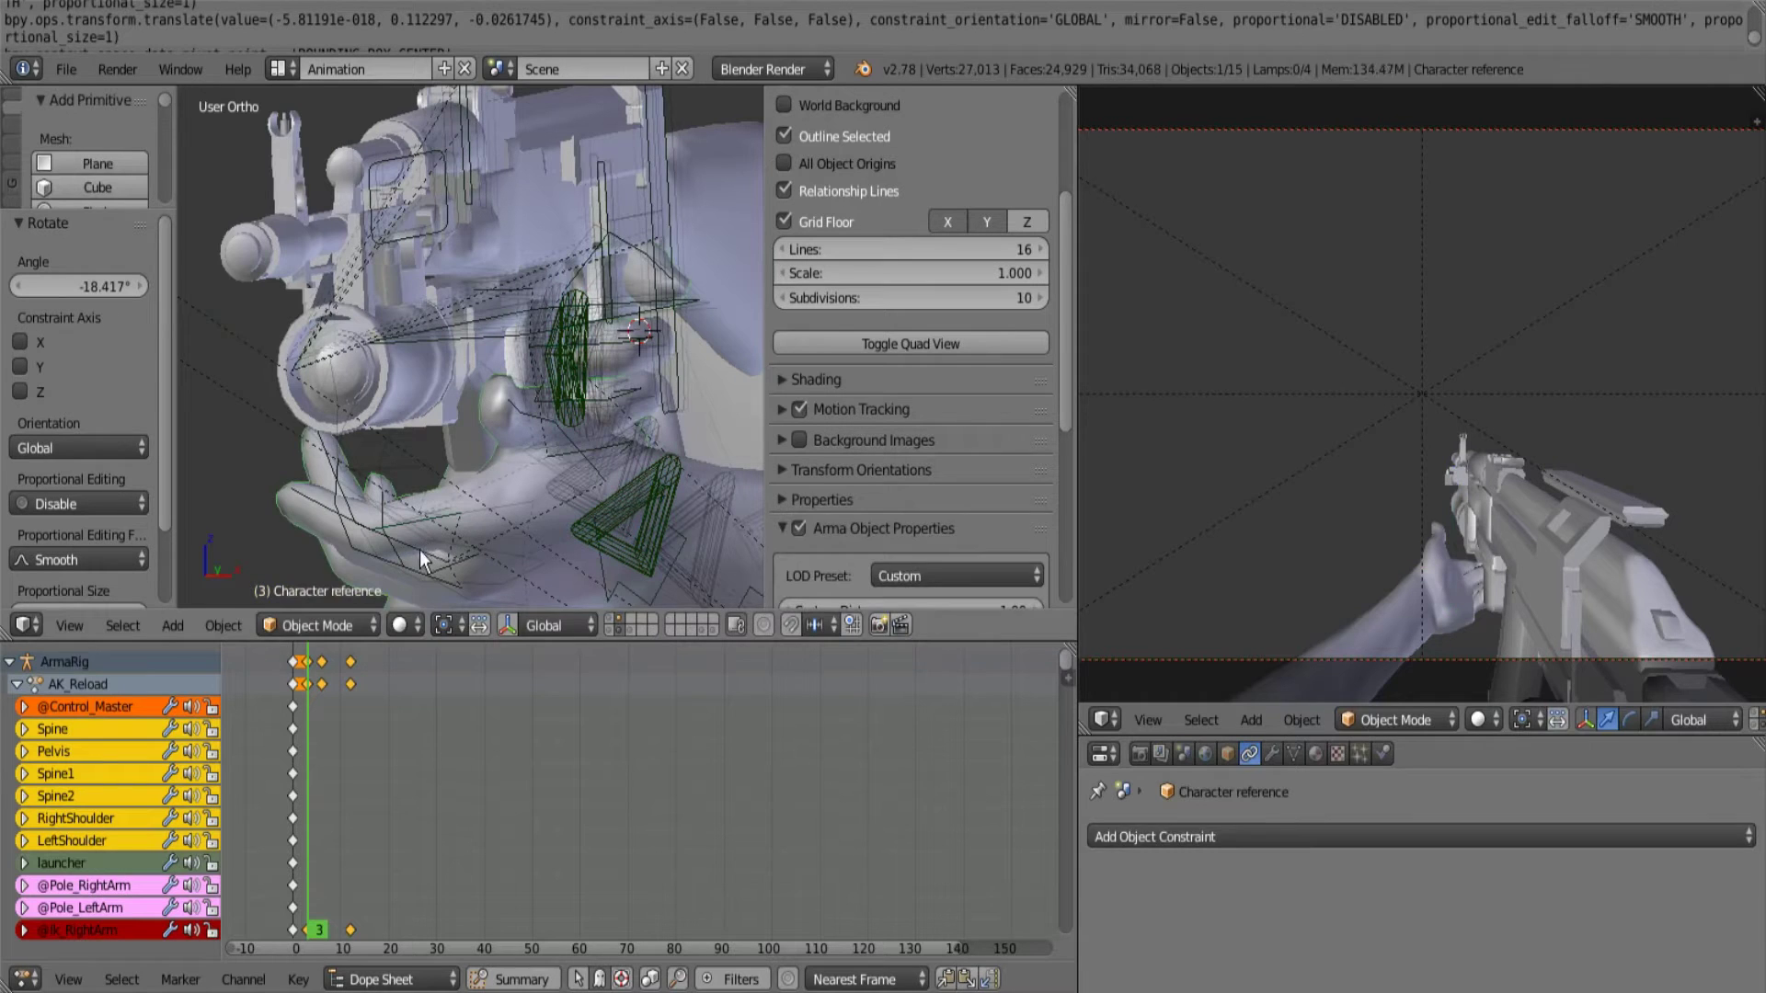
{"action": "right_click", "coordinate": [419, 550]}
{"action": "key", "text": "r"}
{"action": "left_click", "coordinate": [676, 363]}
{"action": "scroll", "coordinate": [515, 451], "scroll_direction": "down", "scroll_amount": 2, "text": "shift"}
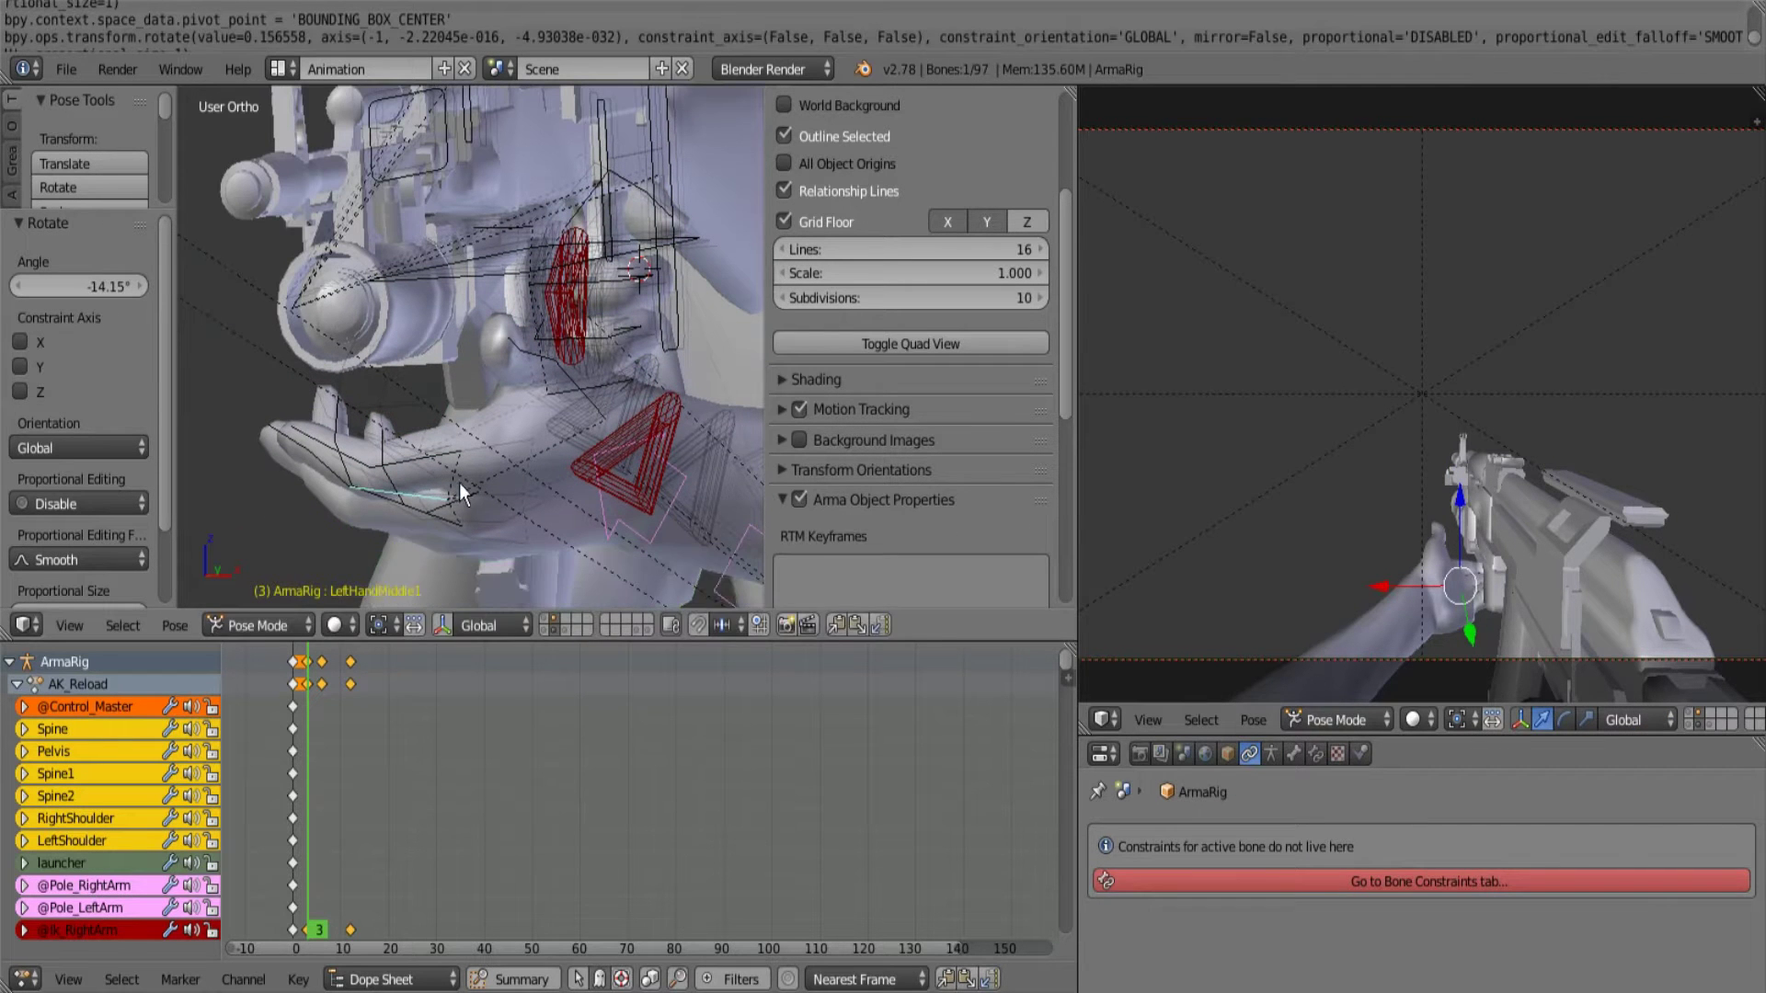
{"action": "right_click", "coordinate": [447, 519]}
{"action": "right_click", "coordinate": [447, 519]}
{"action": "key", "text": "r"}
{"action": "right_click", "coordinate": [570, 382]}
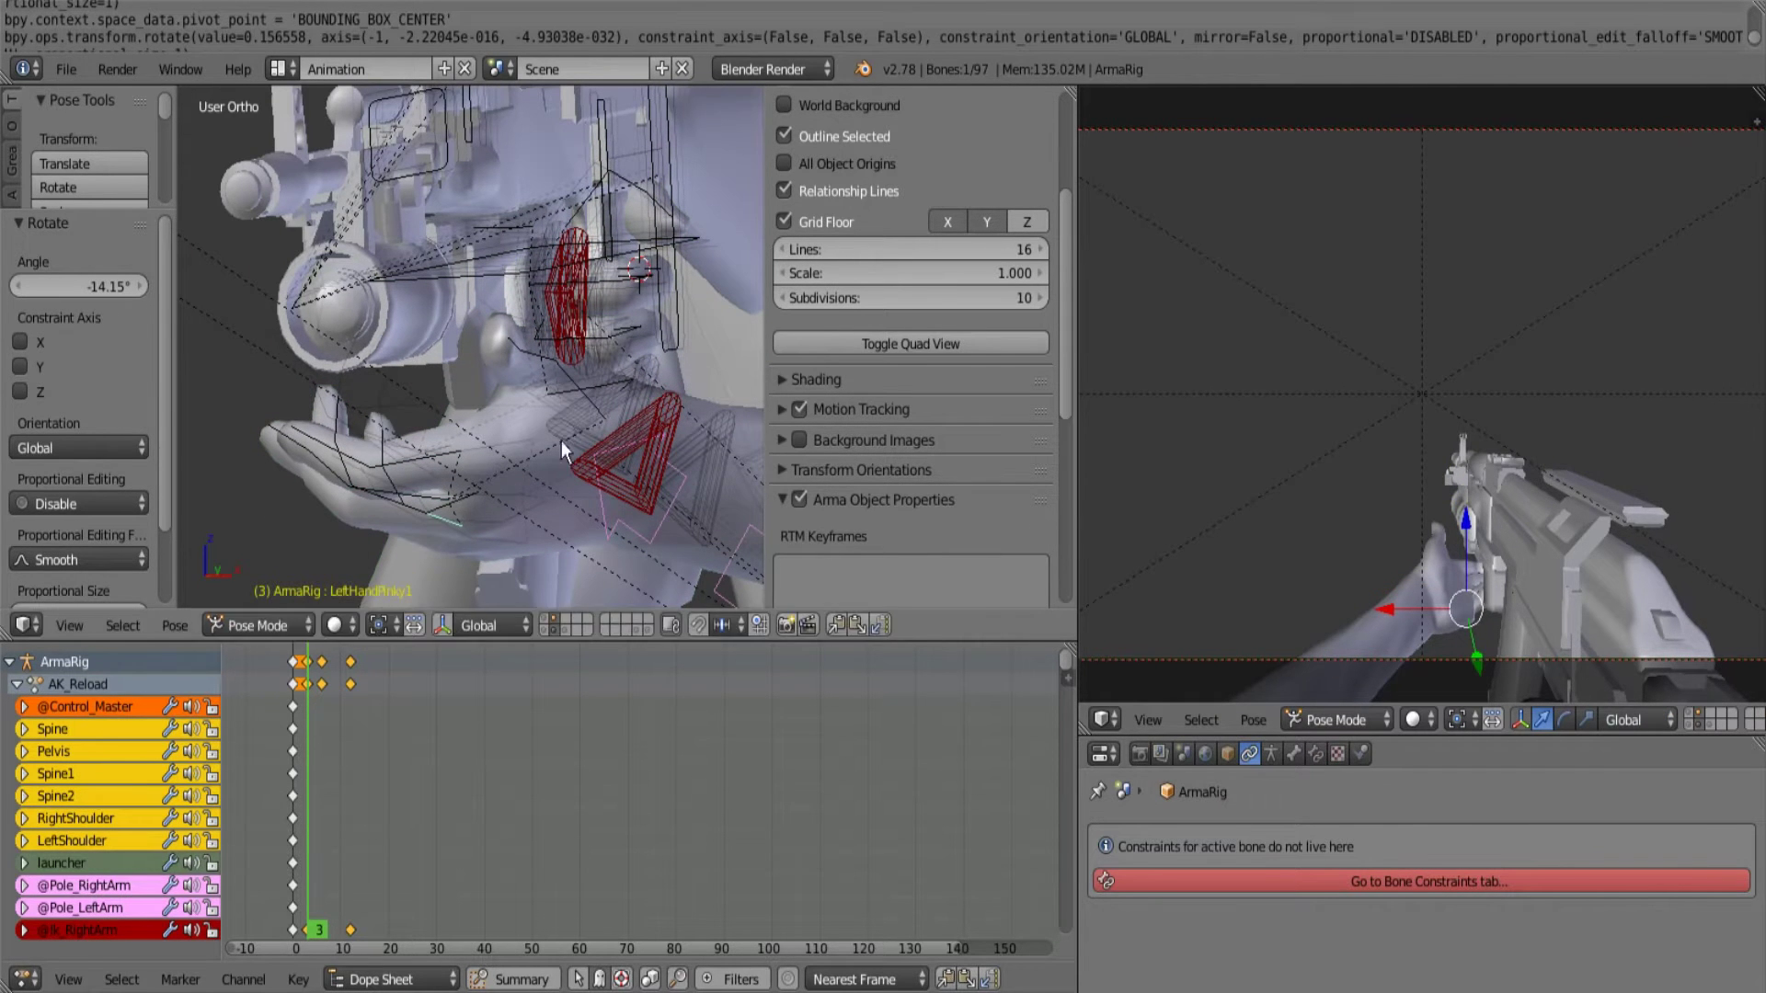
{"action": "key", "text": "r"}
{"action": "left_click", "coordinate": [553, 386]}
{"action": "right_click", "coordinate": [426, 509]}
{"action": "key", "text": "r"}
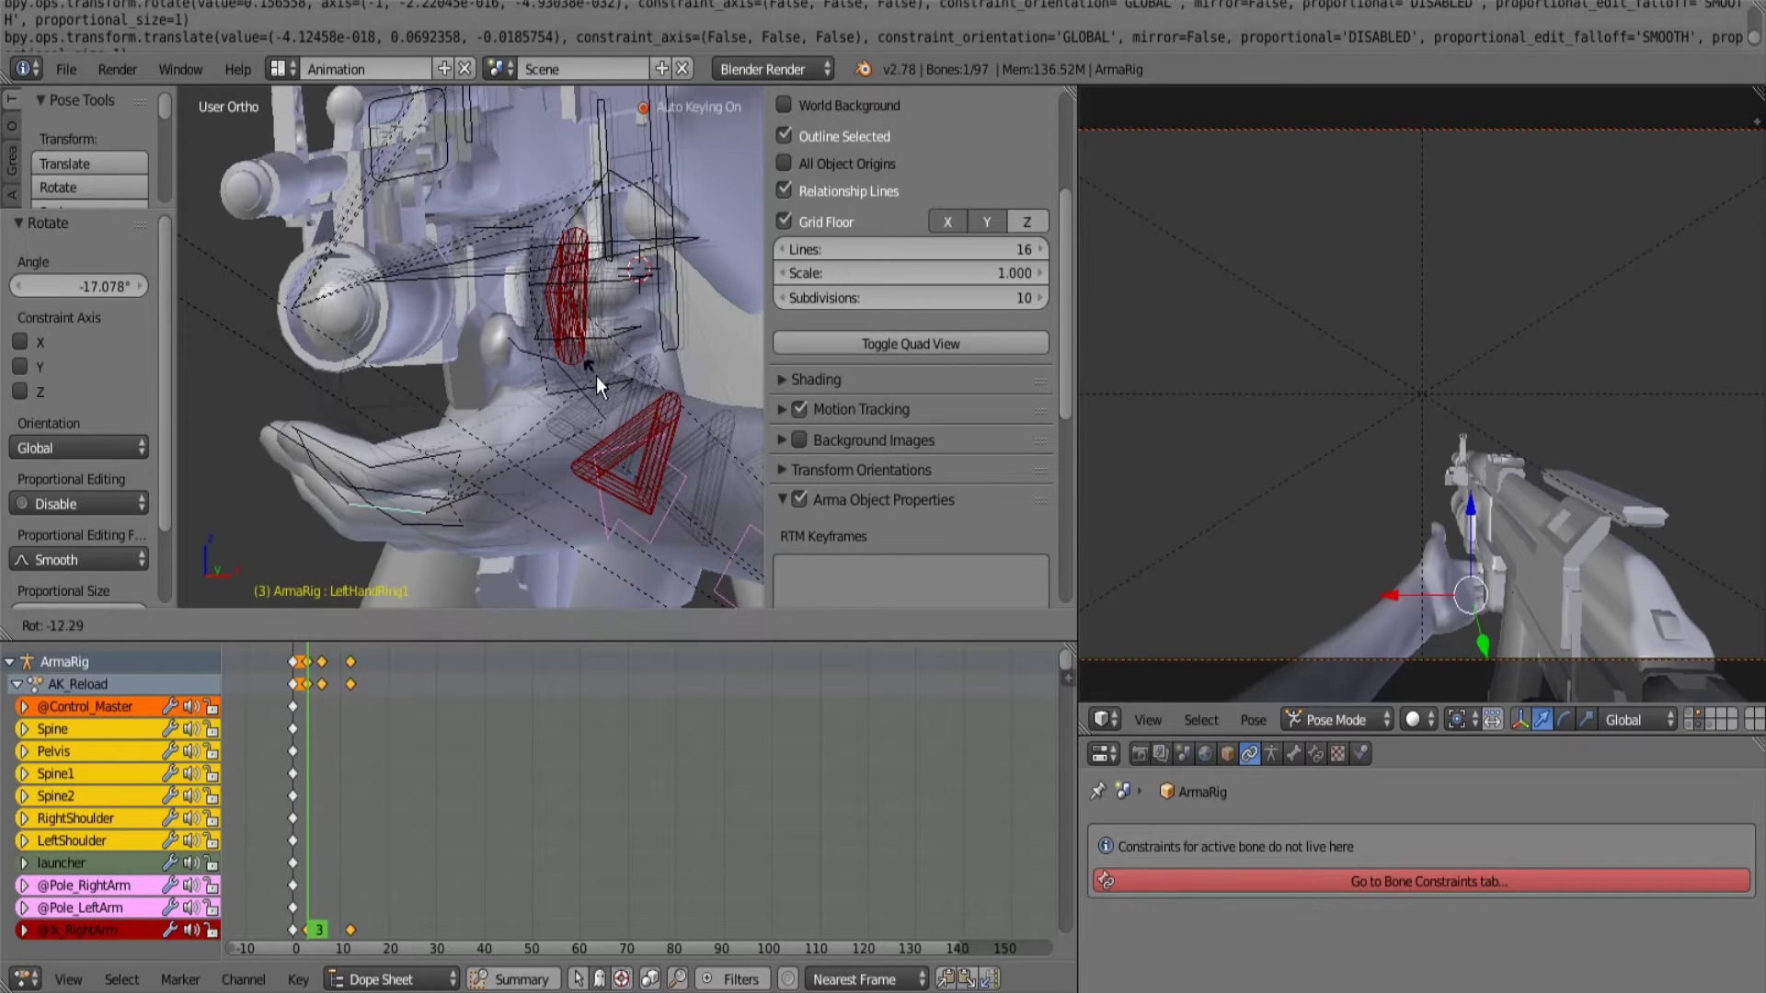
{"action": "left_click", "coordinate": [595, 372]}
Rotate the left thumb bone and refine it with a small extra rotation.
{"action": "right_click", "coordinate": [565, 378]}
{"action": "key", "text": "r"}
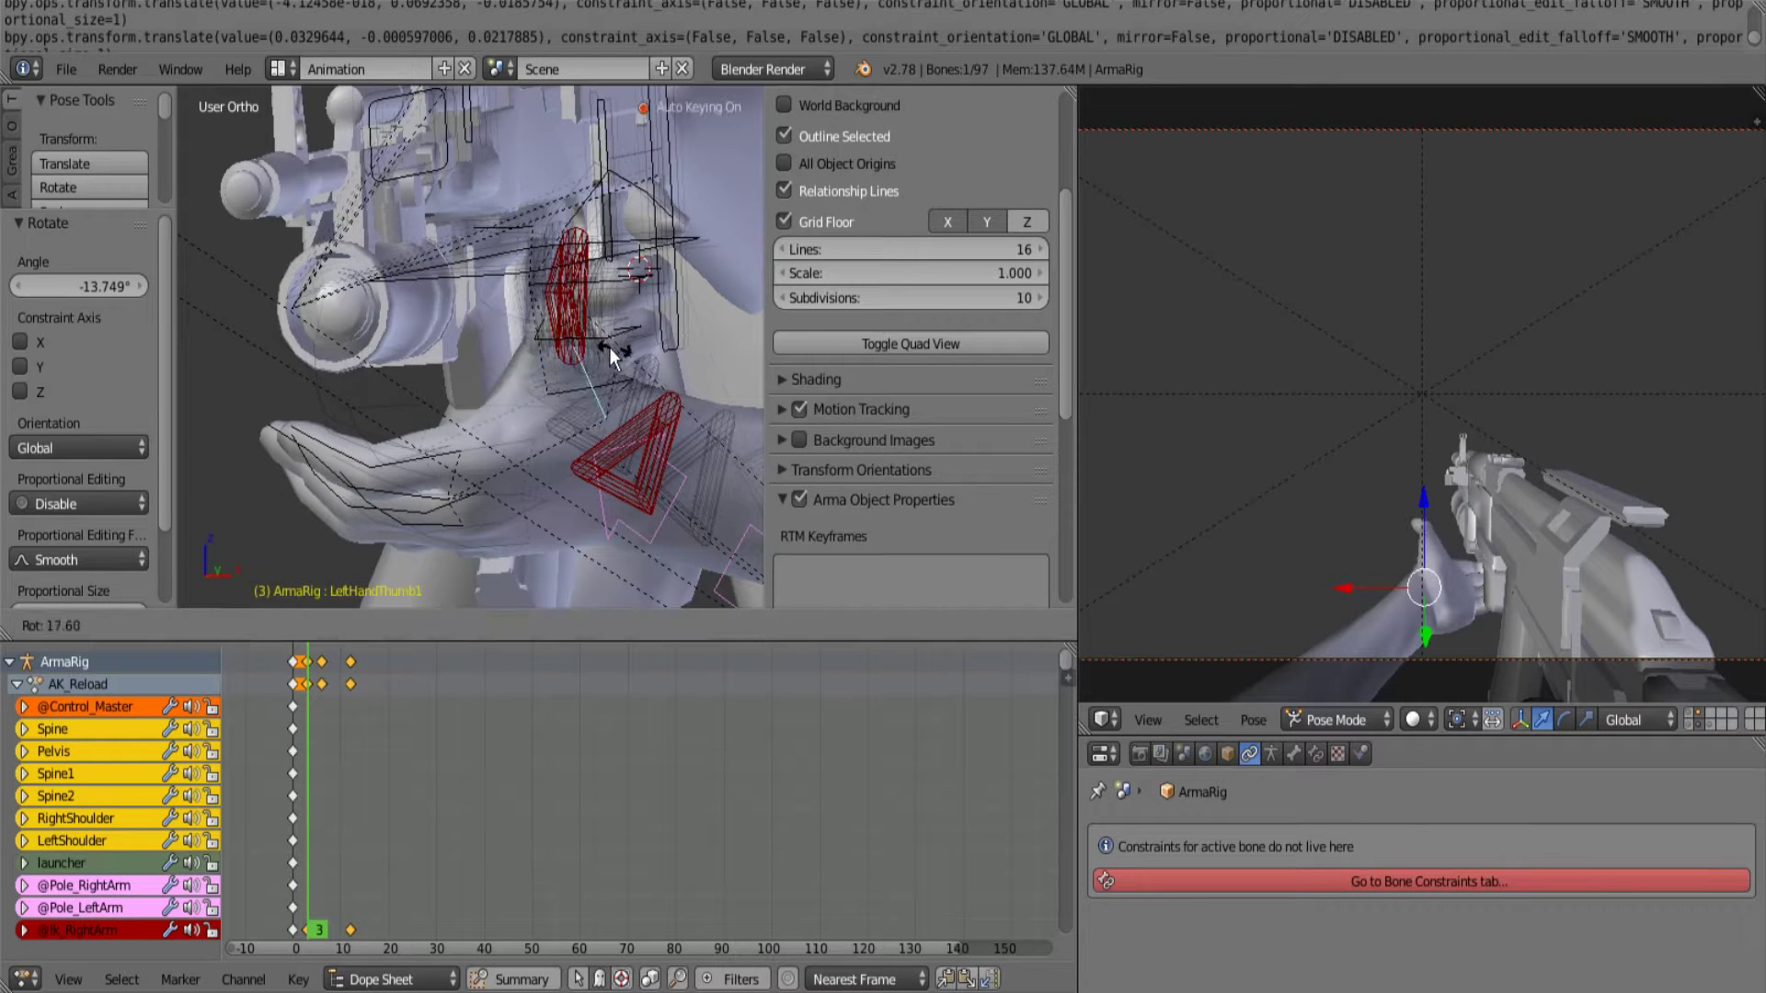
{"action": "left_click", "coordinate": [608, 348]}
{"action": "scroll", "coordinate": [575, 345], "scroll_direction": "down", "scroll_amount": 3}
{"action": "scroll", "coordinate": [576, 346], "scroll_direction": "up", "scroll_amount": 2}
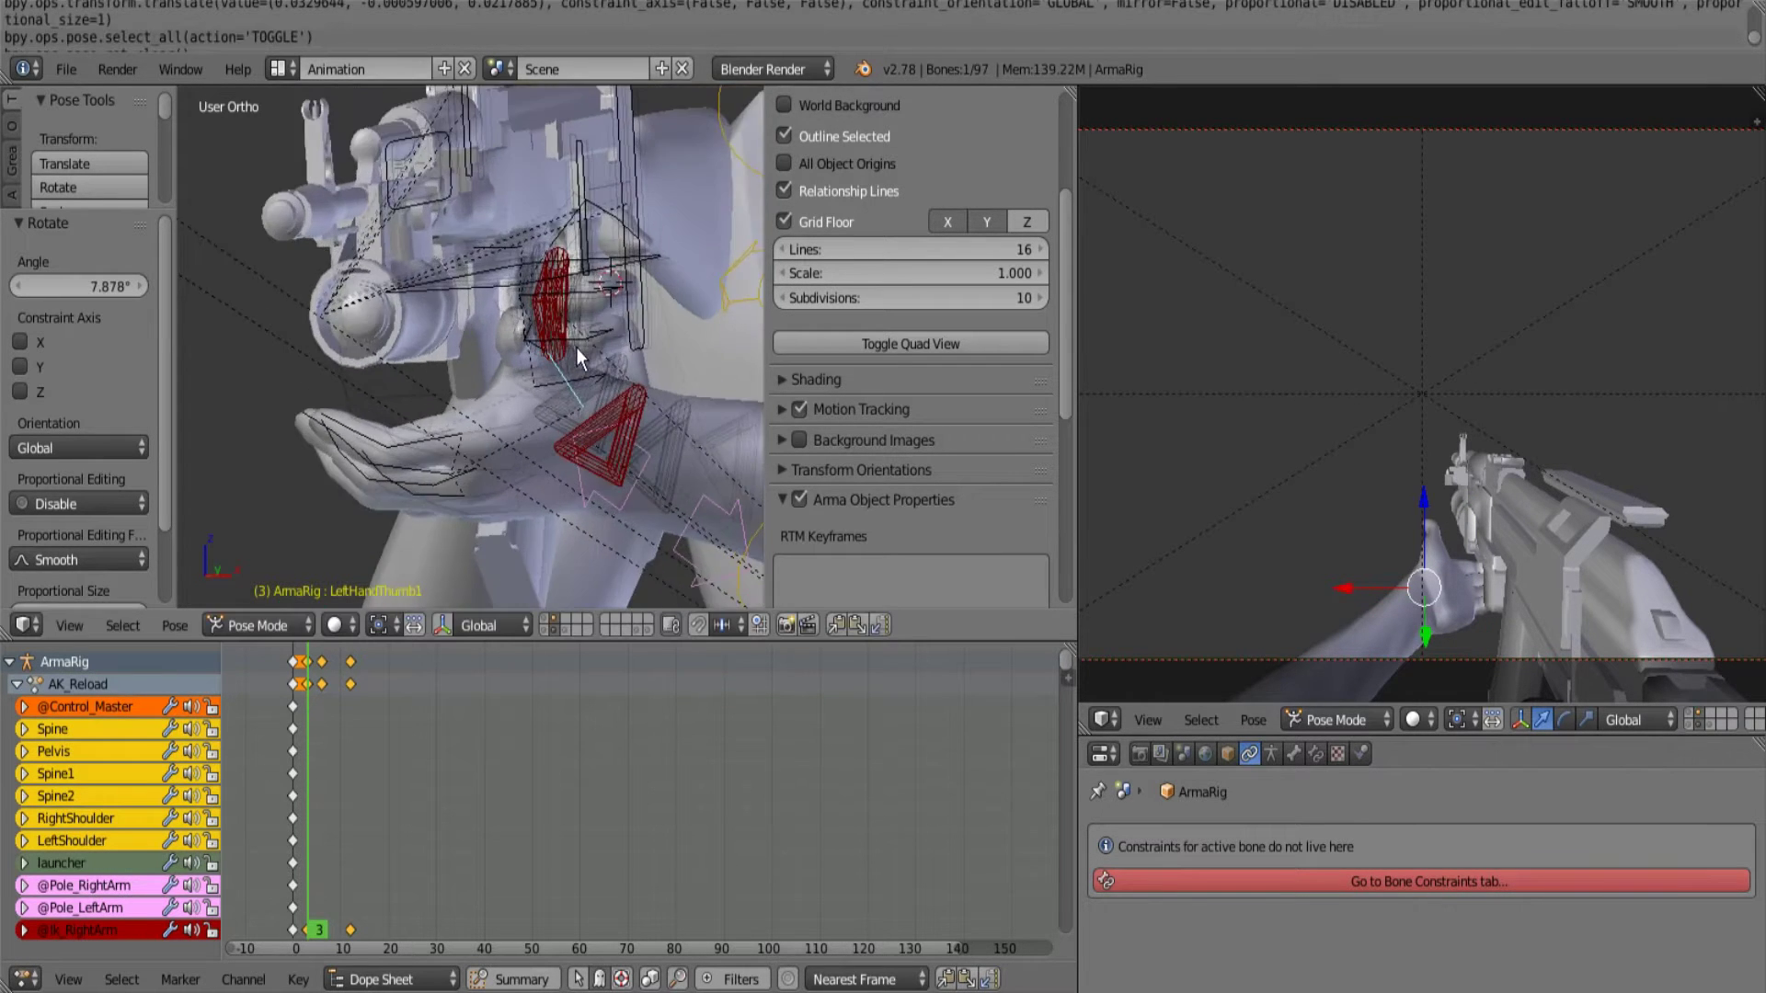
{"action": "key", "text": "r"}
{"action": "left_click", "coordinate": [548, 346]}
{"action": "right_click", "coordinate": [561, 402]}
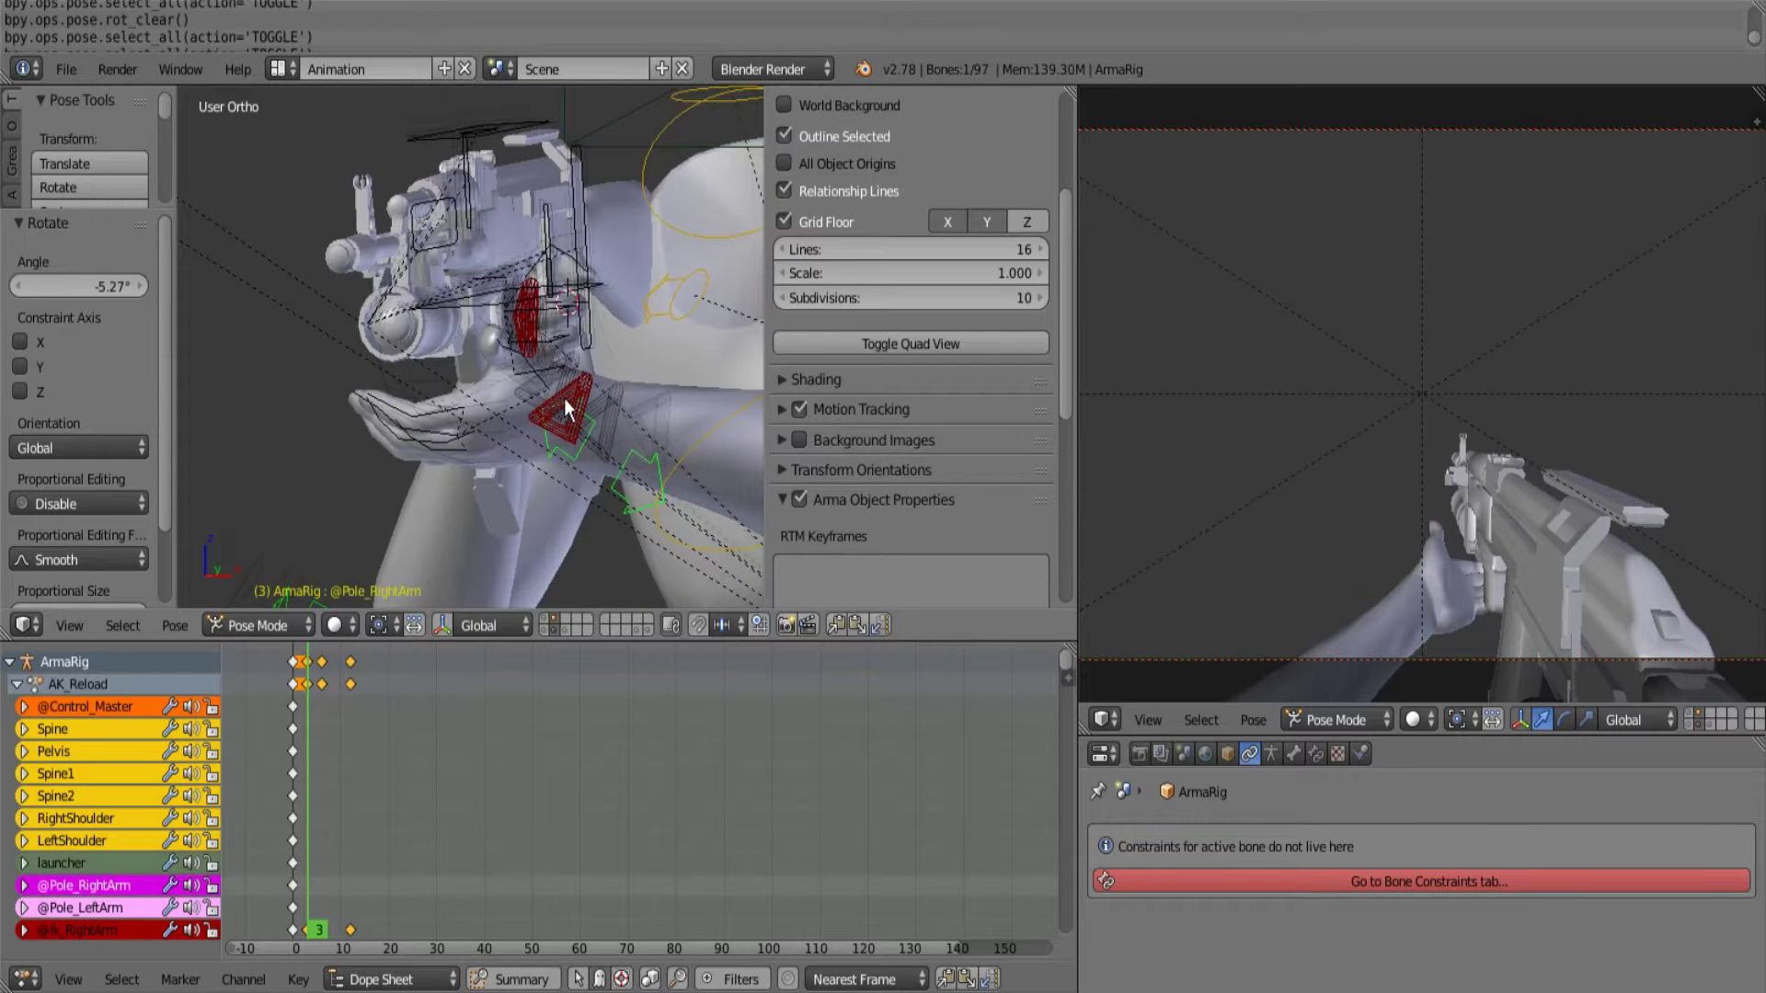
{"action": "key", "text": "r"}
{"action": "right_click", "coordinate": [580, 396]}
{"action": "key", "text": "r"}
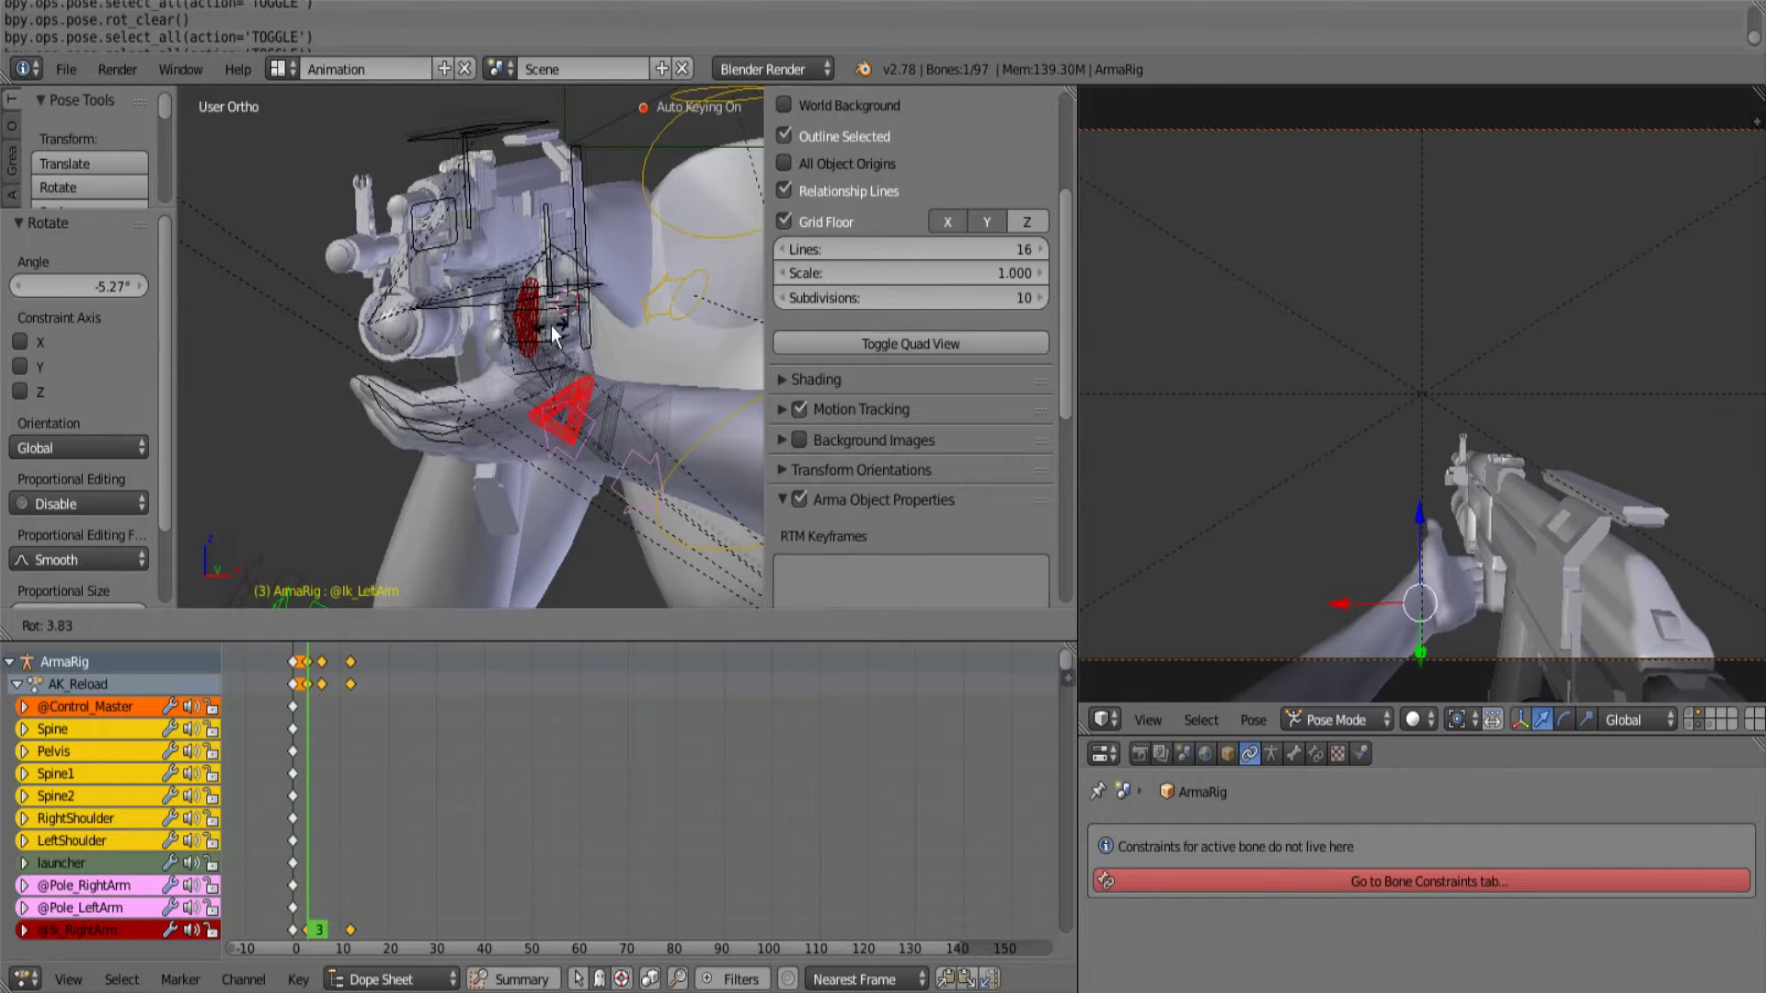
{"action": "key", "text": "r"}
{"action": "left_click", "coordinate": [567, 324]}
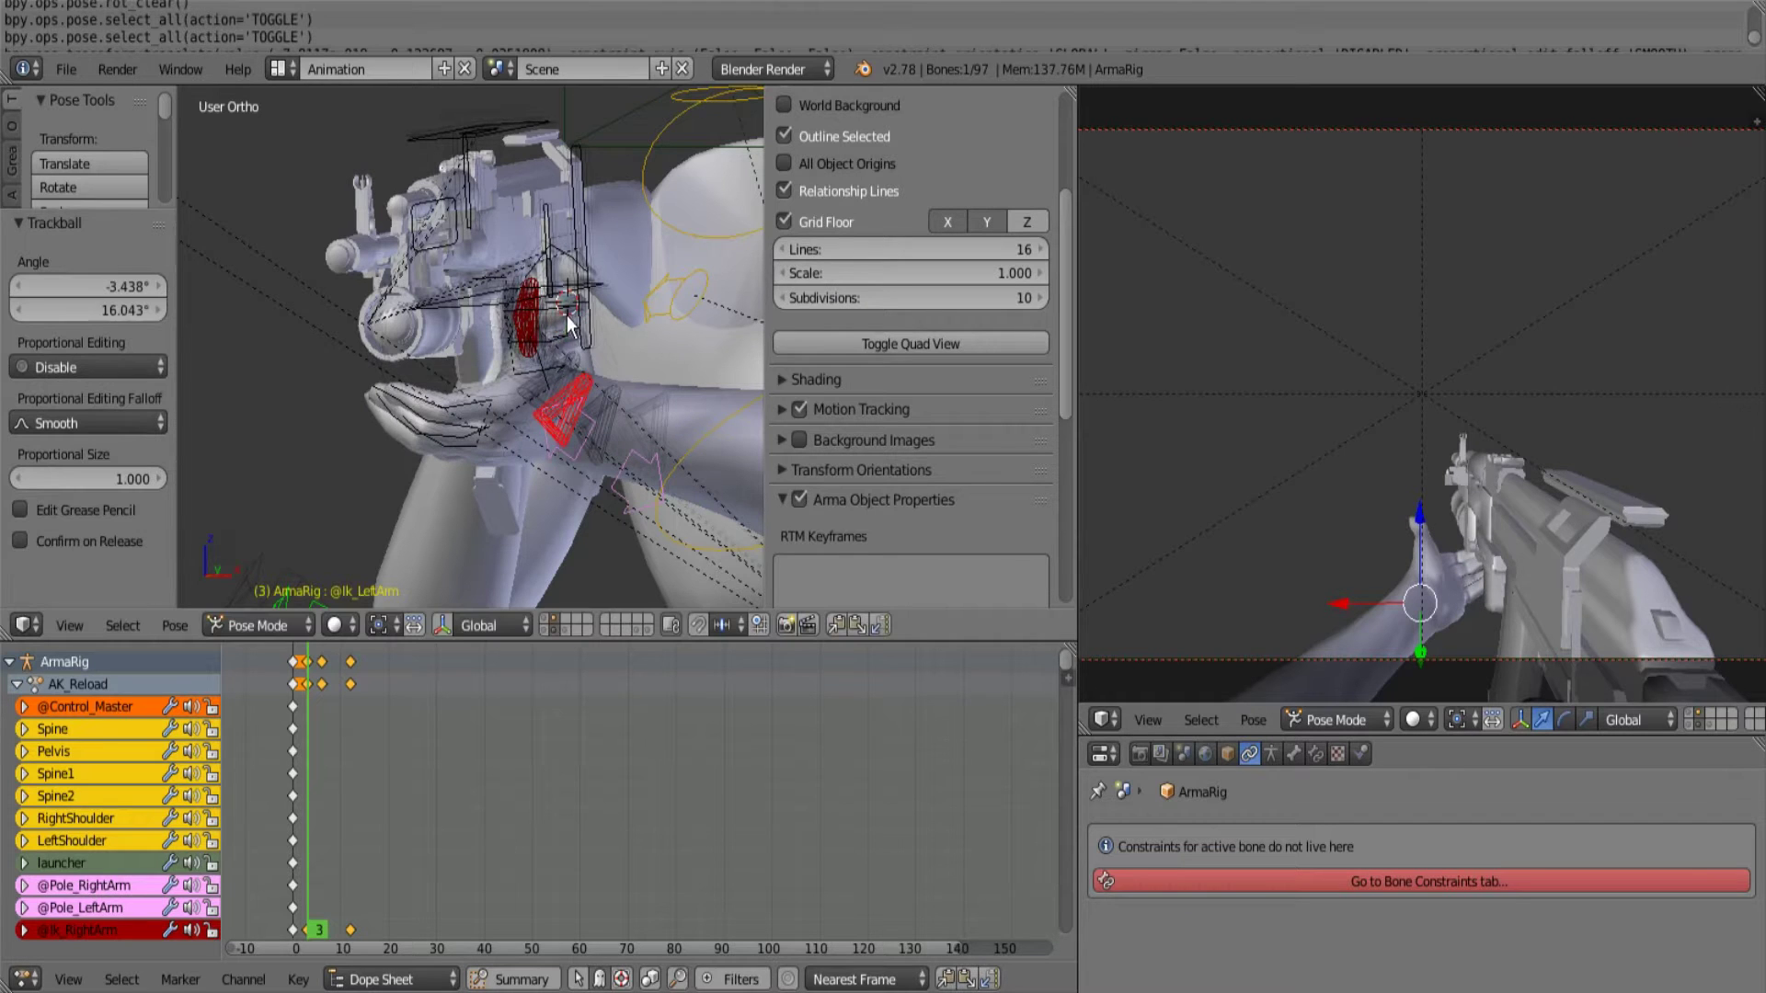
Rotate LeftHandThumb1 by 16.224° to tighten the grip.
{"action": "right_click", "coordinate": [553, 375]}
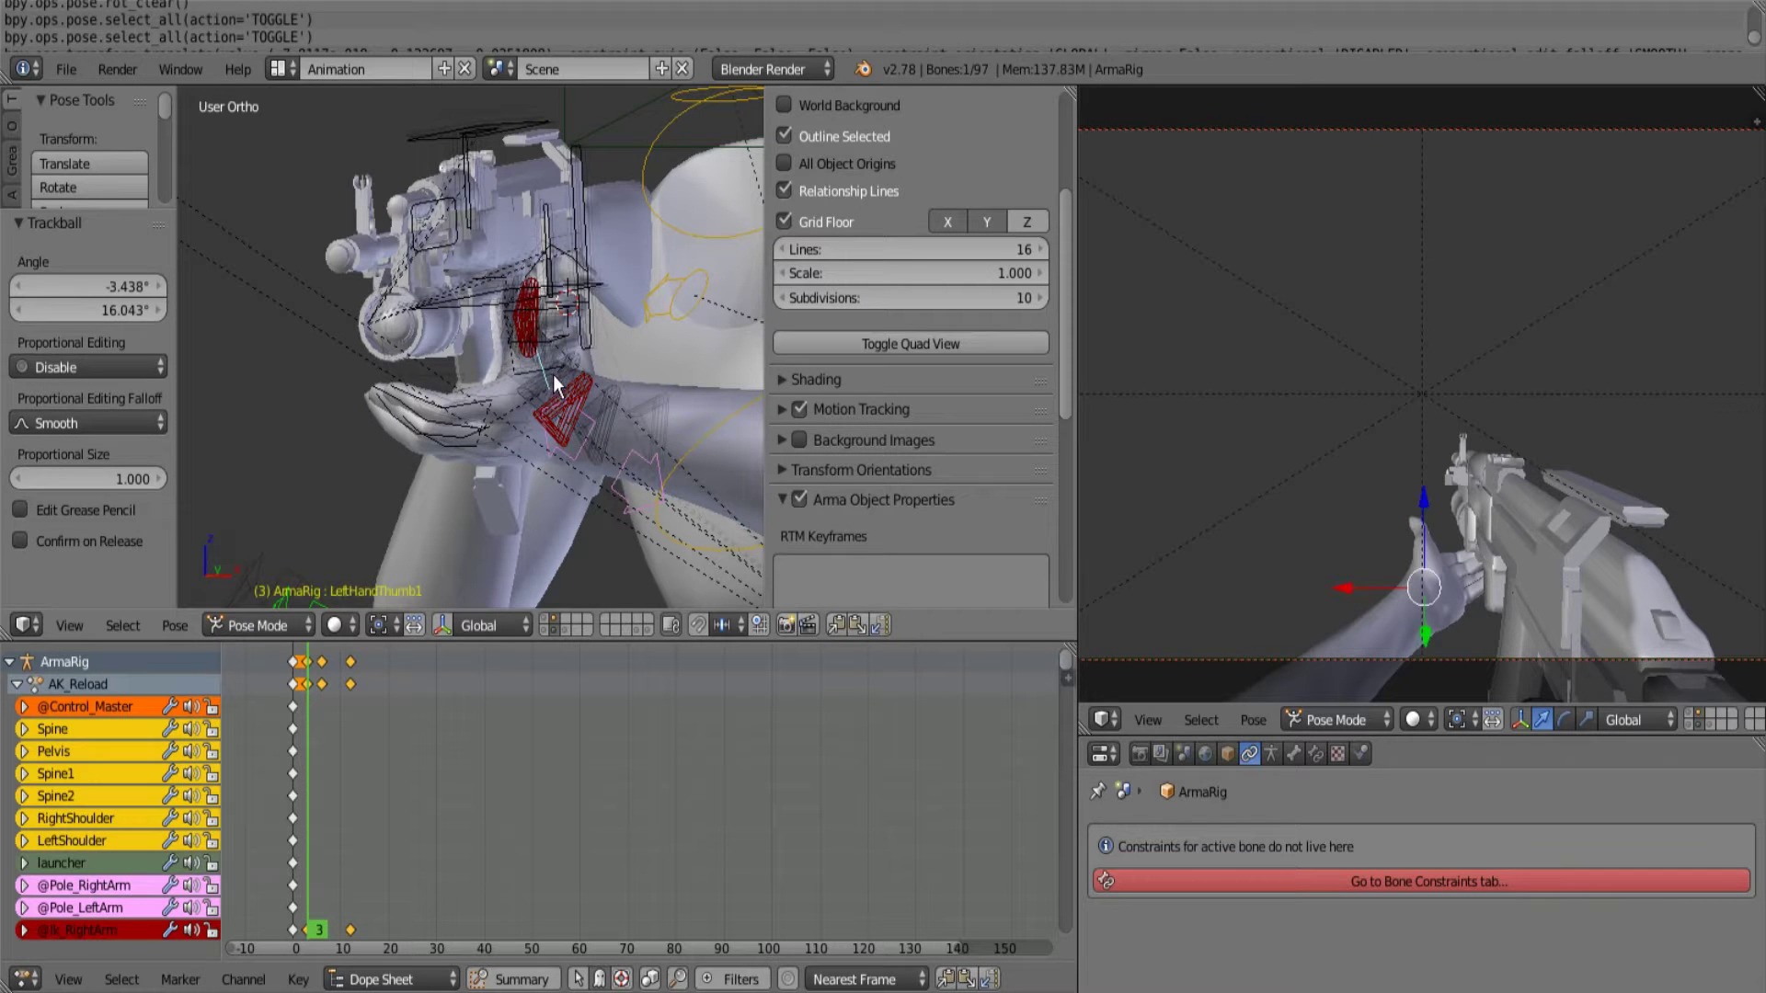
{"action": "key", "text": "r"}
{"action": "left_click", "coordinate": [1320, 290]}
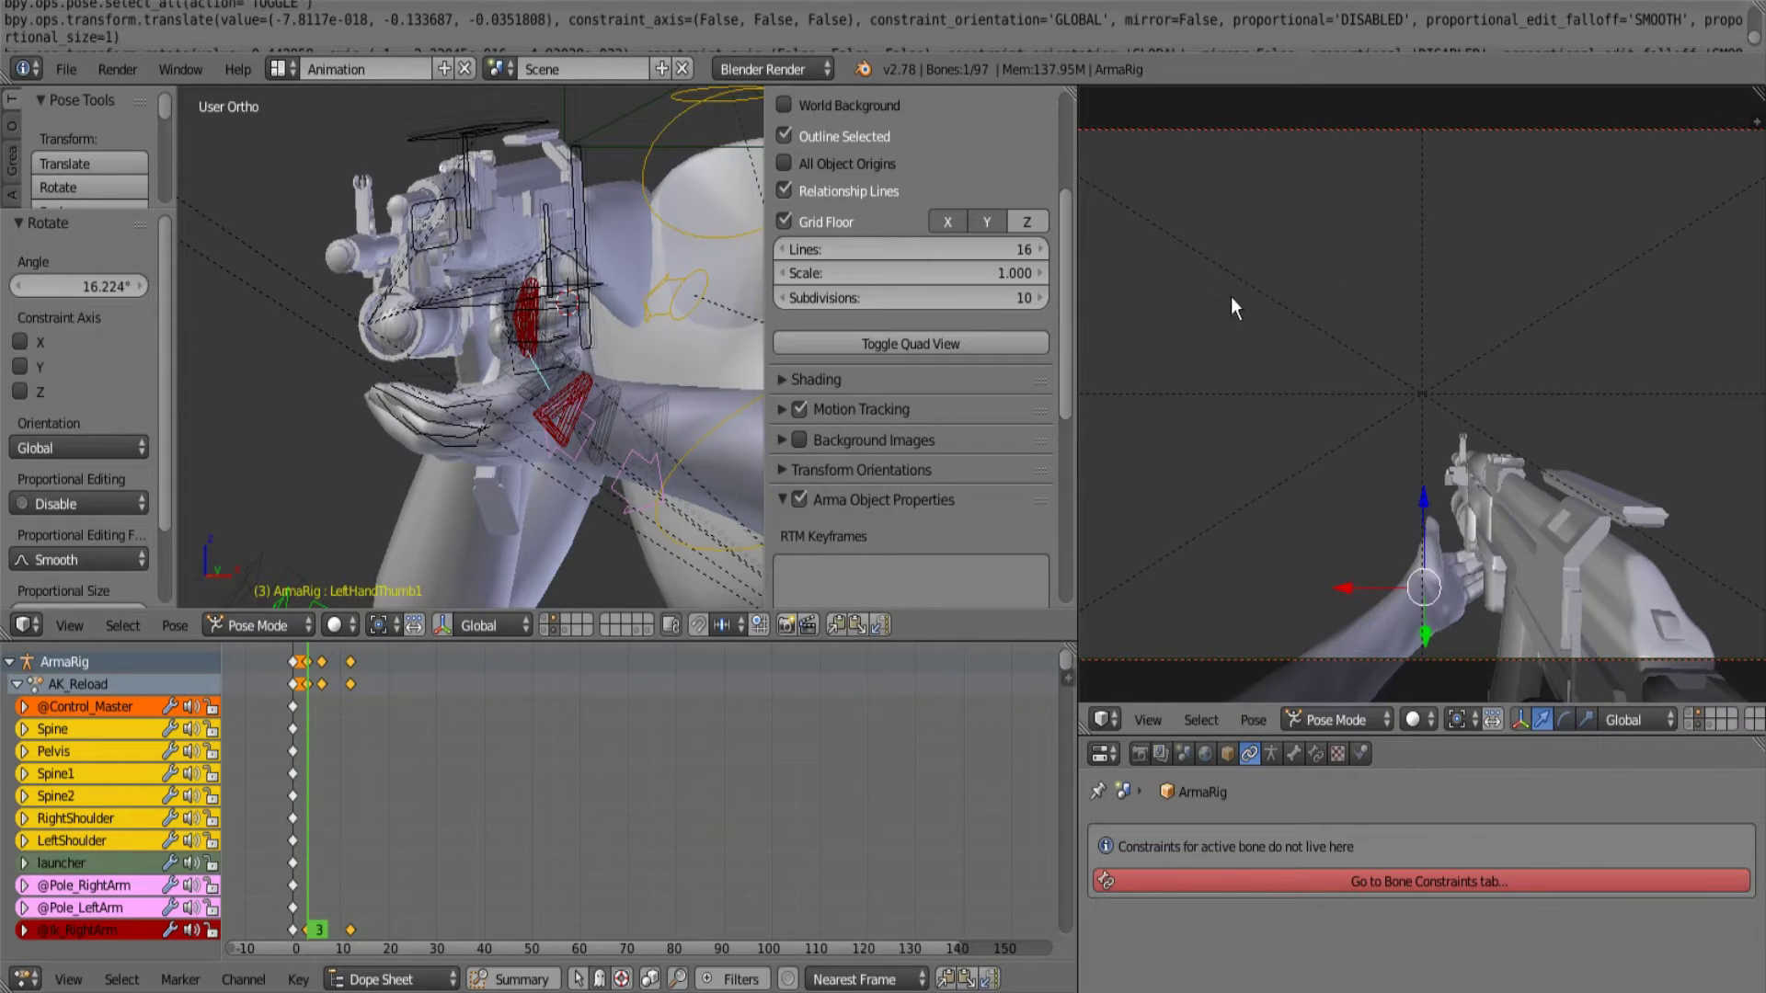
{"action": "mouse_move", "coordinate": [543, 364]}
{"action": "middle_mouse_down"}
{"action": "mouse_move", "coordinate": [588, 349]}
{"action": "mouse_move", "coordinate": [542, 365]}
{"action": "middle_mouse_up"}
{"action": "key", "text": "KP_3"}
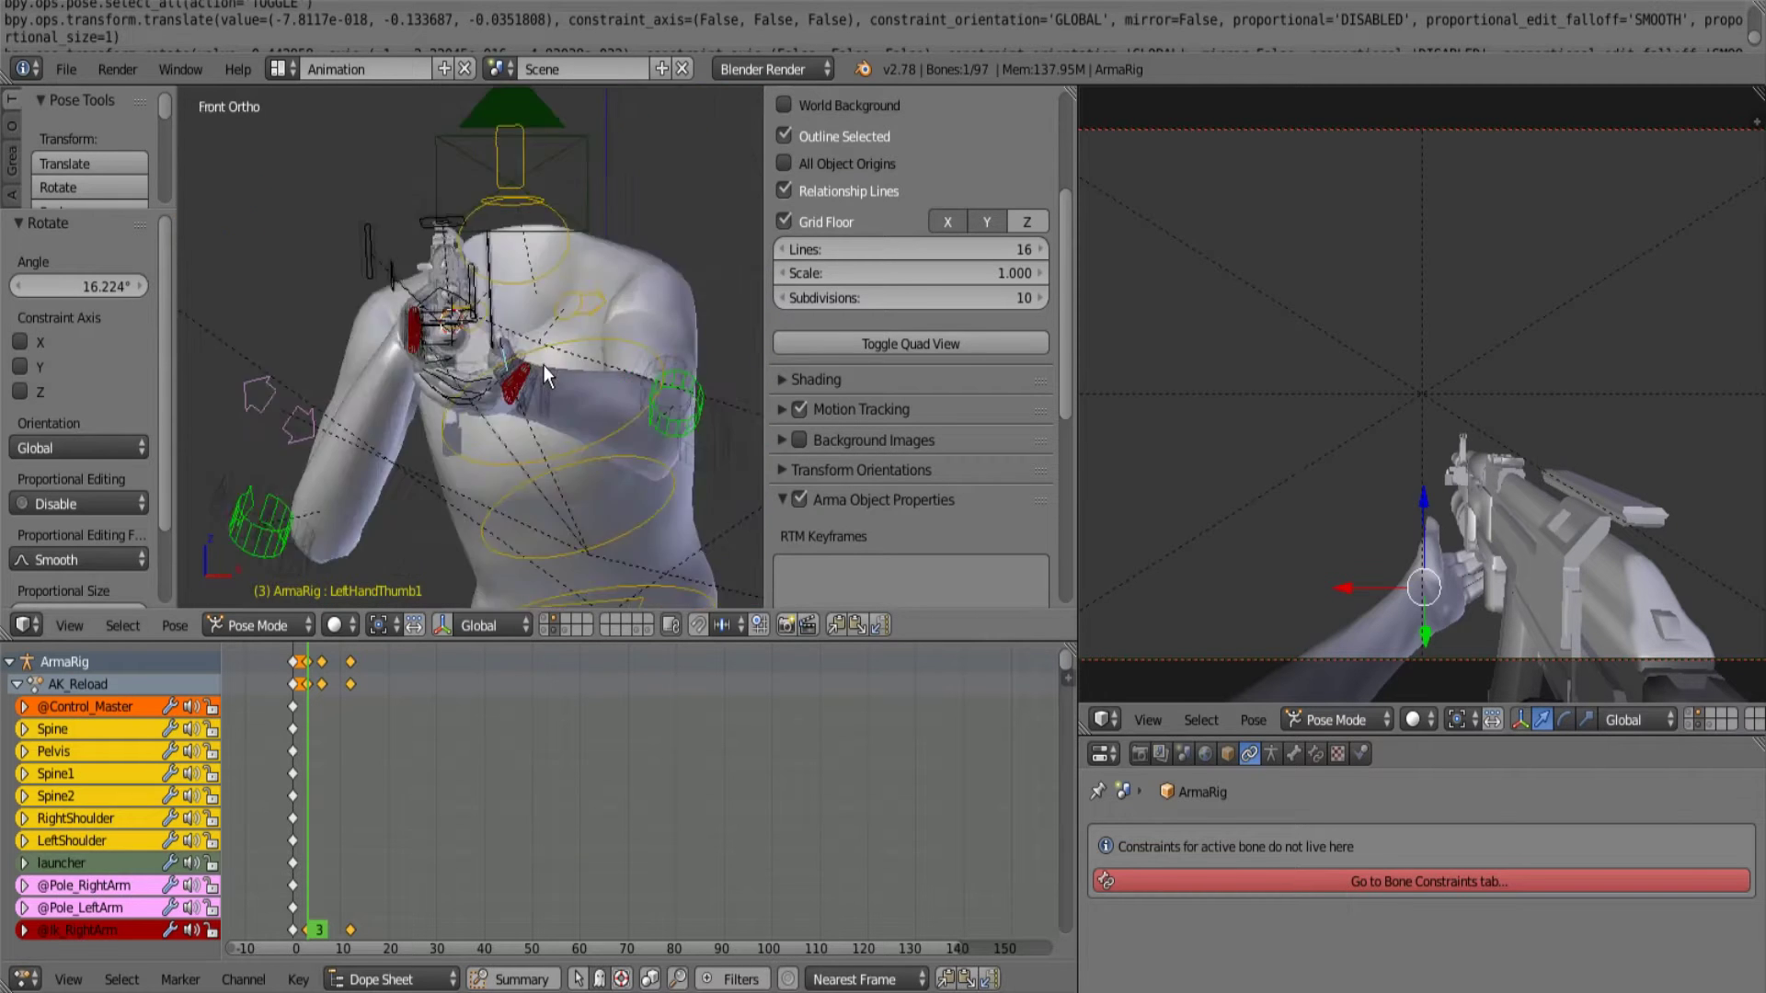
{"action": "scroll", "coordinate": [471, 372], "scroll_direction": "up", "scroll_amount": 3}
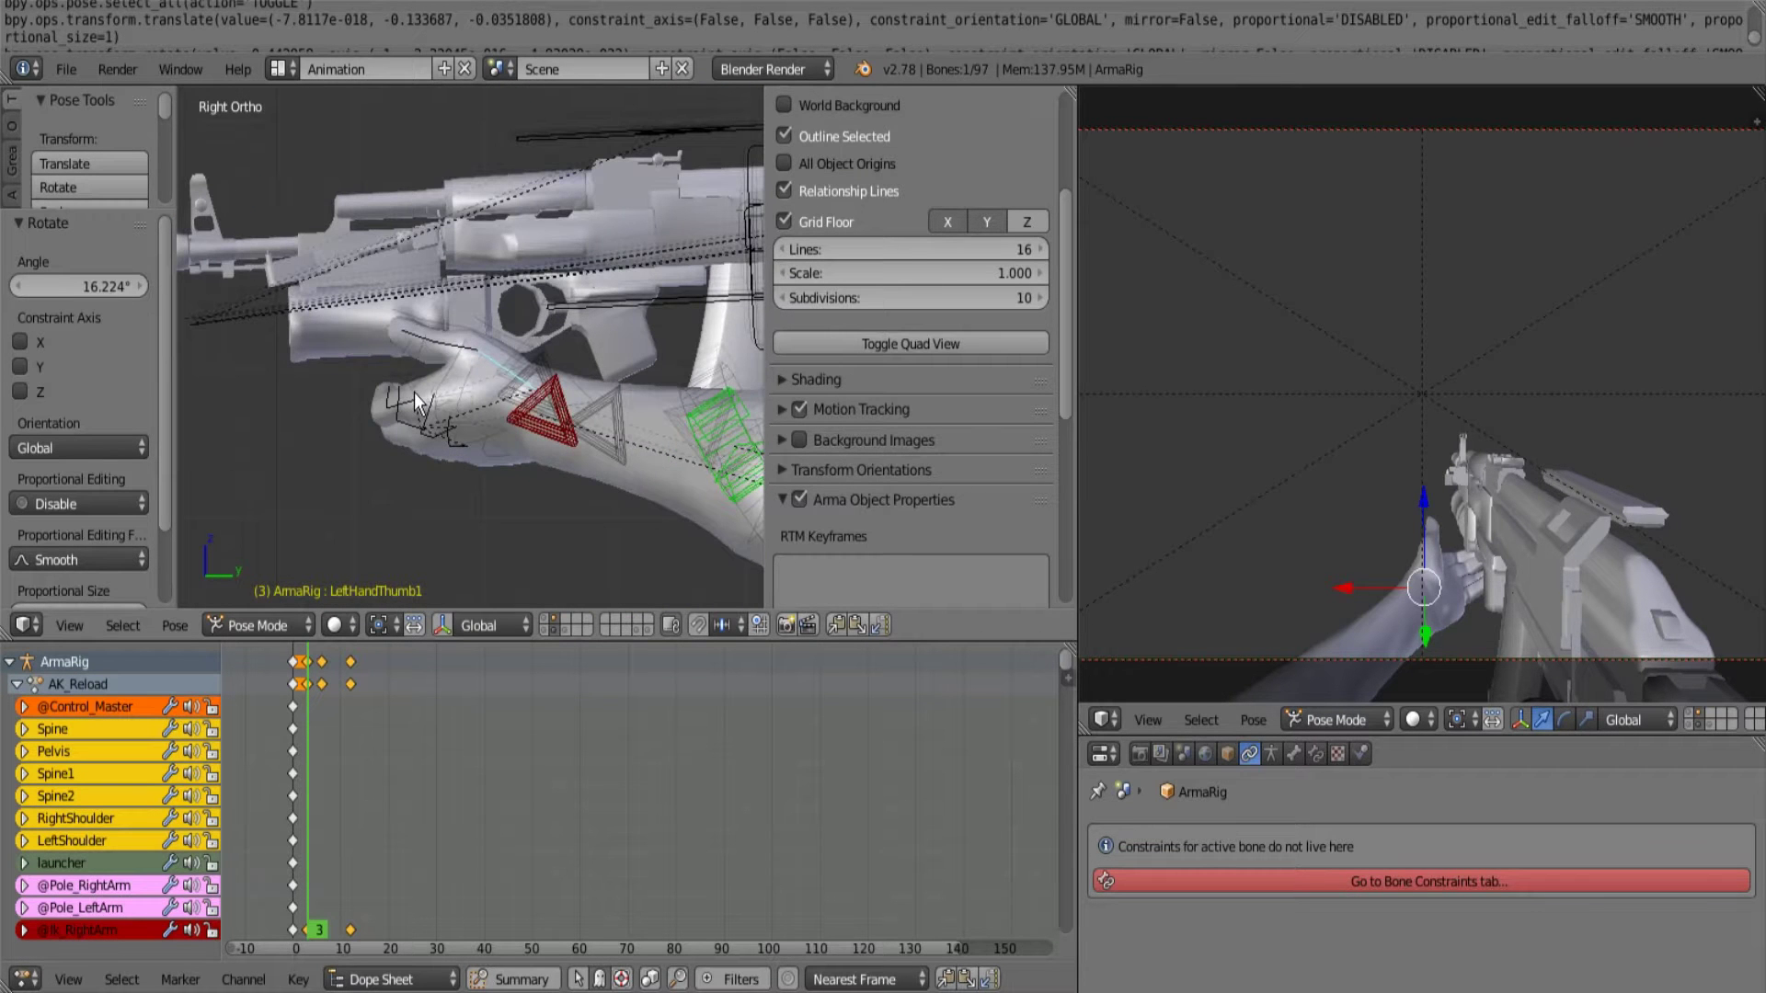
{"action": "scroll", "coordinate": [422, 384], "scroll_direction": "up", "scroll_amount": 10, "text": "ctrl"}
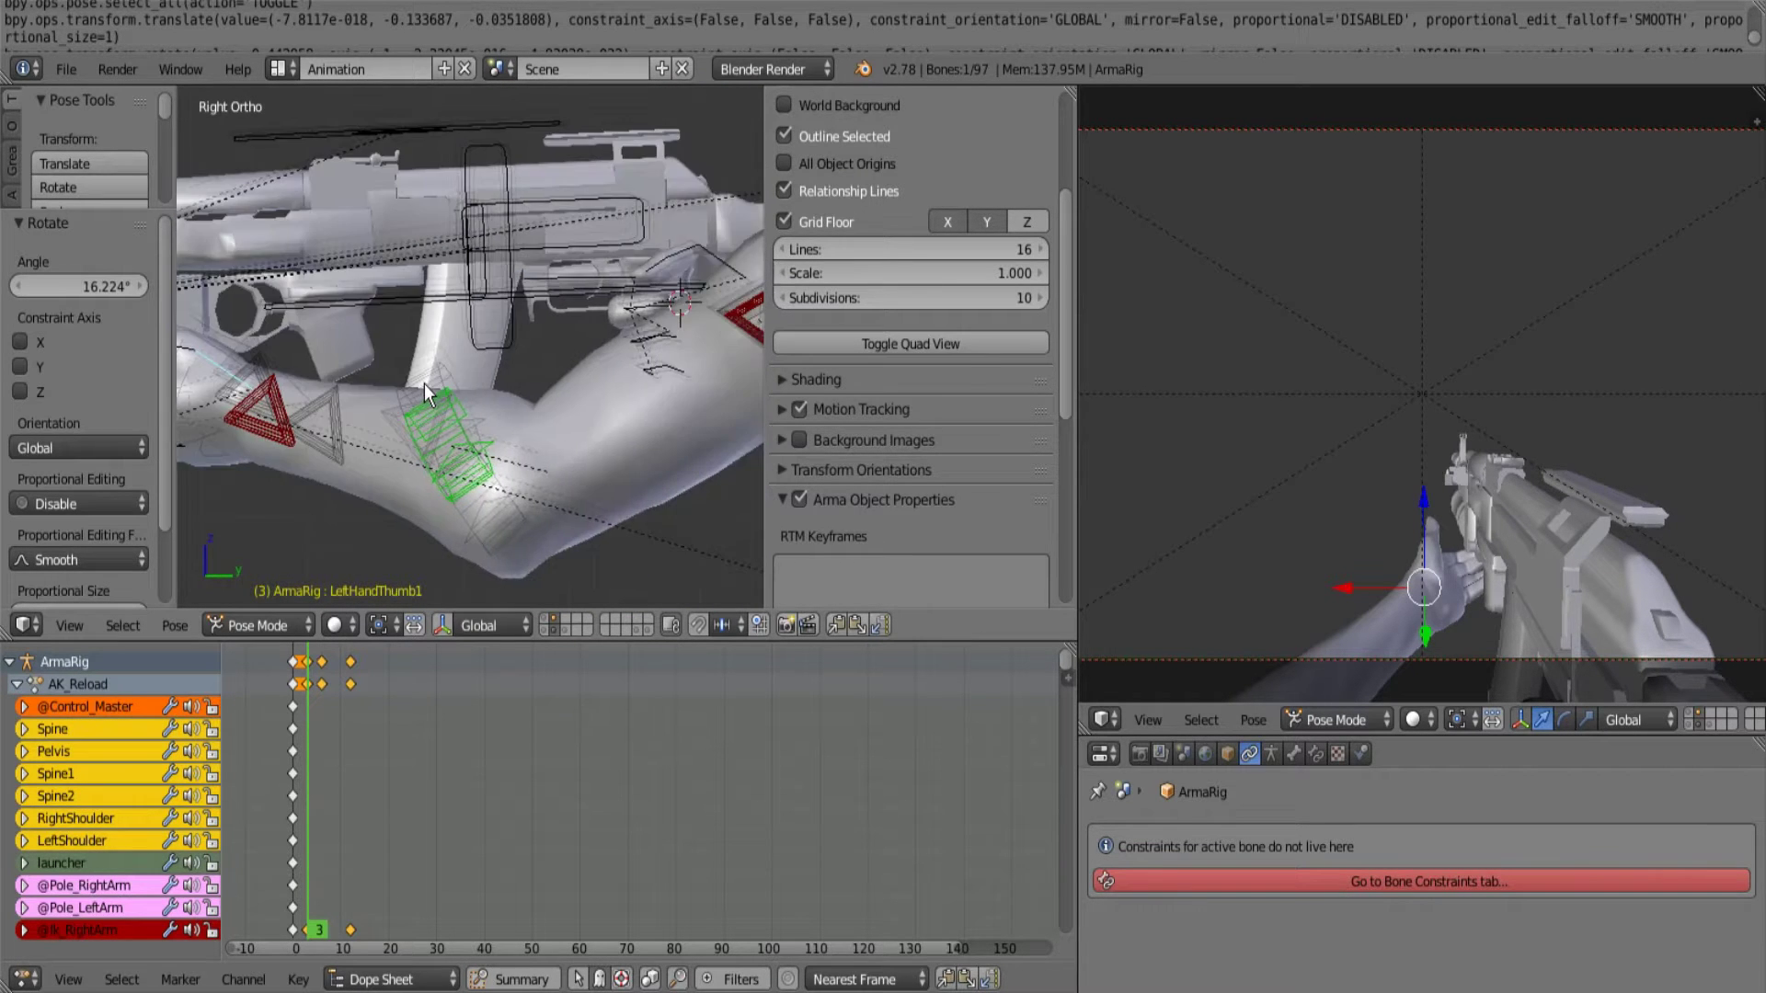
{"action": "scroll", "coordinate": [421, 384], "scroll_direction": "down", "scroll_amount": 2}
{"action": "scroll", "coordinate": [421, 386], "scroll_direction": "up", "scroll_amount": 2}
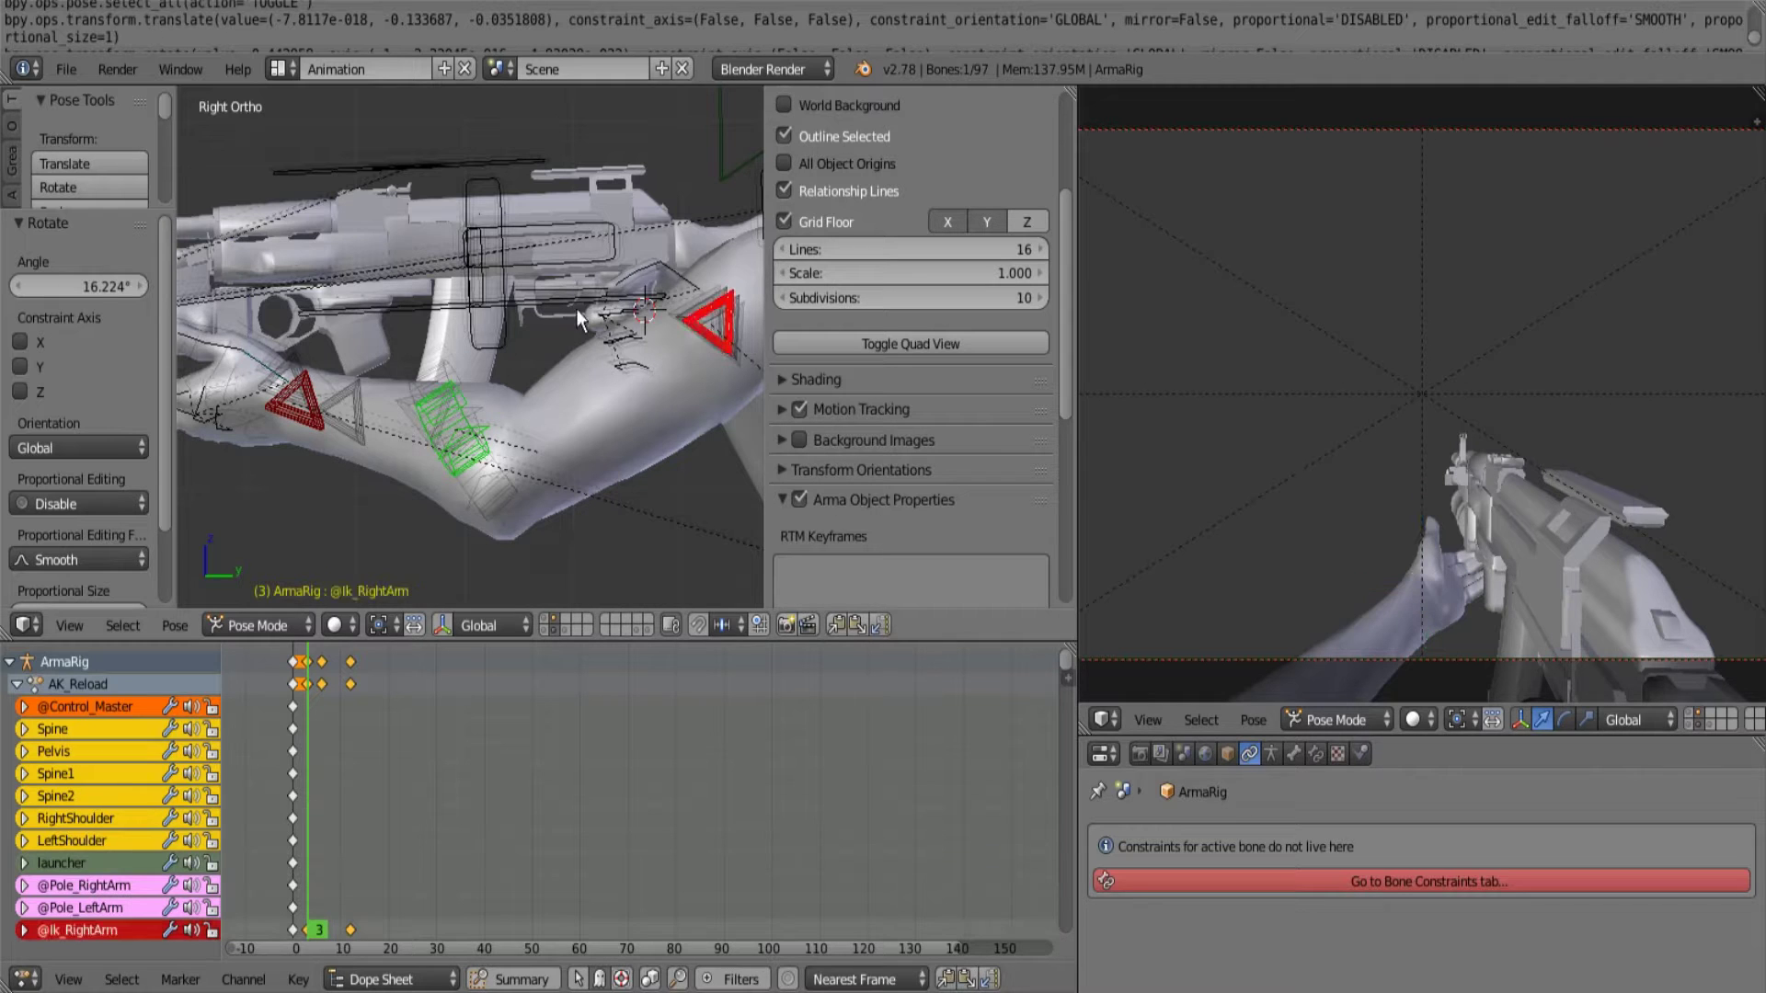
Redo the Weapon bone rotation at frame 3 as a smaller 2.628° turn.
{"action": "right_click", "coordinate": [480, 307], "text": "shift"}
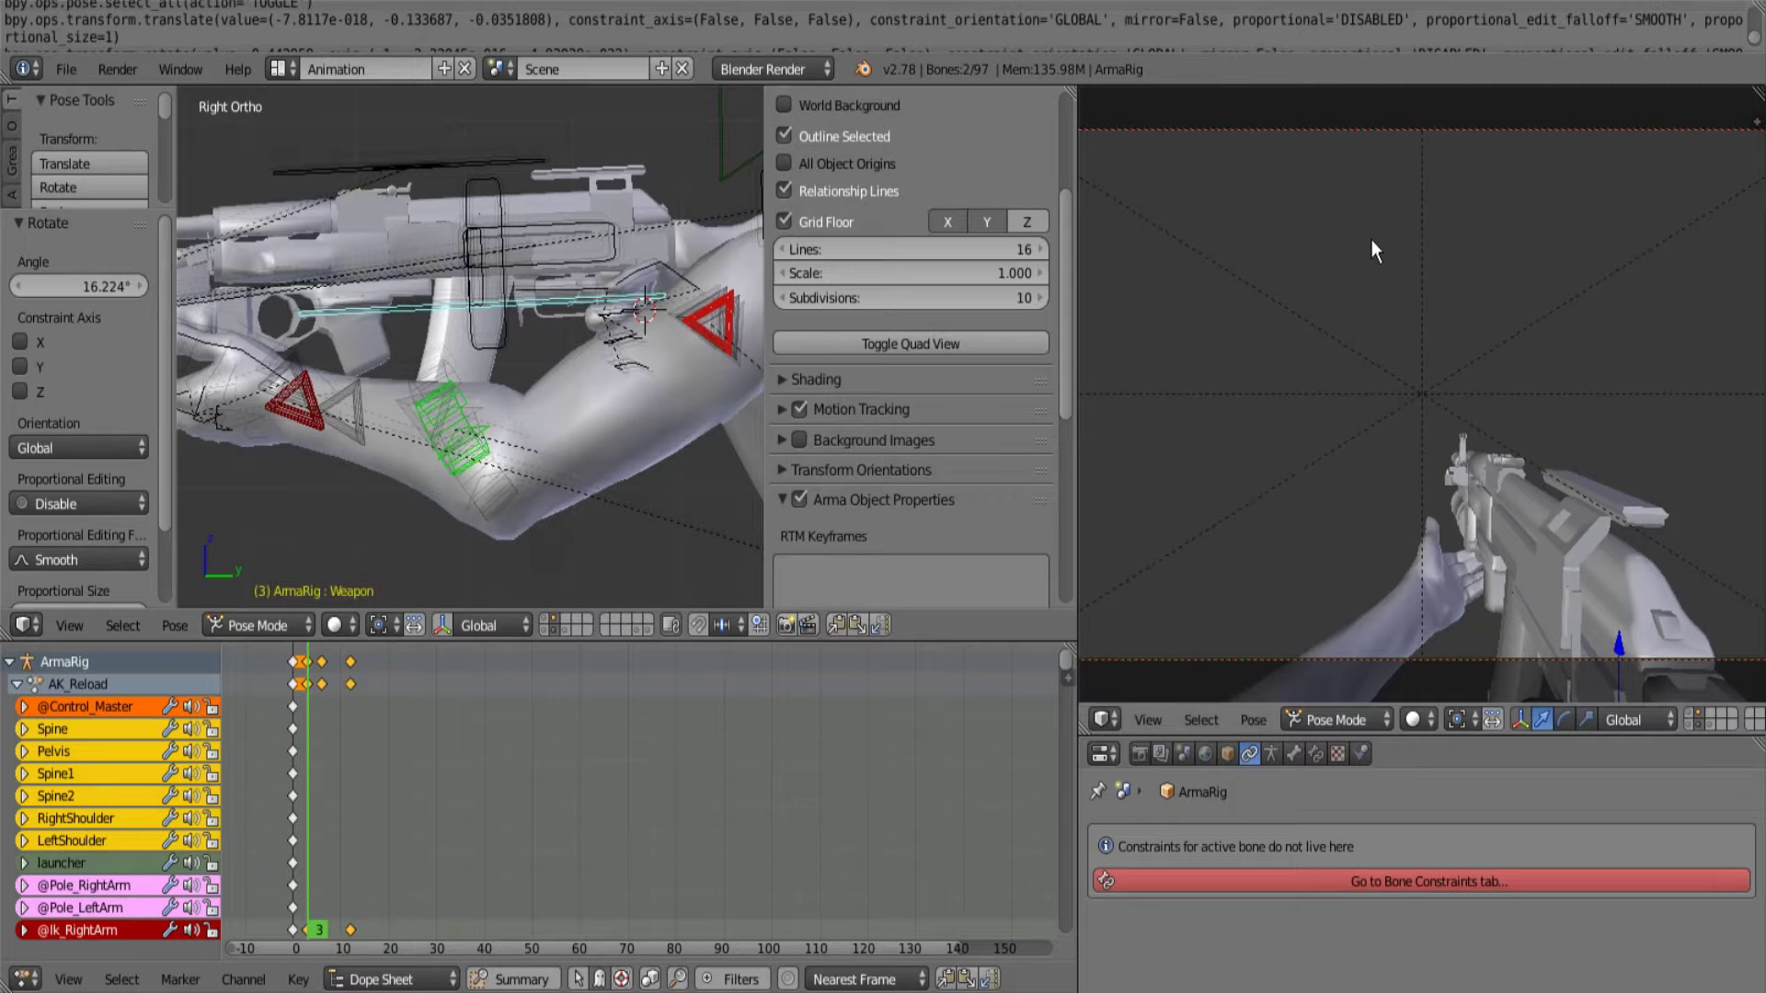
{"action": "key", "text": "r"}
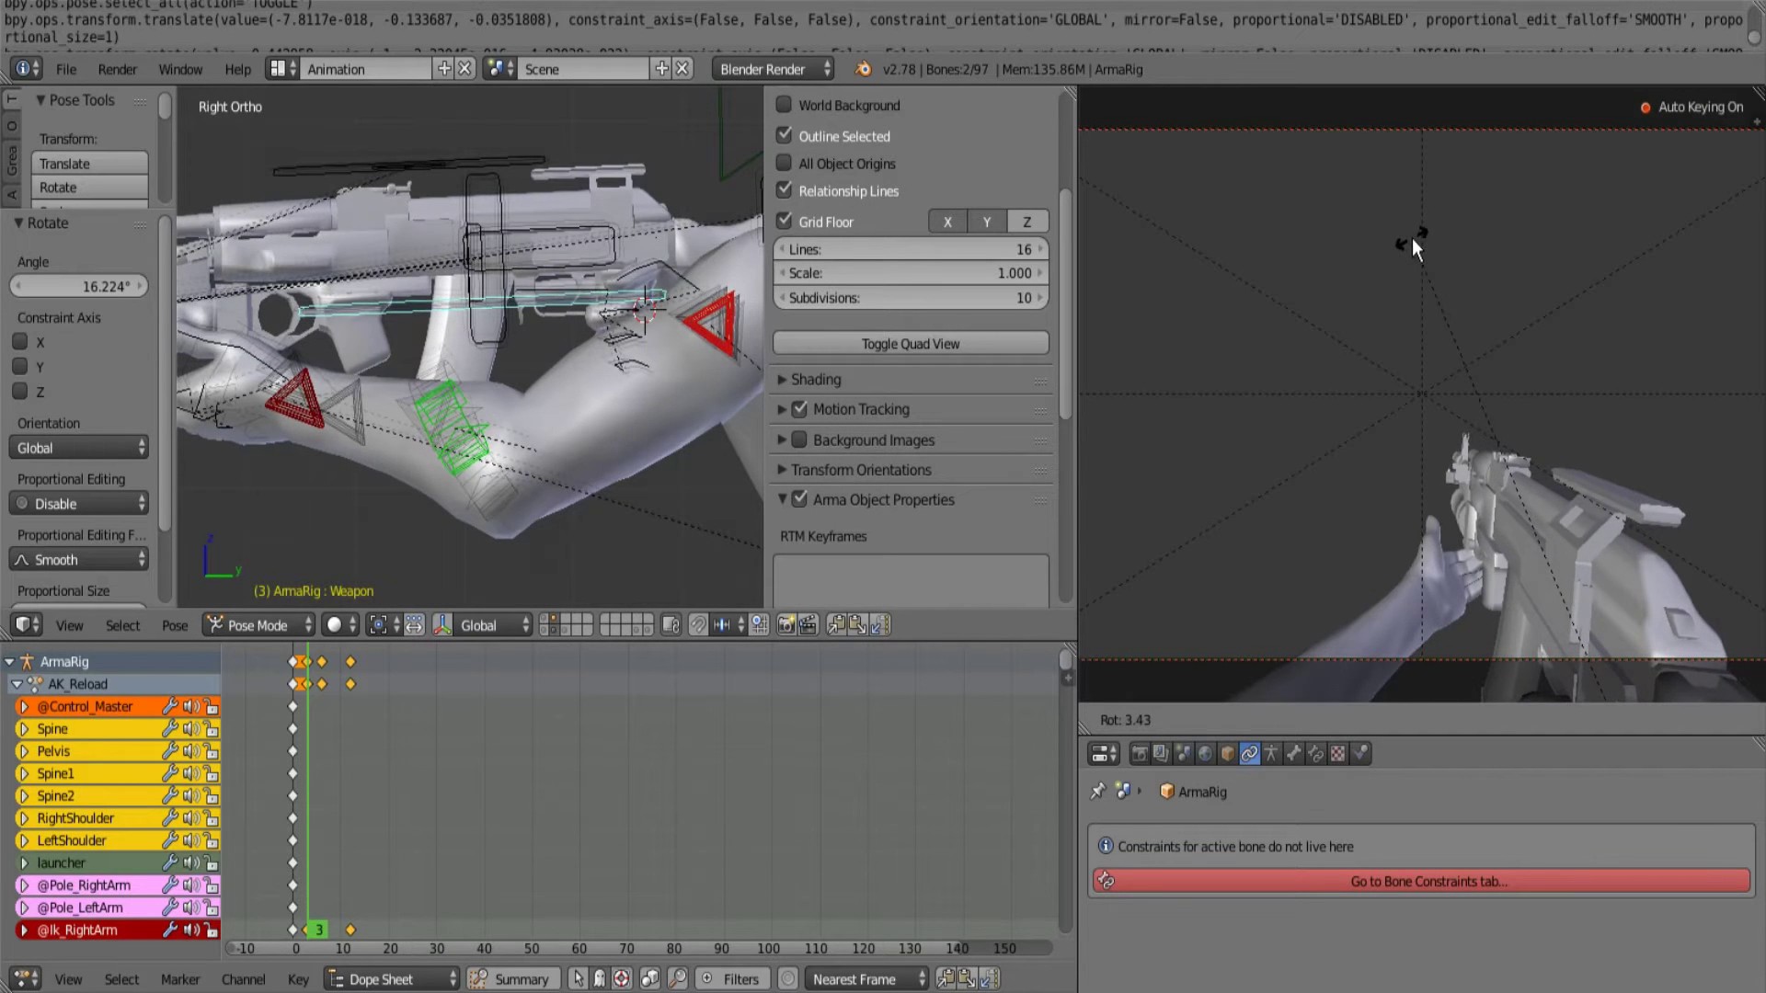
{"action": "right_click", "coordinate": [1406, 241]}
{"action": "key", "text": "r"}
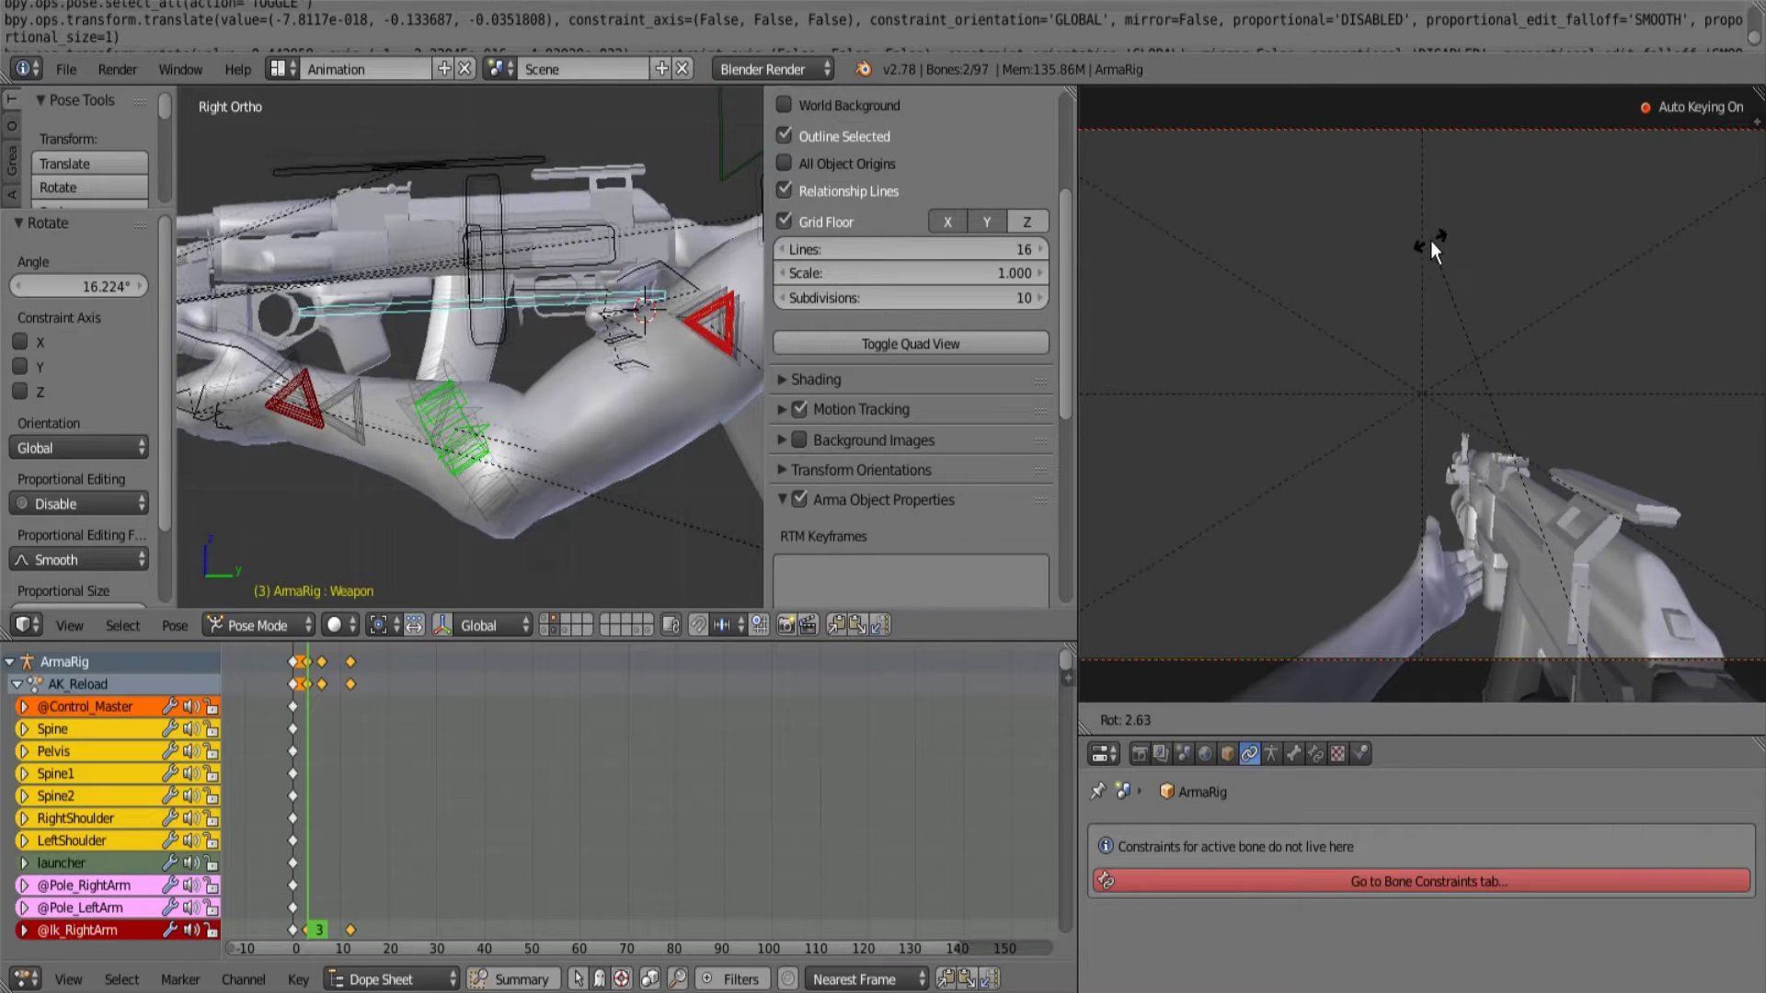
{"action": "left_click", "coordinate": [1431, 240]}
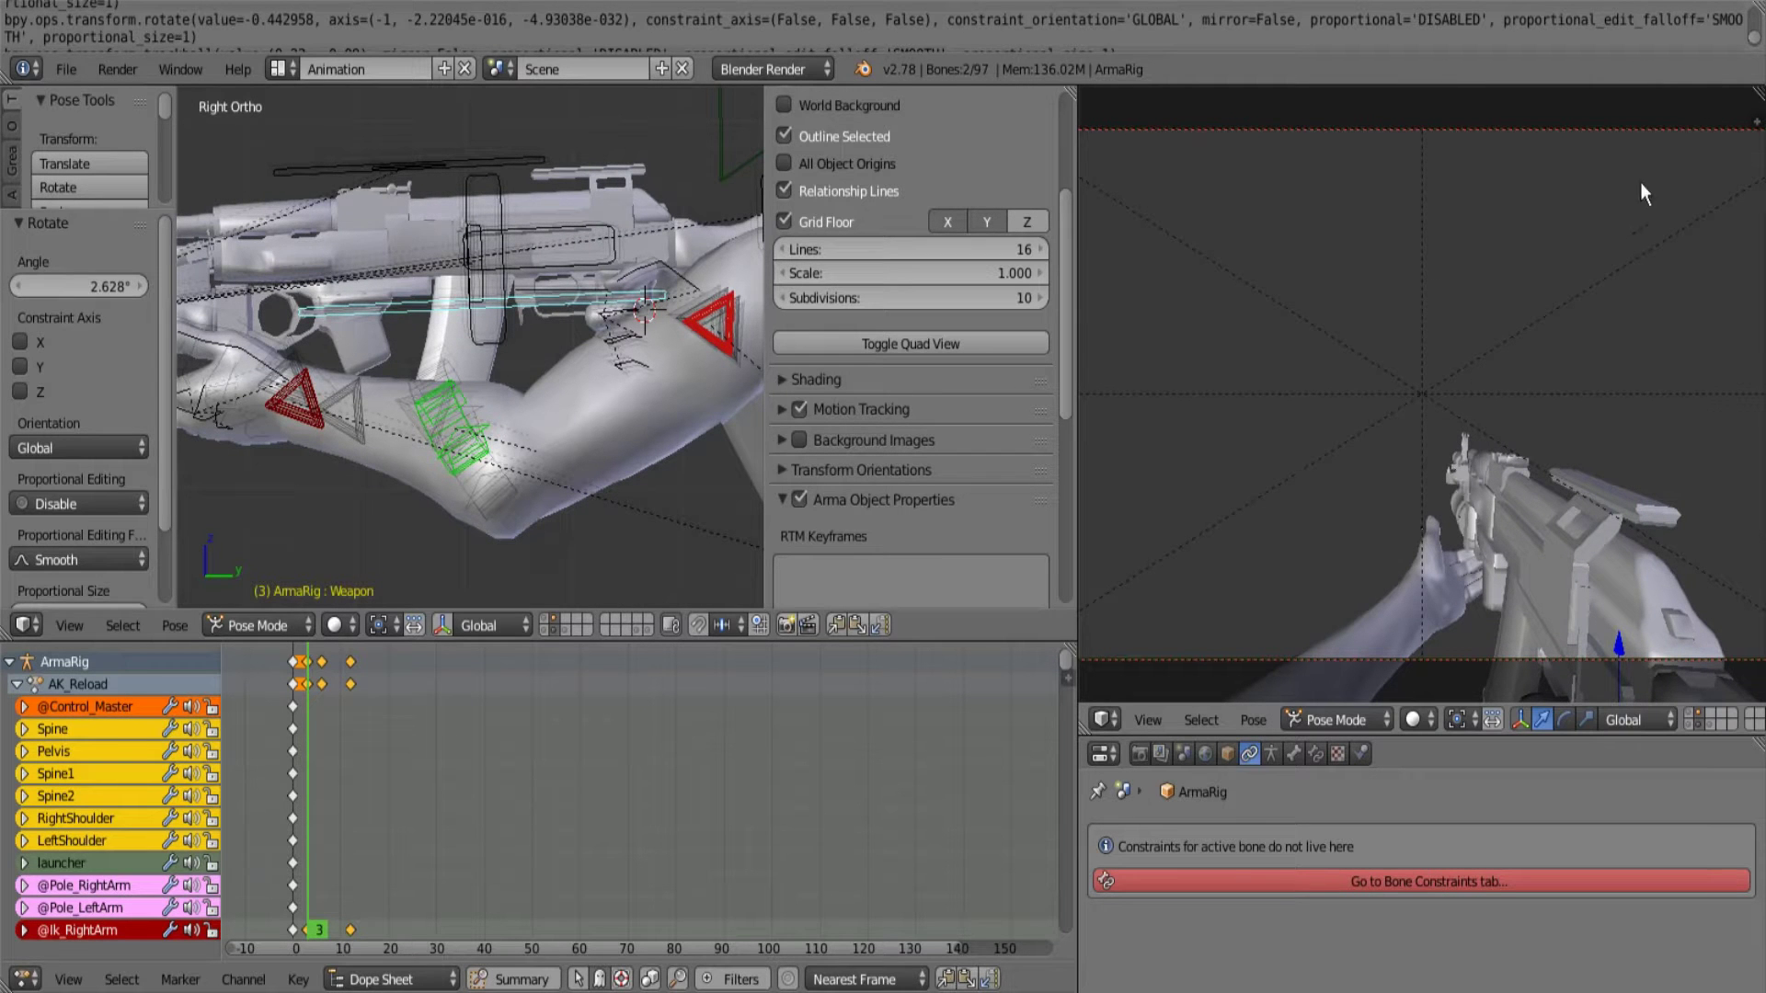
Play the reload animation back from frame 0.
{"action": "left_click", "coordinate": [294, 686]}
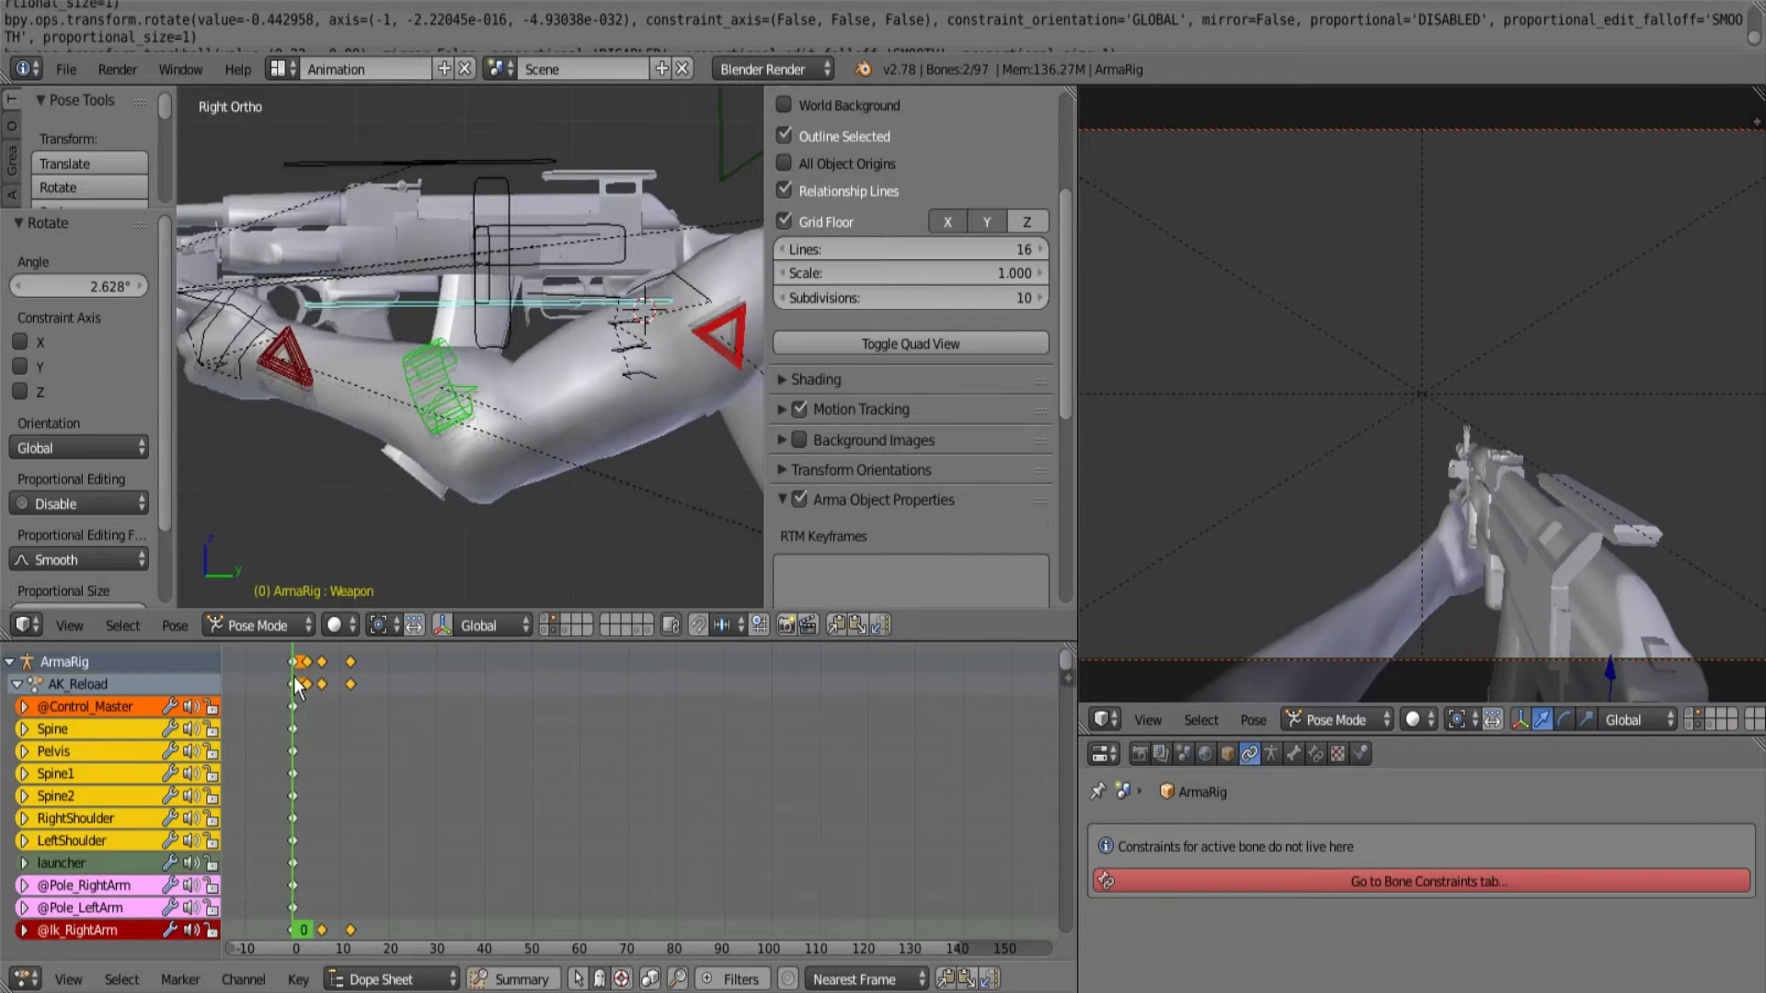
{"action": "key", "text": "alt+a"}
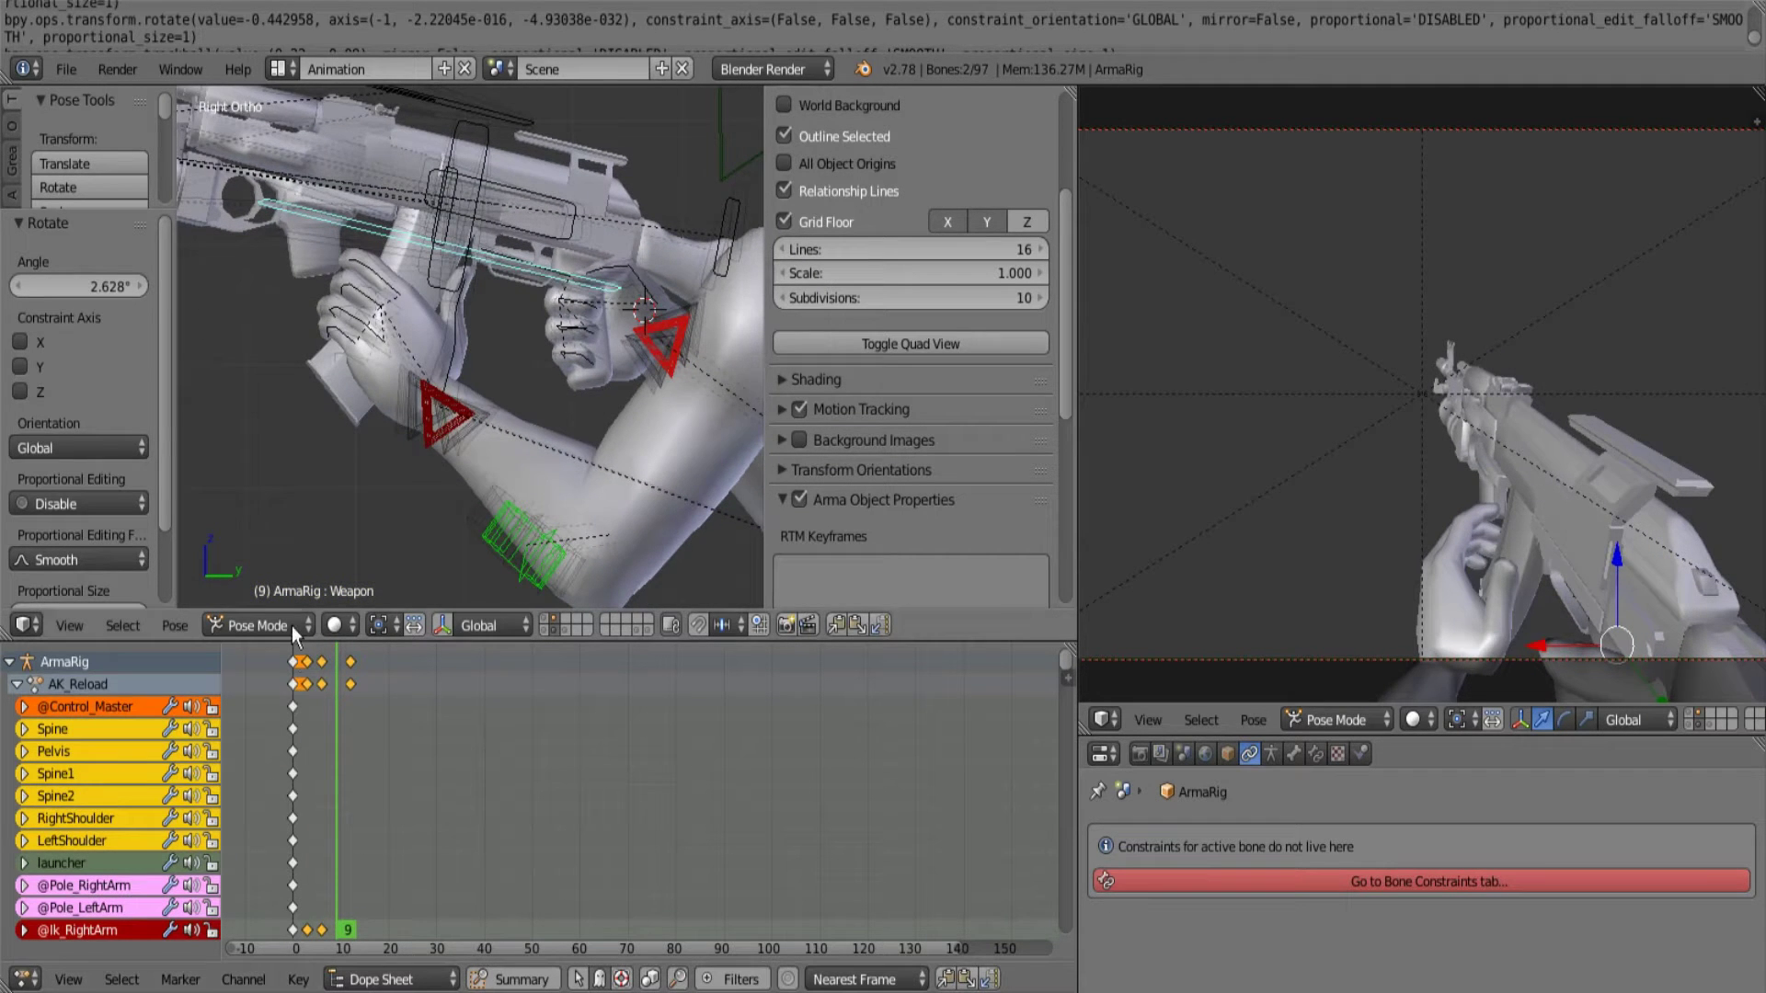
{"action": "scroll", "coordinate": [404, 356], "scroll_direction": "up", "scroll_amount": 2}
{"action": "right_click", "coordinate": [426, 392]}
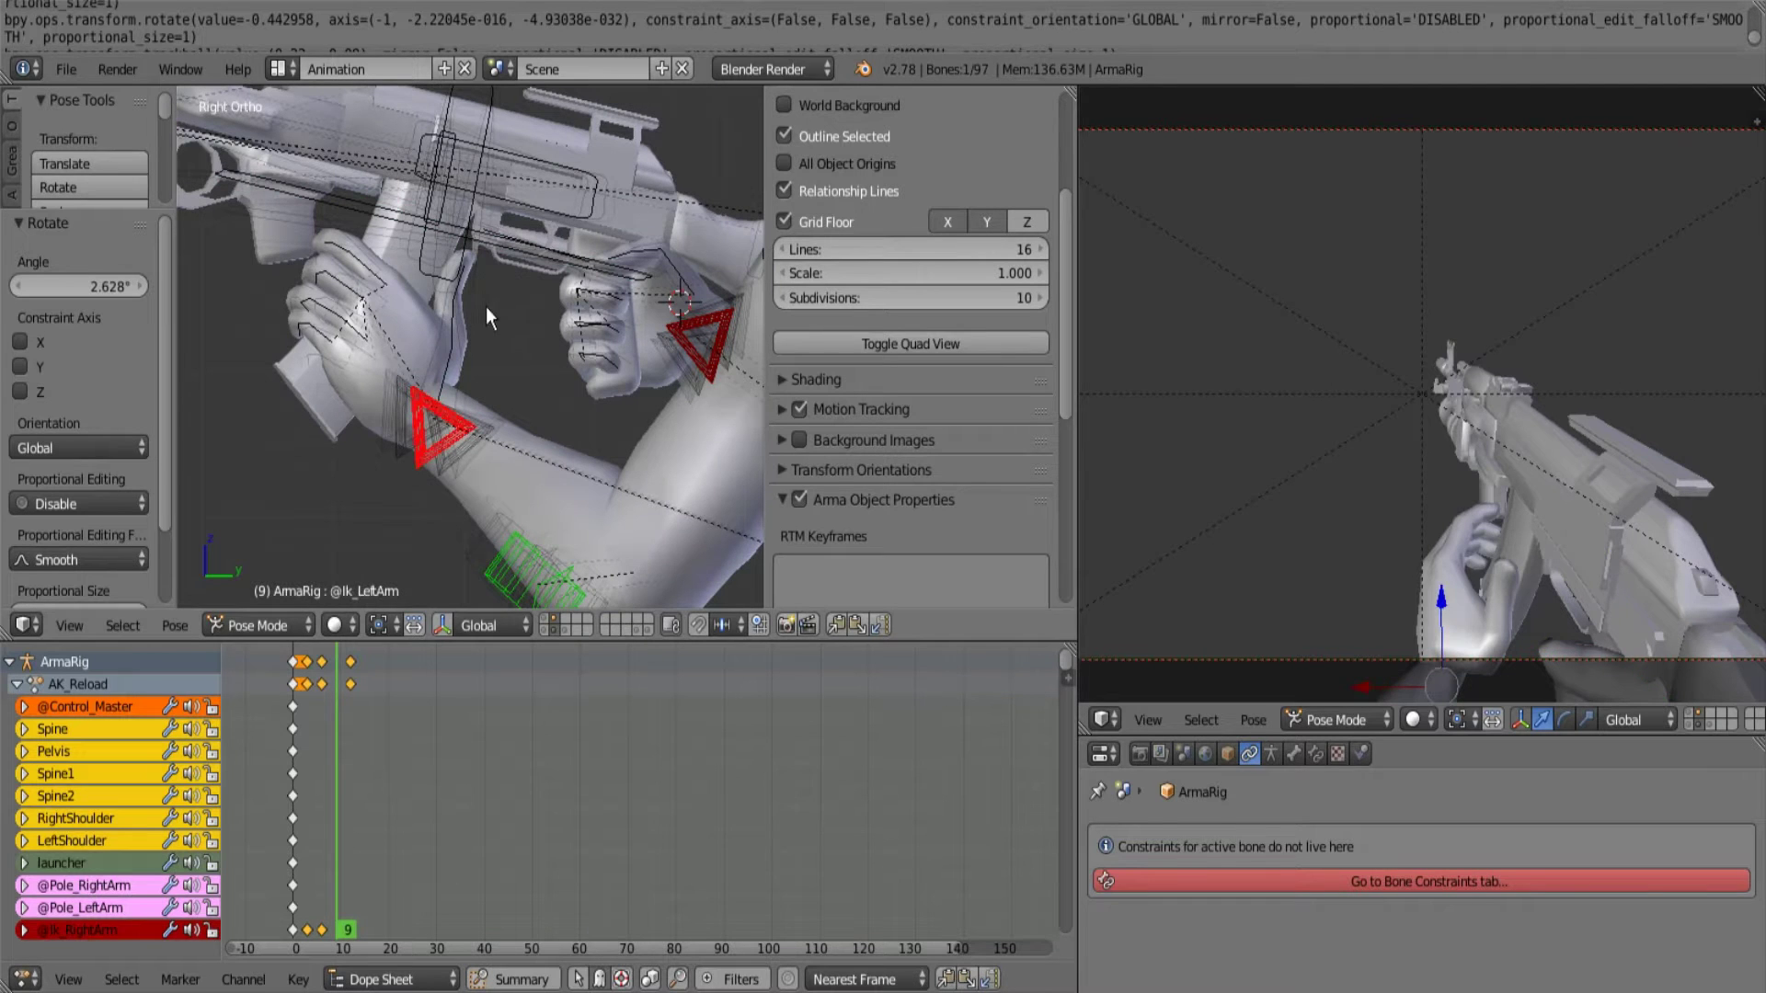
{"action": "key", "text": "g"}
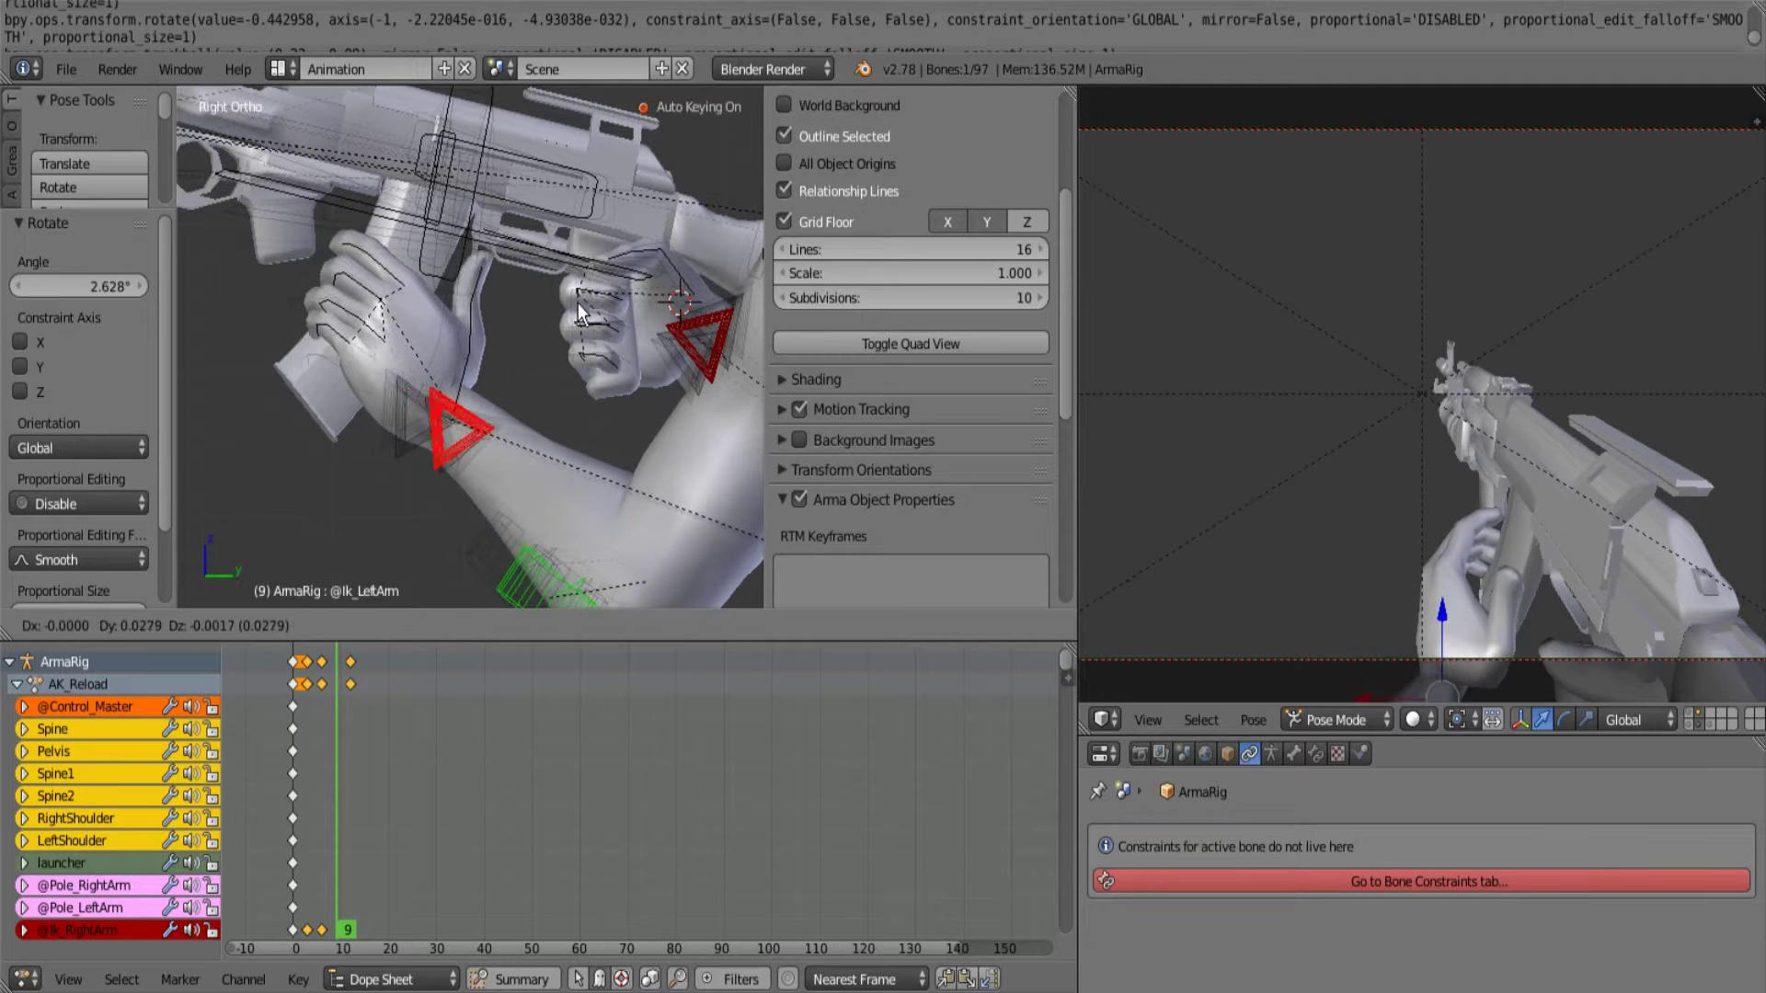
{"action": "left_click", "coordinate": [579, 295]}
{"action": "key", "text": "r"}
{"action": "key", "text": "r"}
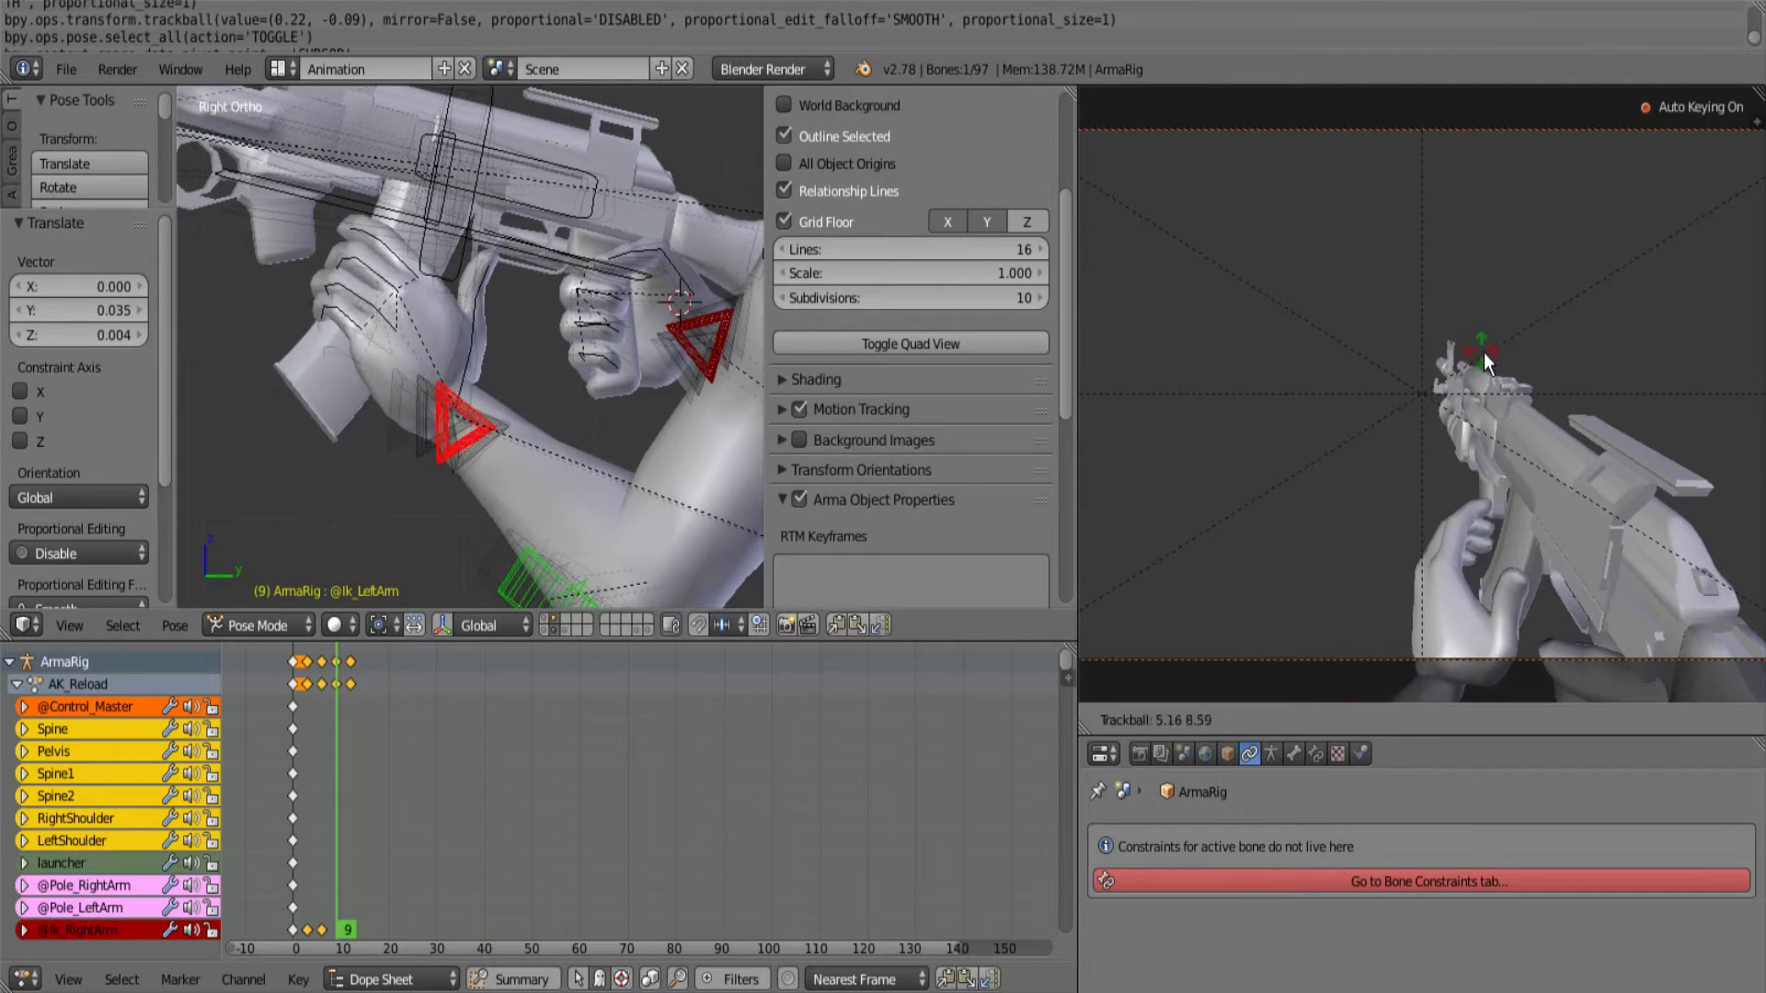
{"action": "left_click", "coordinate": [1484, 352]}
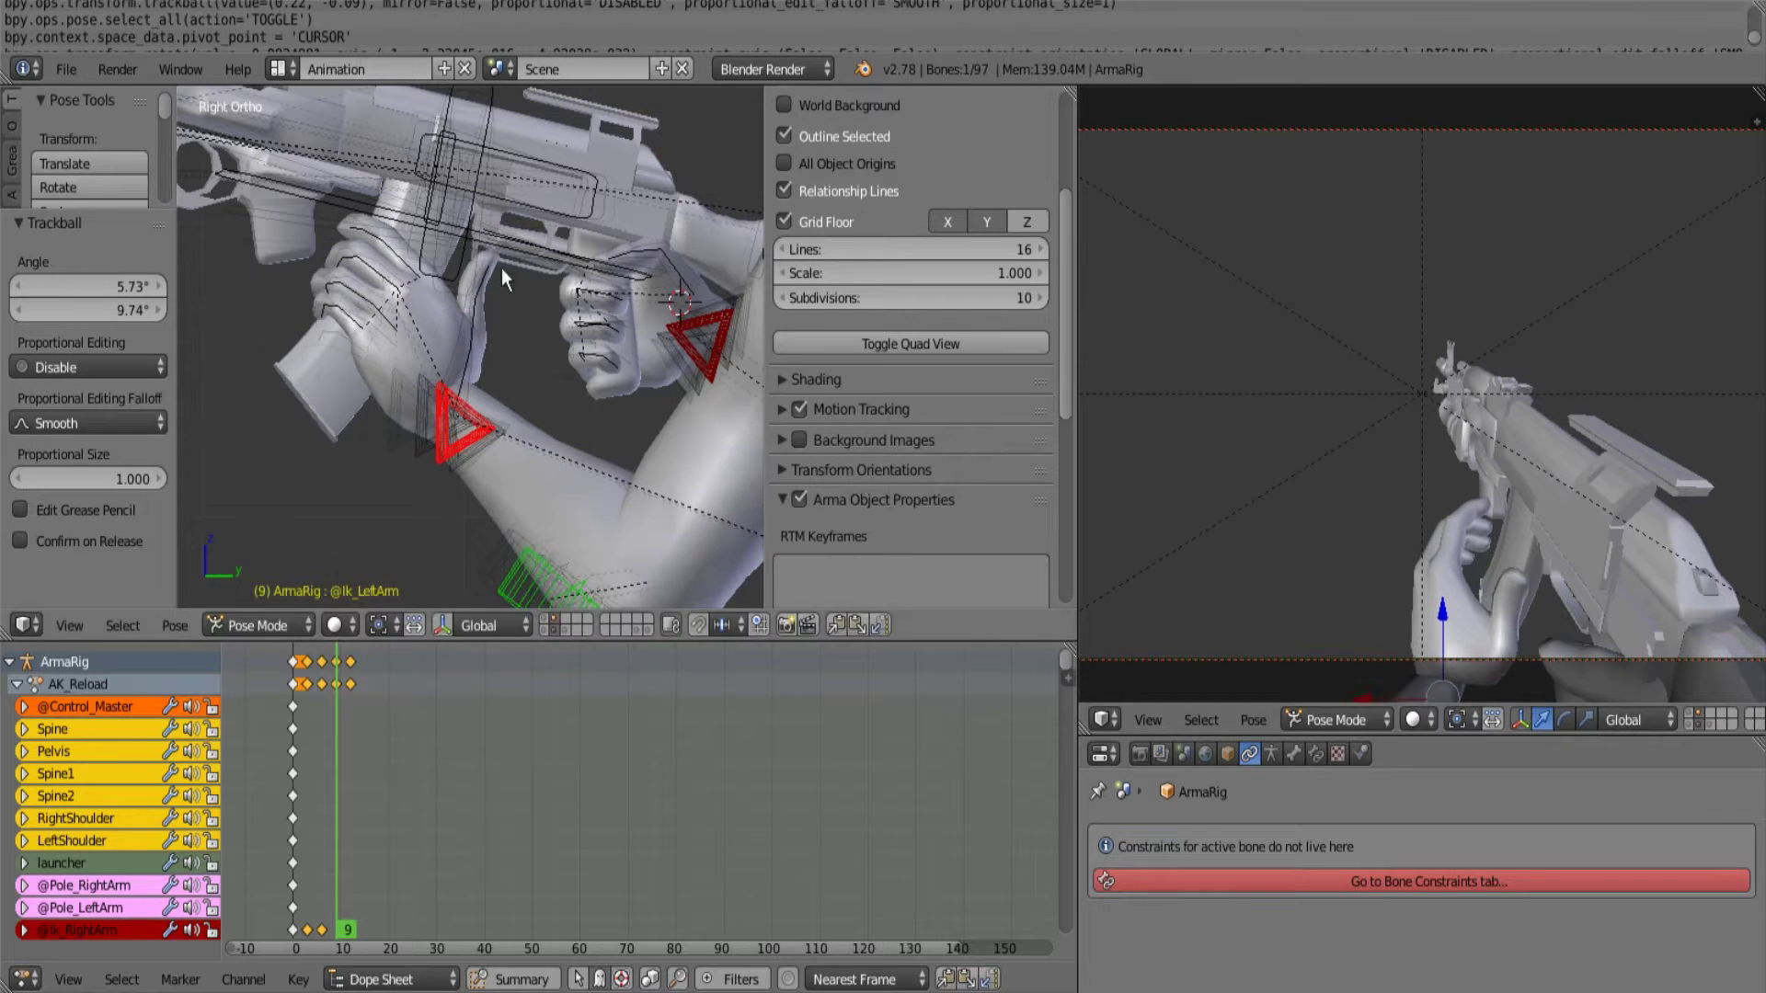
{"action": "key", "text": "r"}
{"action": "key", "text": "r"}
{"action": "left_click", "coordinate": [1328, 310]}
{"action": "key", "text": "g"}
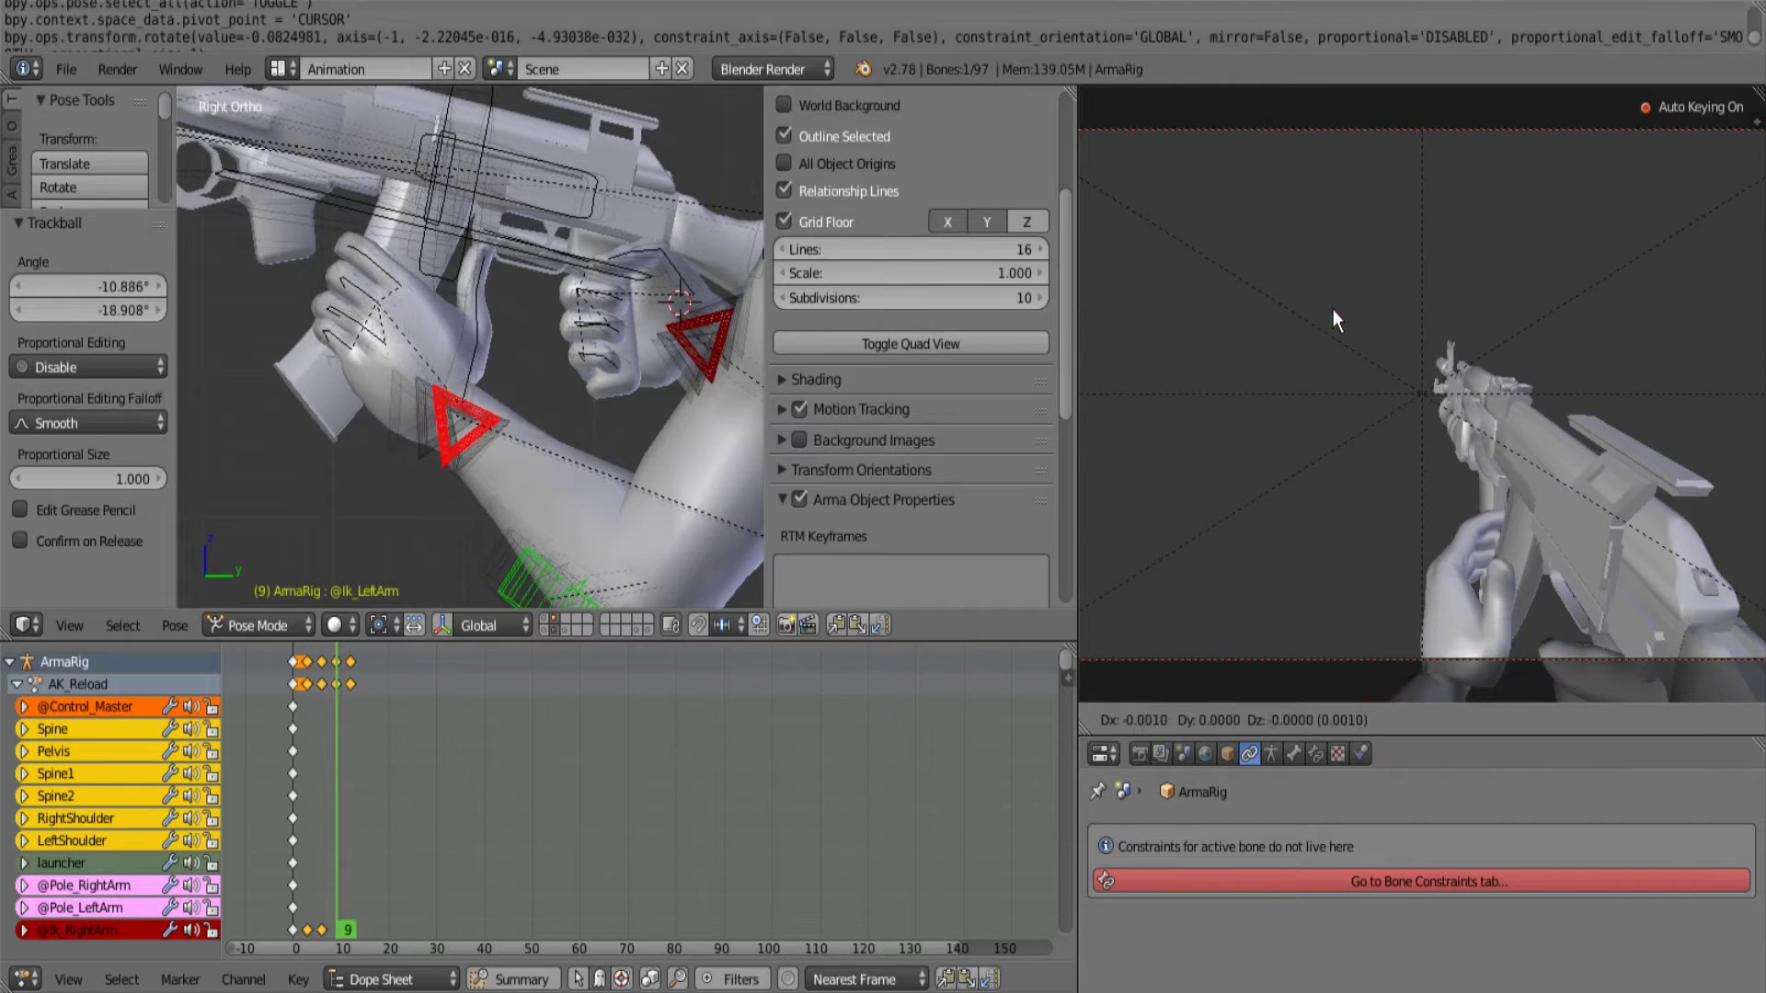
{"action": "left_click", "coordinate": [1361, 302]}
Rotate LeftHandThumb1 to grip the rifle, then replay from frame 0.
{"action": "right_click", "coordinate": [465, 372]}
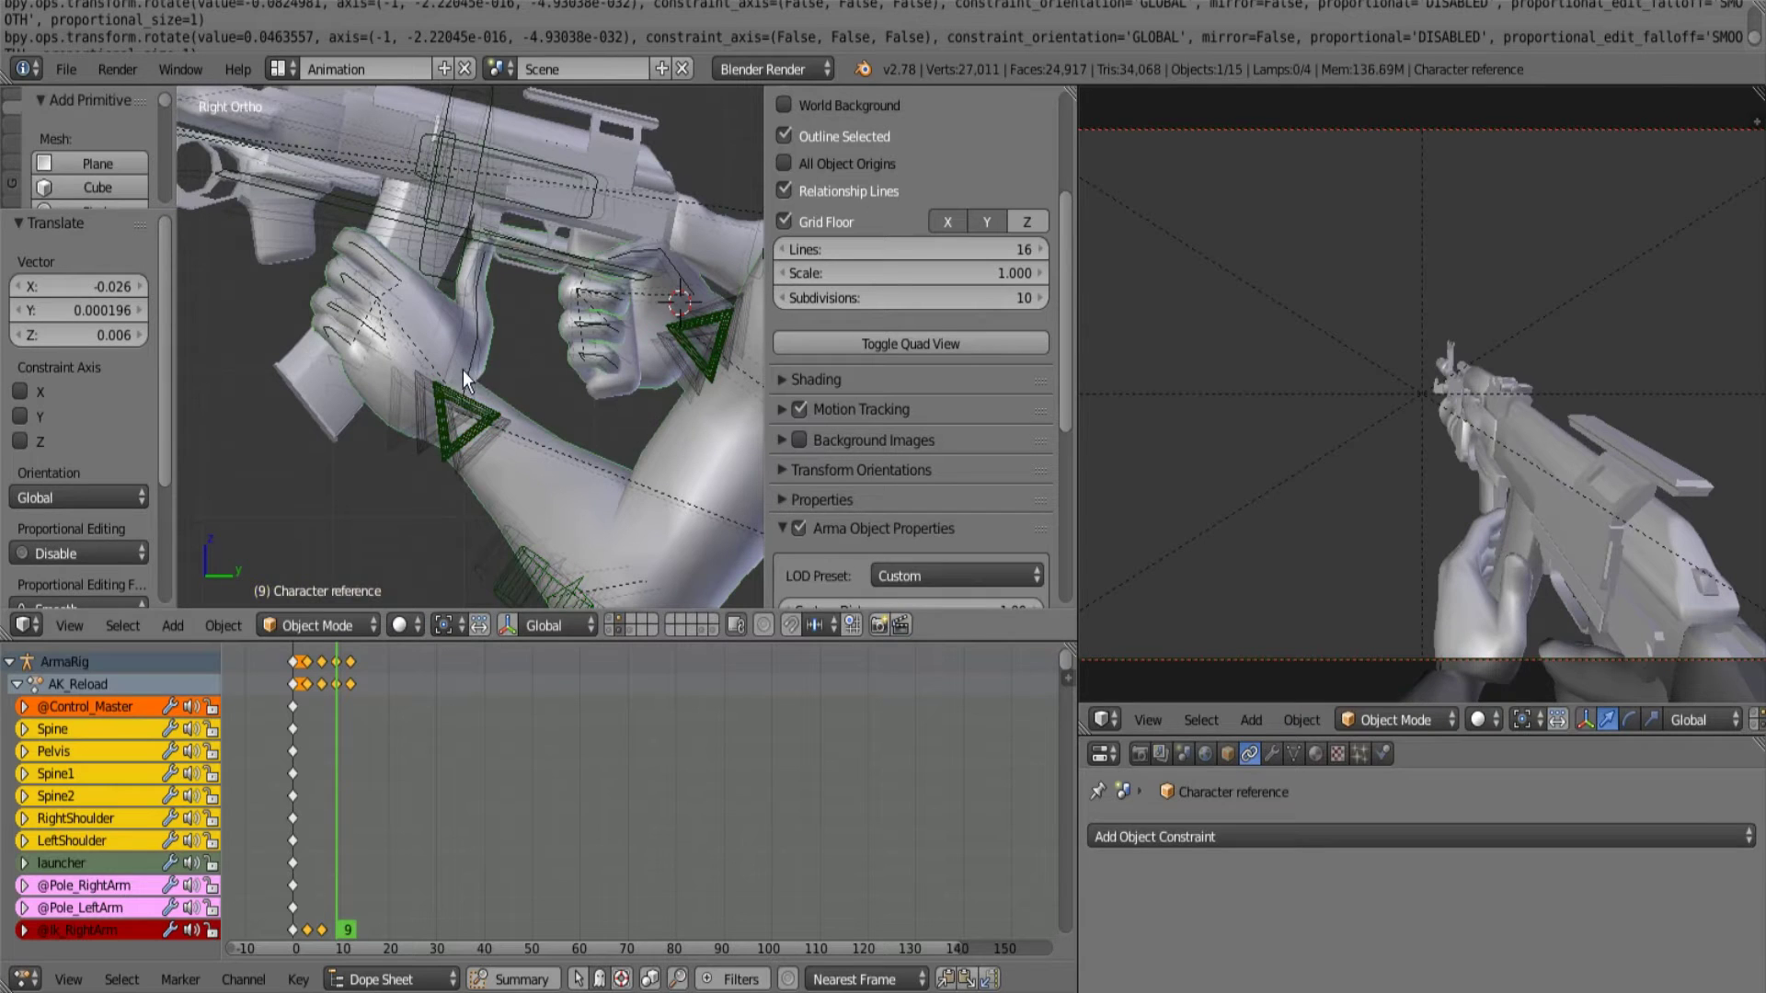
{"action": "right_click", "coordinate": [468, 366]}
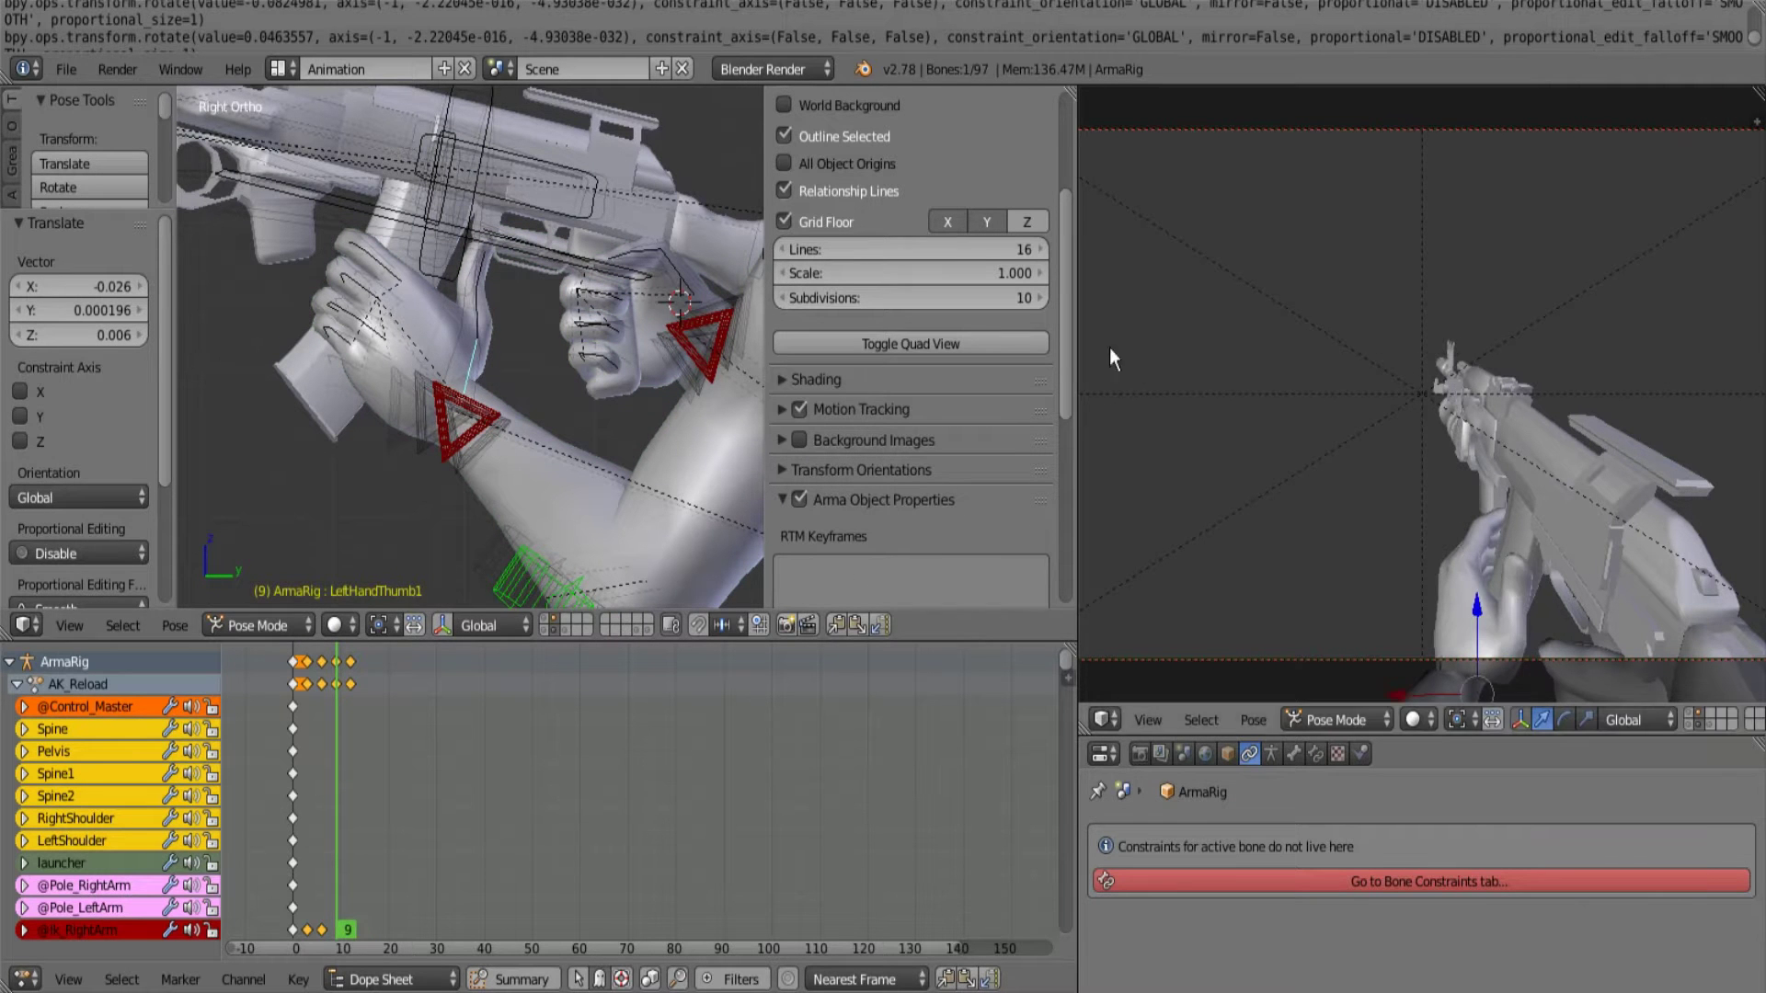
{"action": "key", "text": "r"}
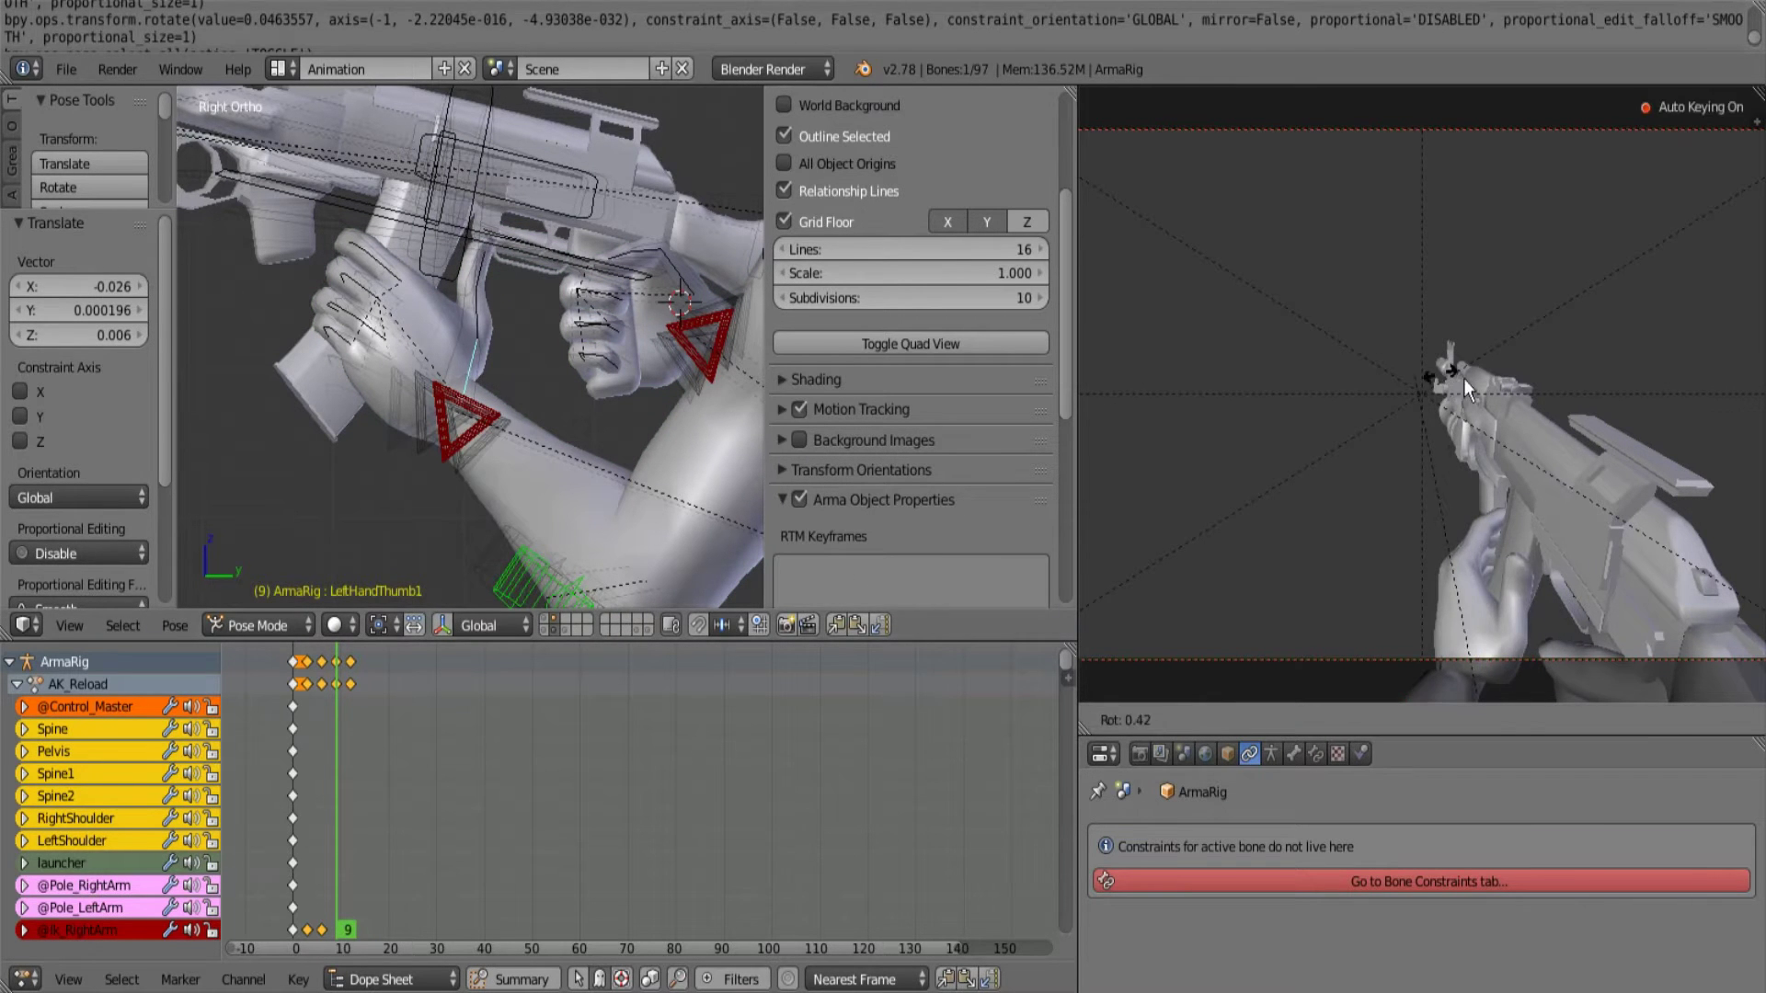
{"action": "left_click", "coordinate": [1472, 383]}
{"action": "key", "text": "r"}
{"action": "key", "text": "r"}
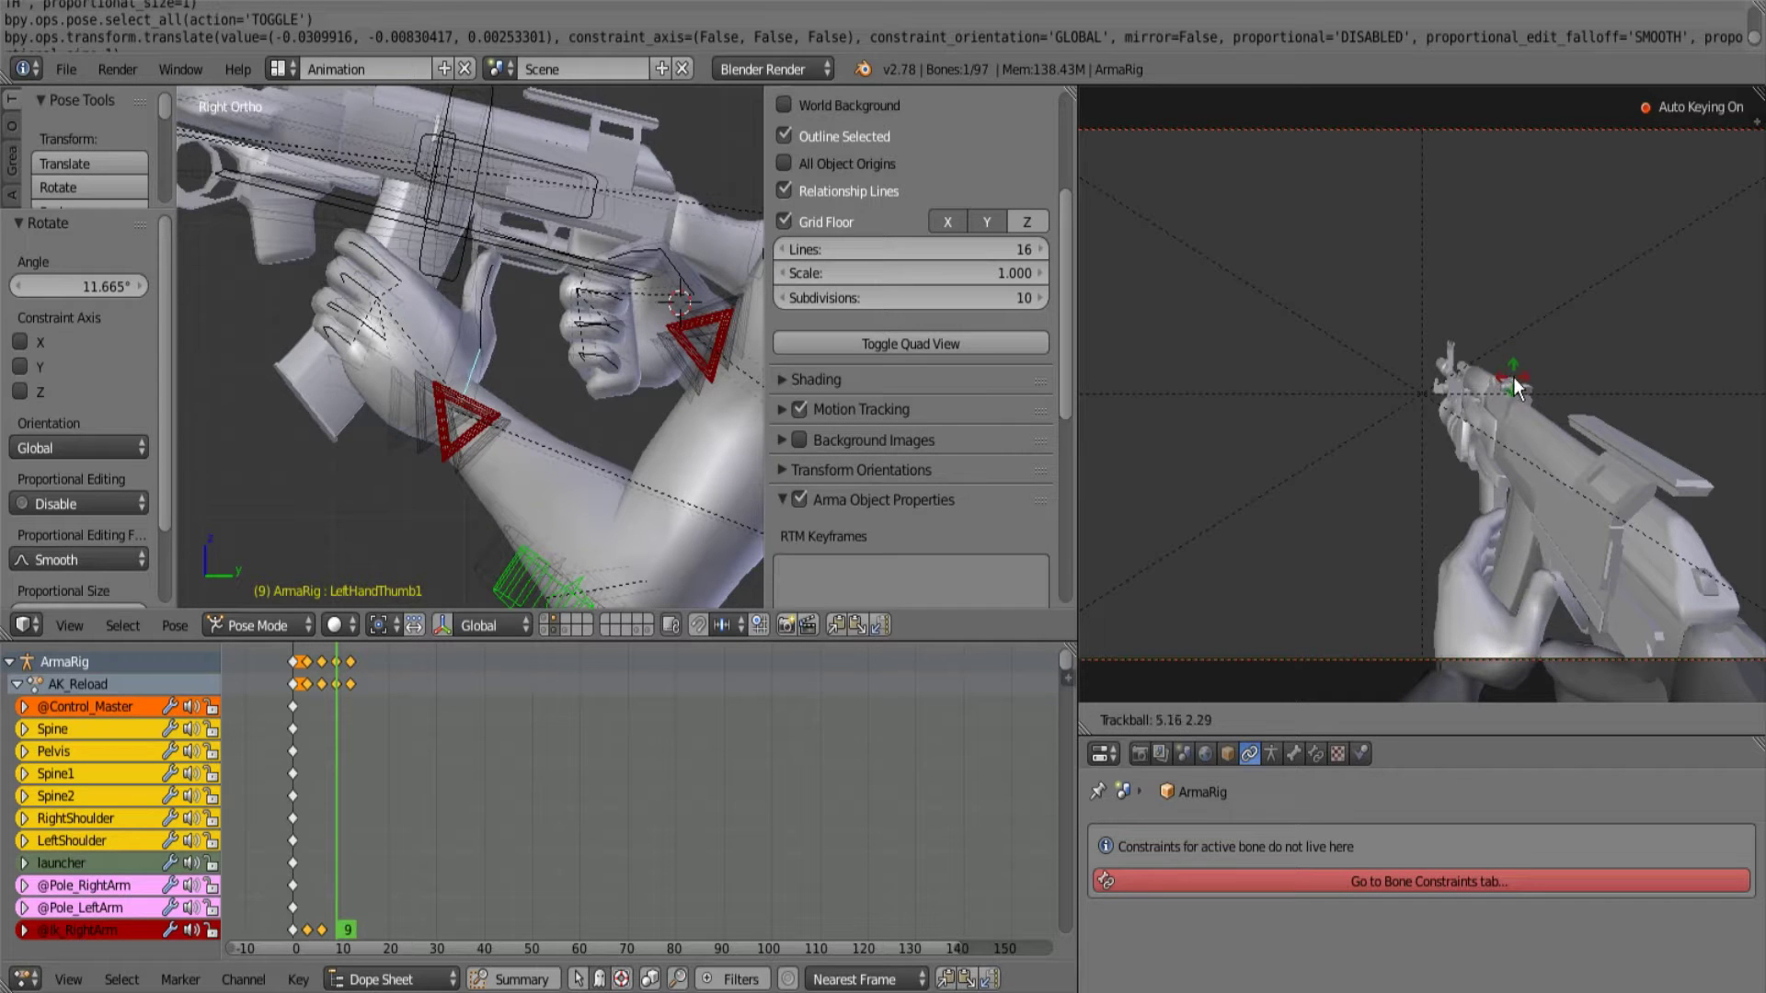
{"action": "left_click", "coordinate": [1513, 377]}
{"action": "left_click", "coordinate": [296, 680]}
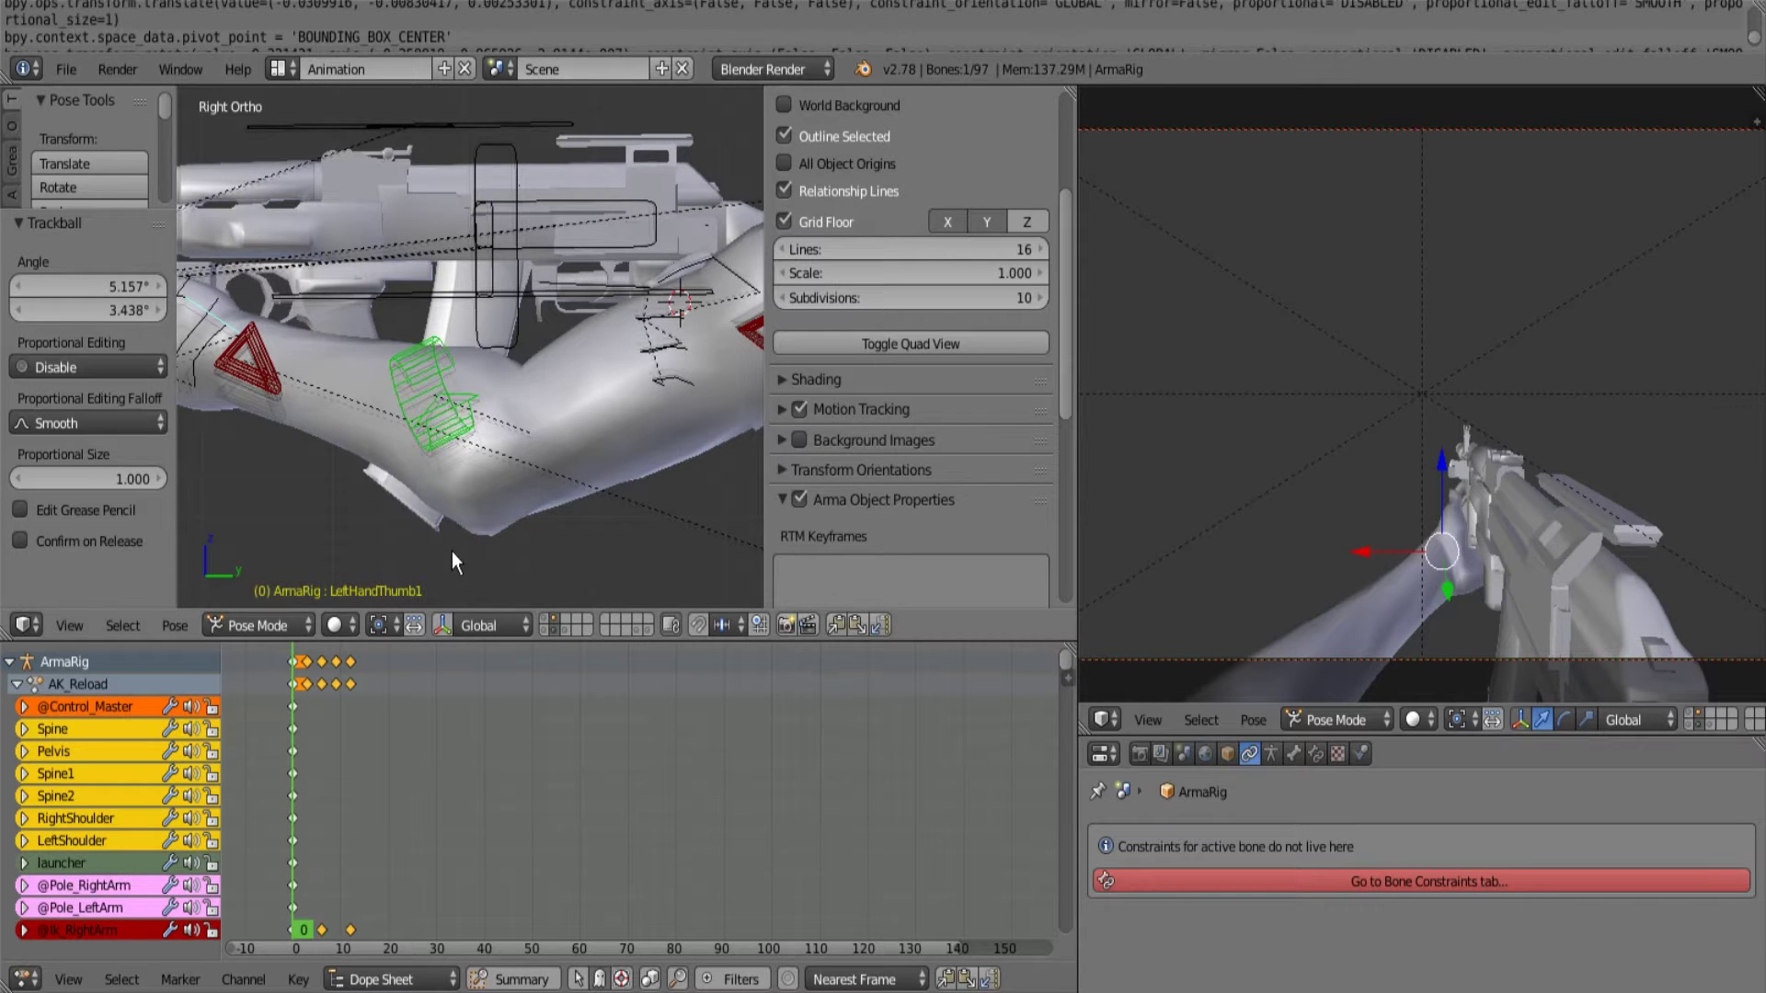
{"action": "key", "text": "alt+a"}
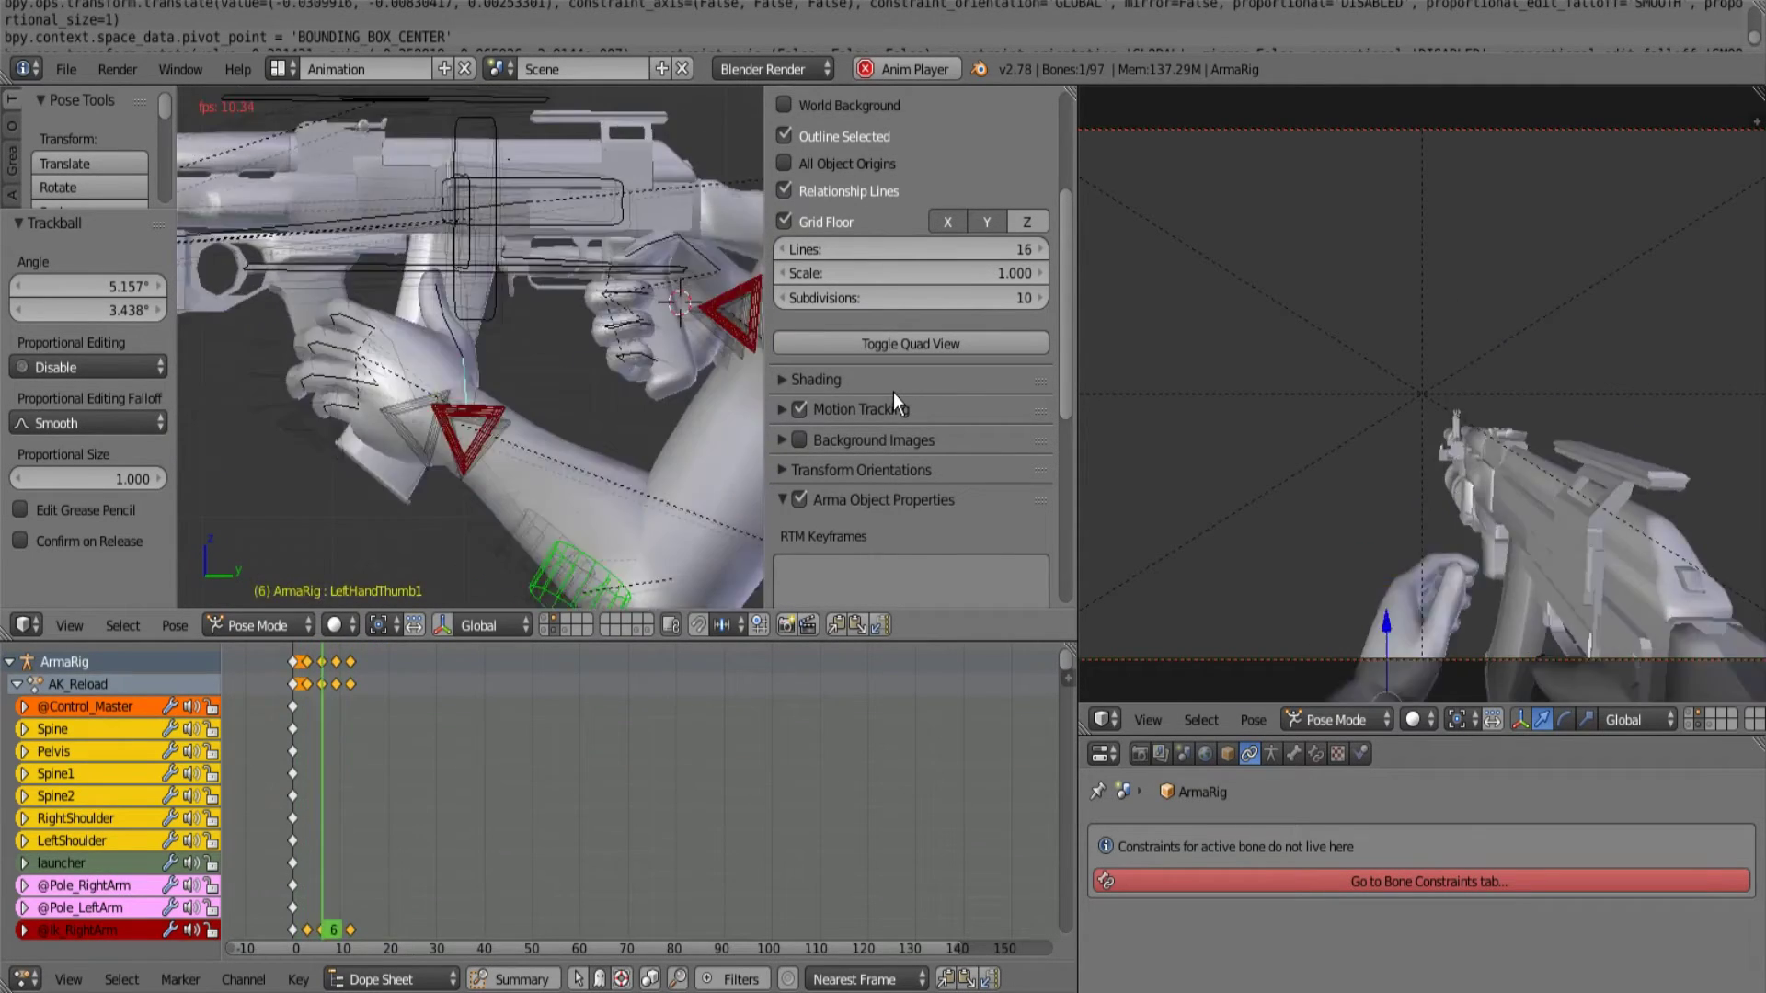
Zoom out and orbit the left view to see the whole character from above, then stop playback.
{"action": "scroll", "coordinate": [453, 380], "scroll_direction": "down", "scroll_amount": 6}
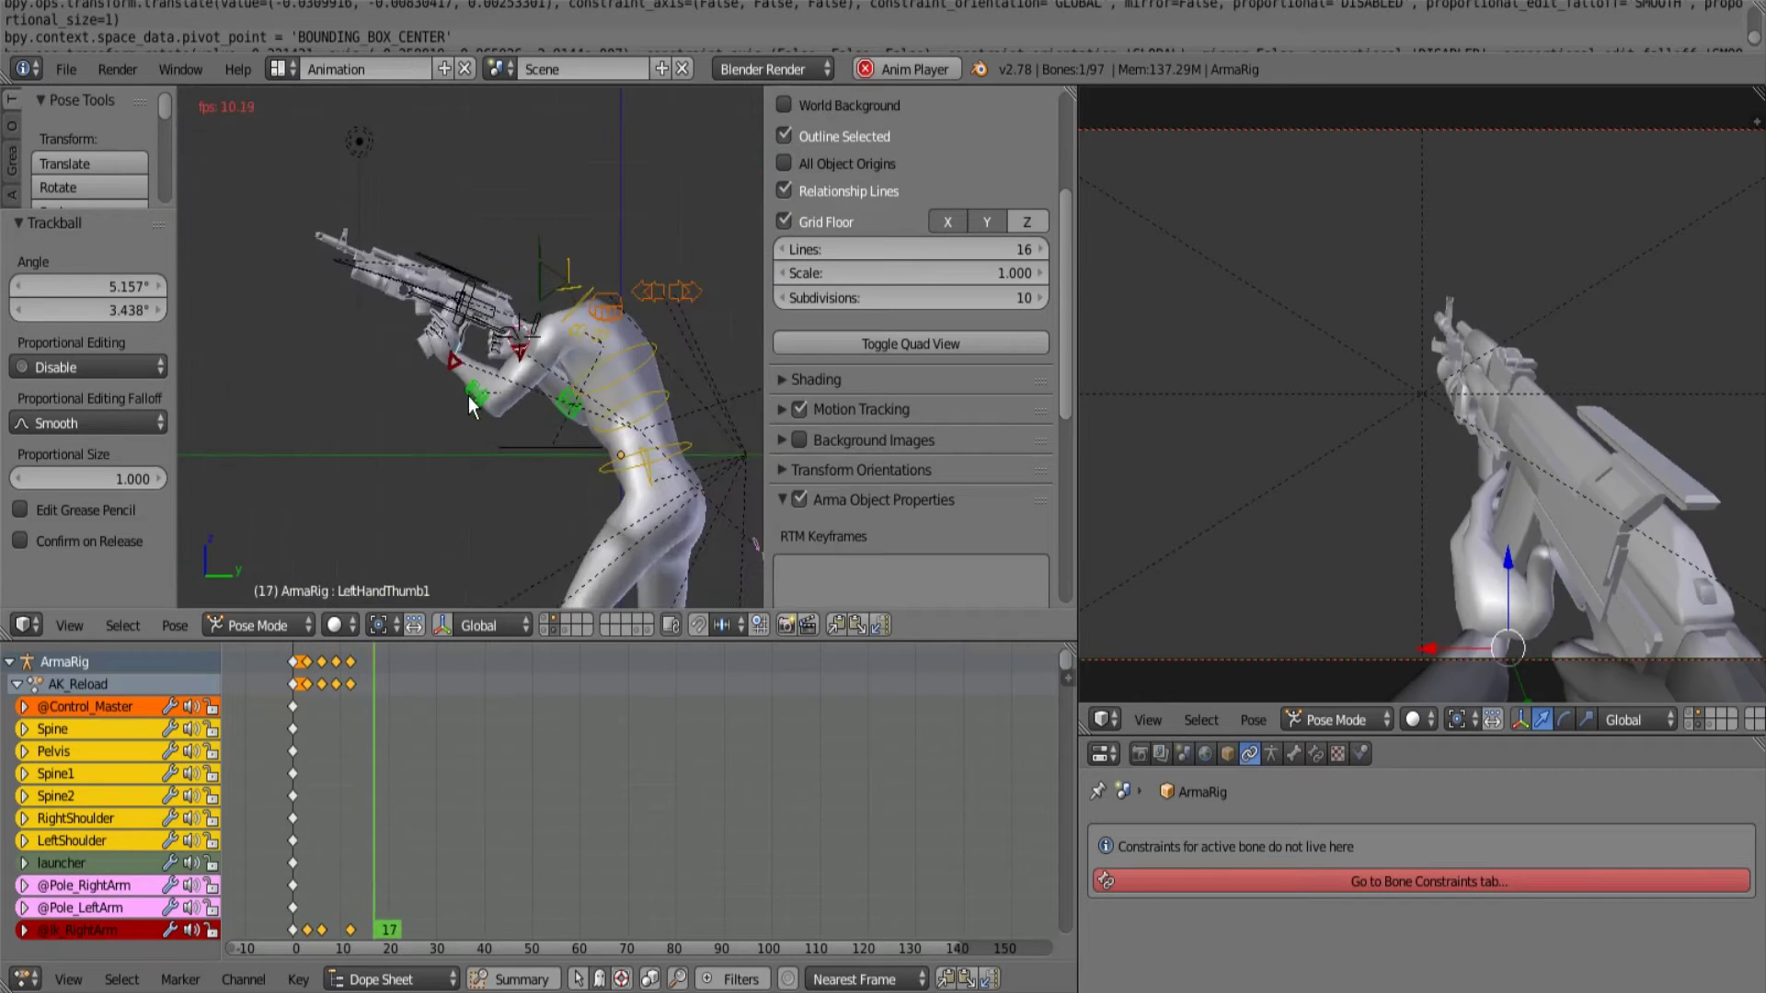
{"action": "middle_click_drag", "start_coordinate": [468, 396], "coordinate": [426, 289]}
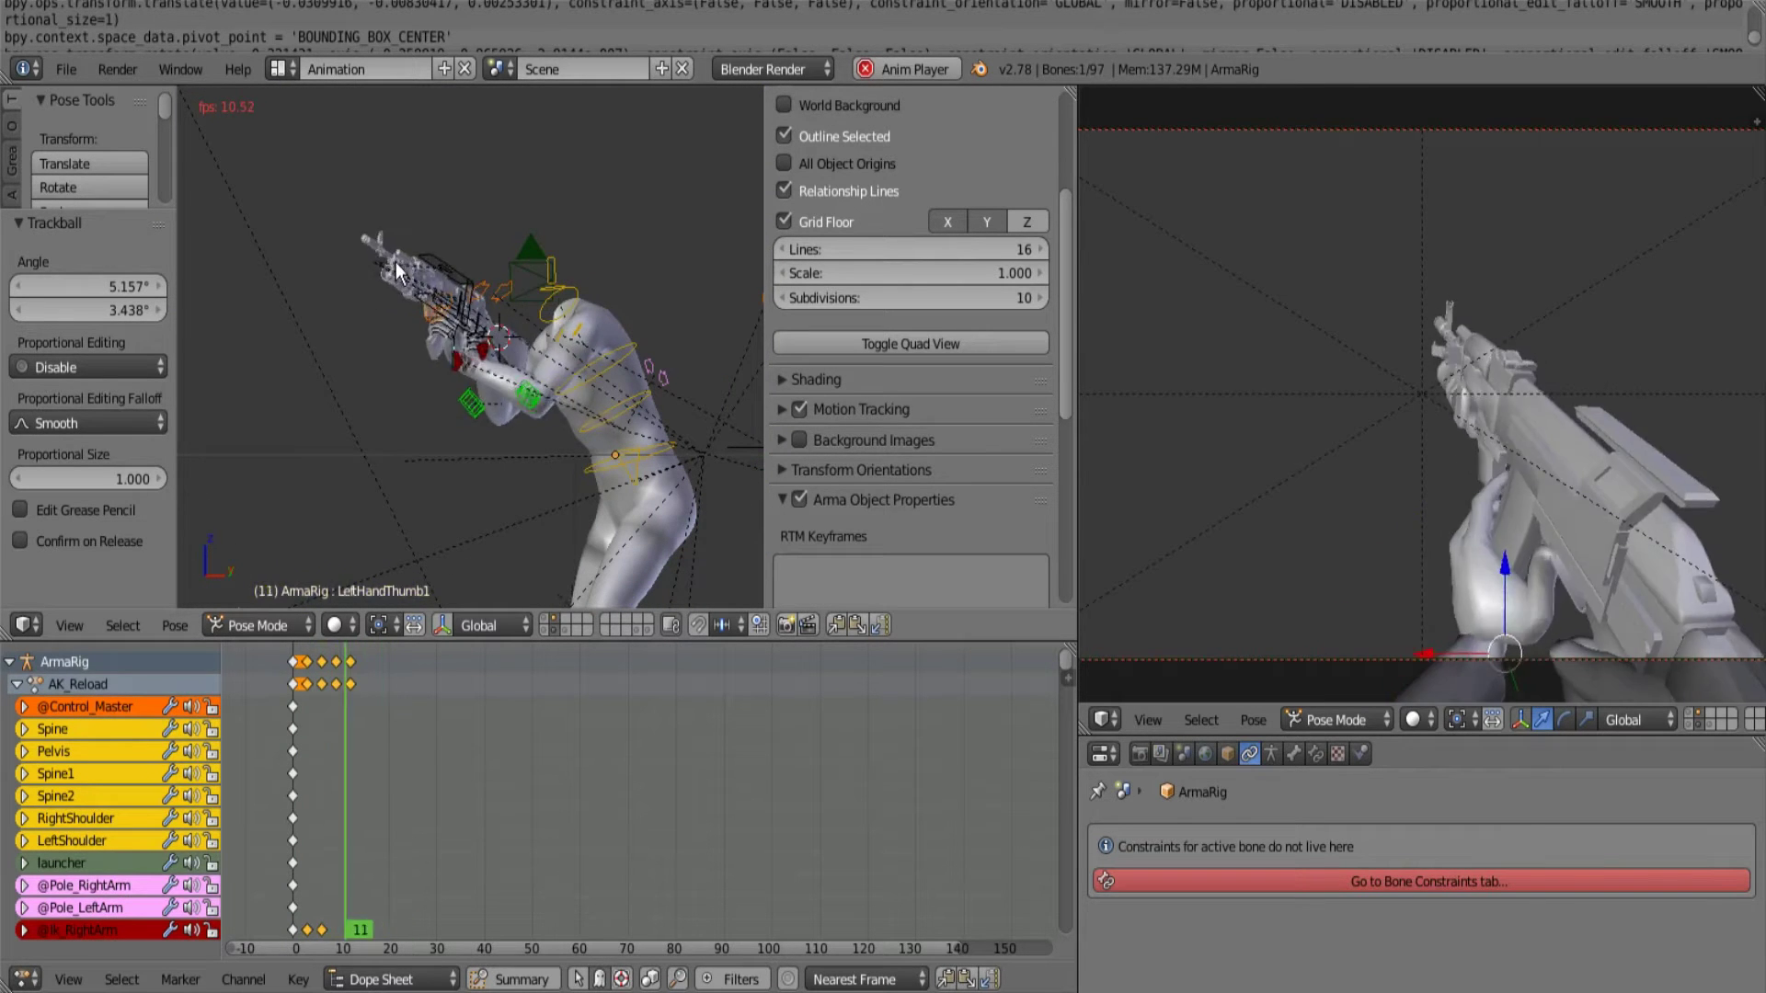
{"action": "key", "text": "alt+a"}
Delete the EdgeSplit modifier from the rifle object OBJ0001.001.
{"action": "right_click", "coordinate": [395, 262]}
{"action": "left_click", "coordinate": [1271, 751]}
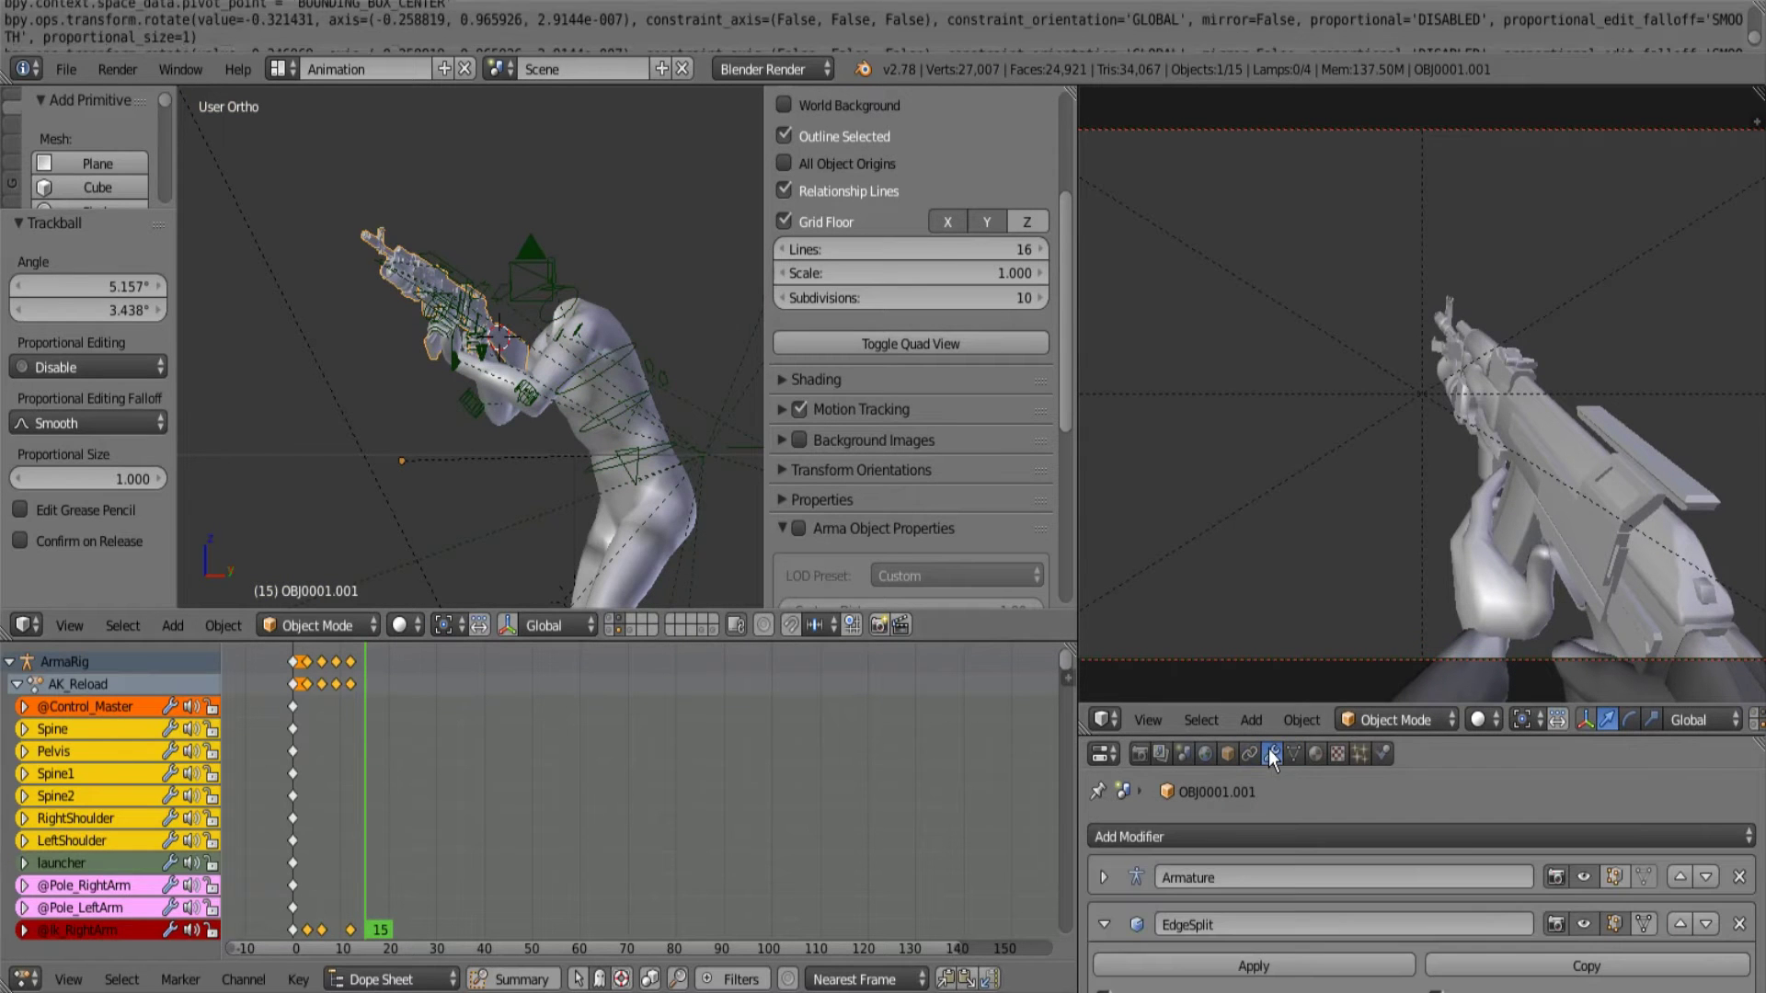
{"action": "left_click", "coordinate": [1741, 925]}
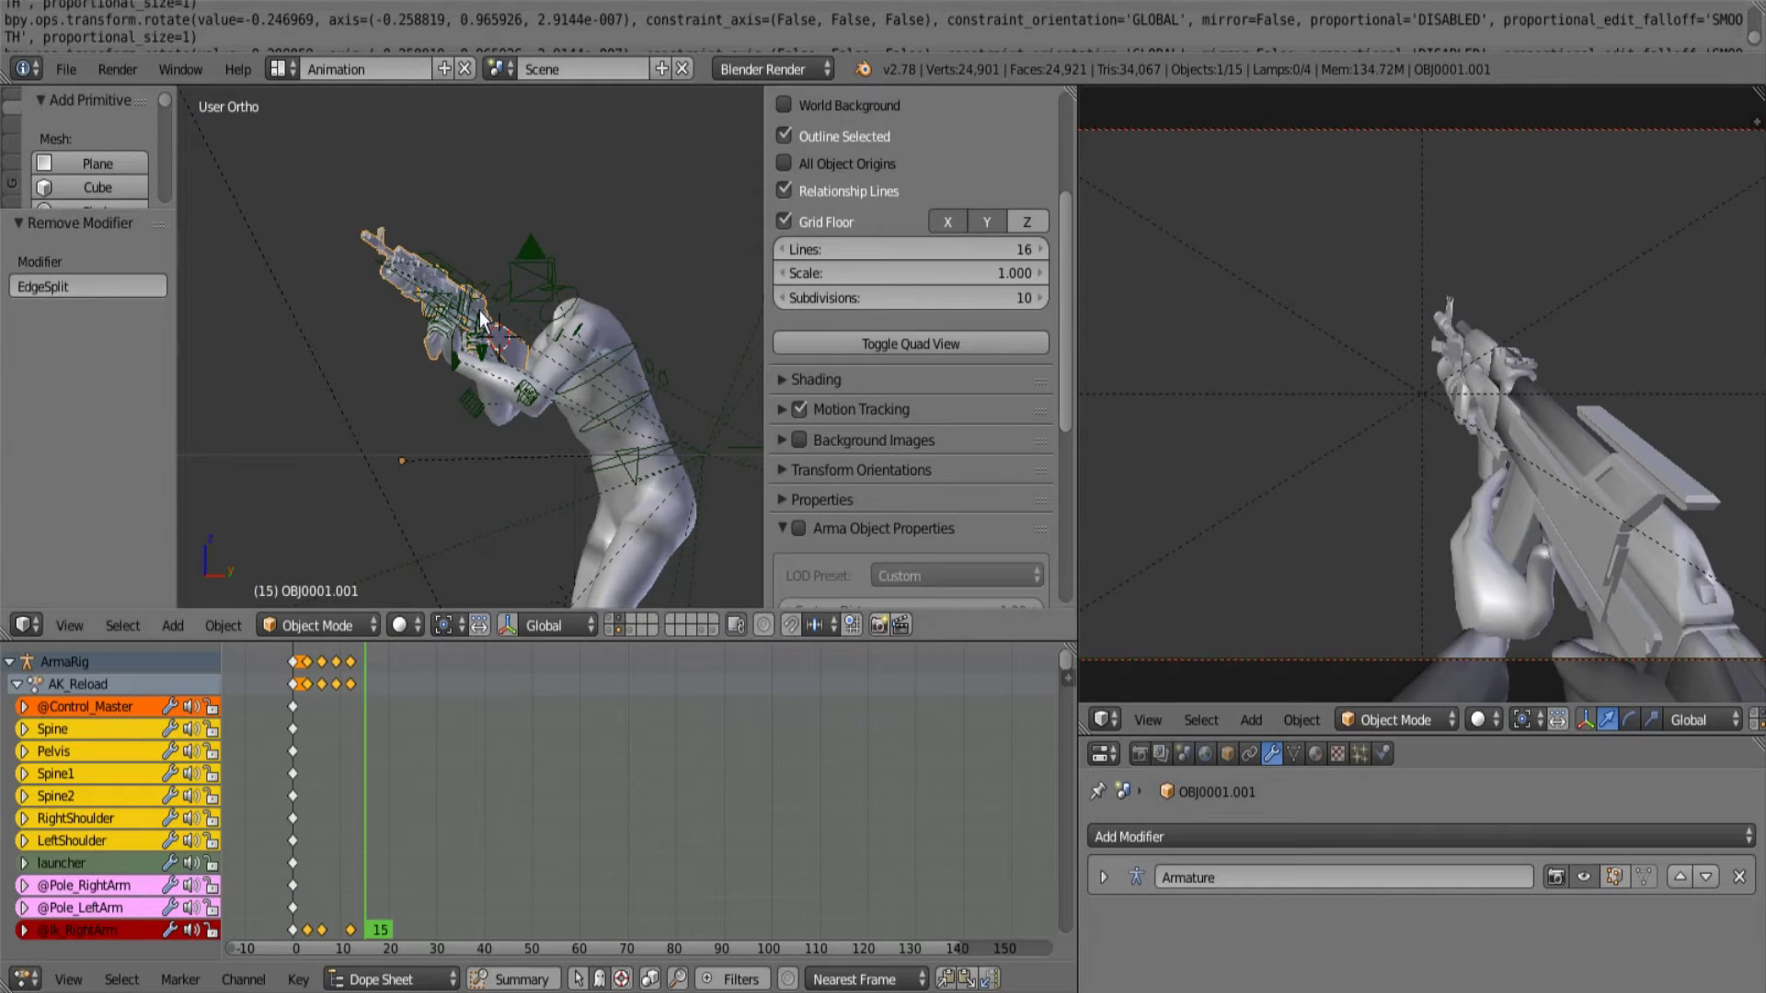
Replay the reload, scrub from frame 0 to about frame 11, and return the rig to Pose Mode.
{"action": "key", "text": "alt+a"}
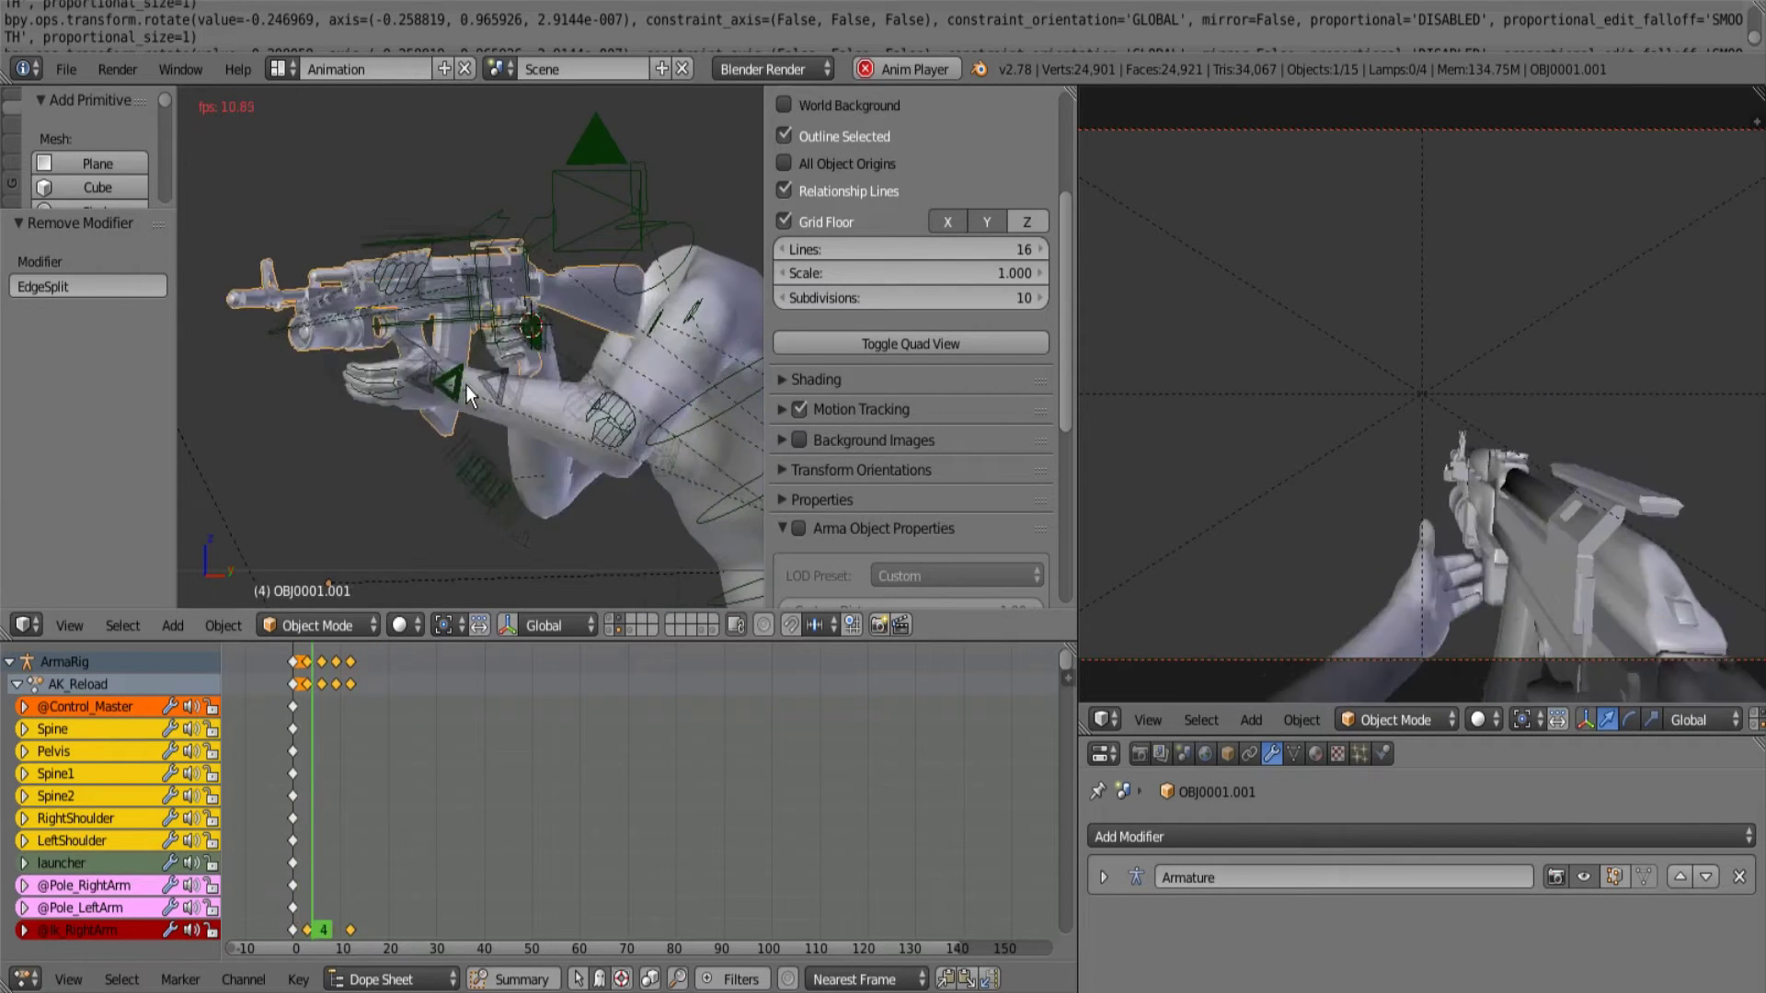
{"action": "key", "text": "alt+a"}
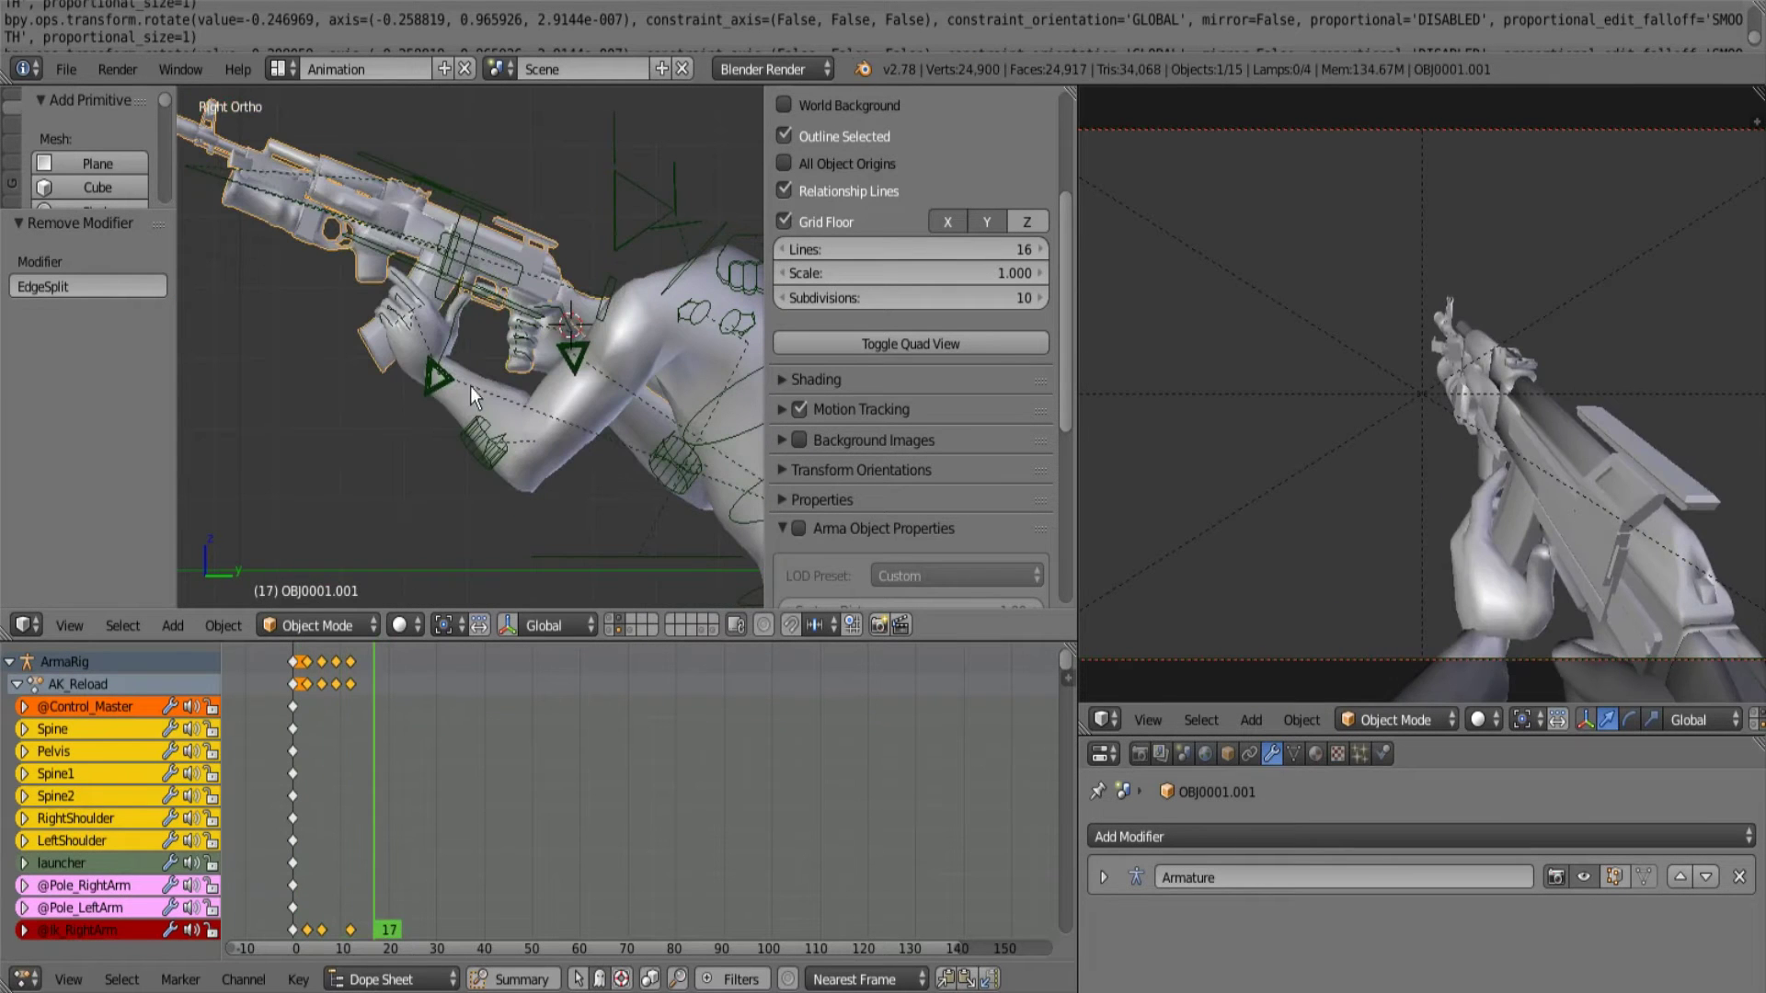
{"action": "left_click", "coordinate": [291, 732]}
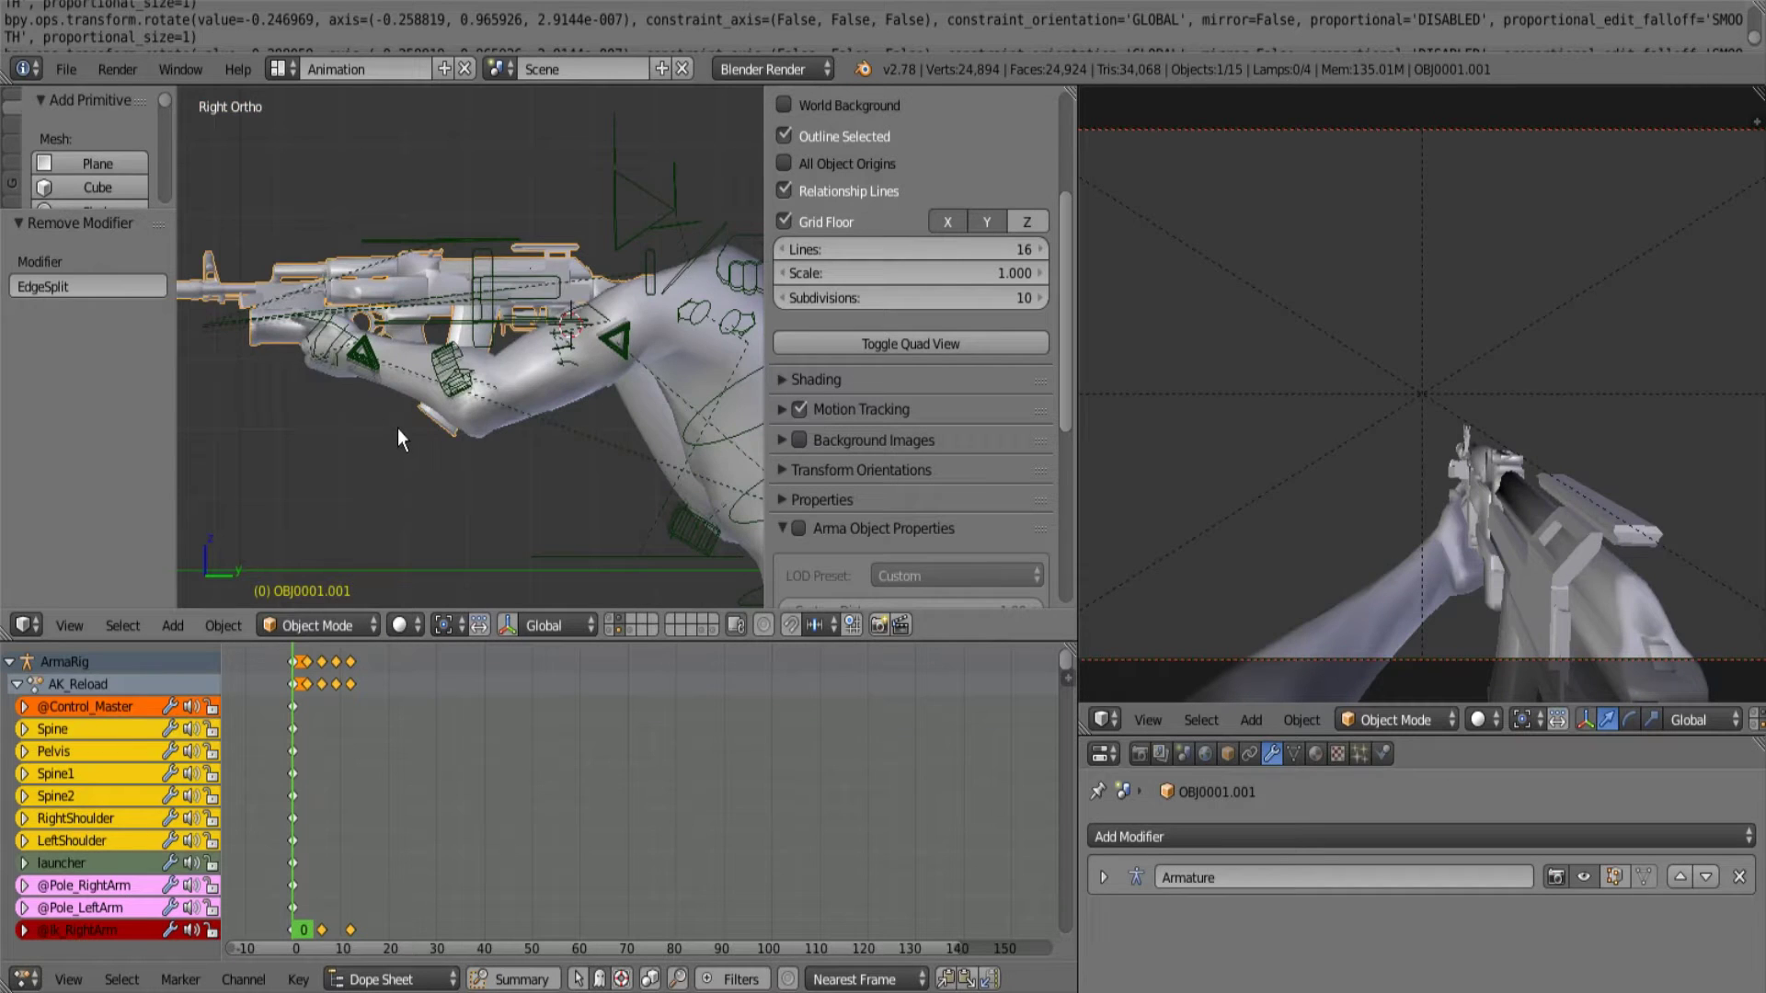
{"action": "scroll", "coordinate": [517, 434], "scroll_direction": "up", "scroll_amount": 5}
{"action": "scroll", "coordinate": [514, 438], "scroll_direction": "down", "scroll_amount": 6}
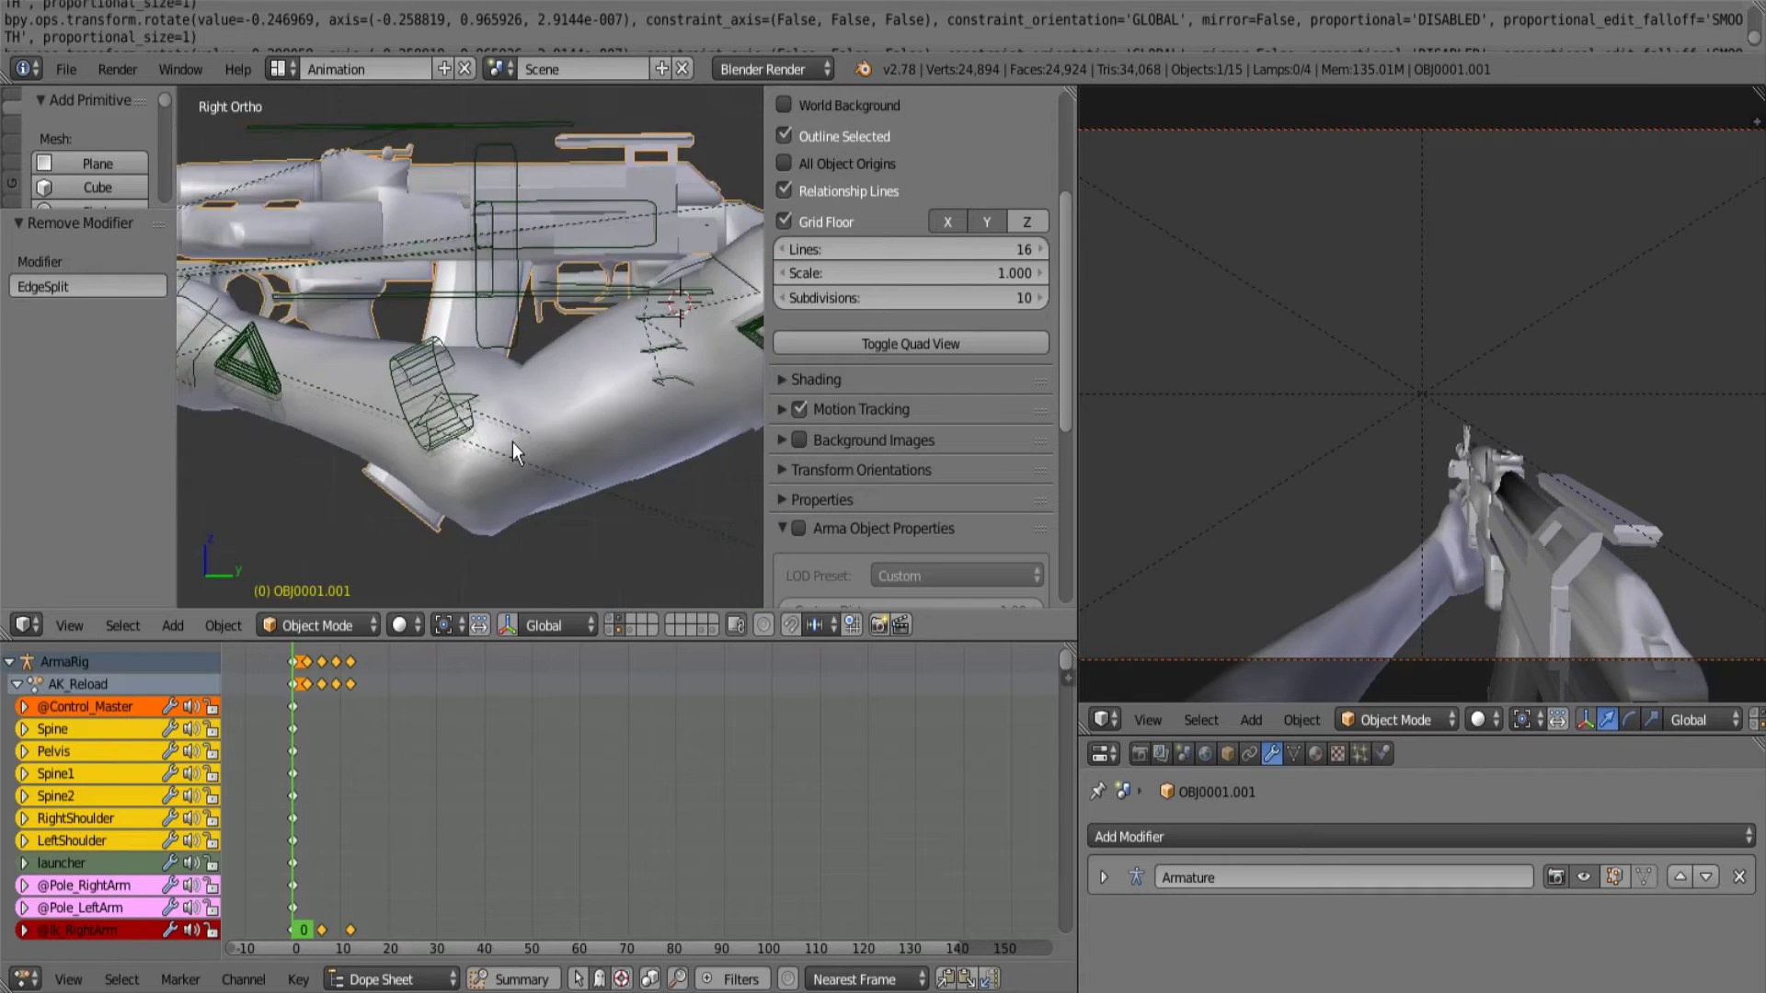
{"action": "scroll", "coordinate": [510, 437], "scroll_direction": "up", "scroll_amount": 2}
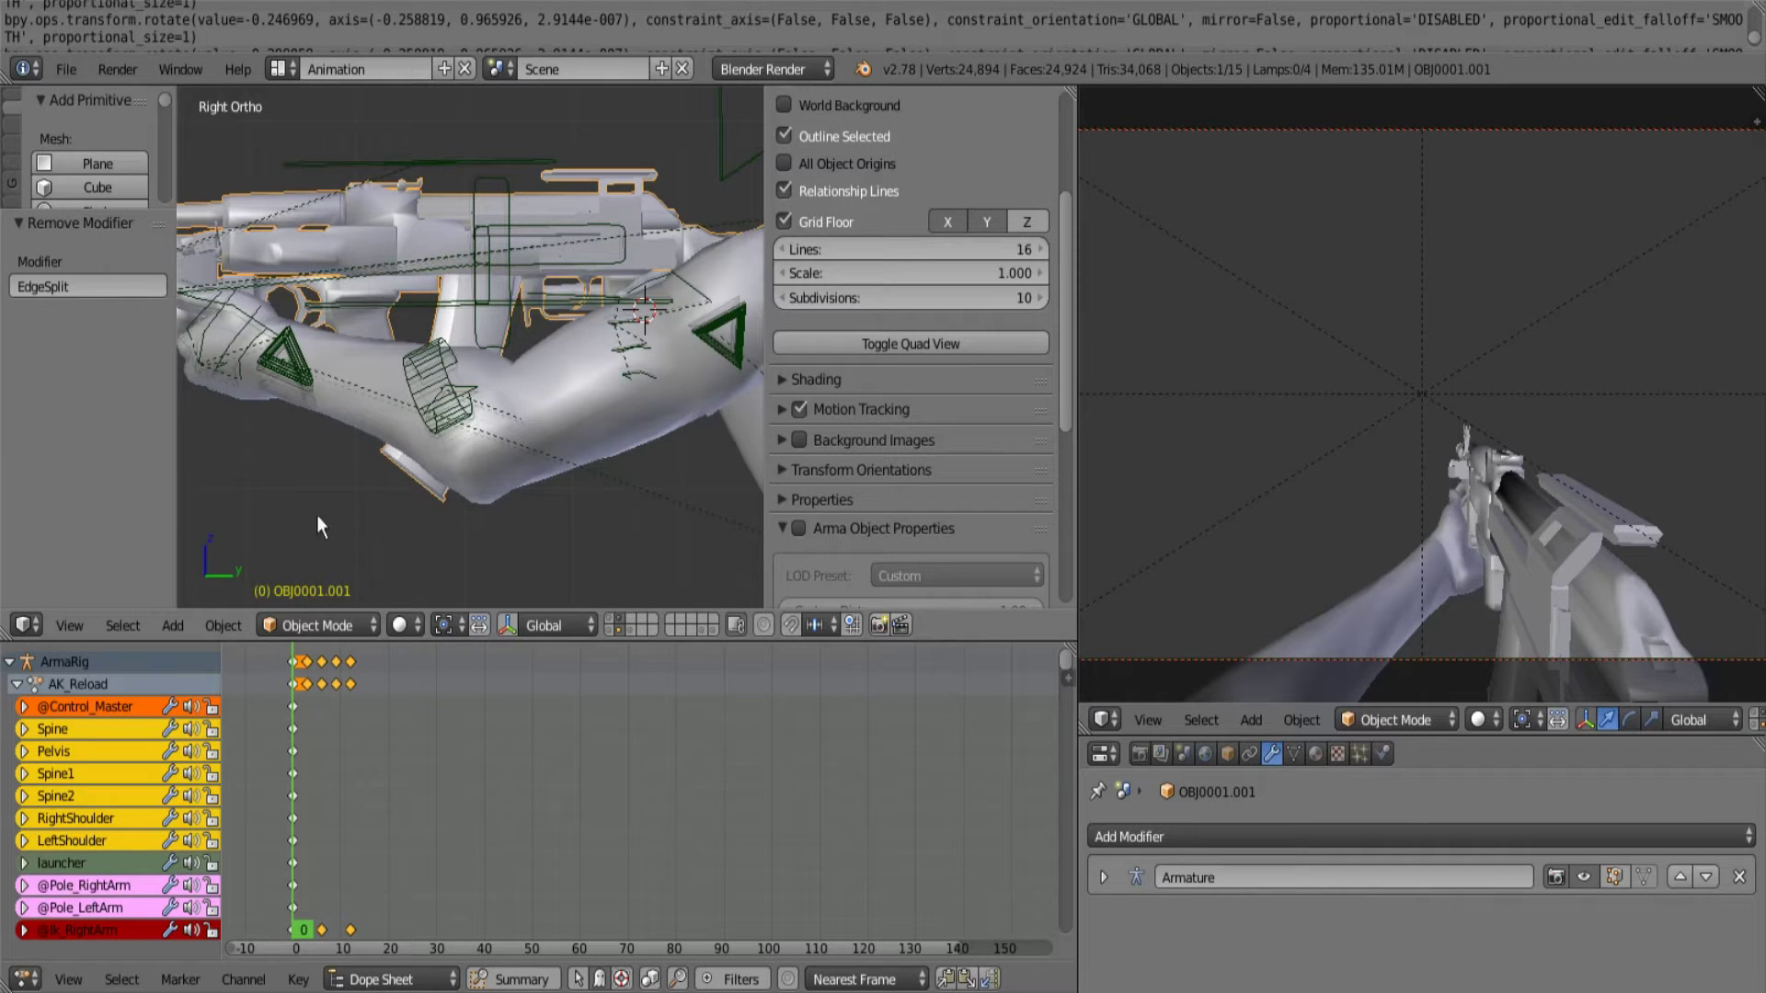
{"action": "left_click", "coordinate": [305, 693]}
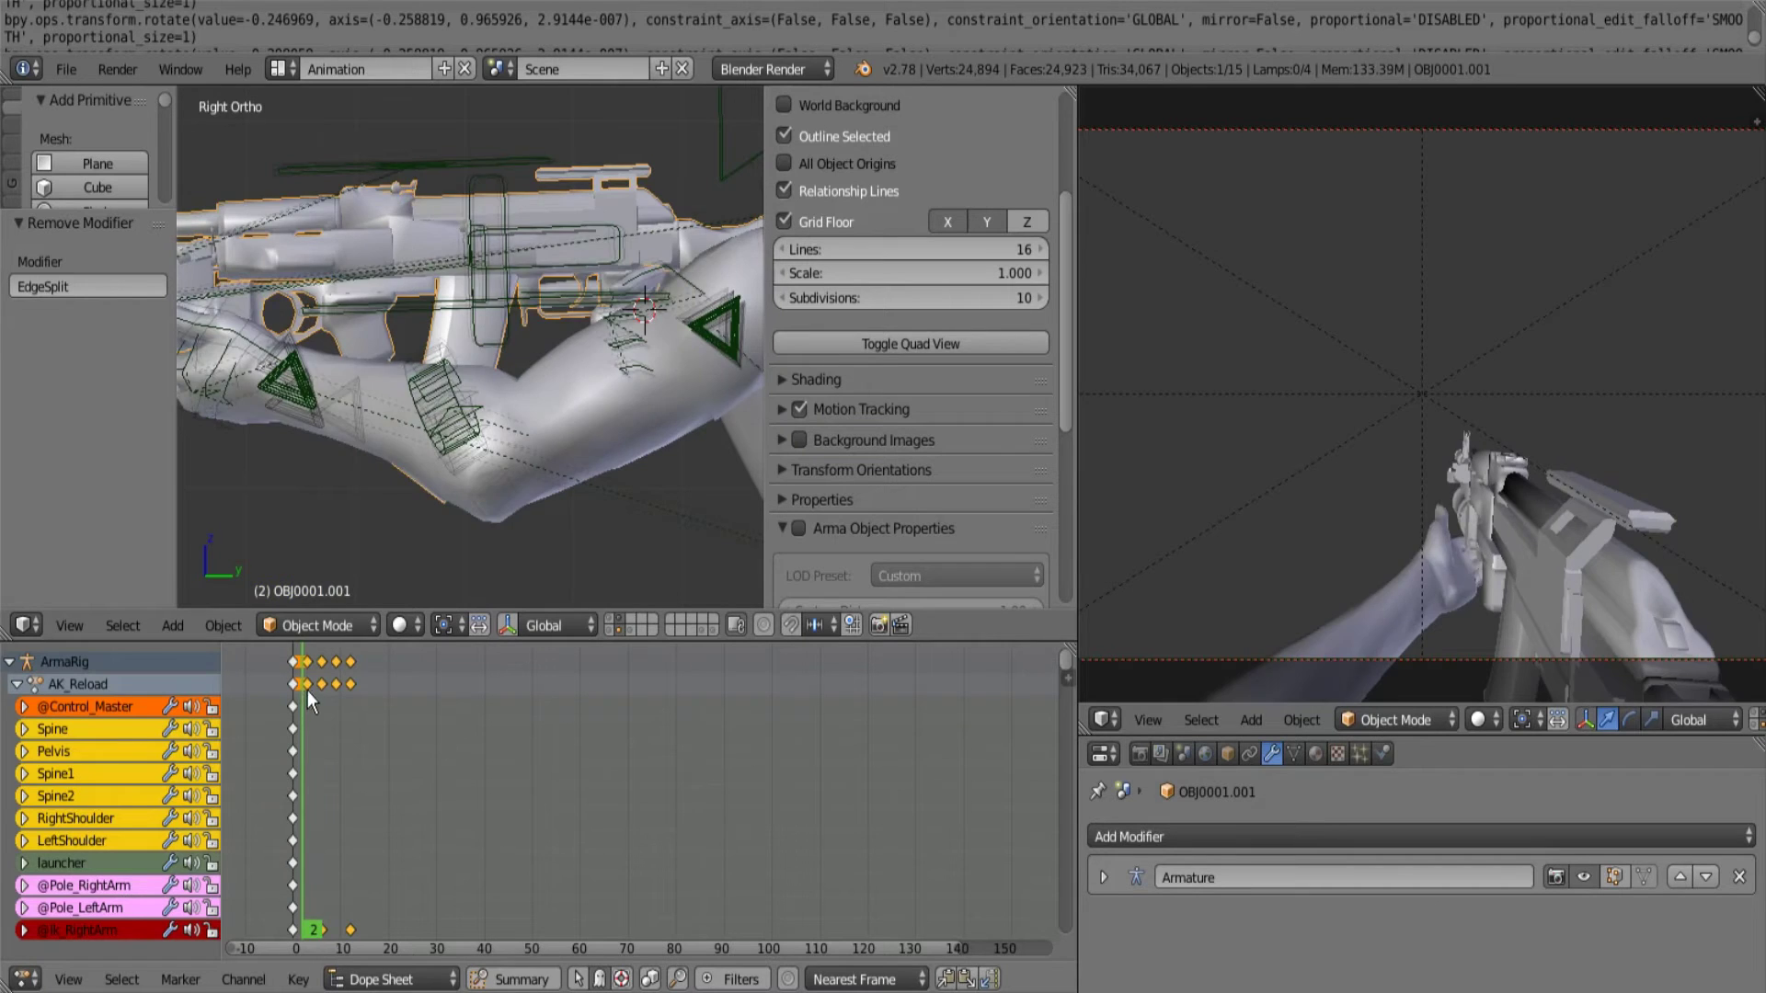
{"action": "left_click_drag", "start_coordinate": [308, 691], "coordinate": [349, 697]}
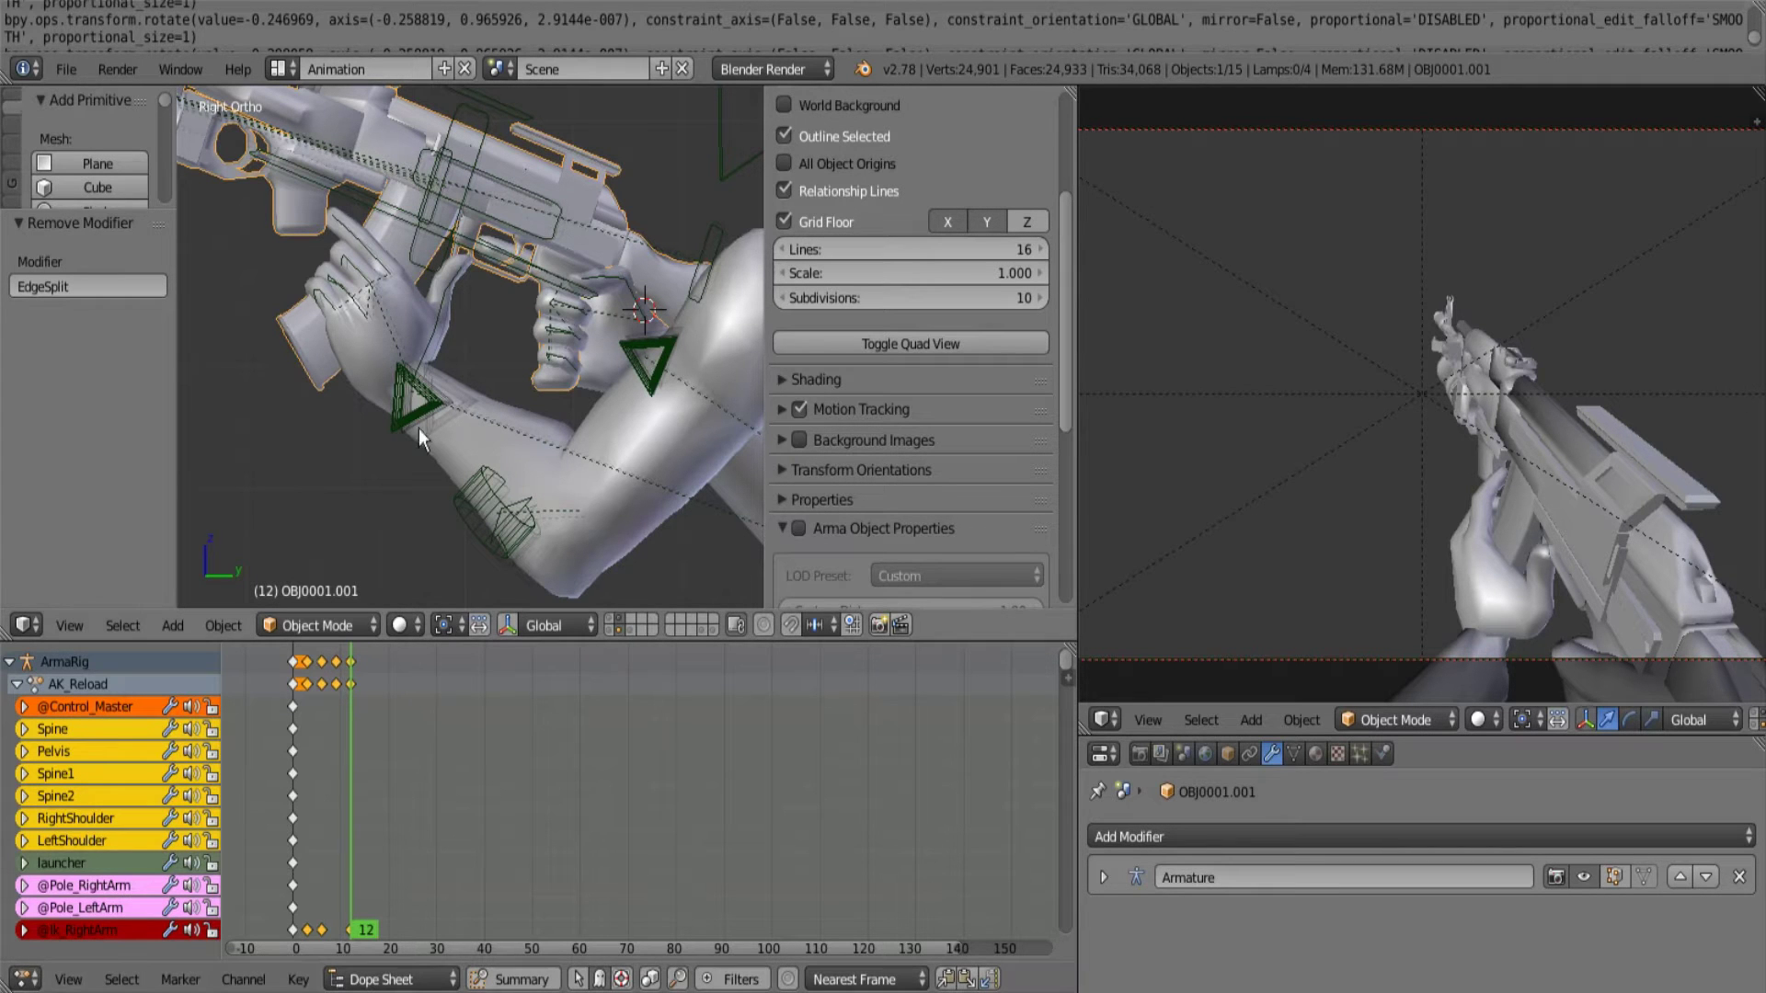
{"action": "scroll", "coordinate": [402, 206], "scroll_direction": "down", "scroll_amount": 2}
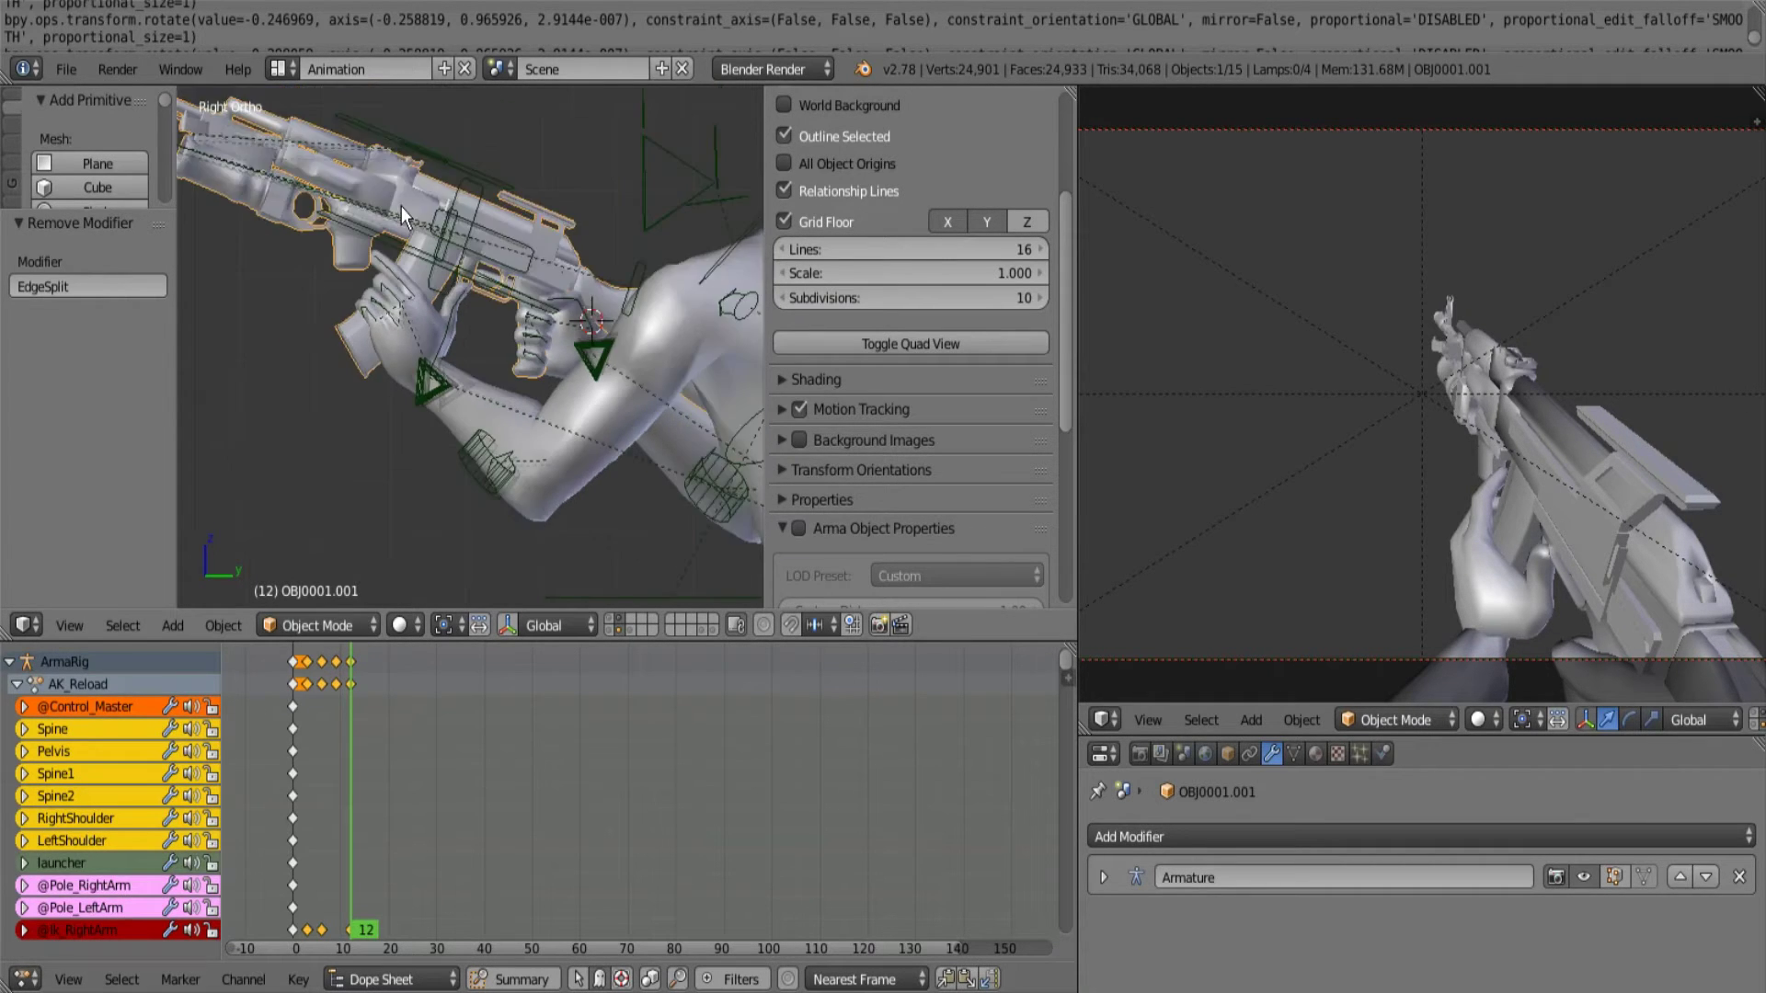
{"action": "right_click", "coordinate": [572, 374]}
{"action": "key", "text": "ctrl+Tab"}
At frame 18, select the Weapon bone and set the 3D cursor pivot at the right hand.
{"action": "right_click", "coordinate": [429, 391]}
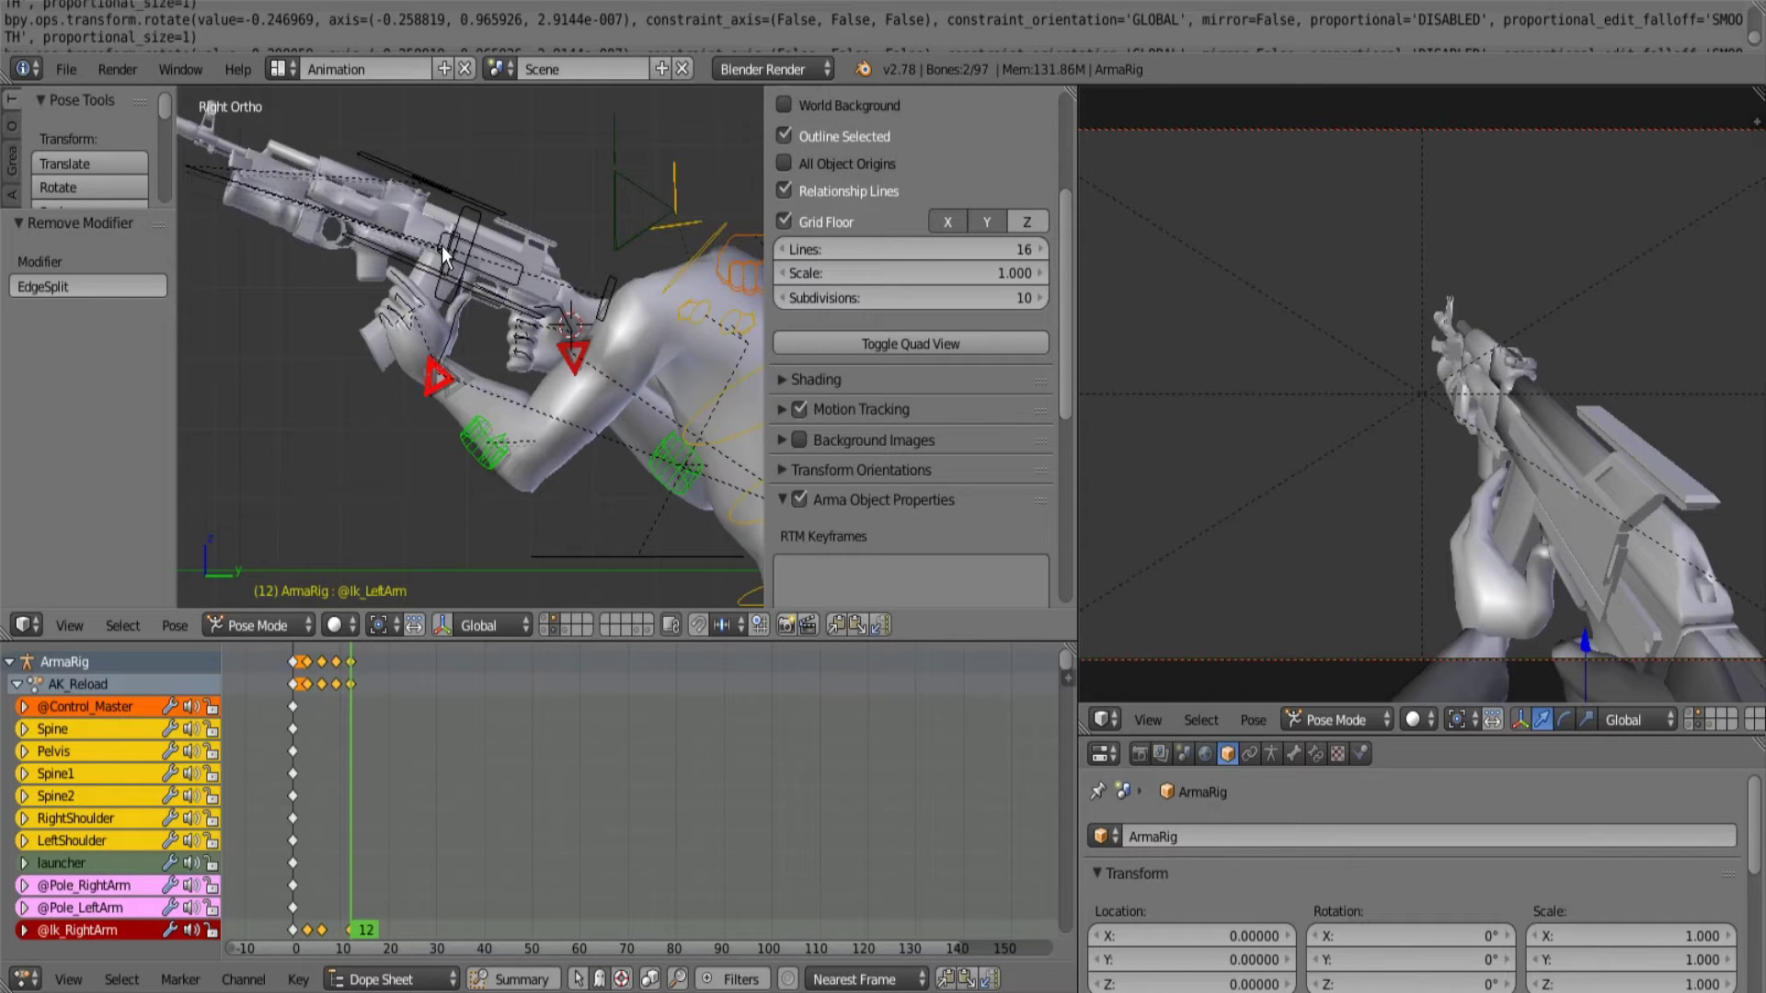
{"action": "key", "text": "Right"}
{"action": "key", "text": "Right"}
{"action": "key", "text": "Right"}
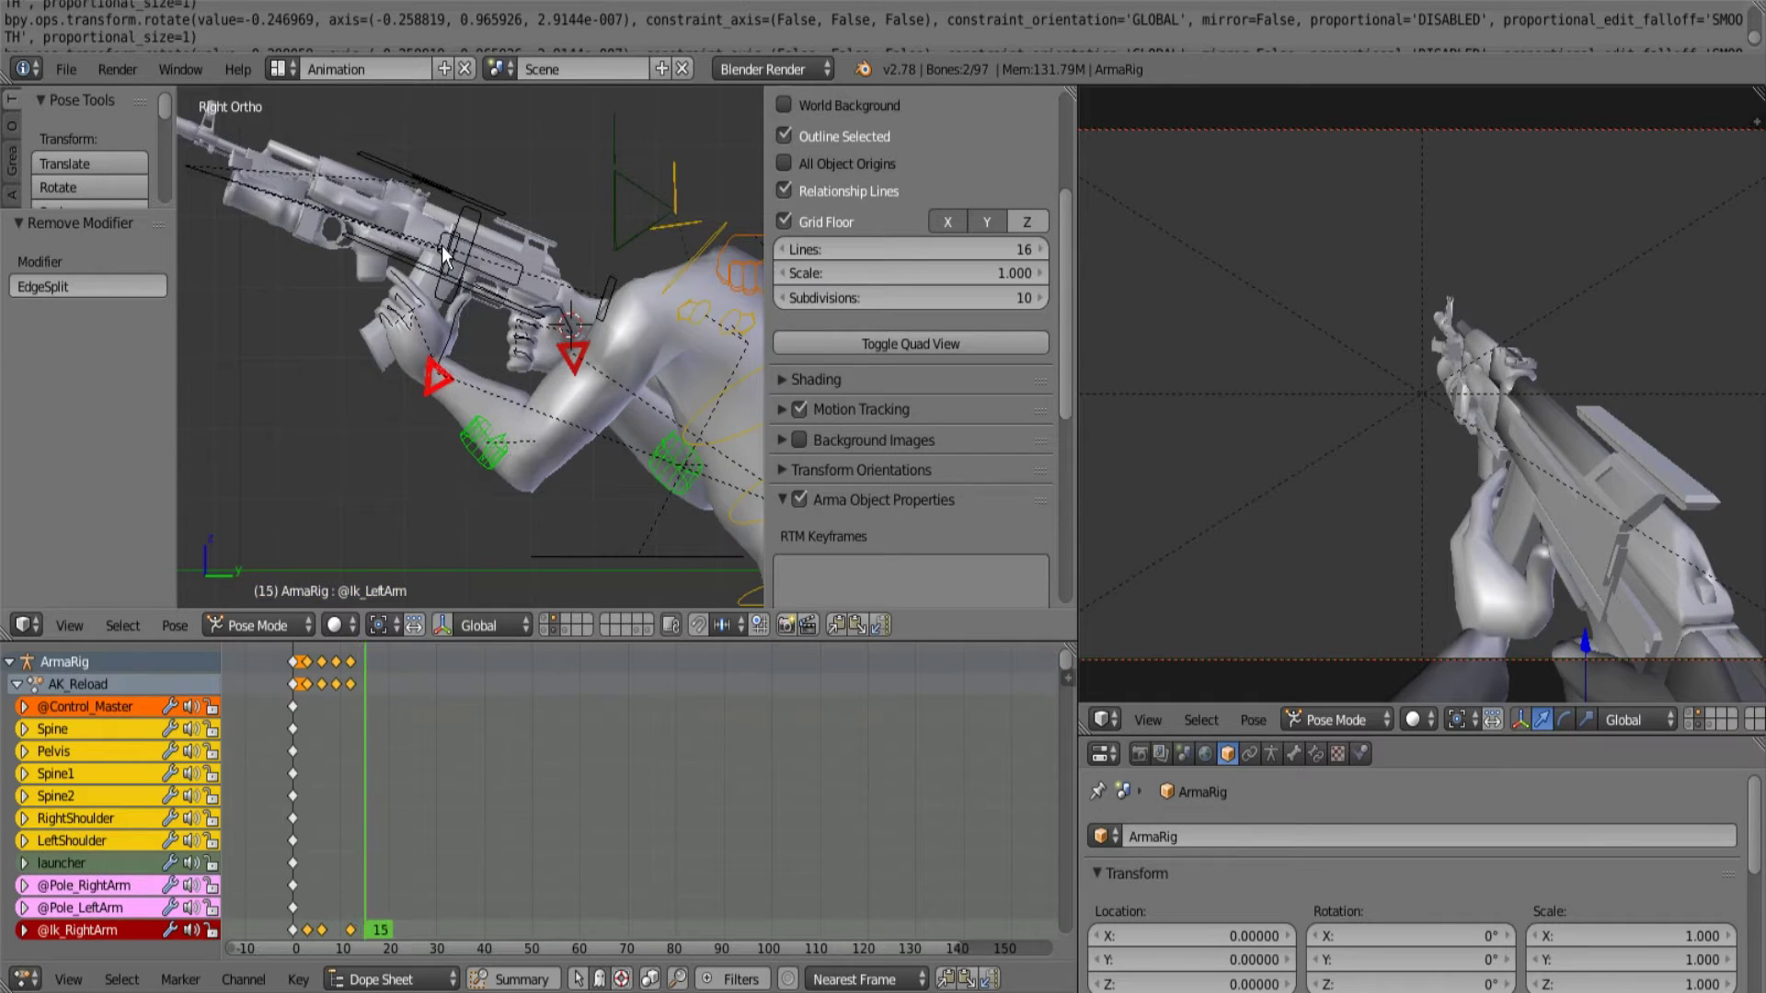
{"action": "key", "text": "Right"}
{"action": "key", "text": "Right"}
{"action": "key", "text": "Right"}
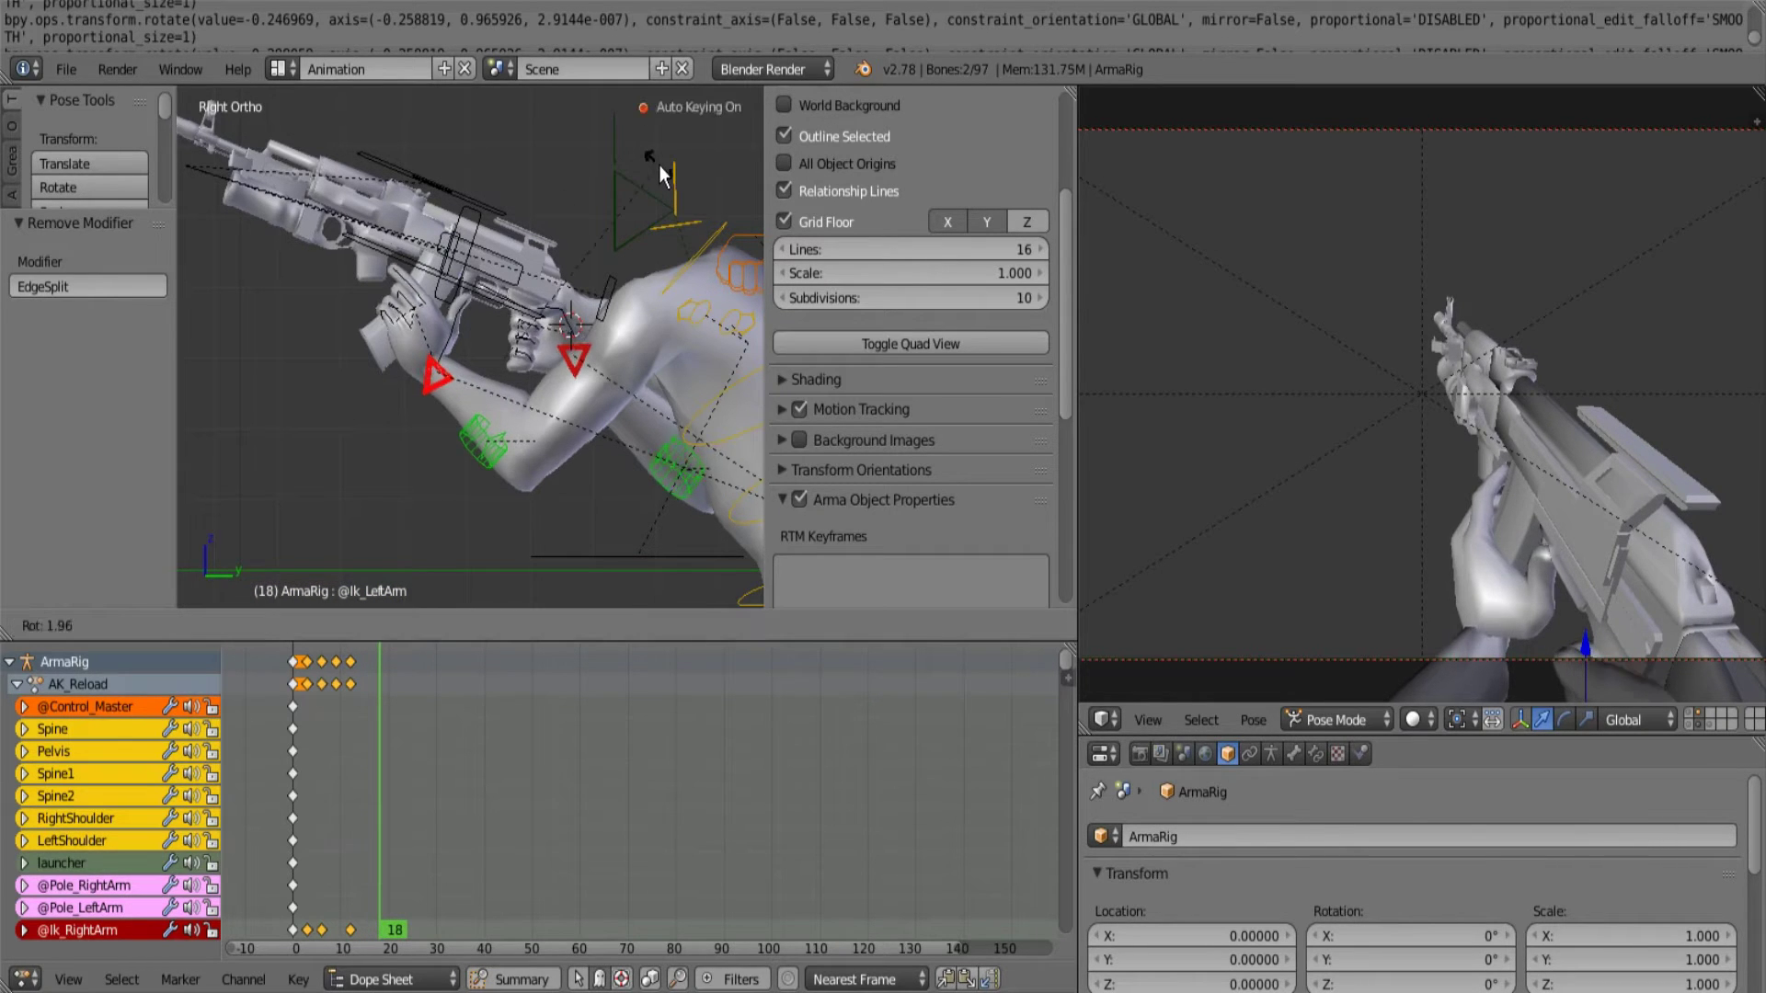
{"action": "right_click", "coordinate": [473, 292], "text": "shift"}
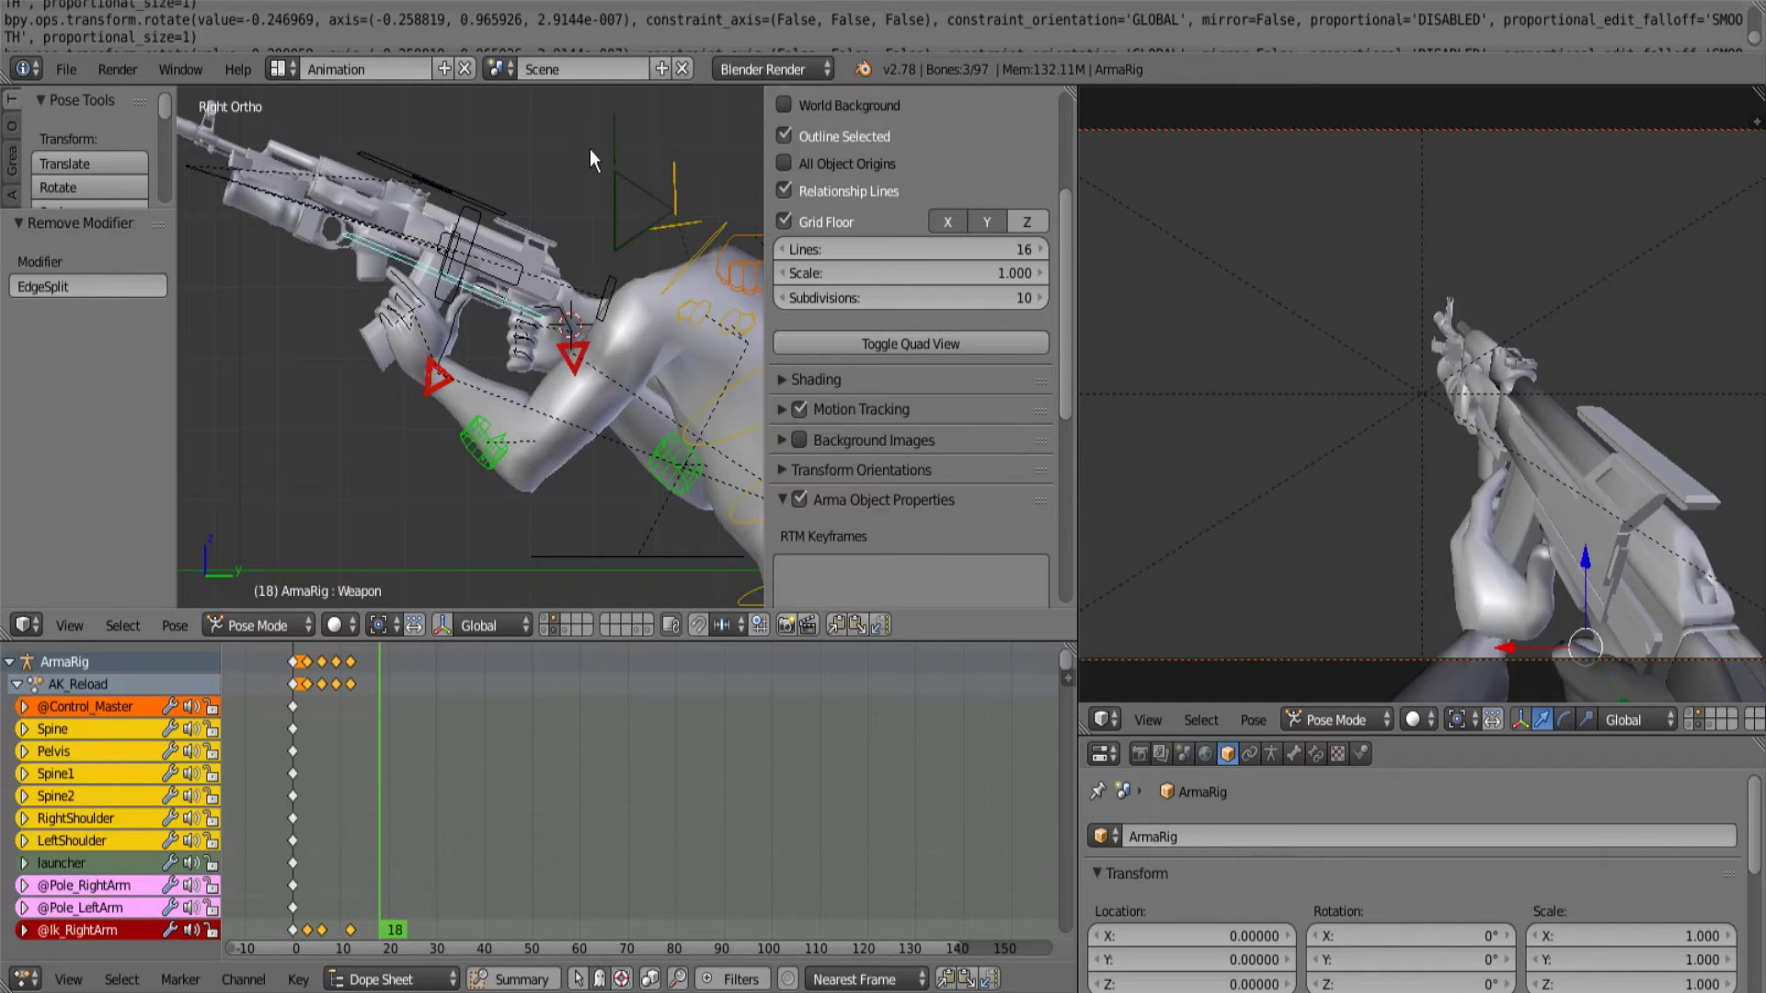
{"action": "key", "text": "period"}
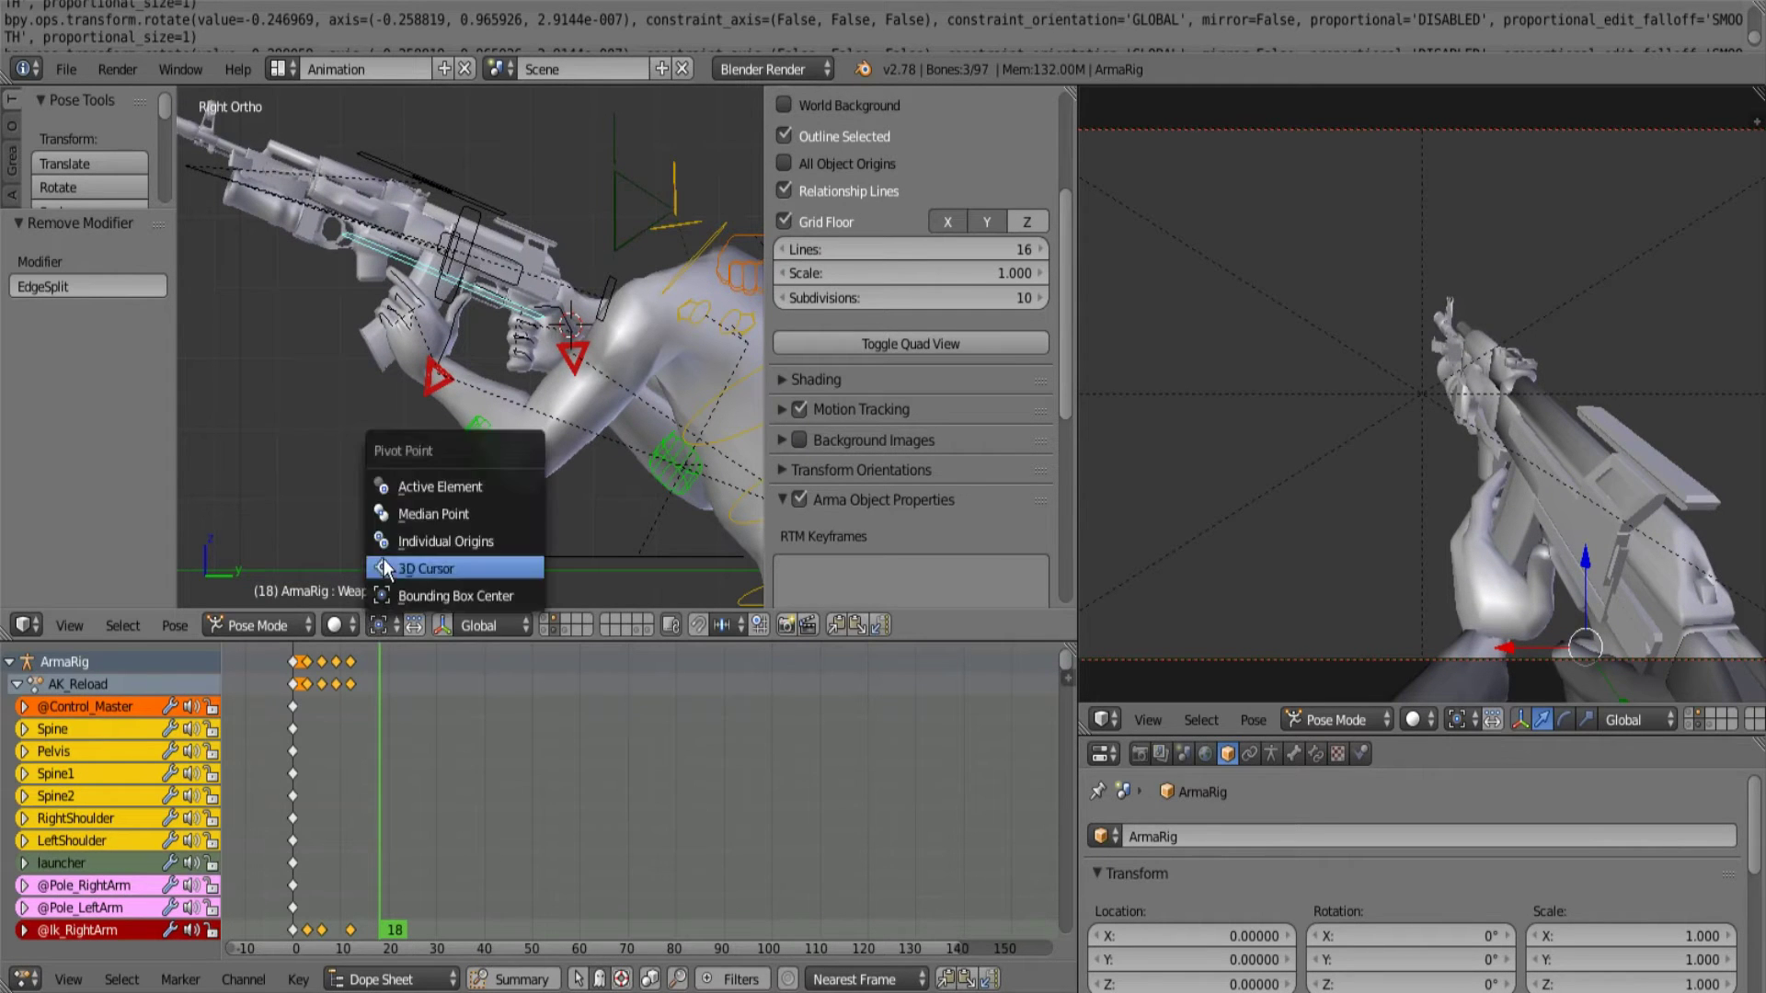
{"action": "left_click", "coordinate": [388, 563]}
{"action": "left_click", "coordinate": [587, 366]}
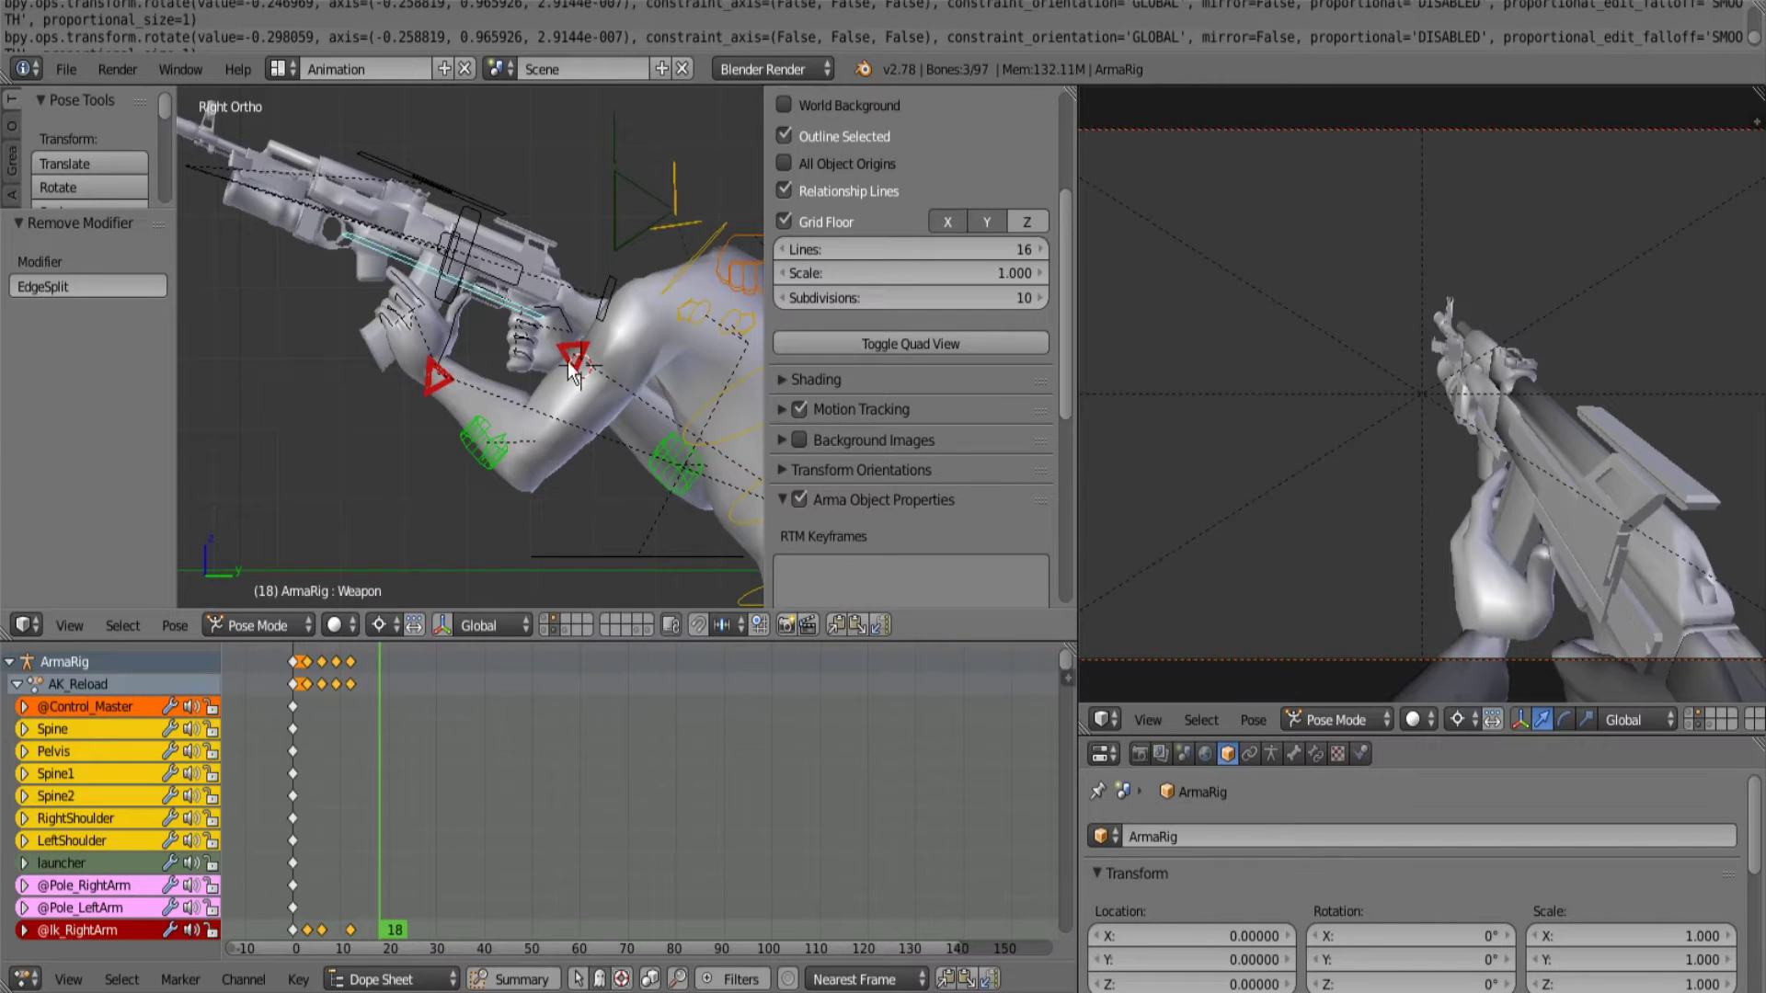
{"action": "left_click", "coordinate": [566, 348]}
Tilt the weapon 4.15° around the right hand, then free-rotate it and review nearby frames.
{"action": "key", "text": "r"}
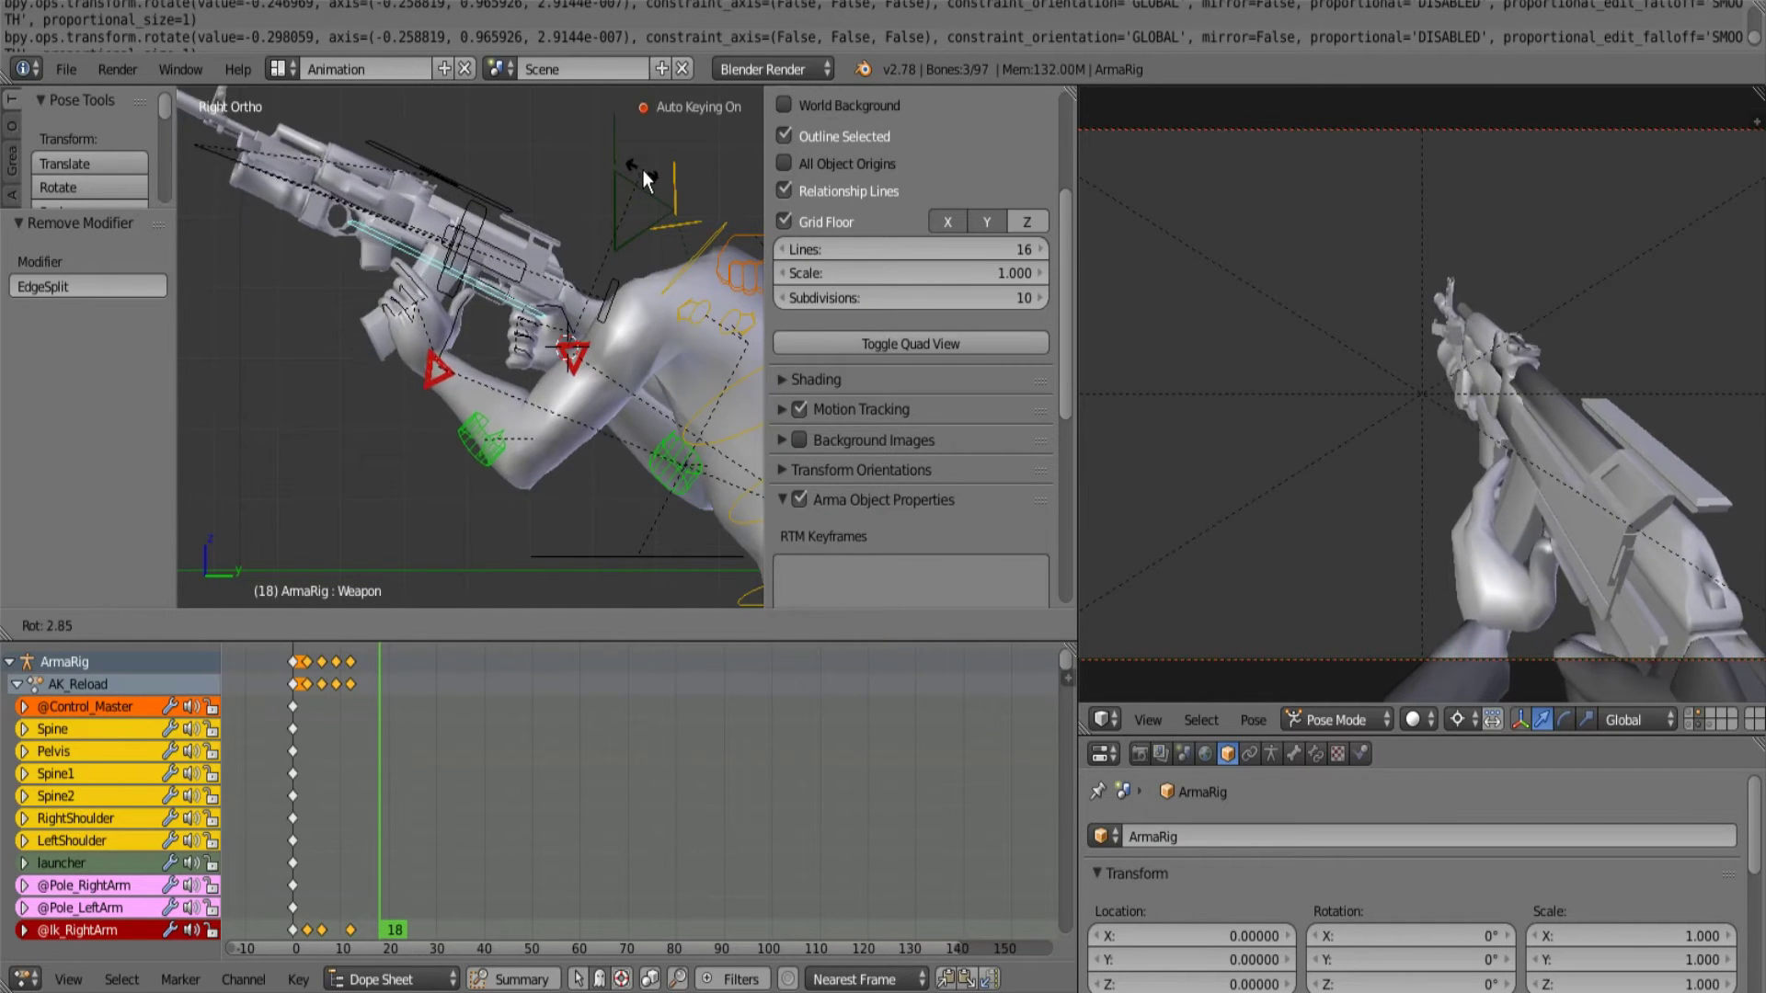
{"action": "left_click", "coordinate": [645, 173]}
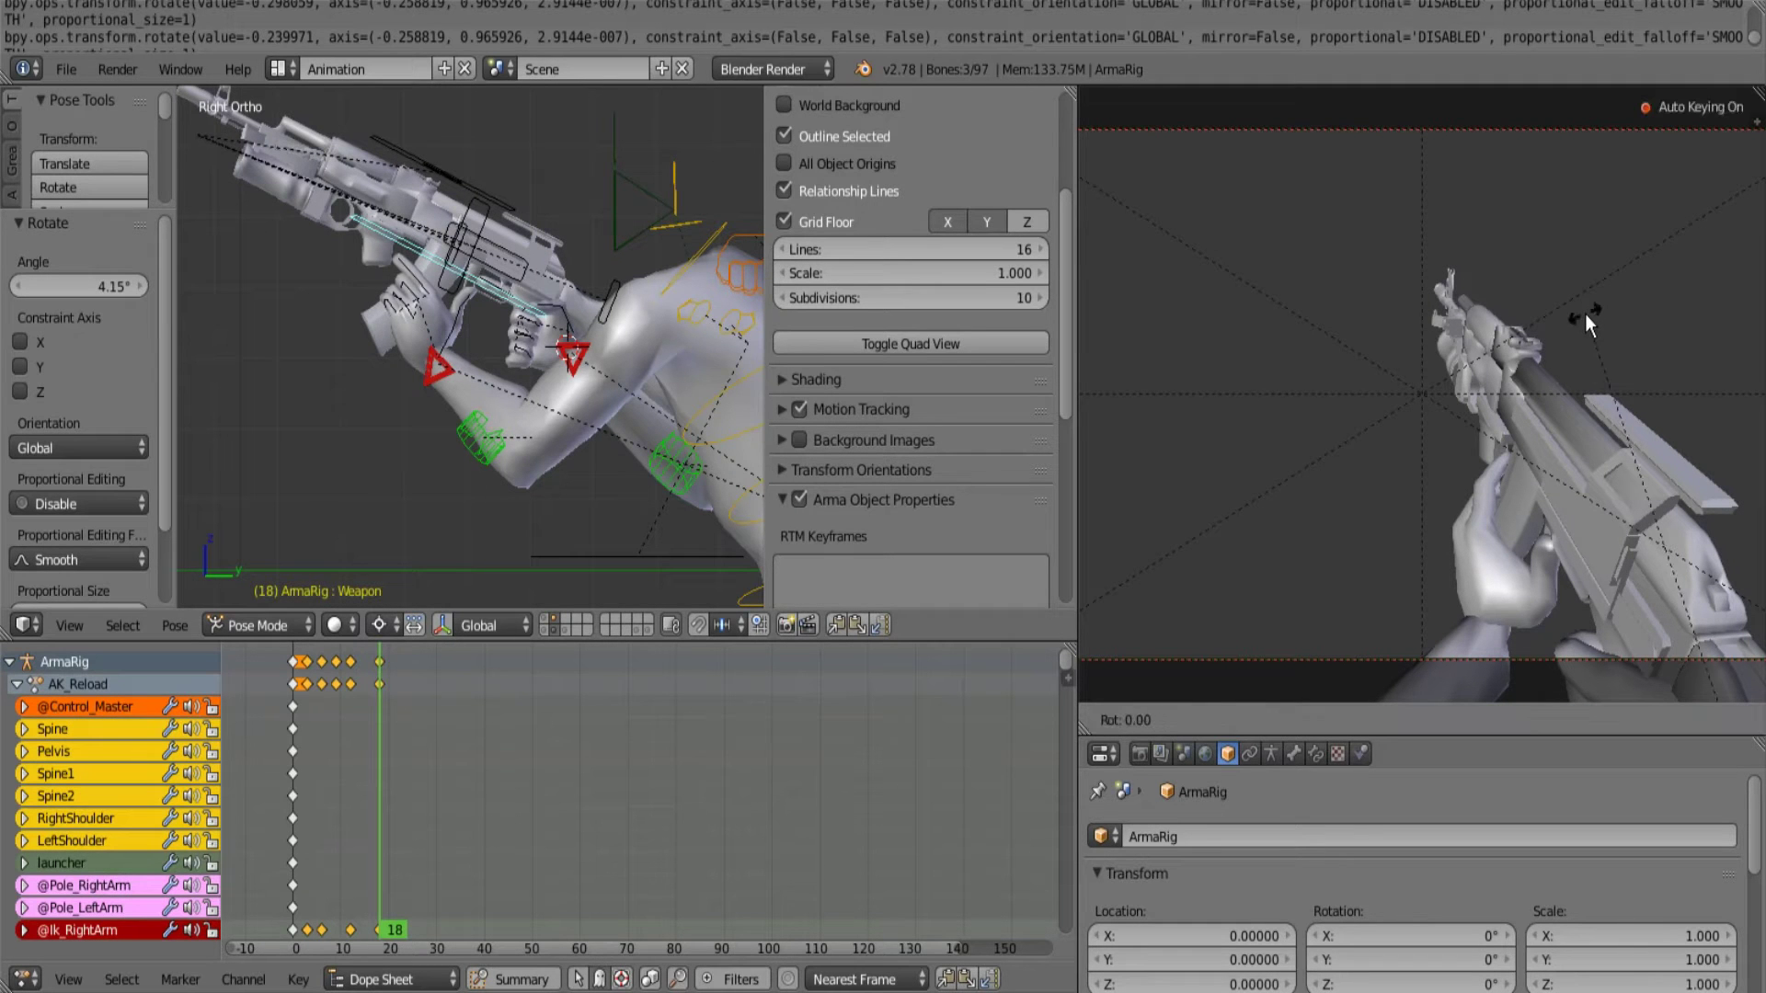
{"action": "key", "text": "r"}
{"action": "key", "text": "r"}
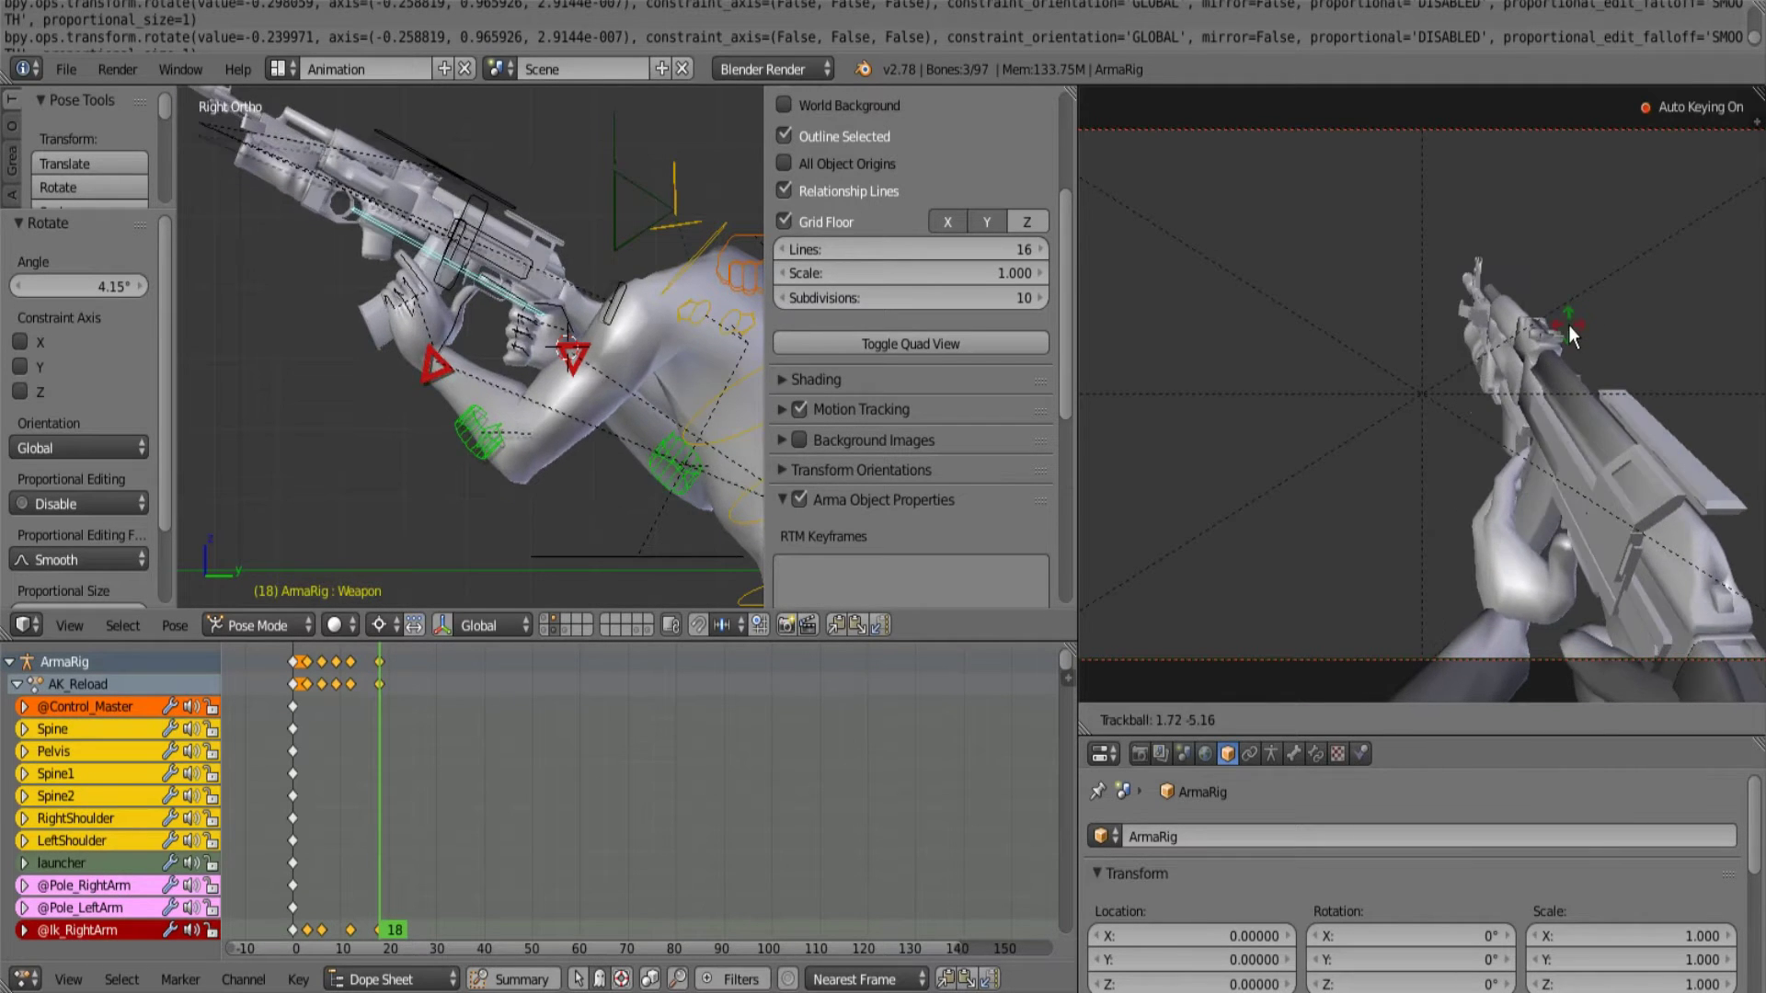
{"action": "right_click", "coordinate": [1568, 325]}
{"action": "key", "text": "r"}
{"action": "key", "text": "r"}
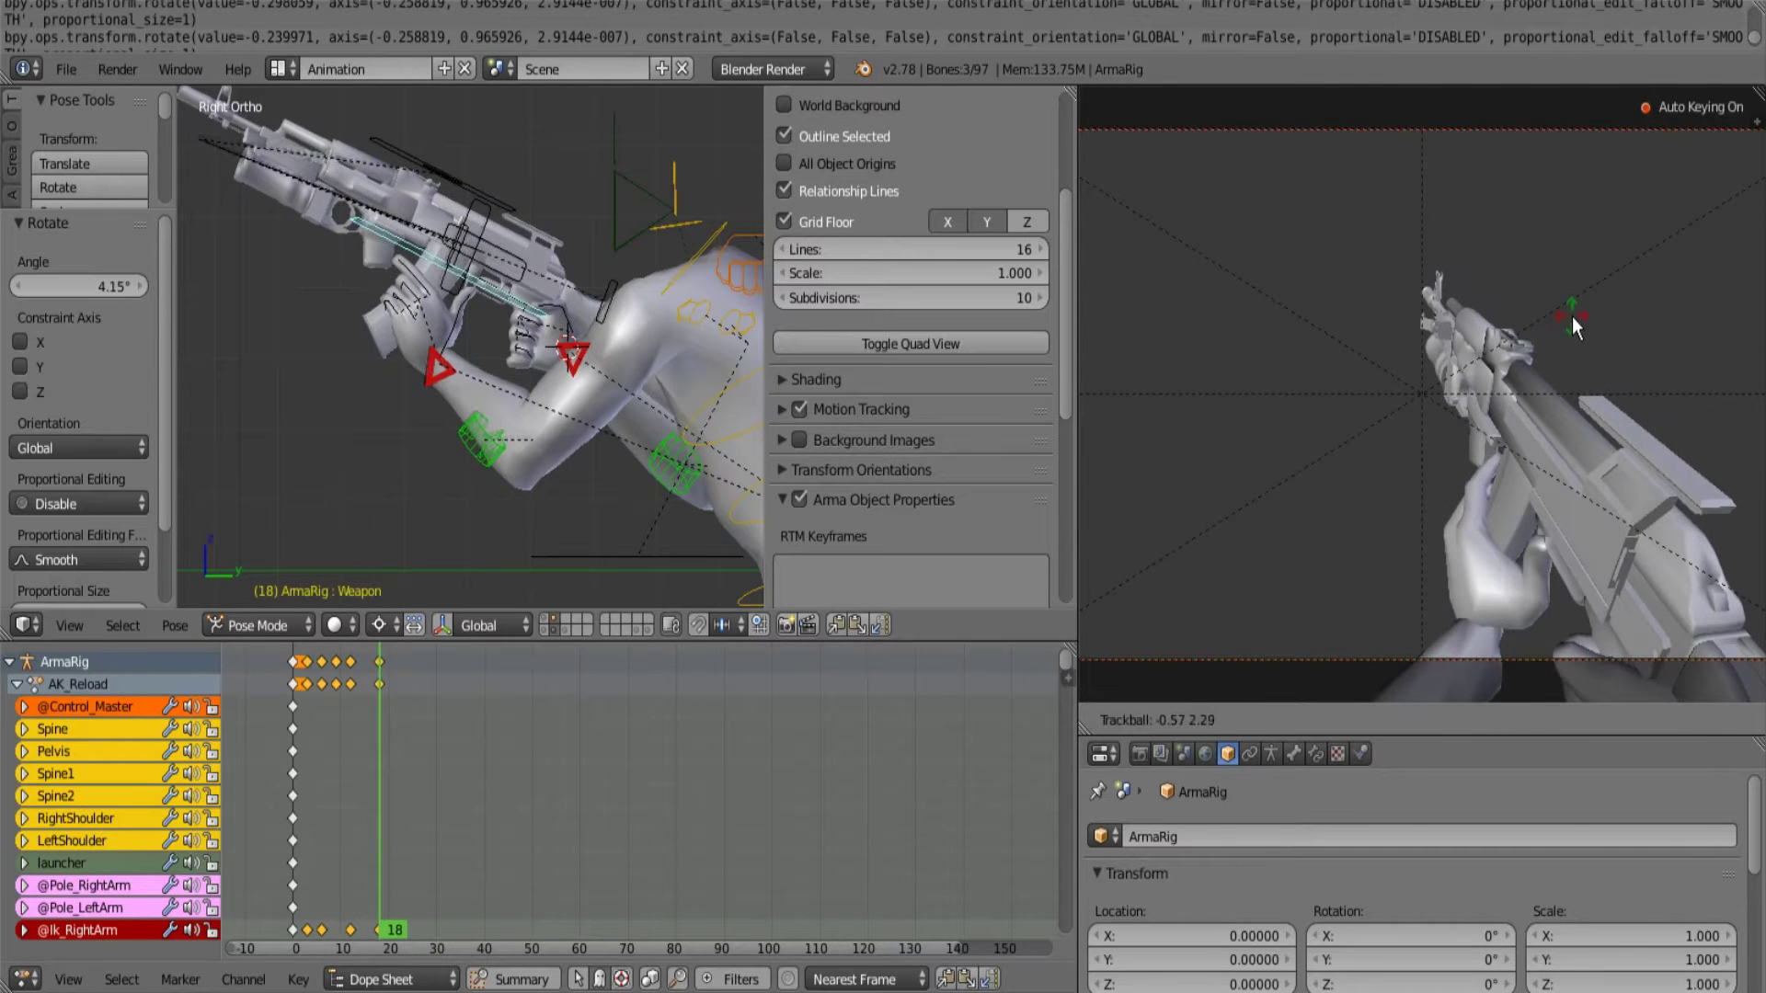
{"action": "left_click", "coordinate": [1570, 317]}
{"action": "left_click", "coordinate": [327, 681]}
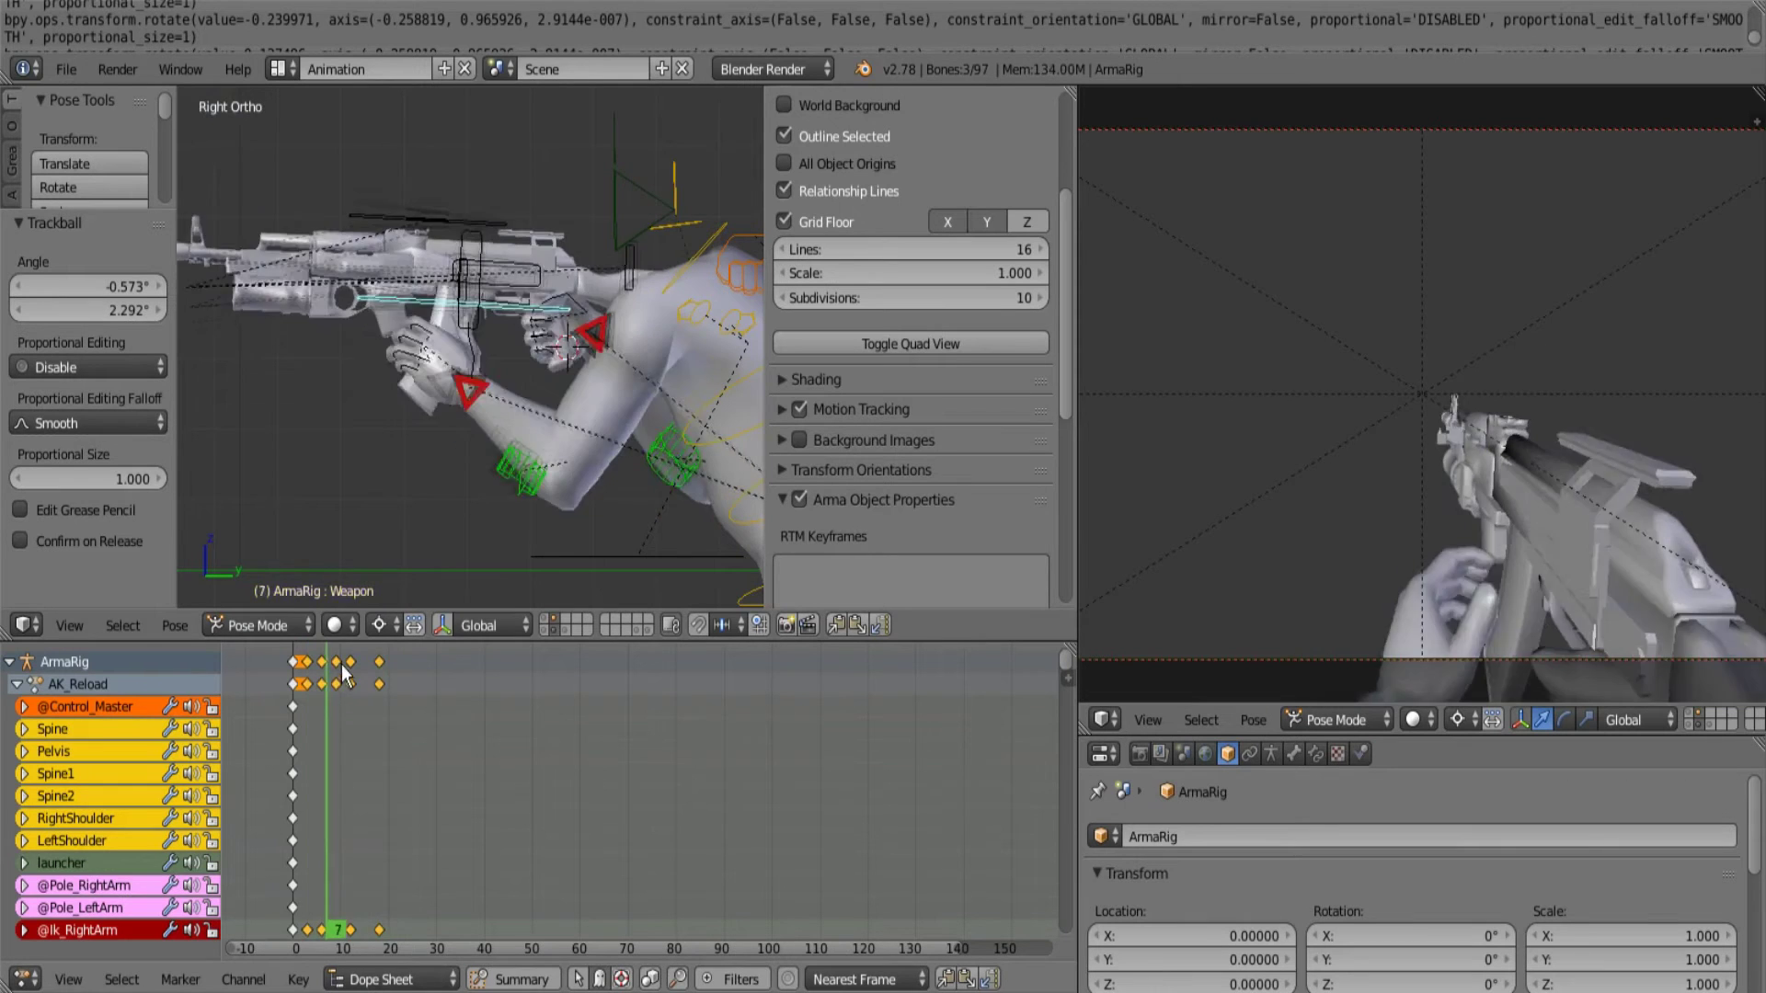
{"action": "left_click_drag", "start_coordinate": [342, 678], "coordinate": [377, 683]}
Rotate and move the weapon at frame 18, replay the animation, and refine its rotation.
{"action": "key", "text": "r"}
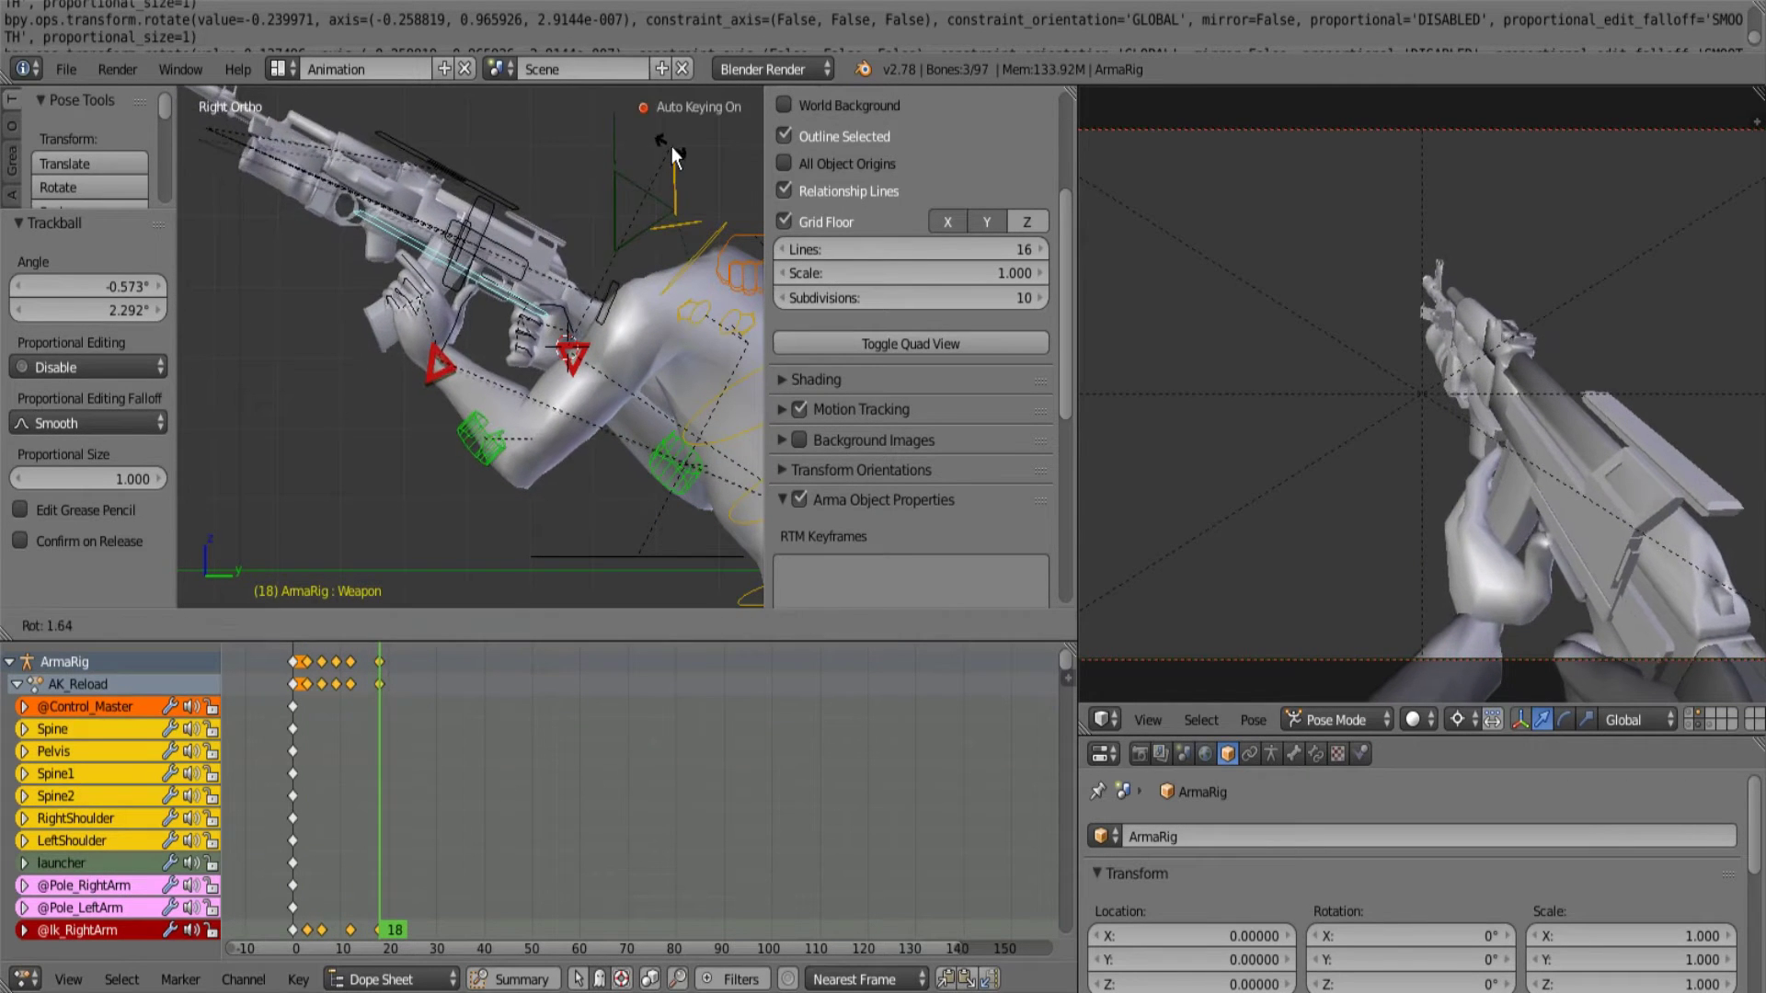
{"action": "left_click", "coordinate": [675, 153]}
{"action": "key", "text": "g"}
{"action": "left_click", "coordinate": [676, 161]}
{"action": "mouse_move", "coordinate": [301, 720]}
{"action": "left_mouse_down"}
{"action": "mouse_move", "coordinate": [397, 668]}
{"action": "mouse_move", "coordinate": [291, 703]}
{"action": "left_mouse_up"}
{"action": "key", "text": "alt+a"}
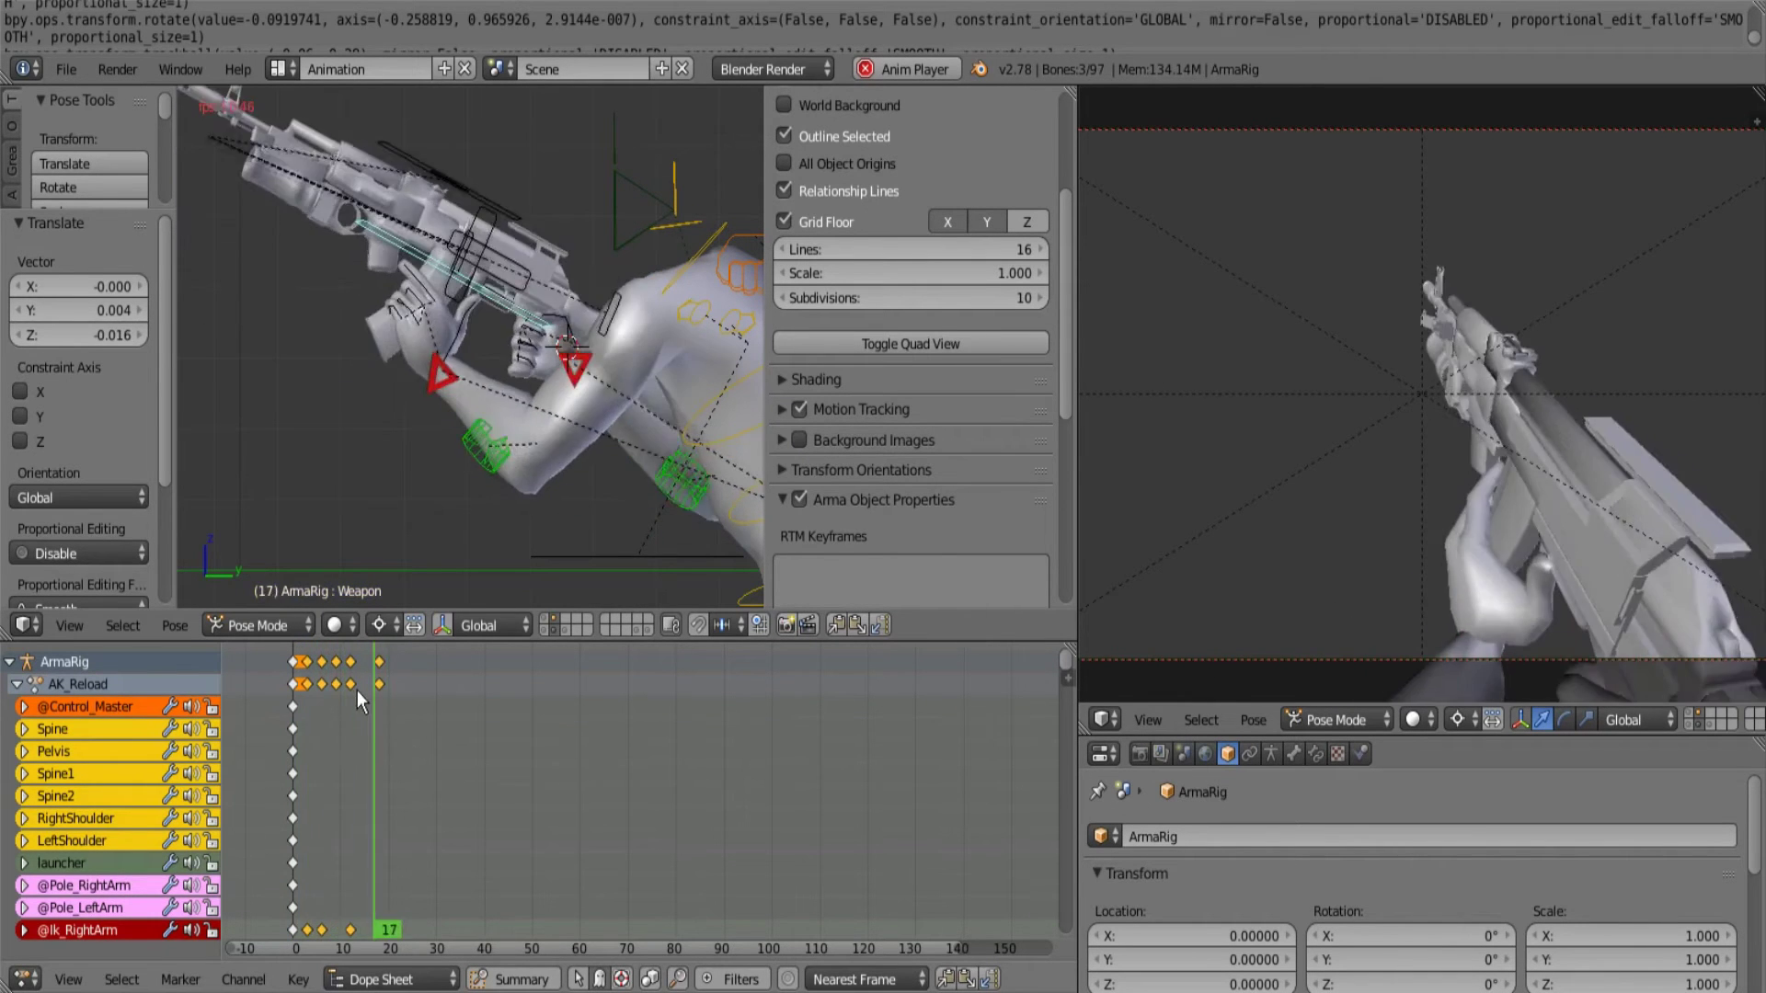
{"action": "key", "text": "alt+a"}
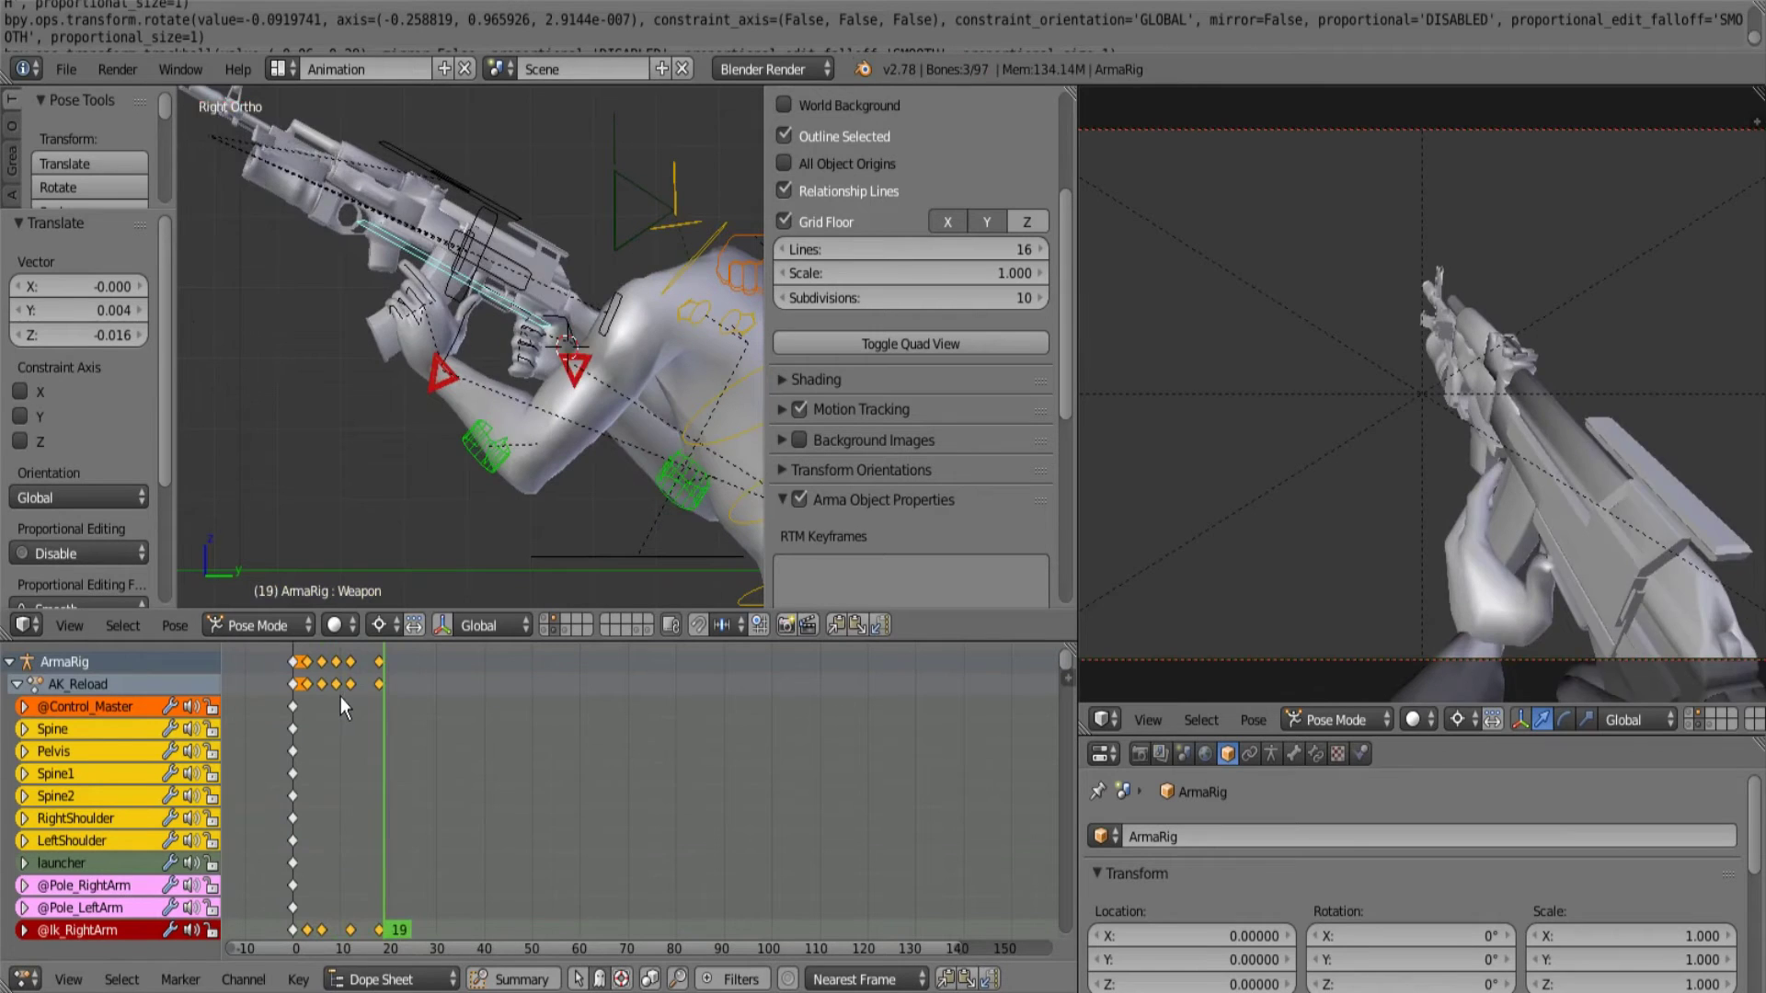
{"action": "left_click_drag", "start_coordinate": [341, 697], "coordinate": [382, 693]}
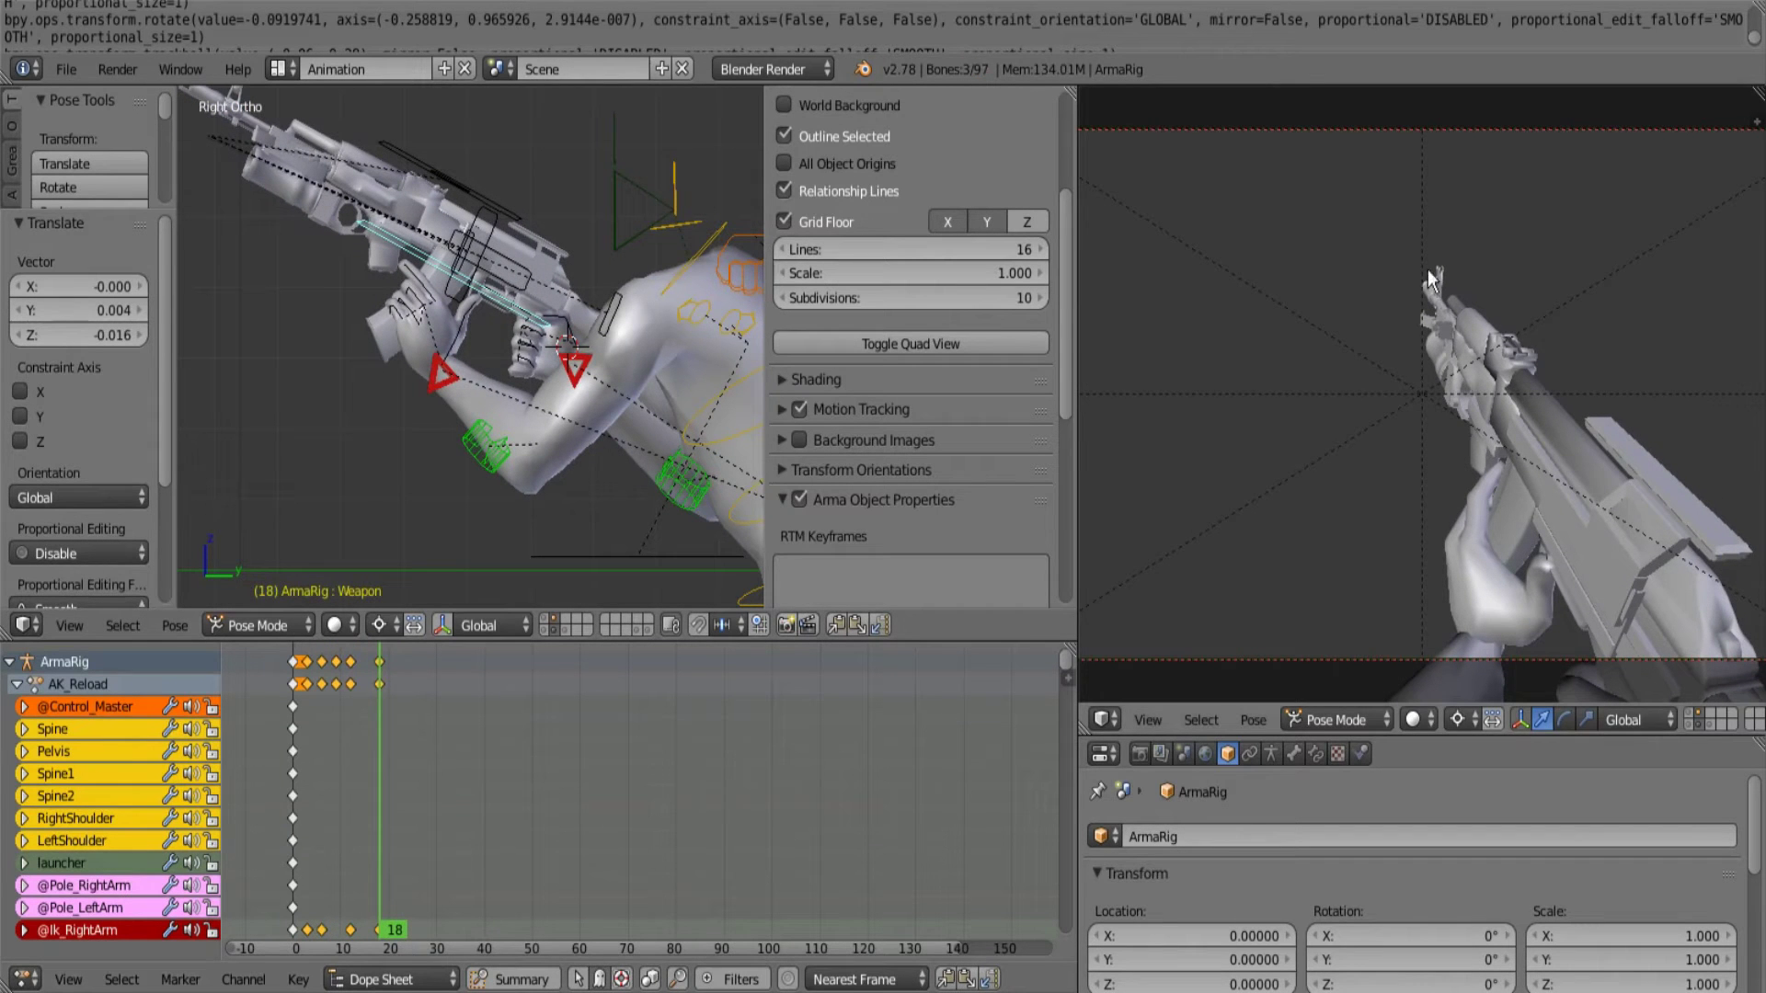
{"action": "key", "text": "r"}
{"action": "key", "text": "r"}
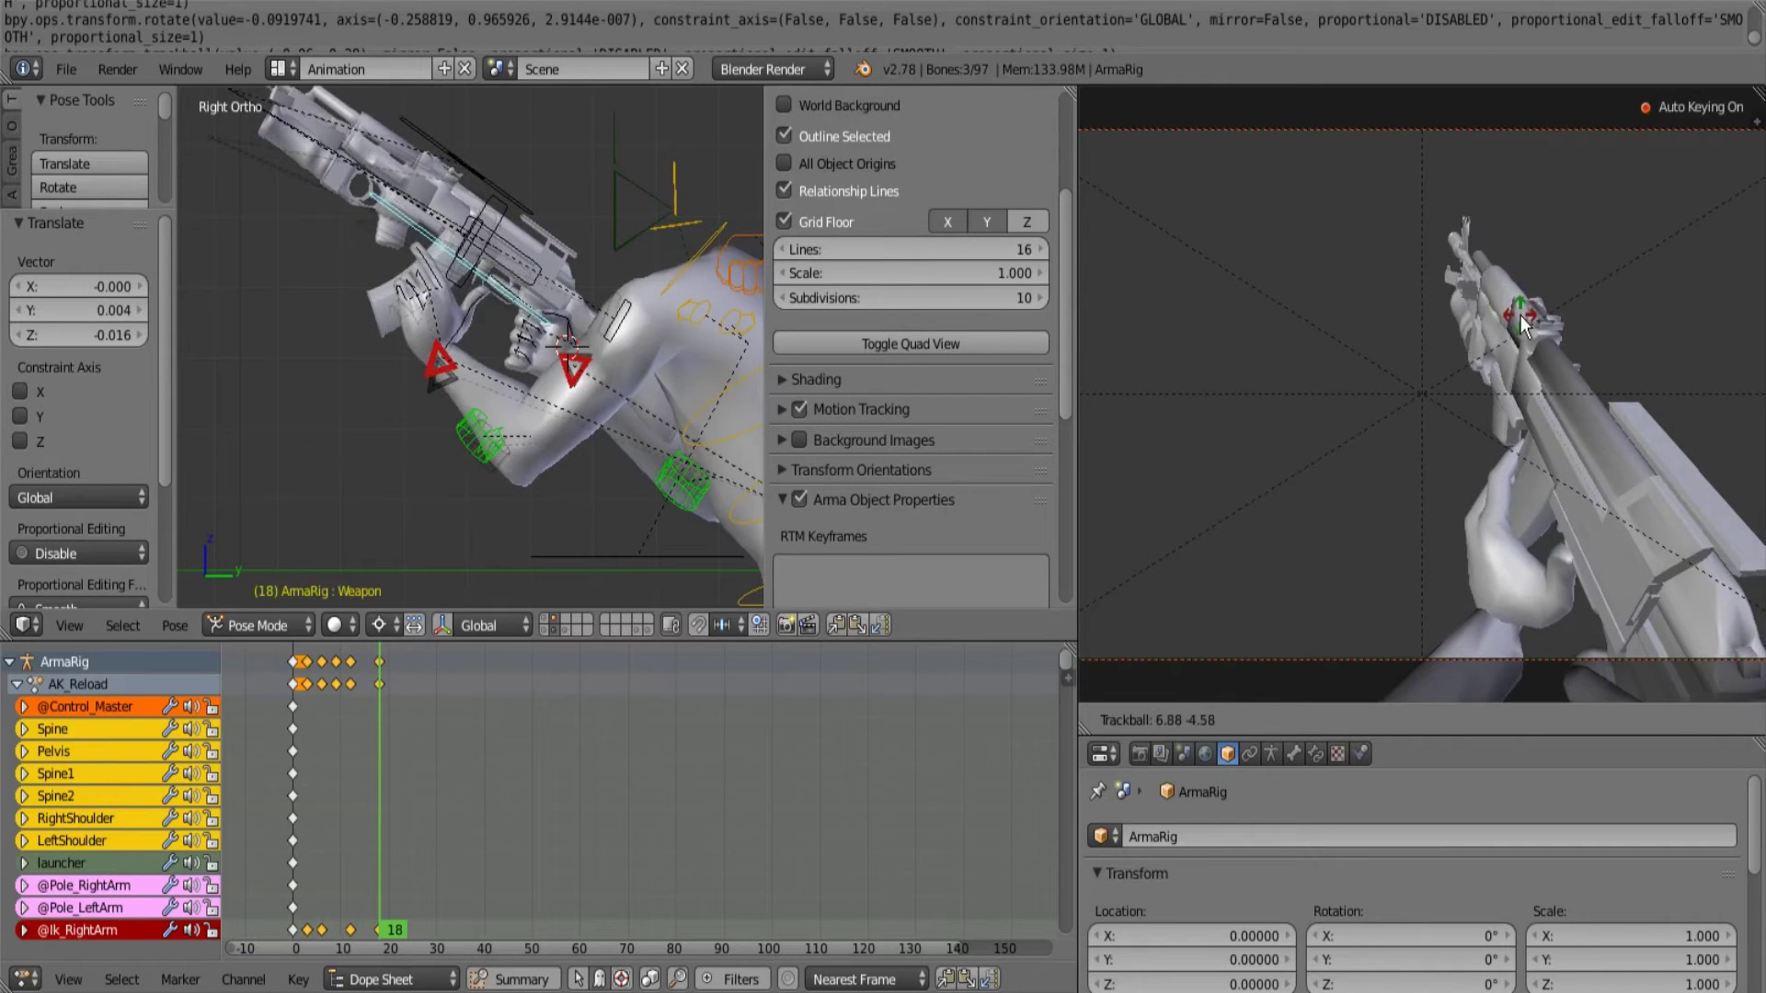
{"action": "left_click", "coordinate": [1520, 315]}
Nudge the LeftHandThumb1 bone slightly.
{"action": "scroll", "coordinate": [459, 277], "scroll_direction": "up", "scroll_amount": 3}
{"action": "key", "text": "a"}
{"action": "right_click", "coordinate": [442, 341]}
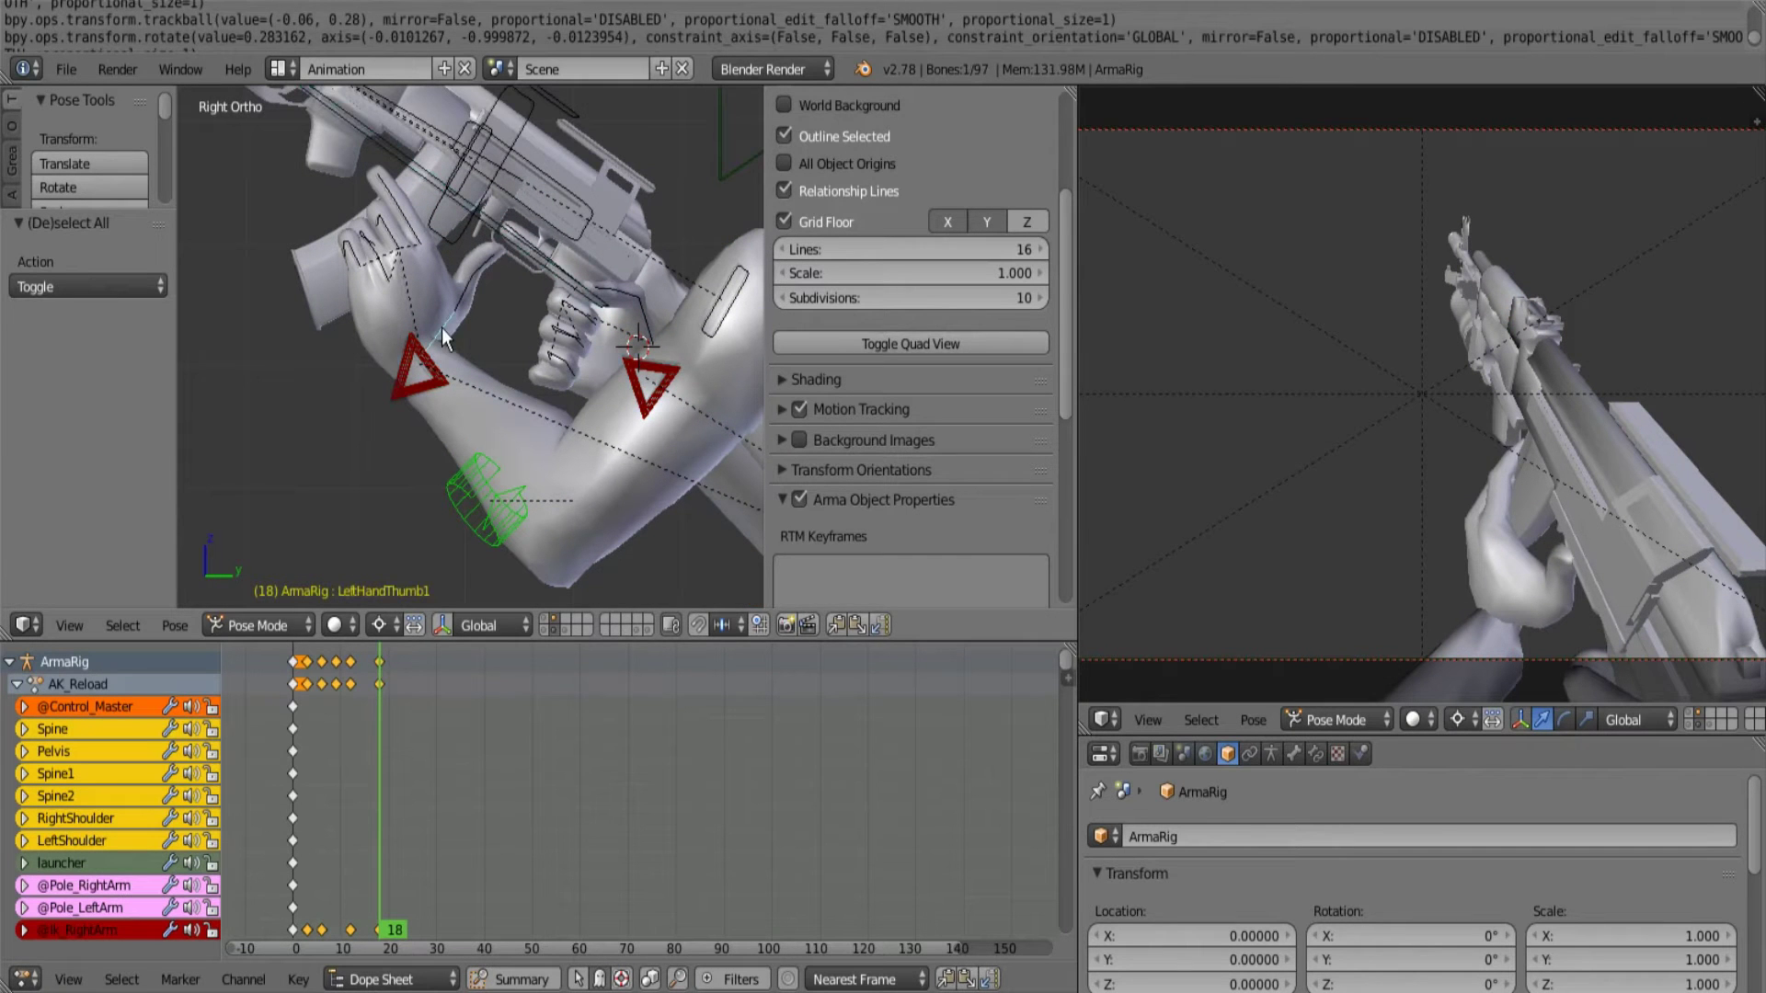
{"action": "key", "text": "g"}
{"action": "left_click", "coordinate": [446, 298]}
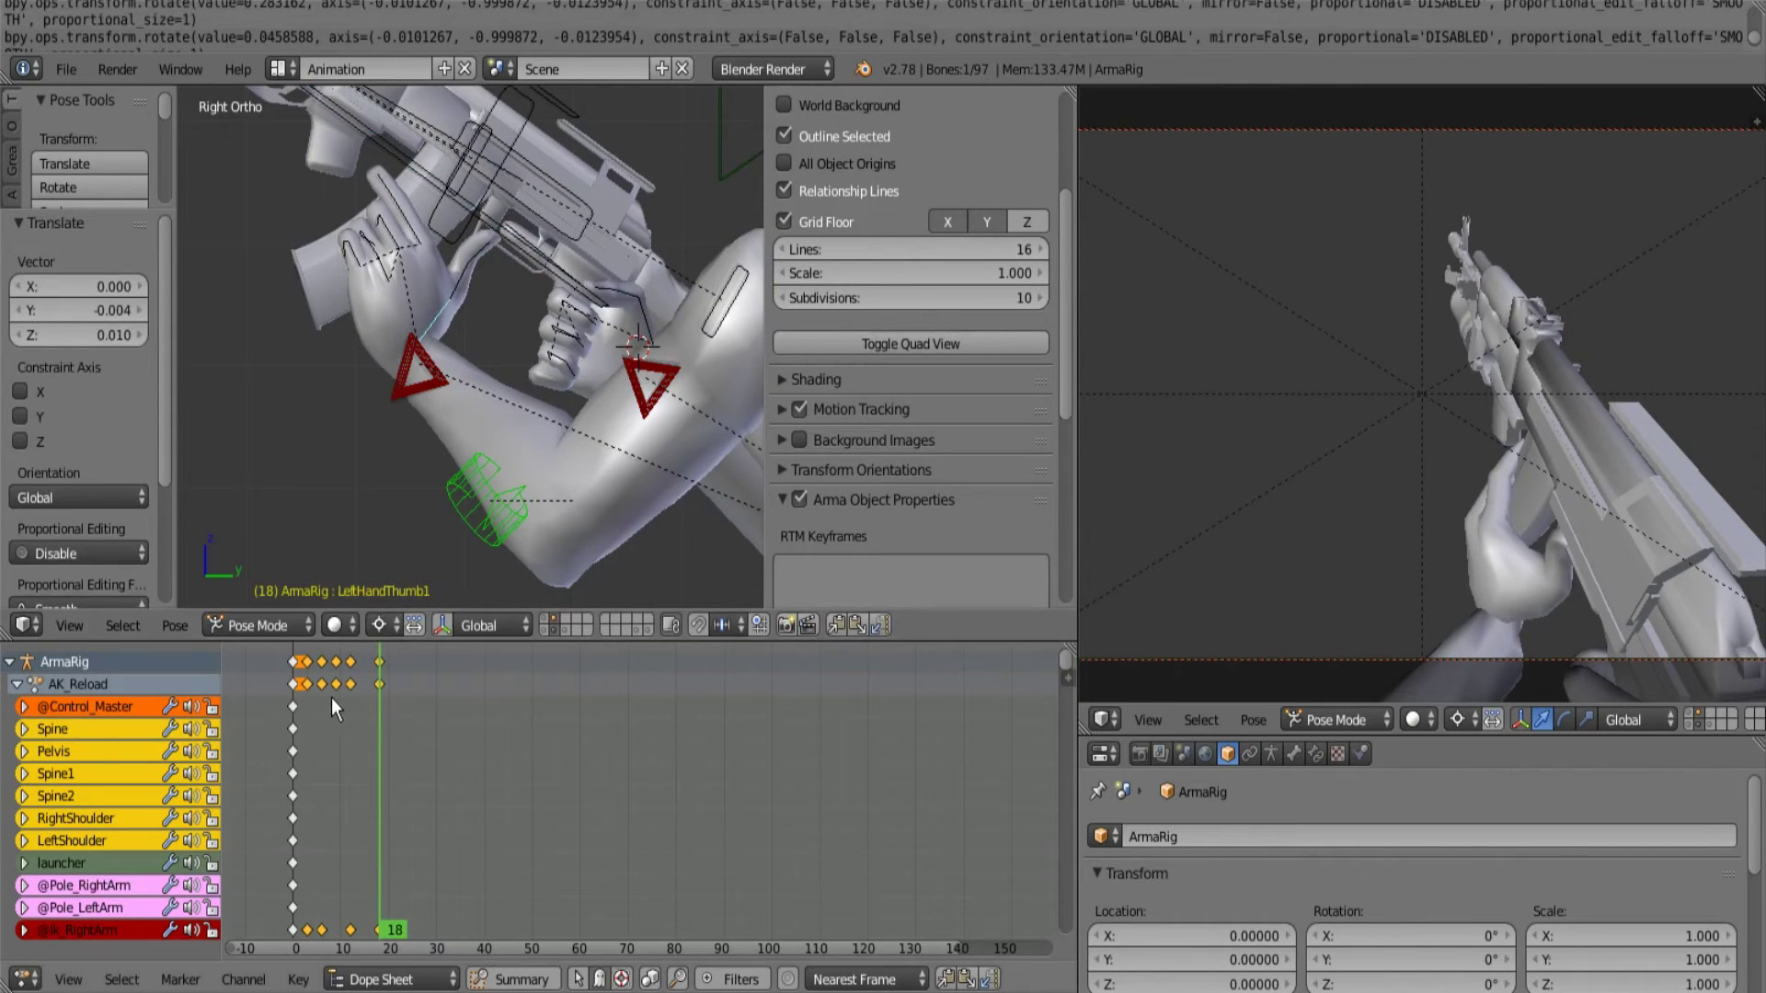
Play the reload animation from the start and stop it.
{"action": "left_click_drag", "start_coordinate": [332, 698], "coordinate": [269, 706]}
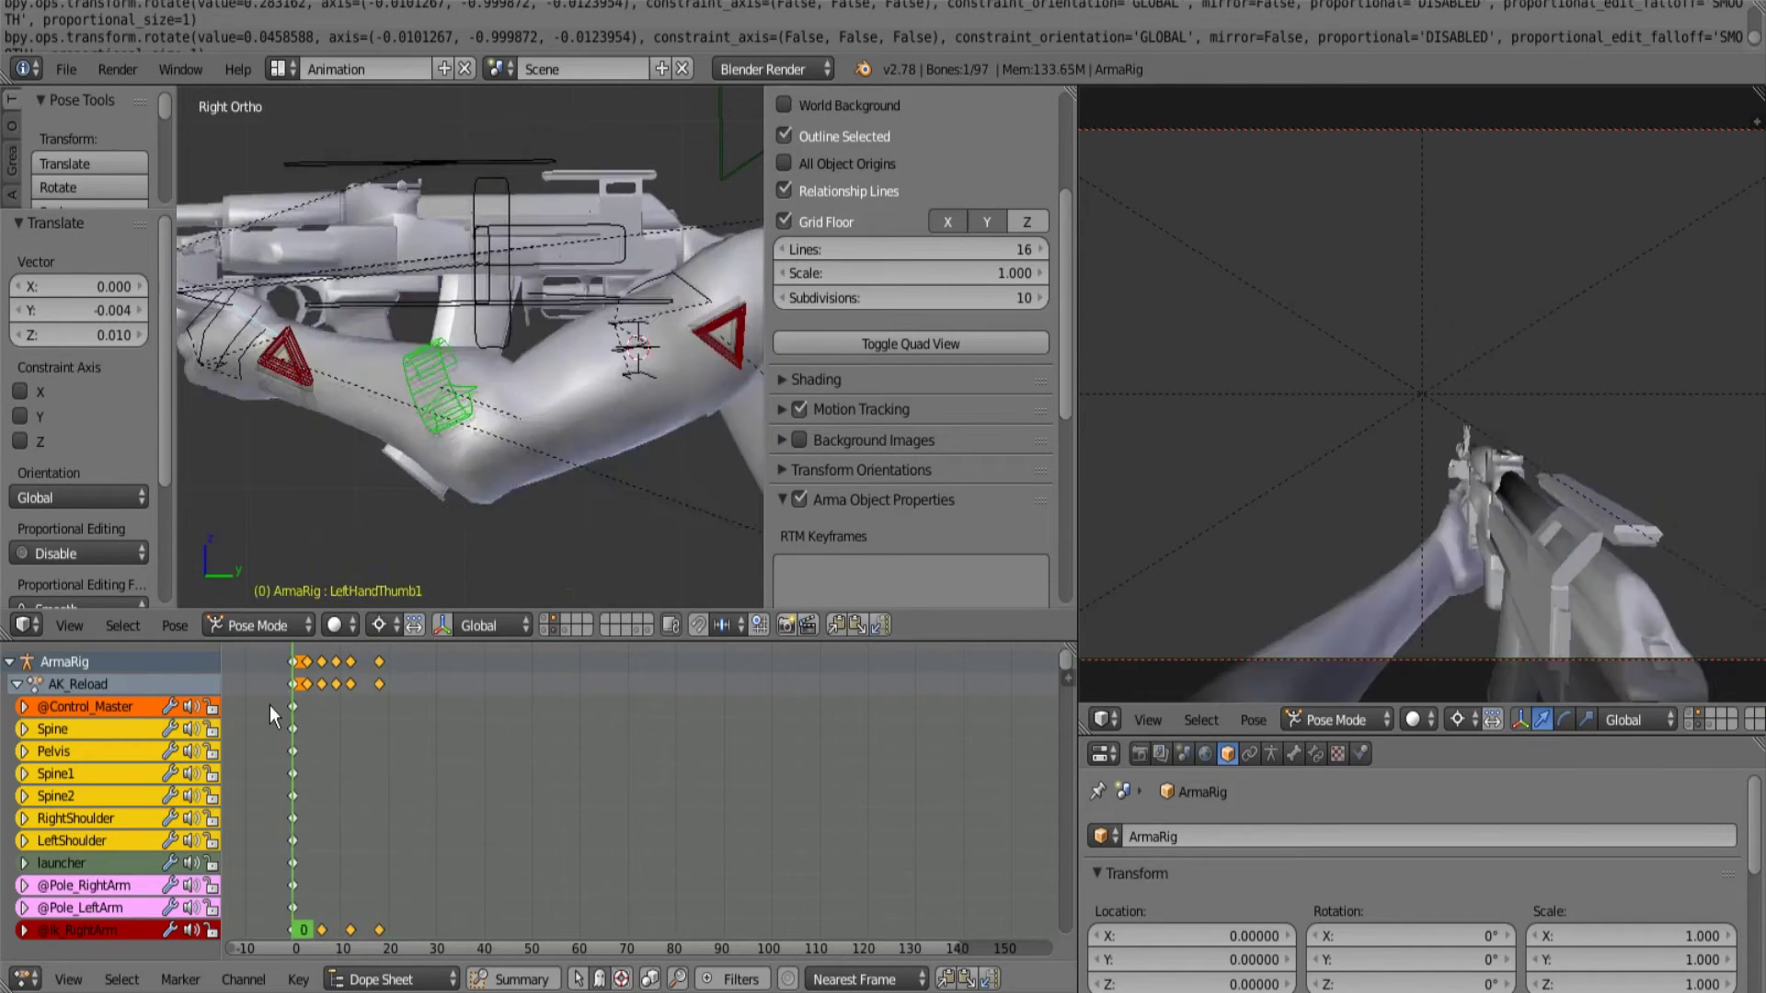
{"action": "key", "text": "alt+a"}
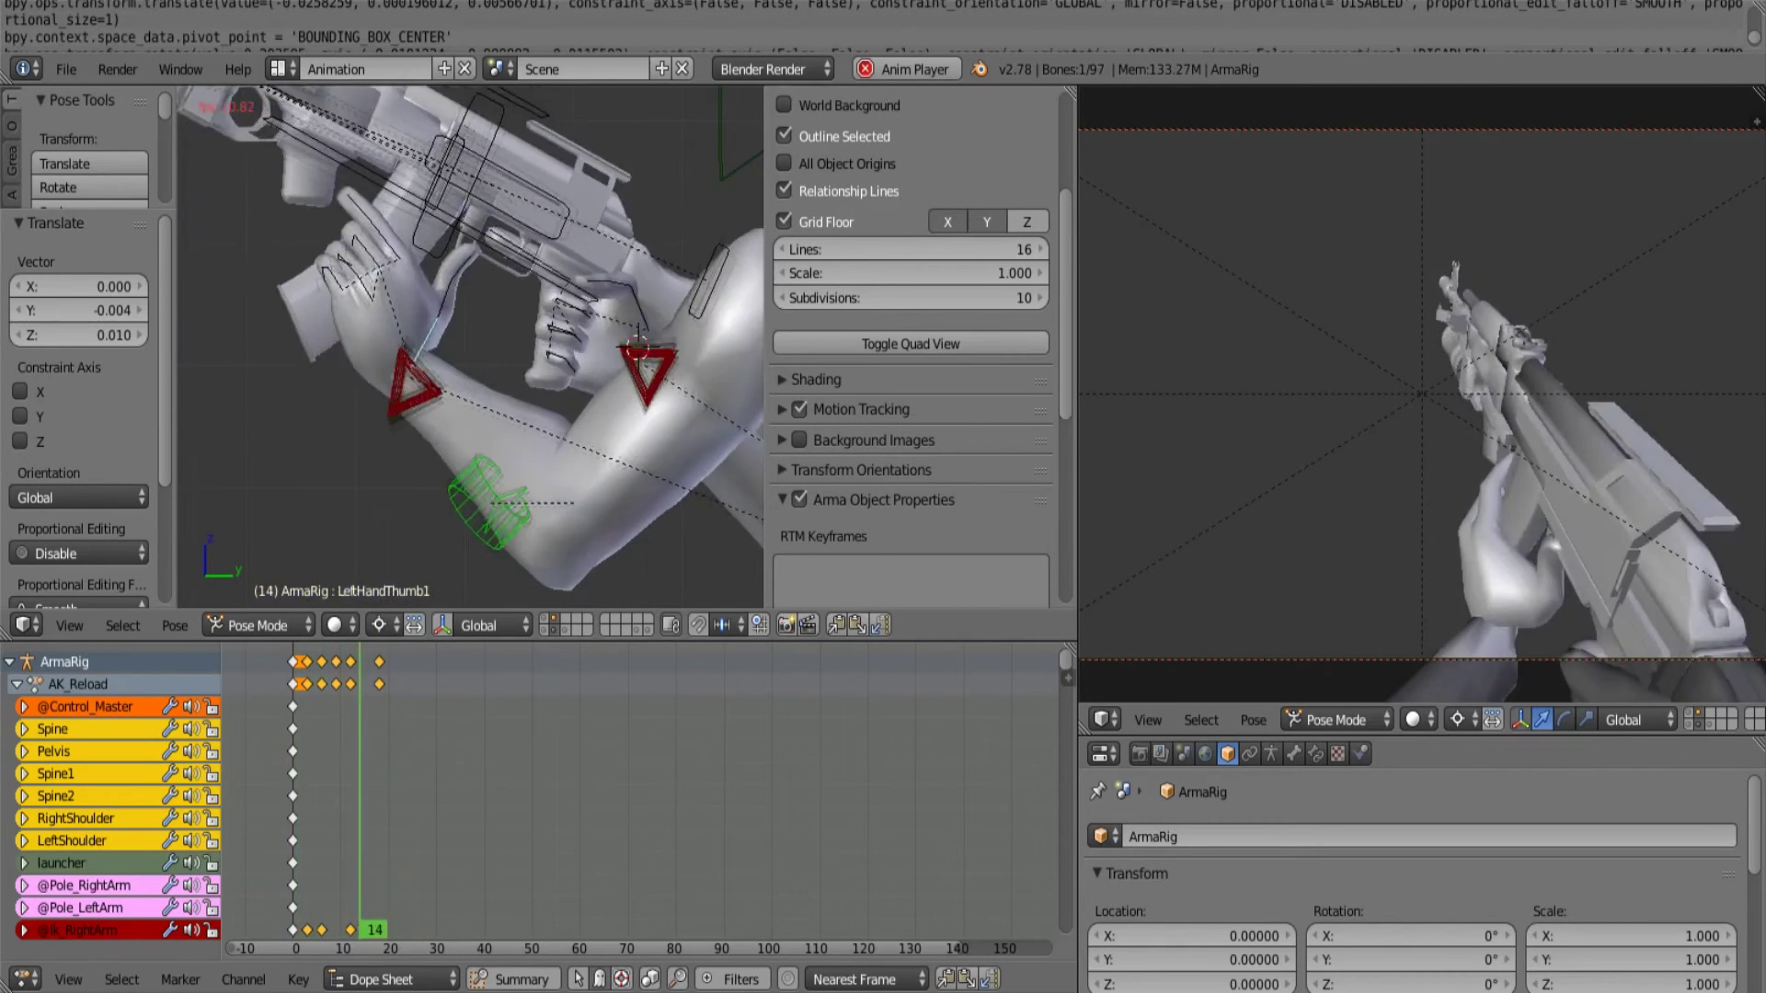
{"action": "key", "text": "alt+a"}
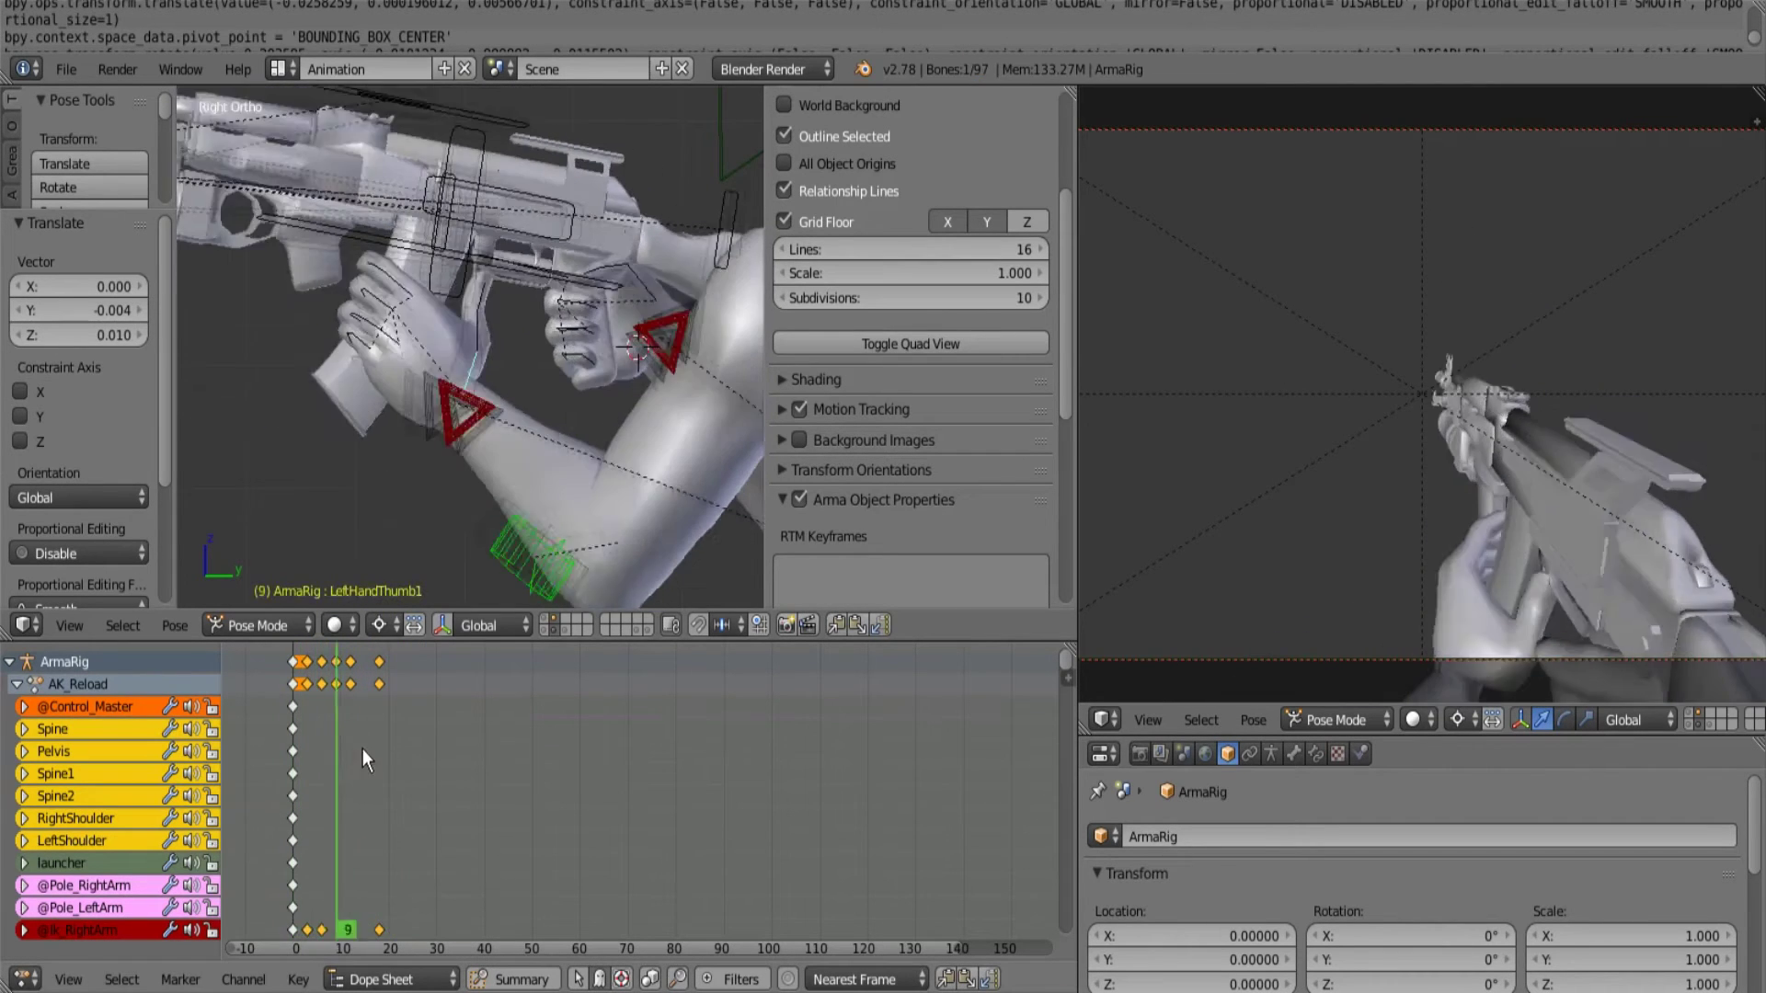
At frame 12, move both arm IK controls and the Weapon bone together.
{"action": "mouse_move", "coordinate": [363, 749]}
{"action": "left_mouse_down"}
{"action": "mouse_move", "coordinate": [387, 749]}
{"action": "mouse_move", "coordinate": [350, 759]}
{"action": "left_mouse_up"}
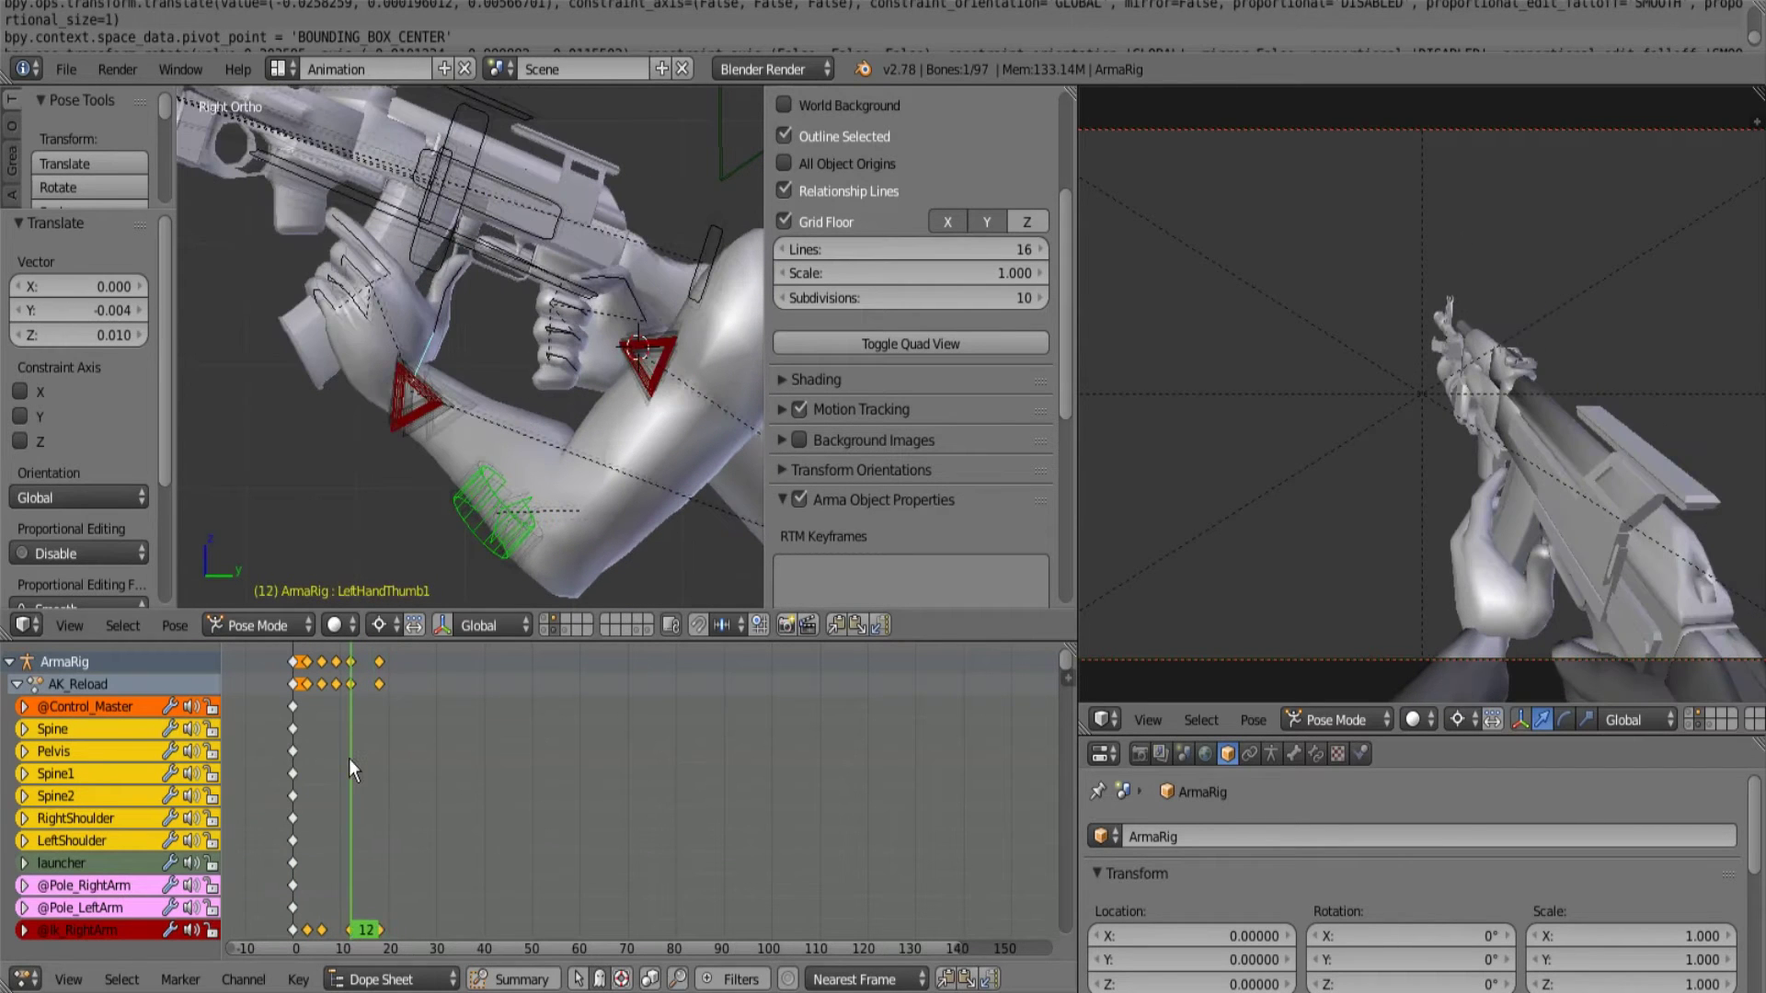
{"action": "right_click", "coordinate": [661, 346]}
{"action": "right_click", "coordinate": [425, 399], "text": "shift"}
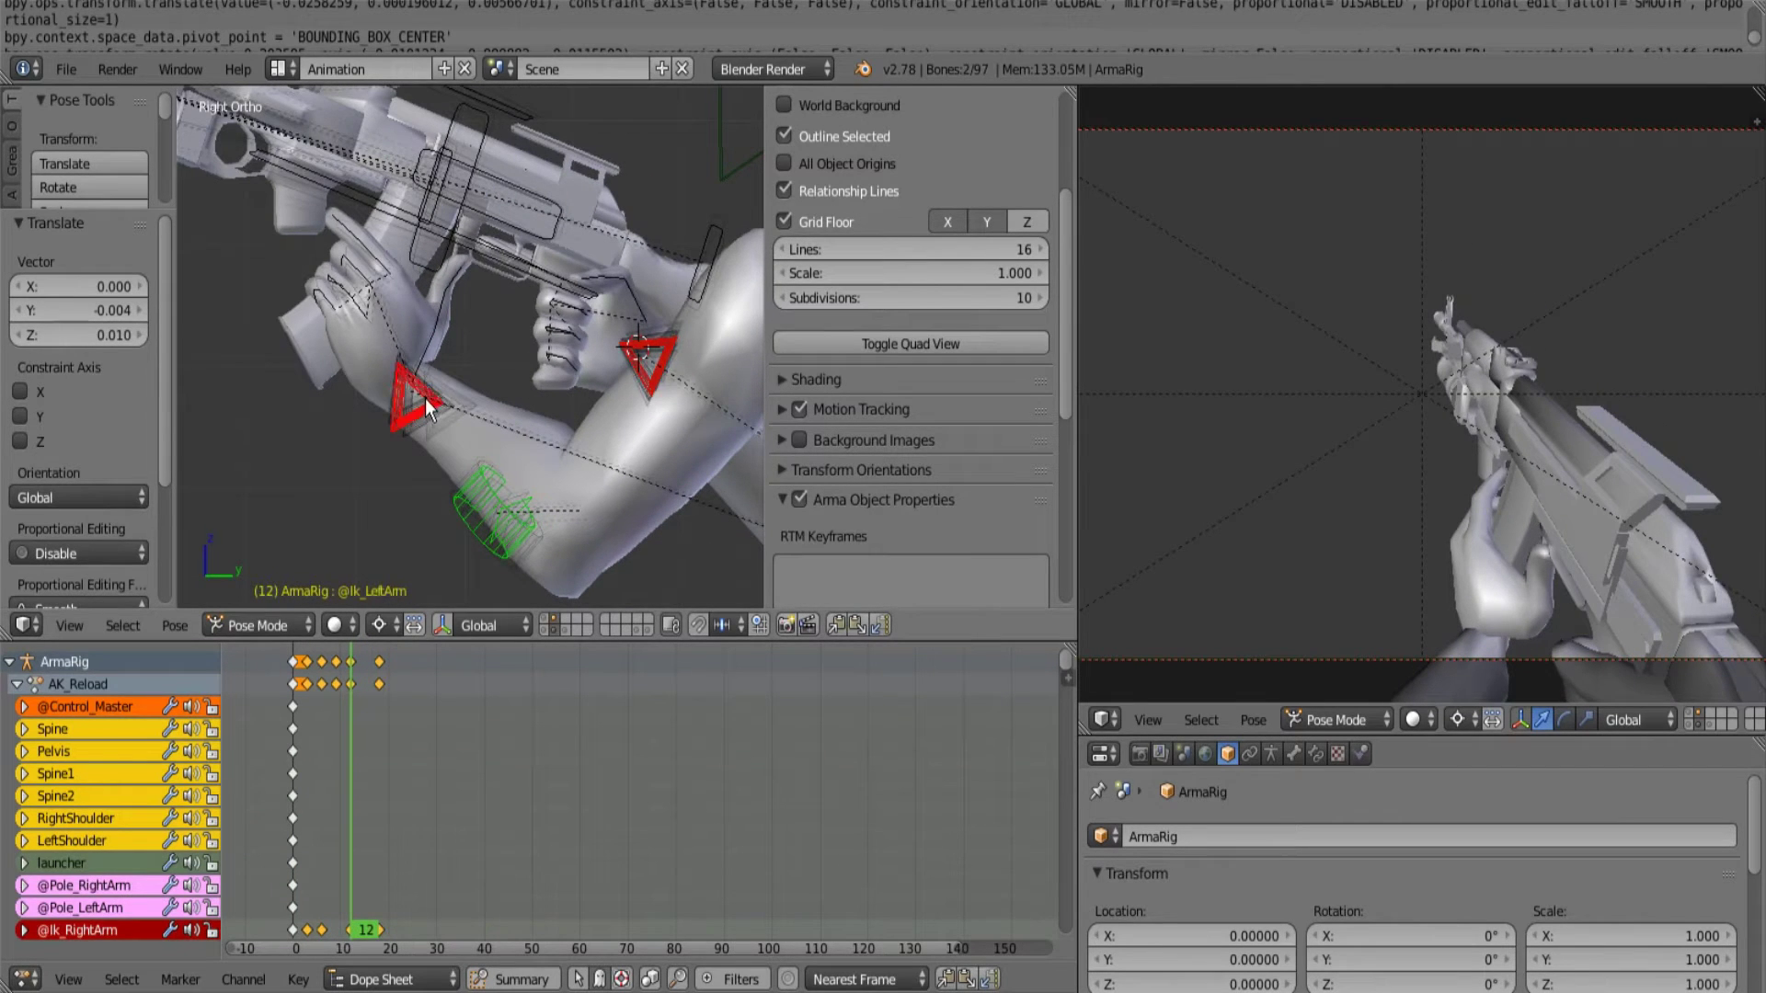
{"action": "right_click", "coordinate": [526, 270], "text": "shift"}
{"action": "key", "text": "g"}
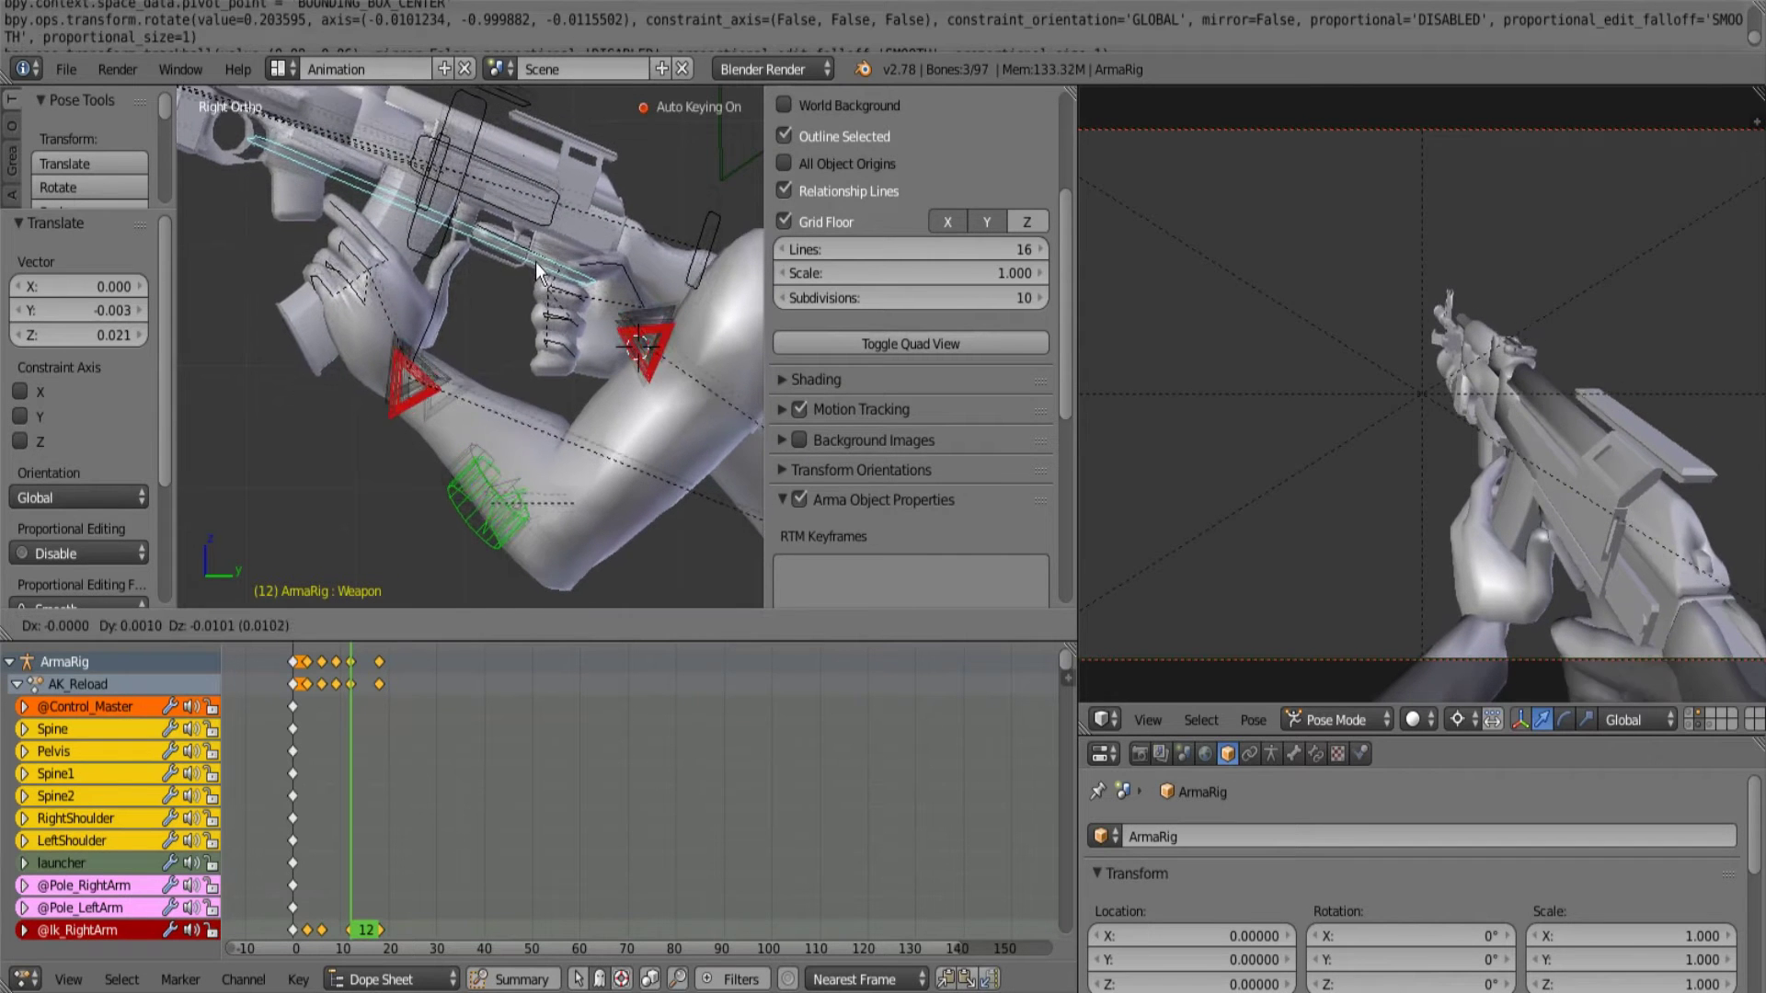
{"action": "left_click", "coordinate": [541, 251]}
Replay the reload through frame 20, toggling wireframe briefly, and stop at frame 18.
{"action": "left_click", "coordinate": [301, 703]}
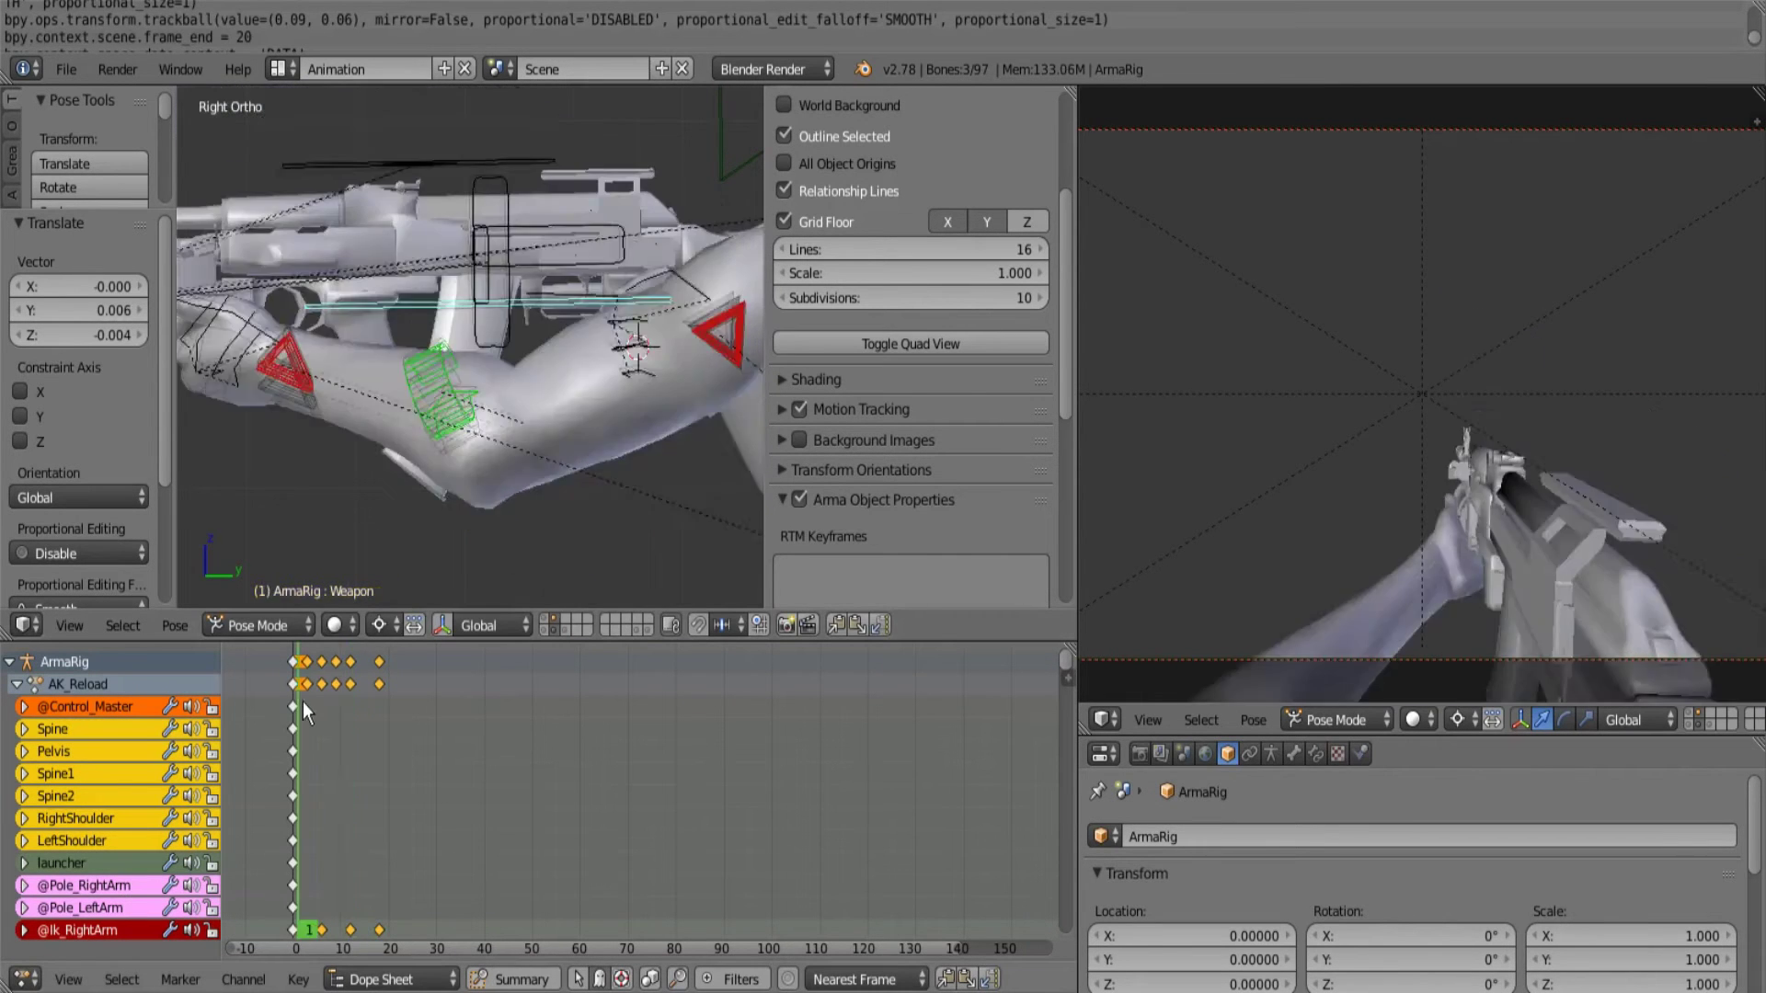
{"action": "left_click_drag", "start_coordinate": [302, 702], "coordinate": [387, 952]}
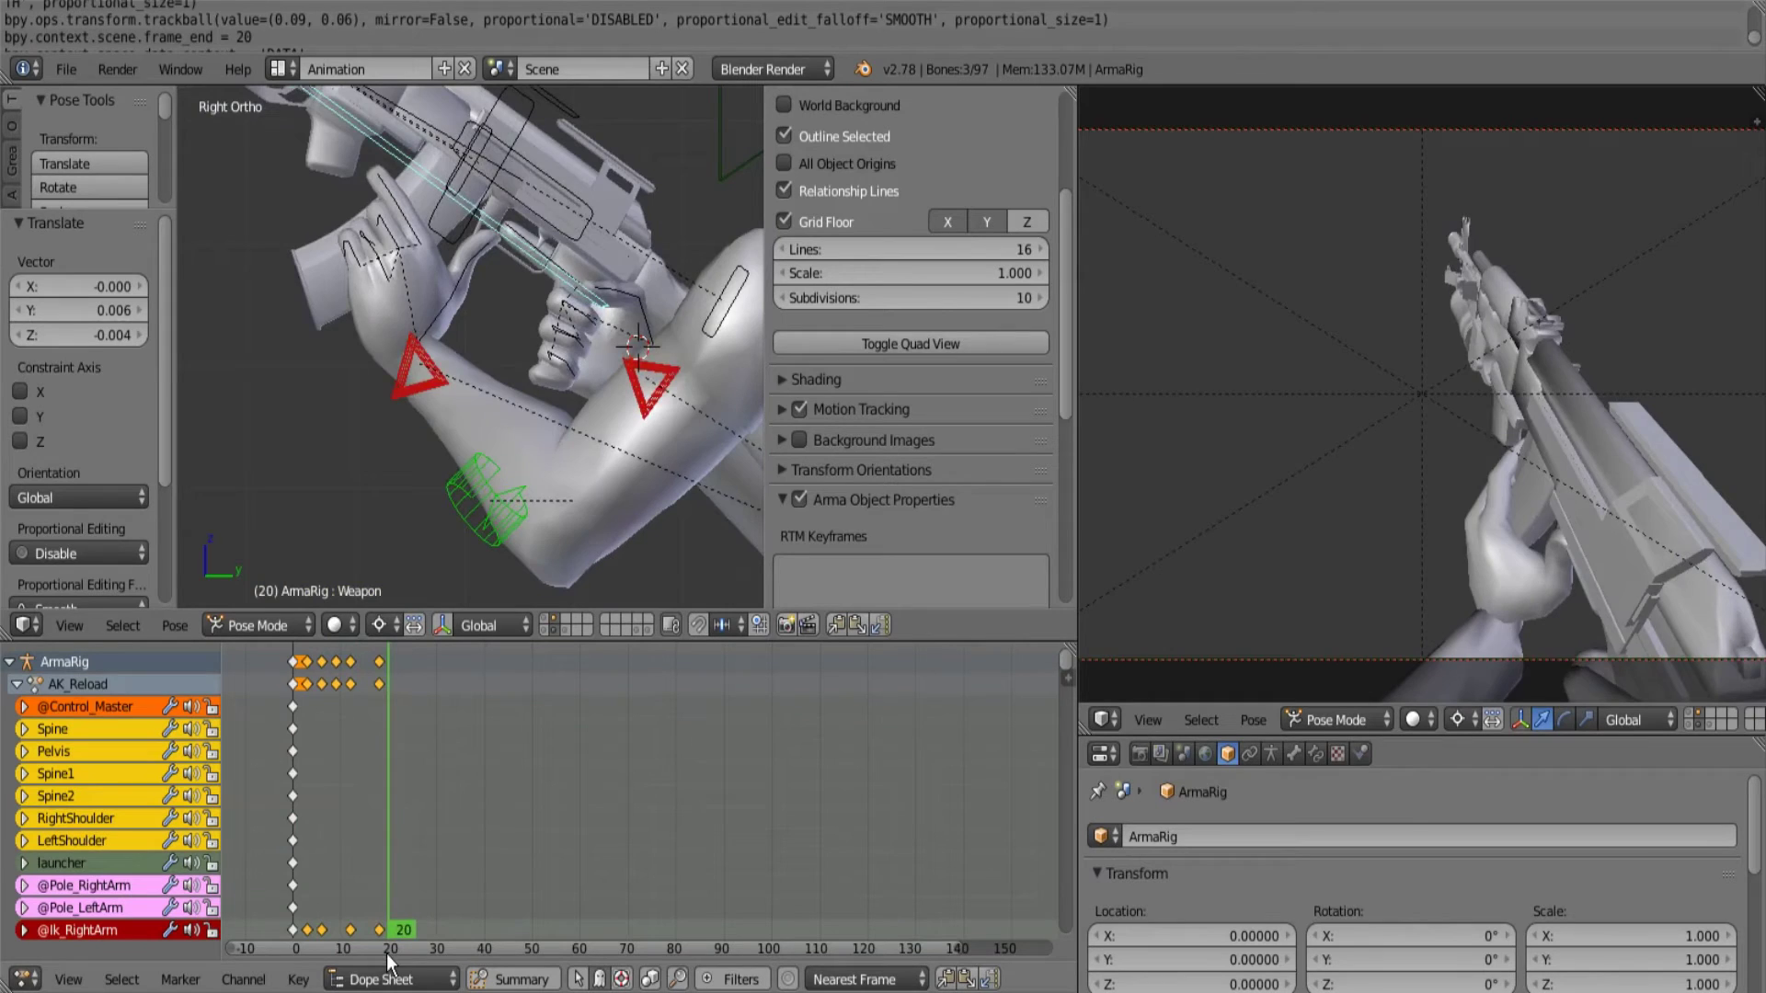
{"action": "key", "text": "alt+a"}
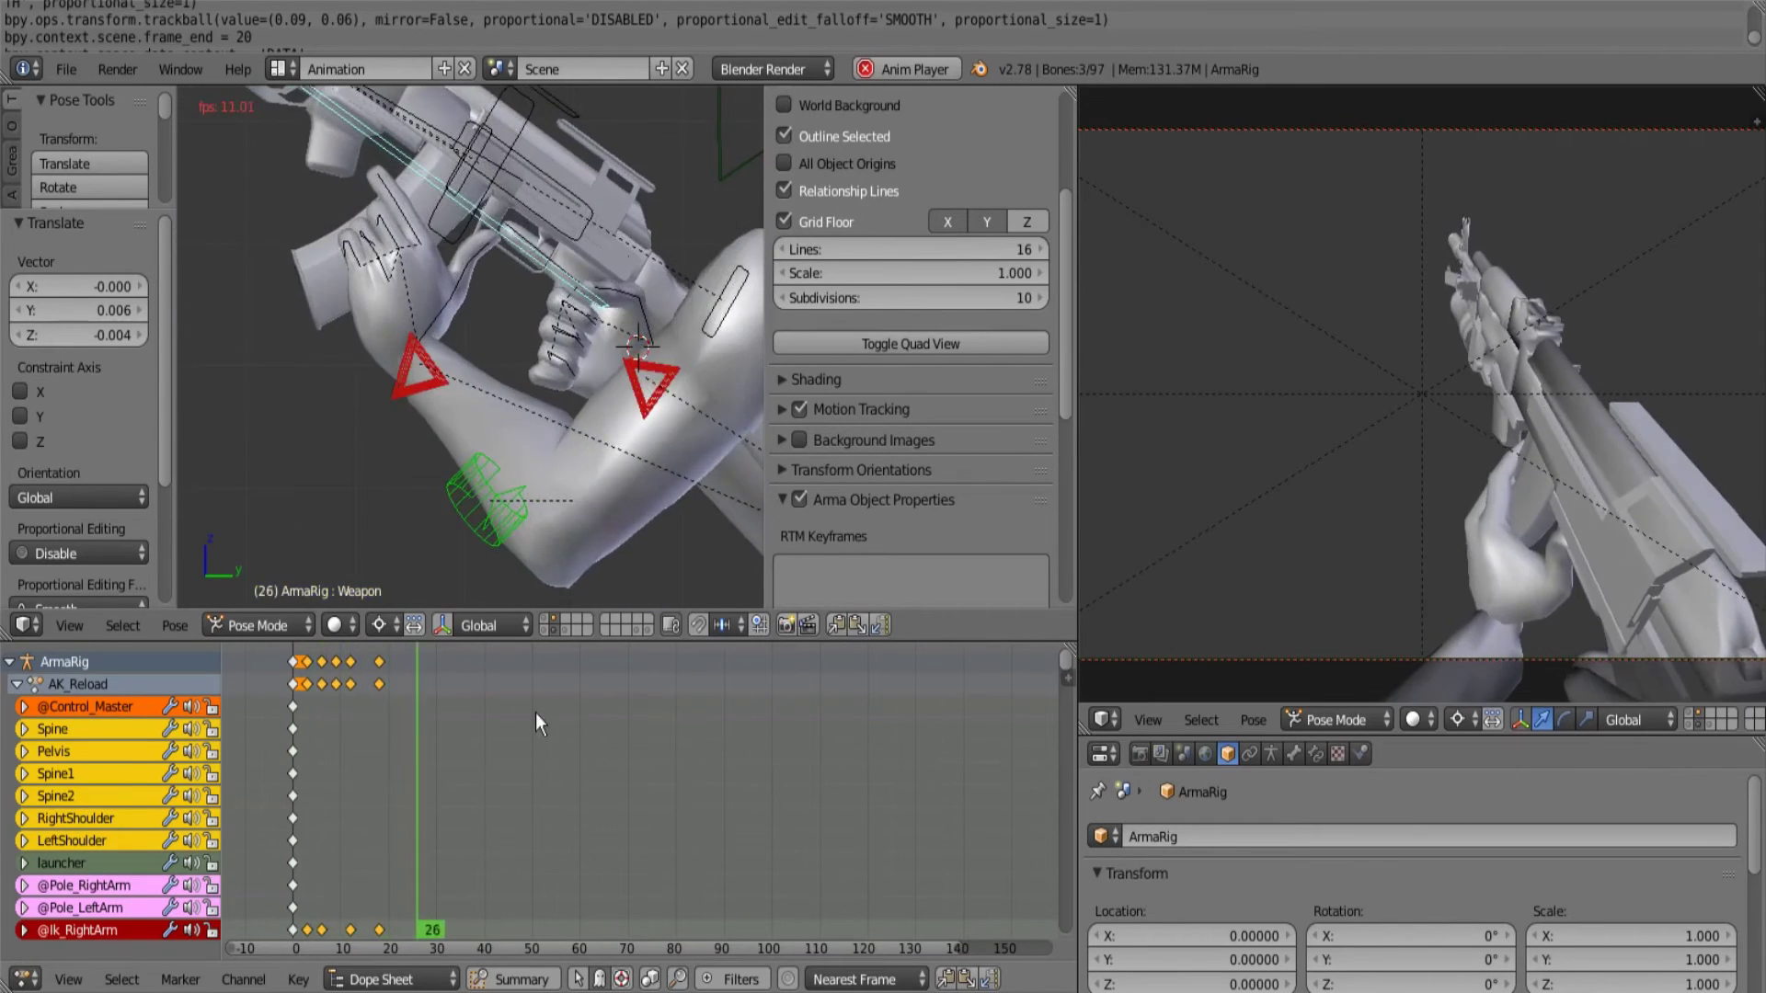
{"action": "key", "text": "z"}
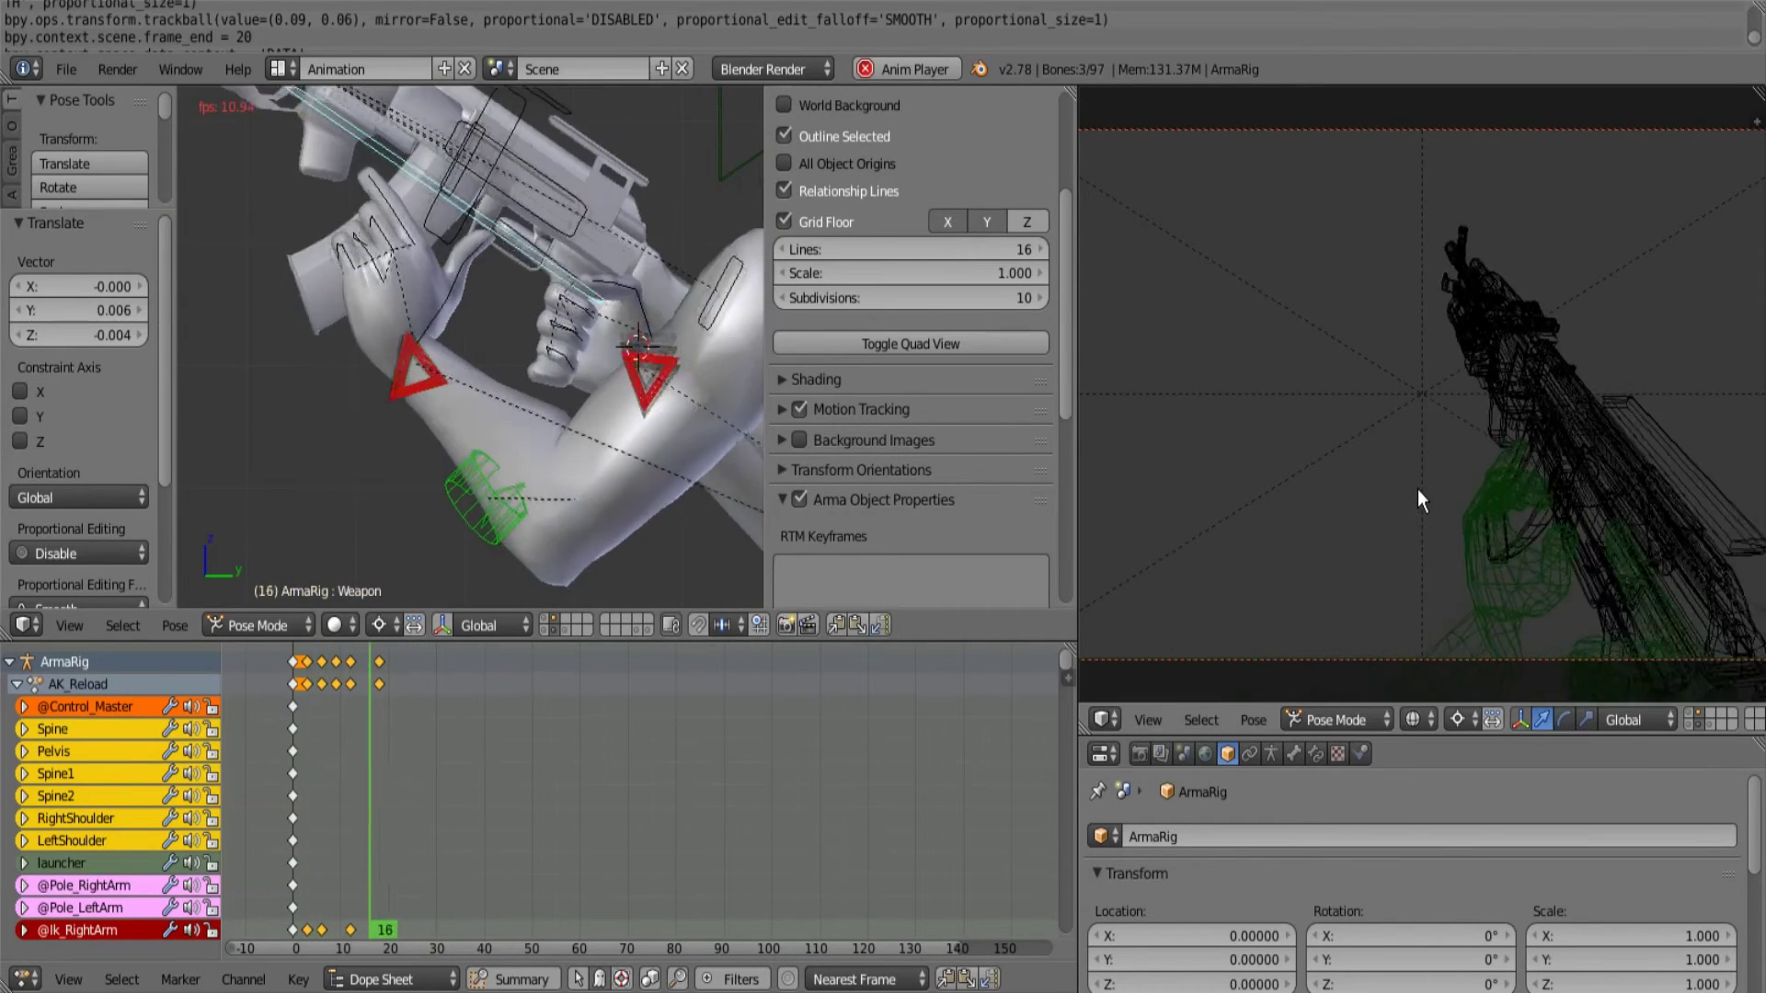
{"action": "key", "text": "z"}
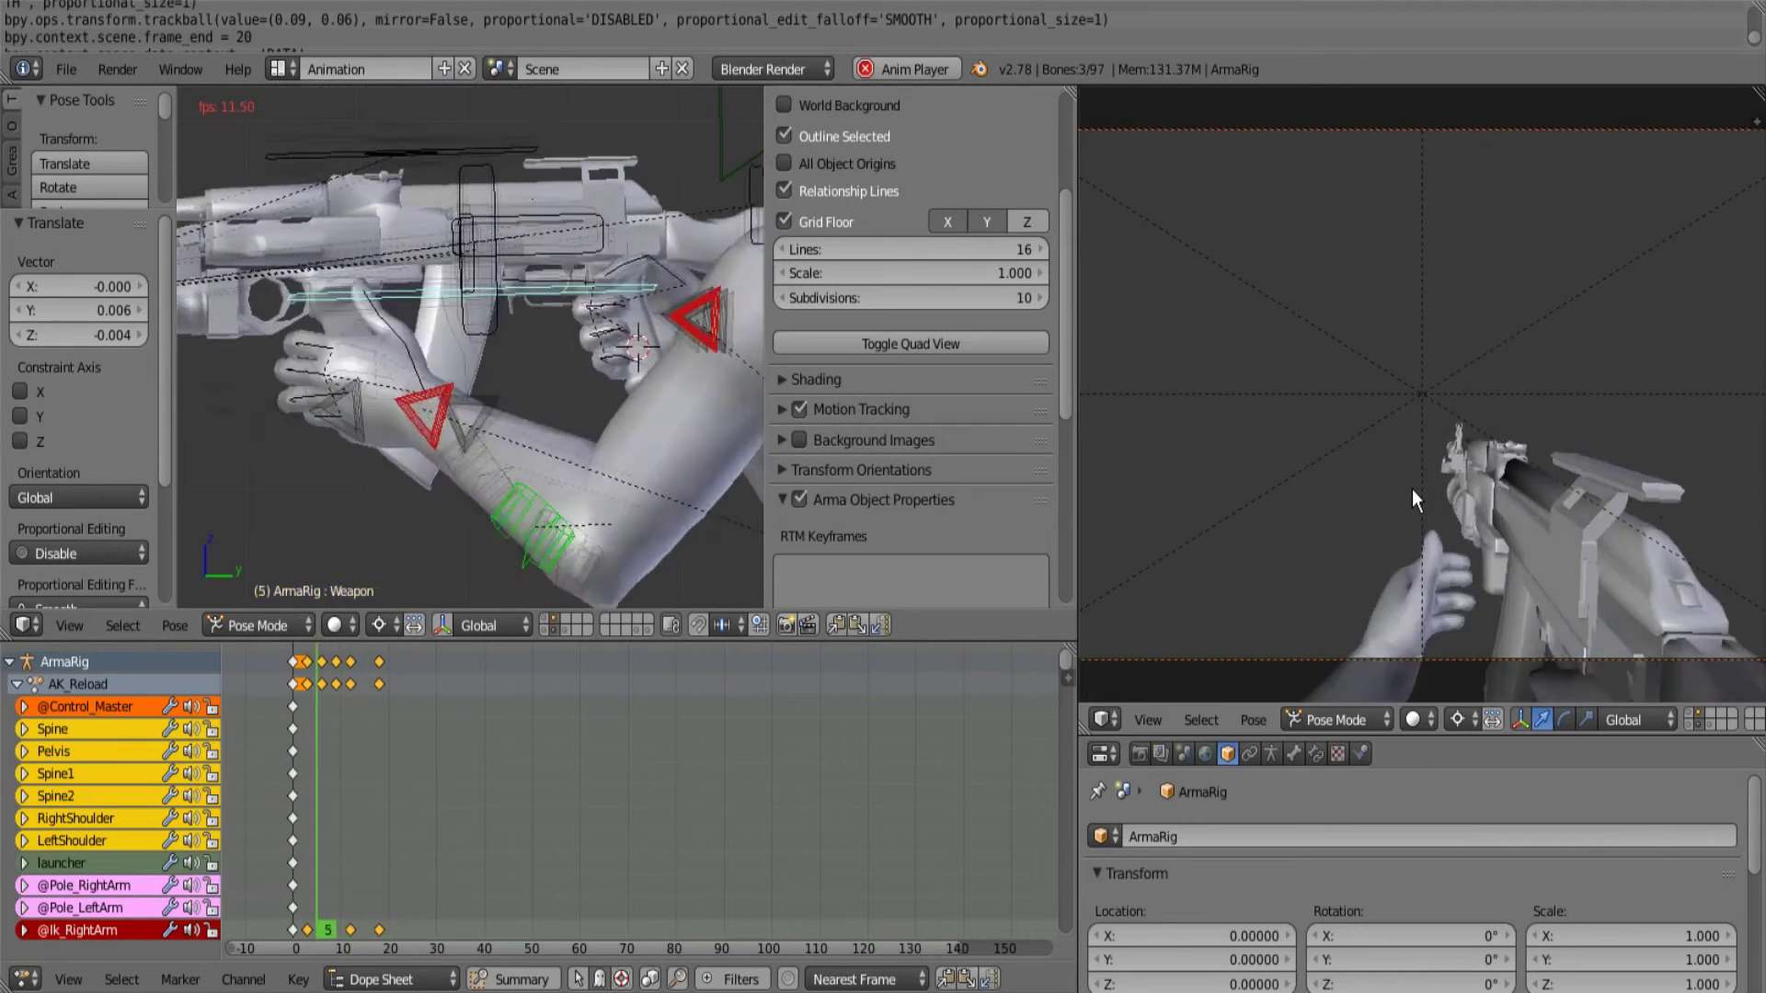
{"action": "key", "text": "alt+a"}
{"action": "left_click_drag", "start_coordinate": [355, 694], "coordinate": [379, 703]}
{"action": "middle_click_drag", "start_coordinate": [378, 242], "coordinate": [413, 336], "text": "shift"}
Rotate the LeftHandMiddle1 finger bone to bend the left middle finger.
{"action": "scroll", "coordinate": [441, 348], "scroll_direction": "up", "scroll_amount": 3}
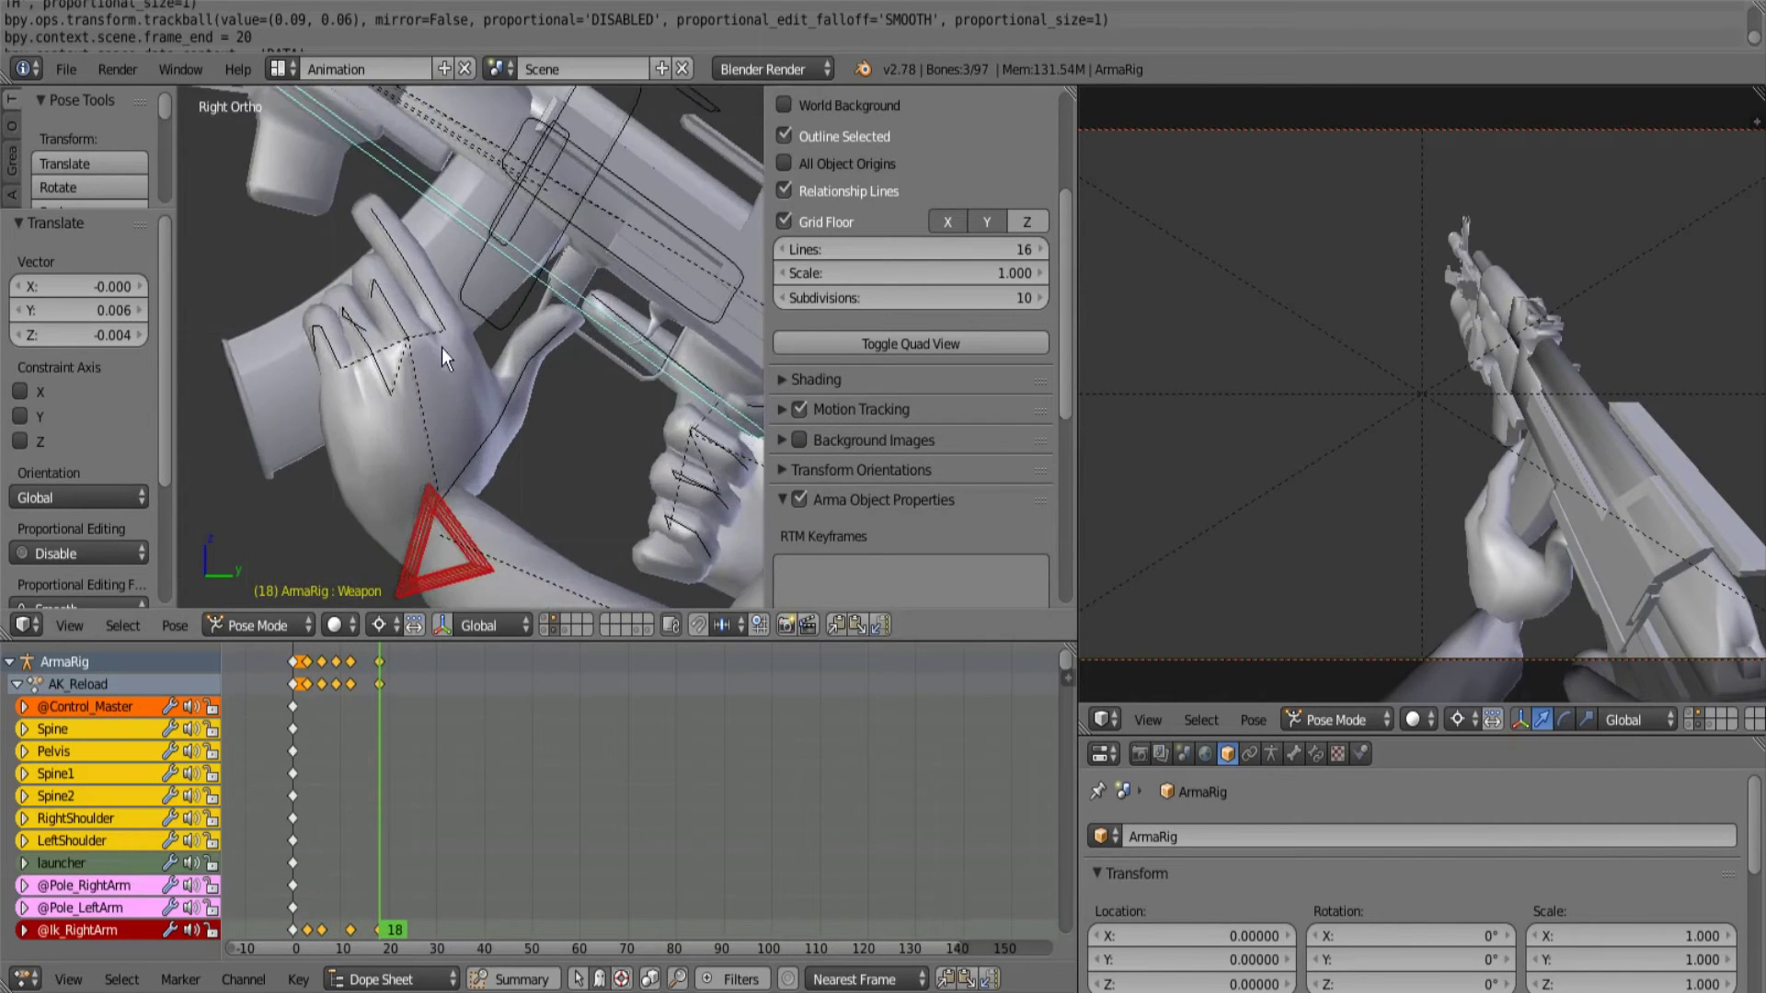
{"action": "right_click", "coordinate": [391, 301]}
{"action": "key", "text": "r"}
{"action": "key", "text": "r"}
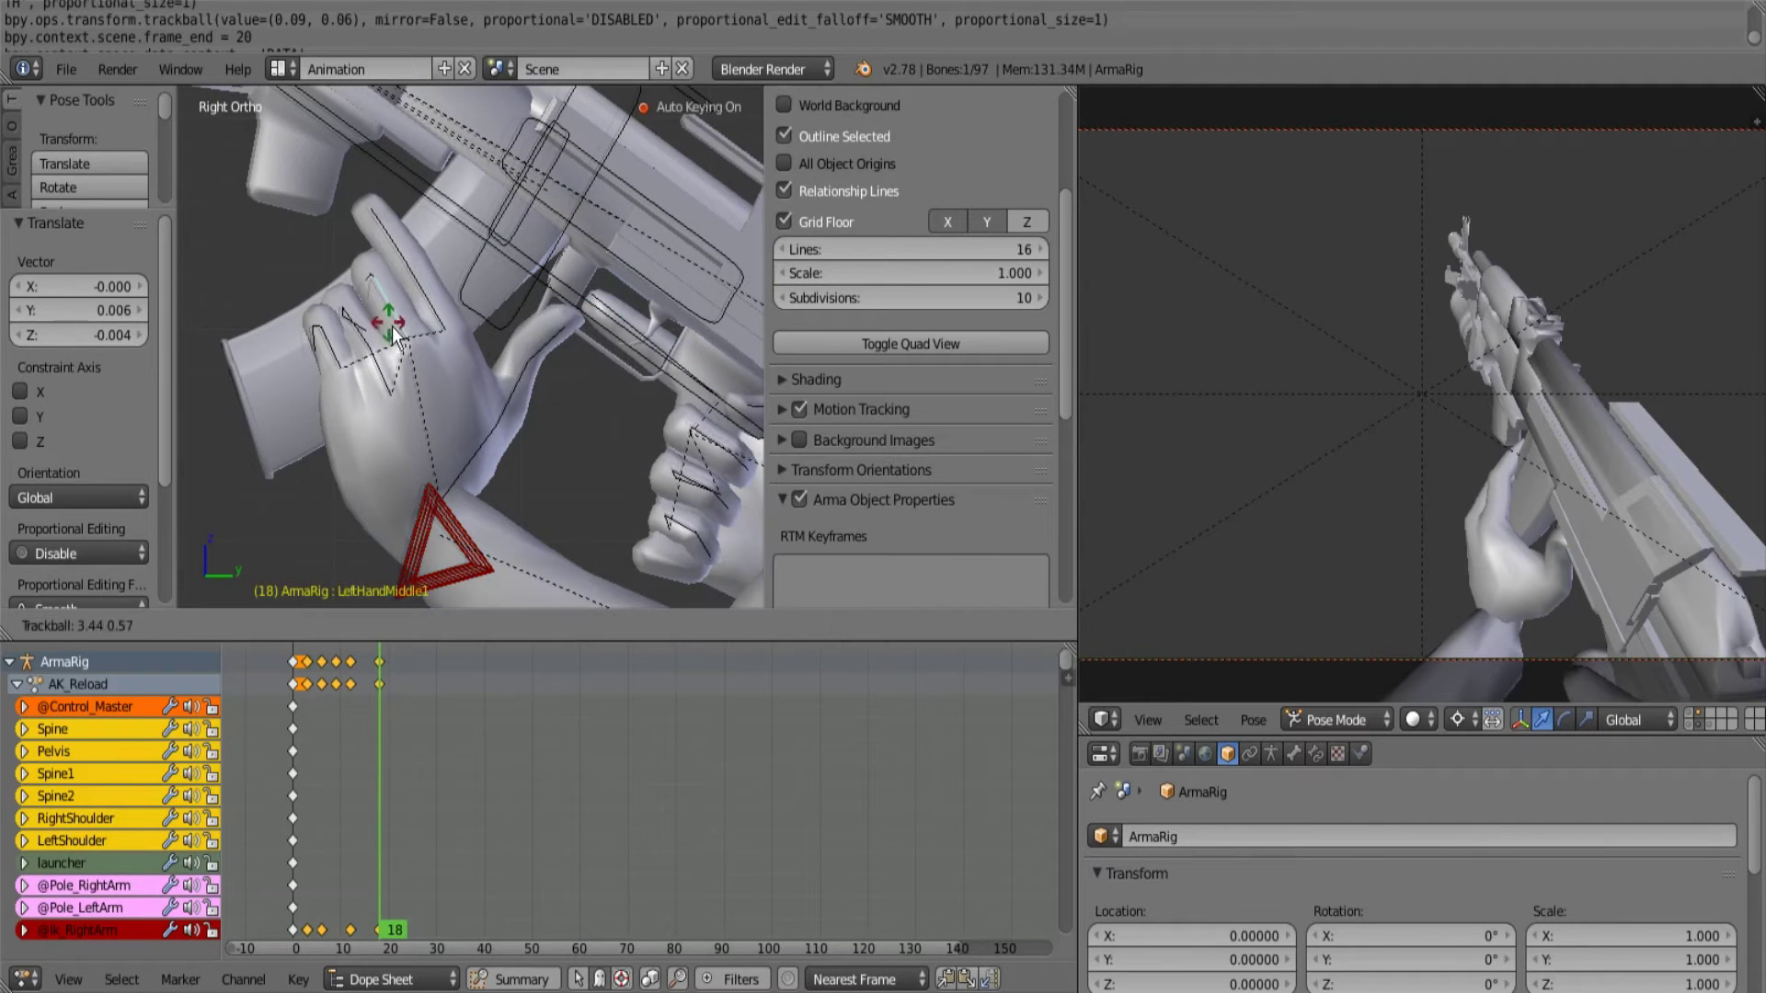
{"action": "left_click", "coordinate": [380, 349]}
Set the pivot to bounding box centre and curl the left ring finger 35.555°.
{"action": "right_click", "coordinate": [369, 357]}
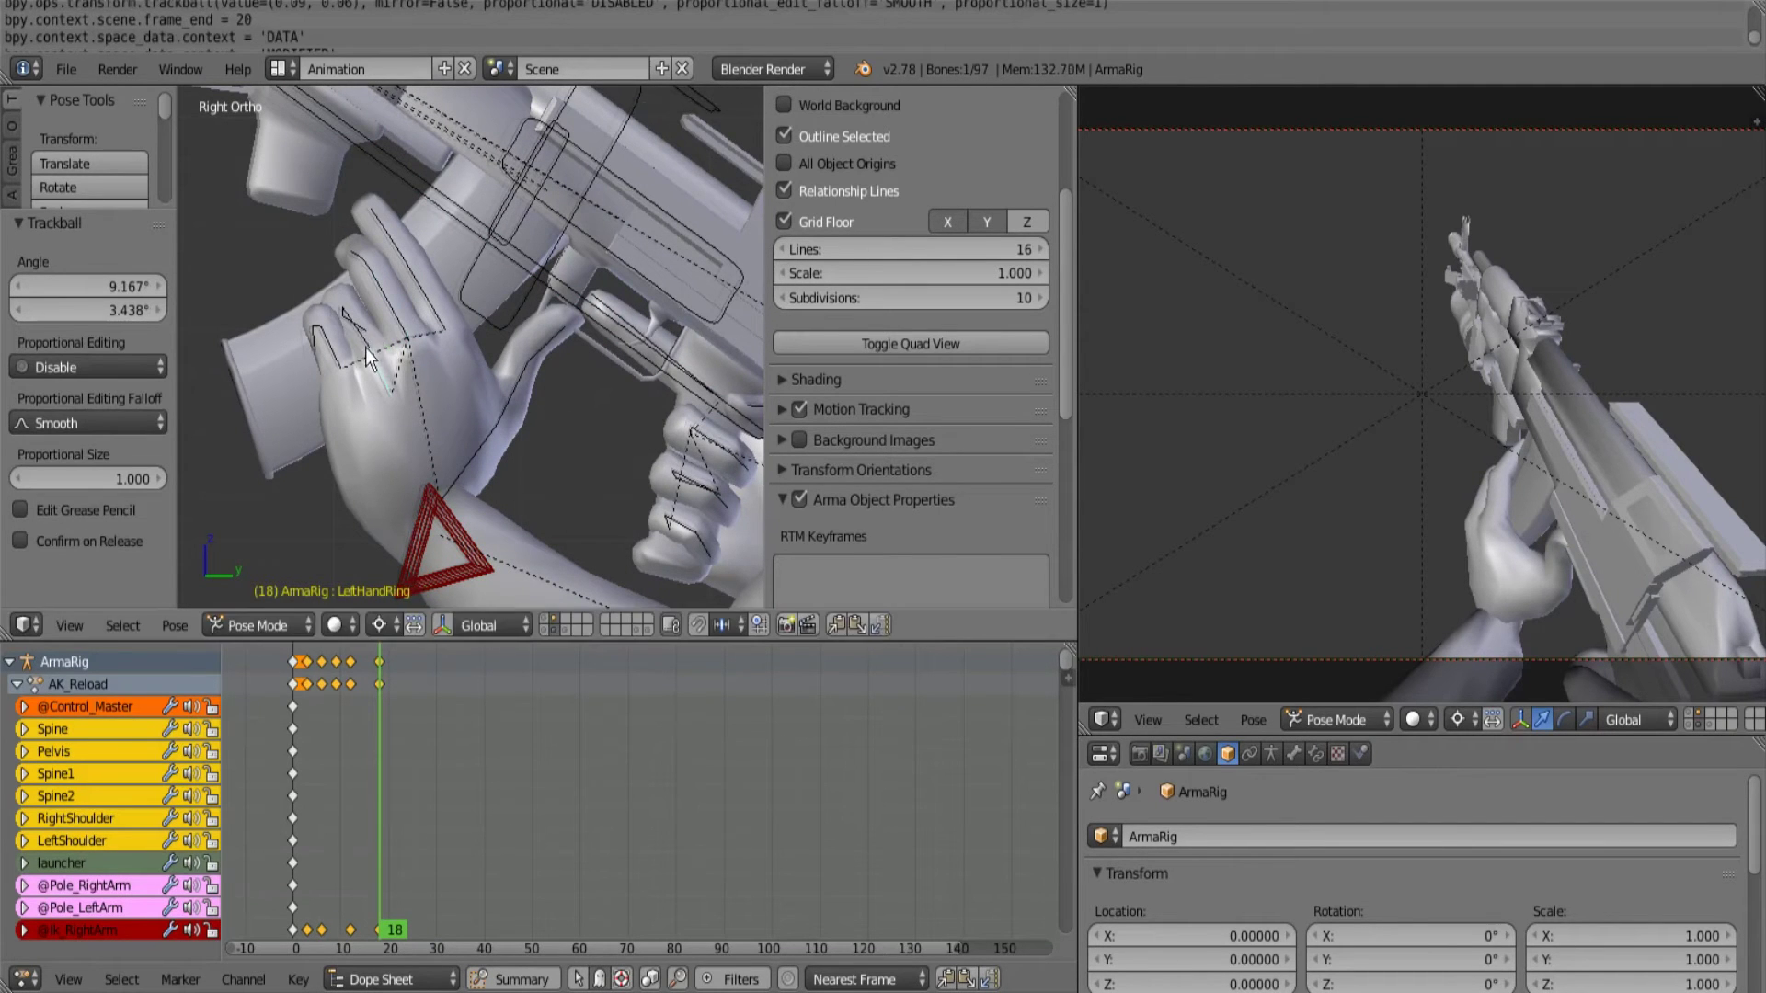
{"action": "left_click", "coordinate": [378, 626]}
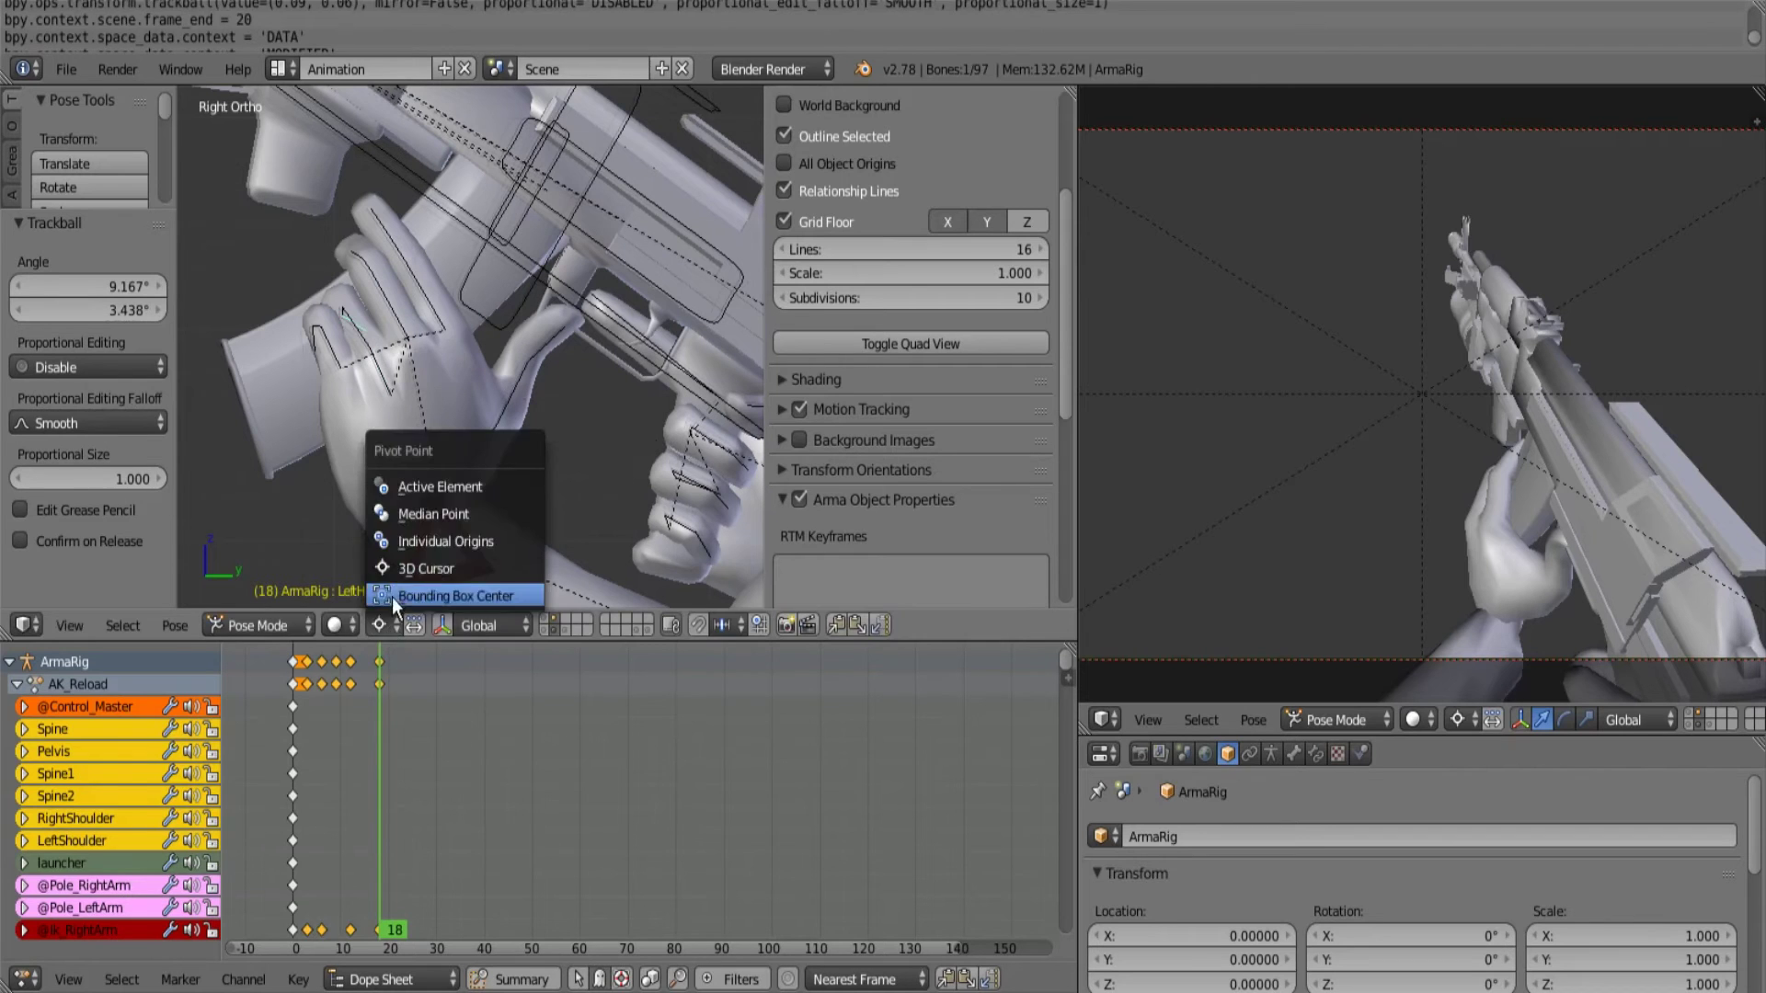
{"action": "left_click", "coordinate": [391, 598]}
{"action": "key", "text": "r"}
{"action": "left_click", "coordinate": [553, 471]}
{"action": "right_click", "coordinate": [376, 358]}
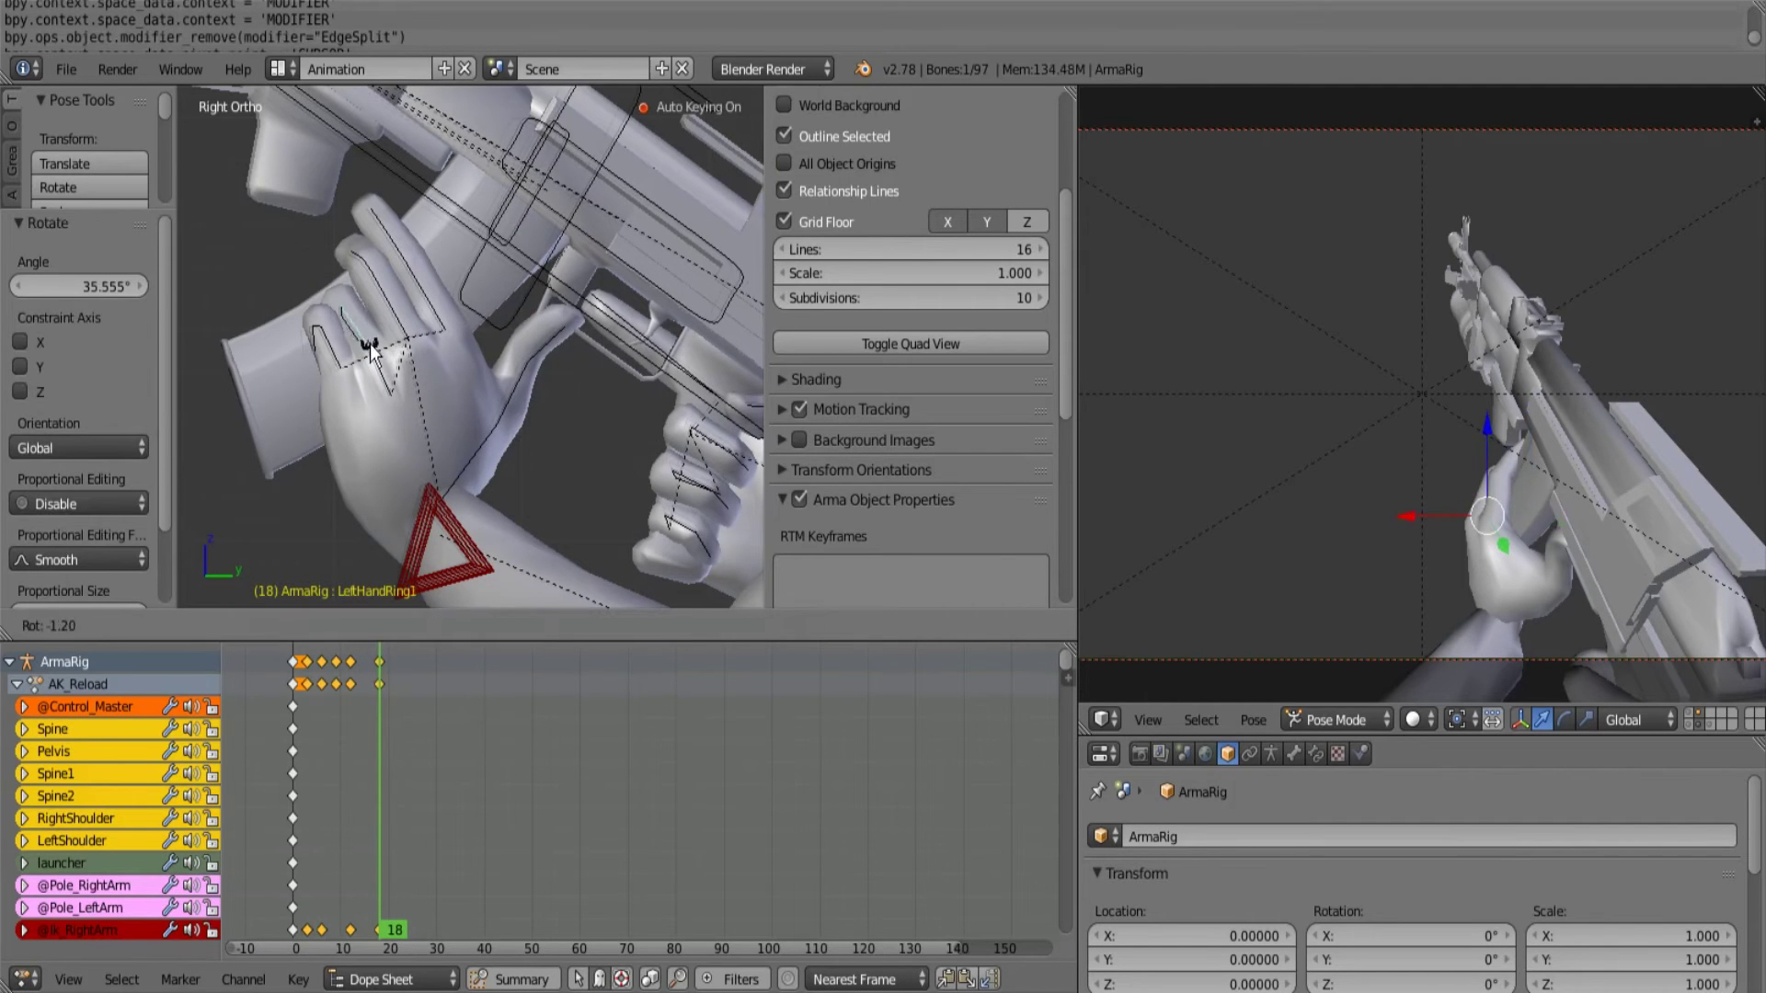
{"action": "key", "text": "r"}
{"action": "key", "text": "r"}
{"action": "left_click", "coordinate": [380, 363]}
Move the left arm IK target to a new position at frame 18.
{"action": "right_click", "coordinate": [438, 545]}
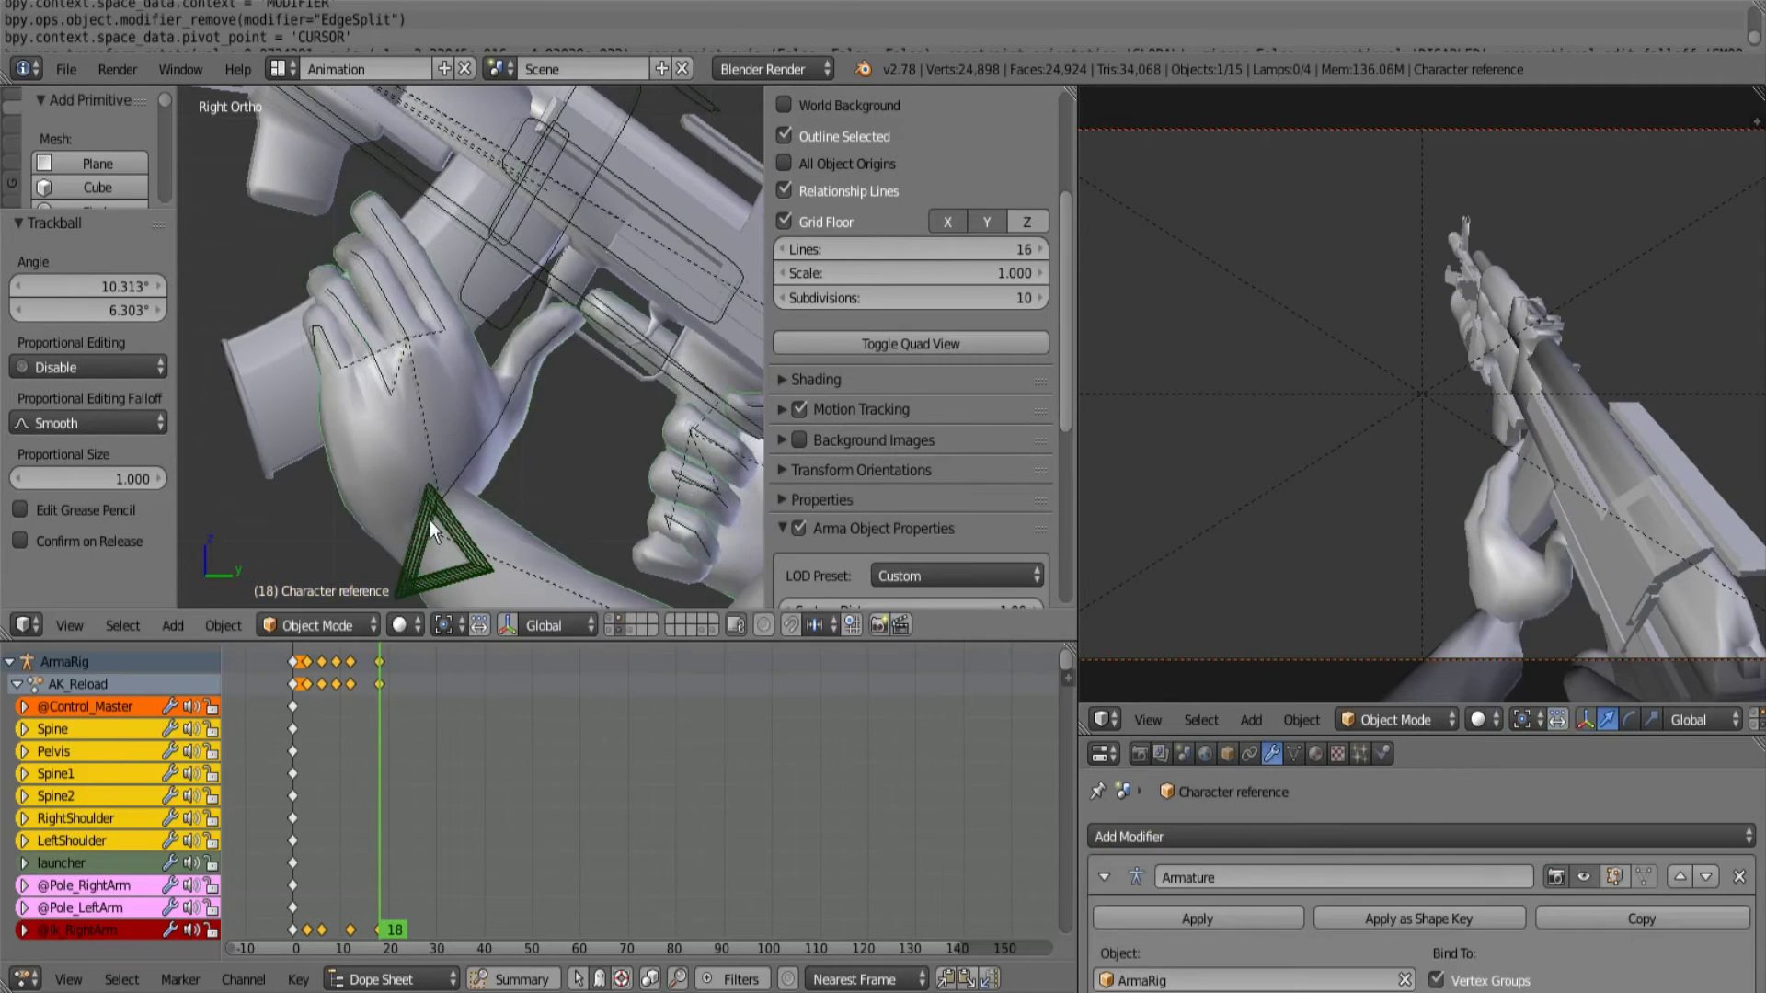
{"action": "right_click", "coordinate": [430, 521]}
{"action": "key", "text": "g"}
{"action": "left_click", "coordinate": [438, 474]}
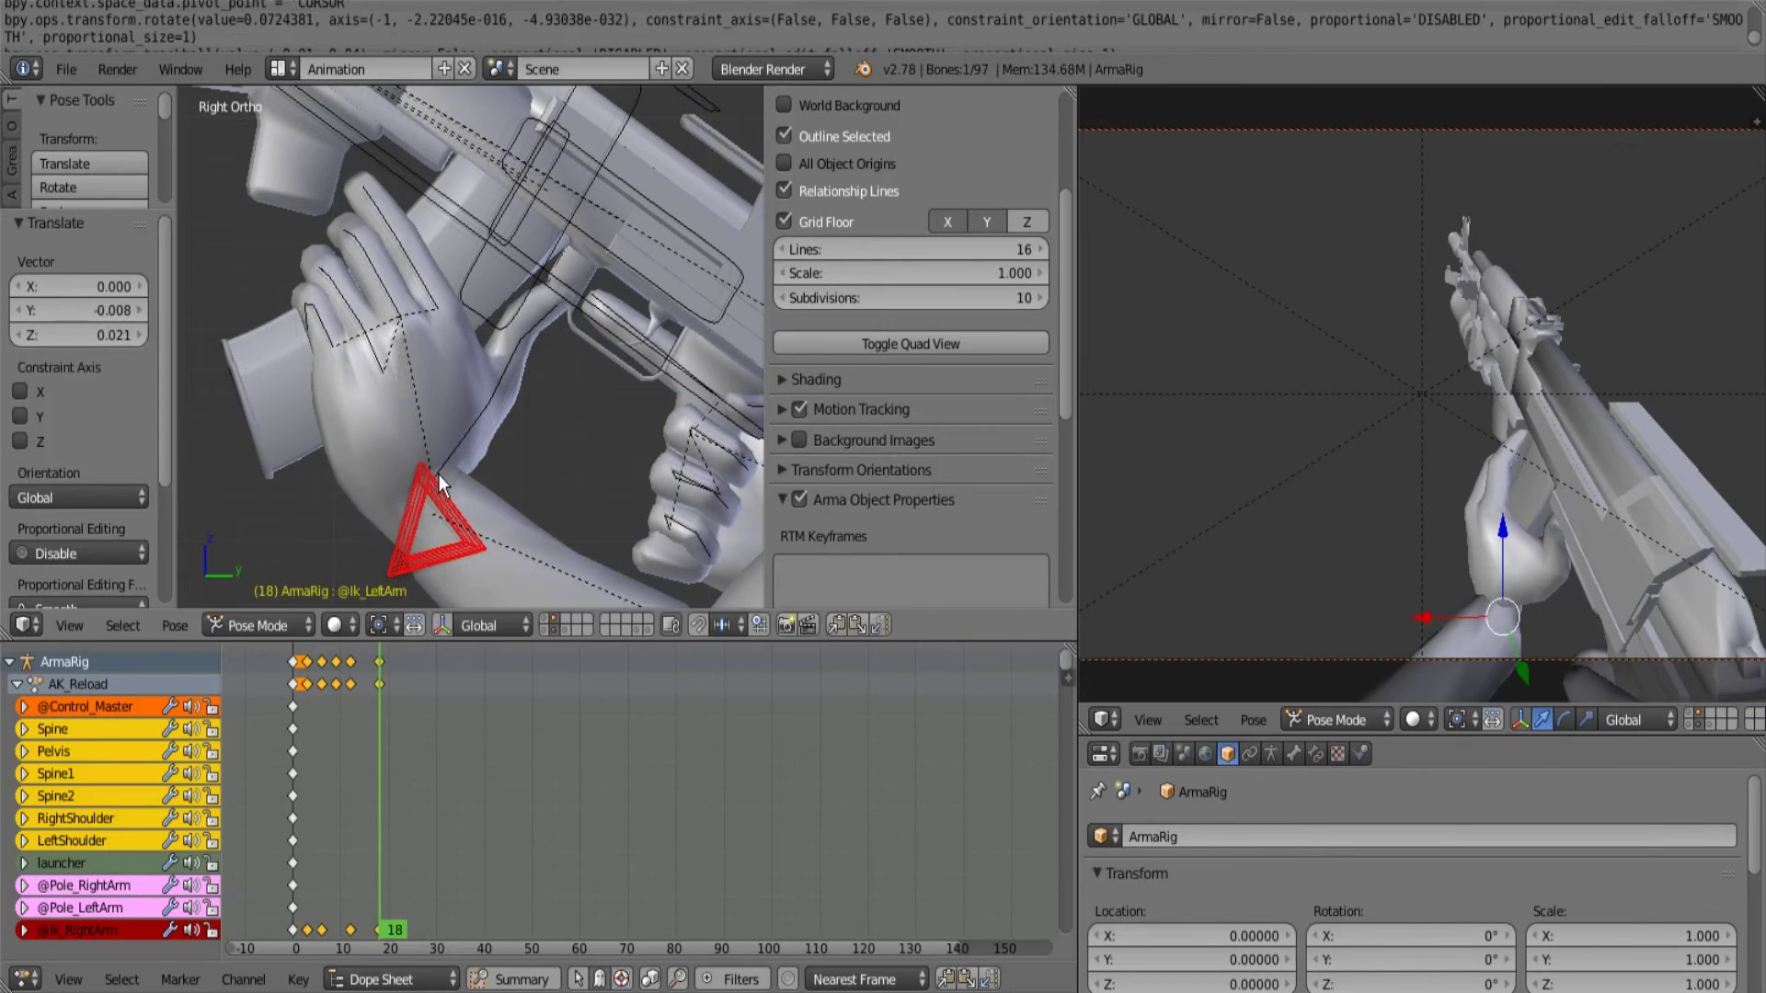
Re-bend the left middle finger and both ring finger segments around the grip.
{"action": "right_click", "coordinate": [372, 257]}
{"action": "key", "text": "r"}
{"action": "key", "text": "r"}
{"action": "left_click", "coordinate": [369, 250]}
{"action": "right_click", "coordinate": [348, 280]}
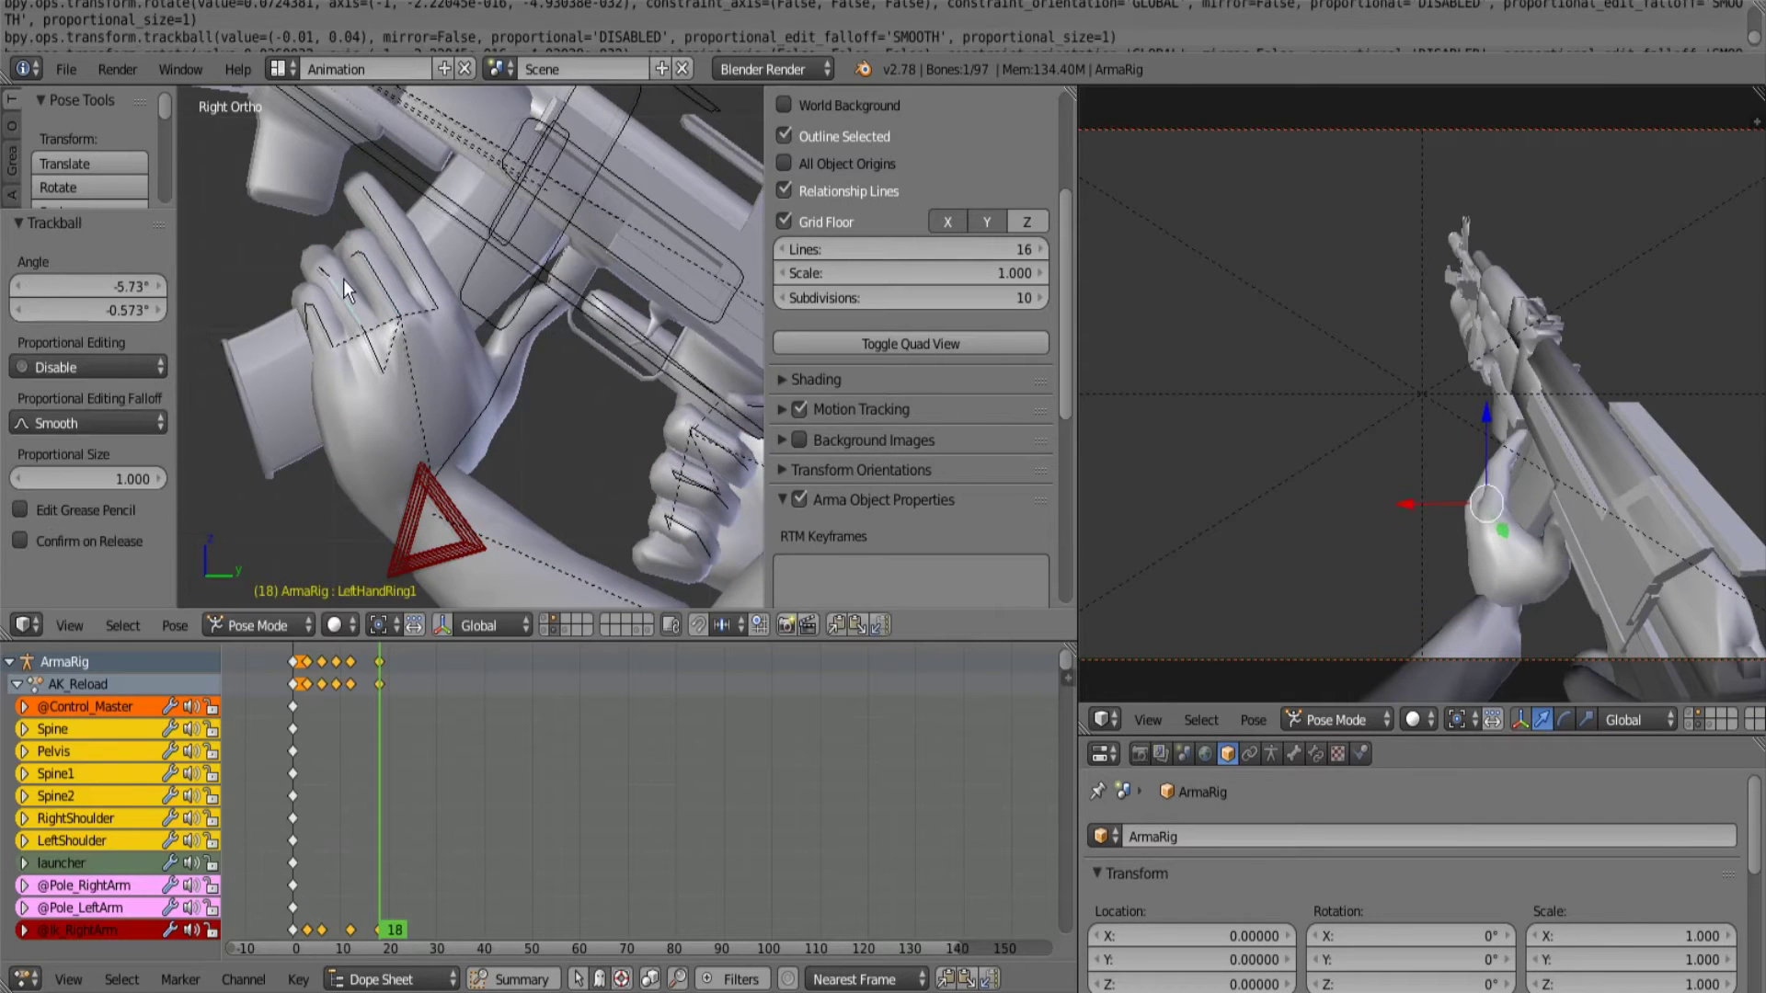
{"action": "key", "text": "r"}
{"action": "left_click", "coordinate": [333, 277]}
{"action": "right_click", "coordinate": [331, 275]}
{"action": "key", "text": "r"}
{"action": "key", "text": "r"}
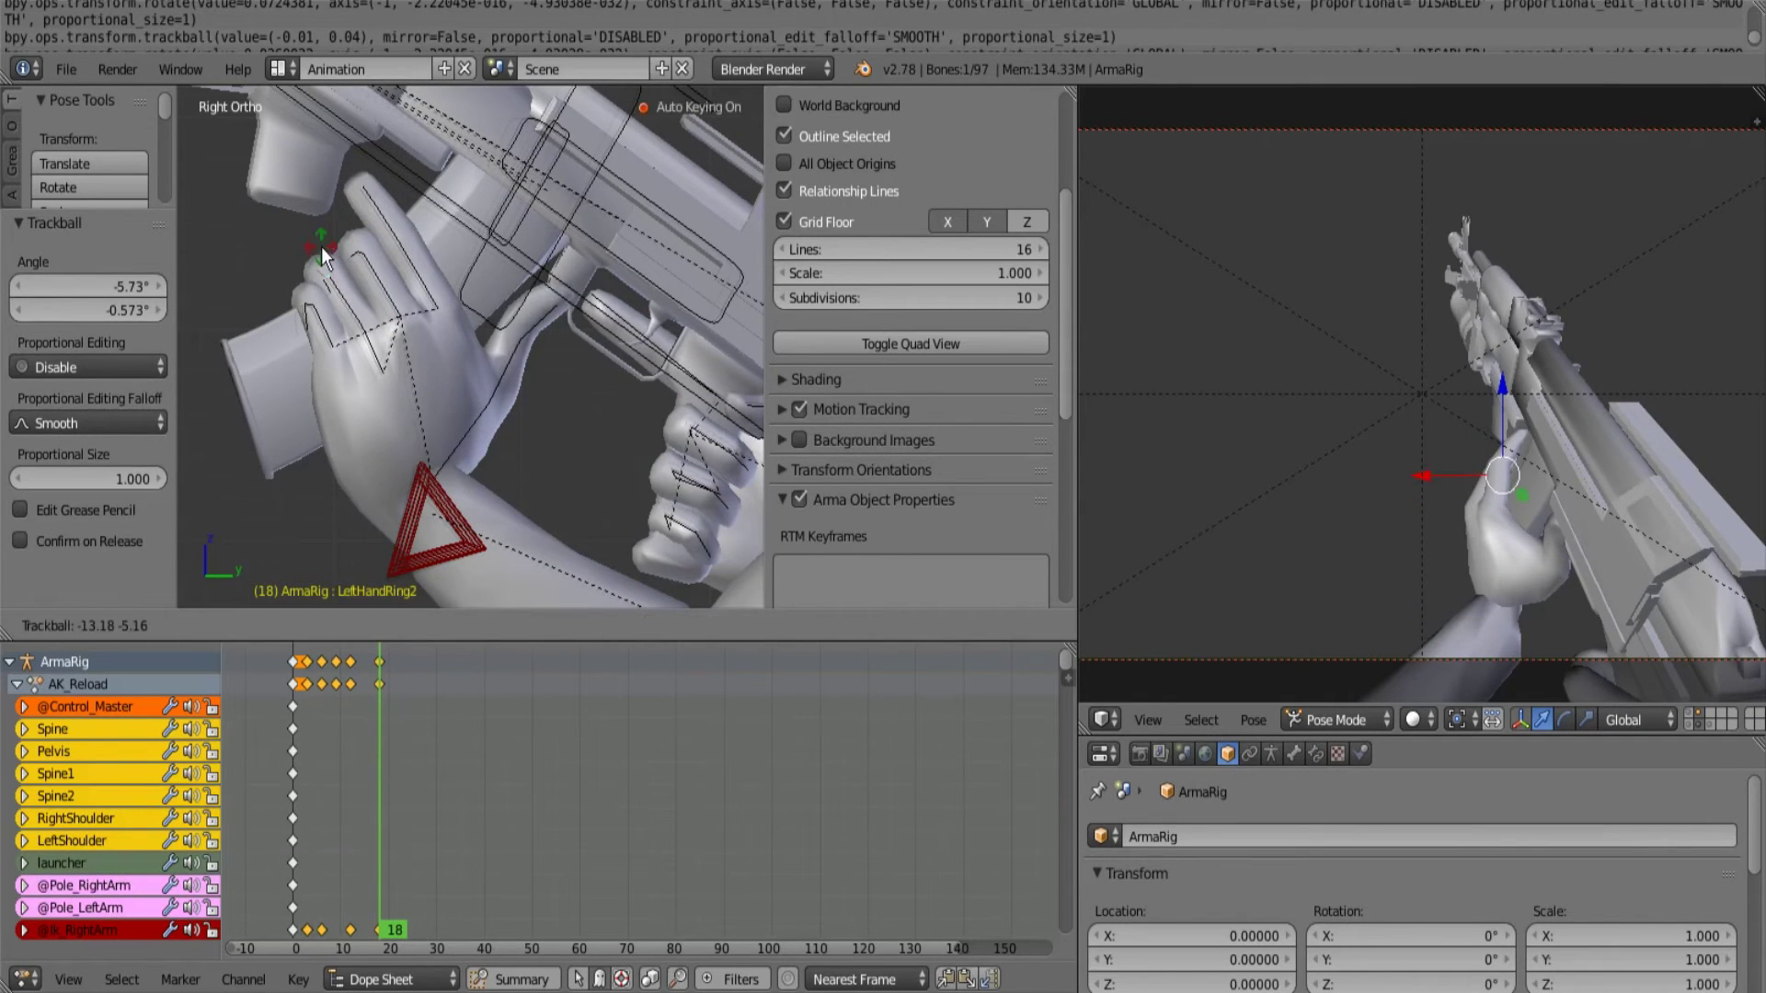
{"action": "left_click", "coordinate": [321, 246]}
Curl the left pinky and second index finger bones, then play the reload animation.
{"action": "right_click", "coordinate": [329, 327]}
{"action": "key", "text": "r"}
{"action": "key", "text": "r"}
{"action": "left_click", "coordinate": [366, 317]}
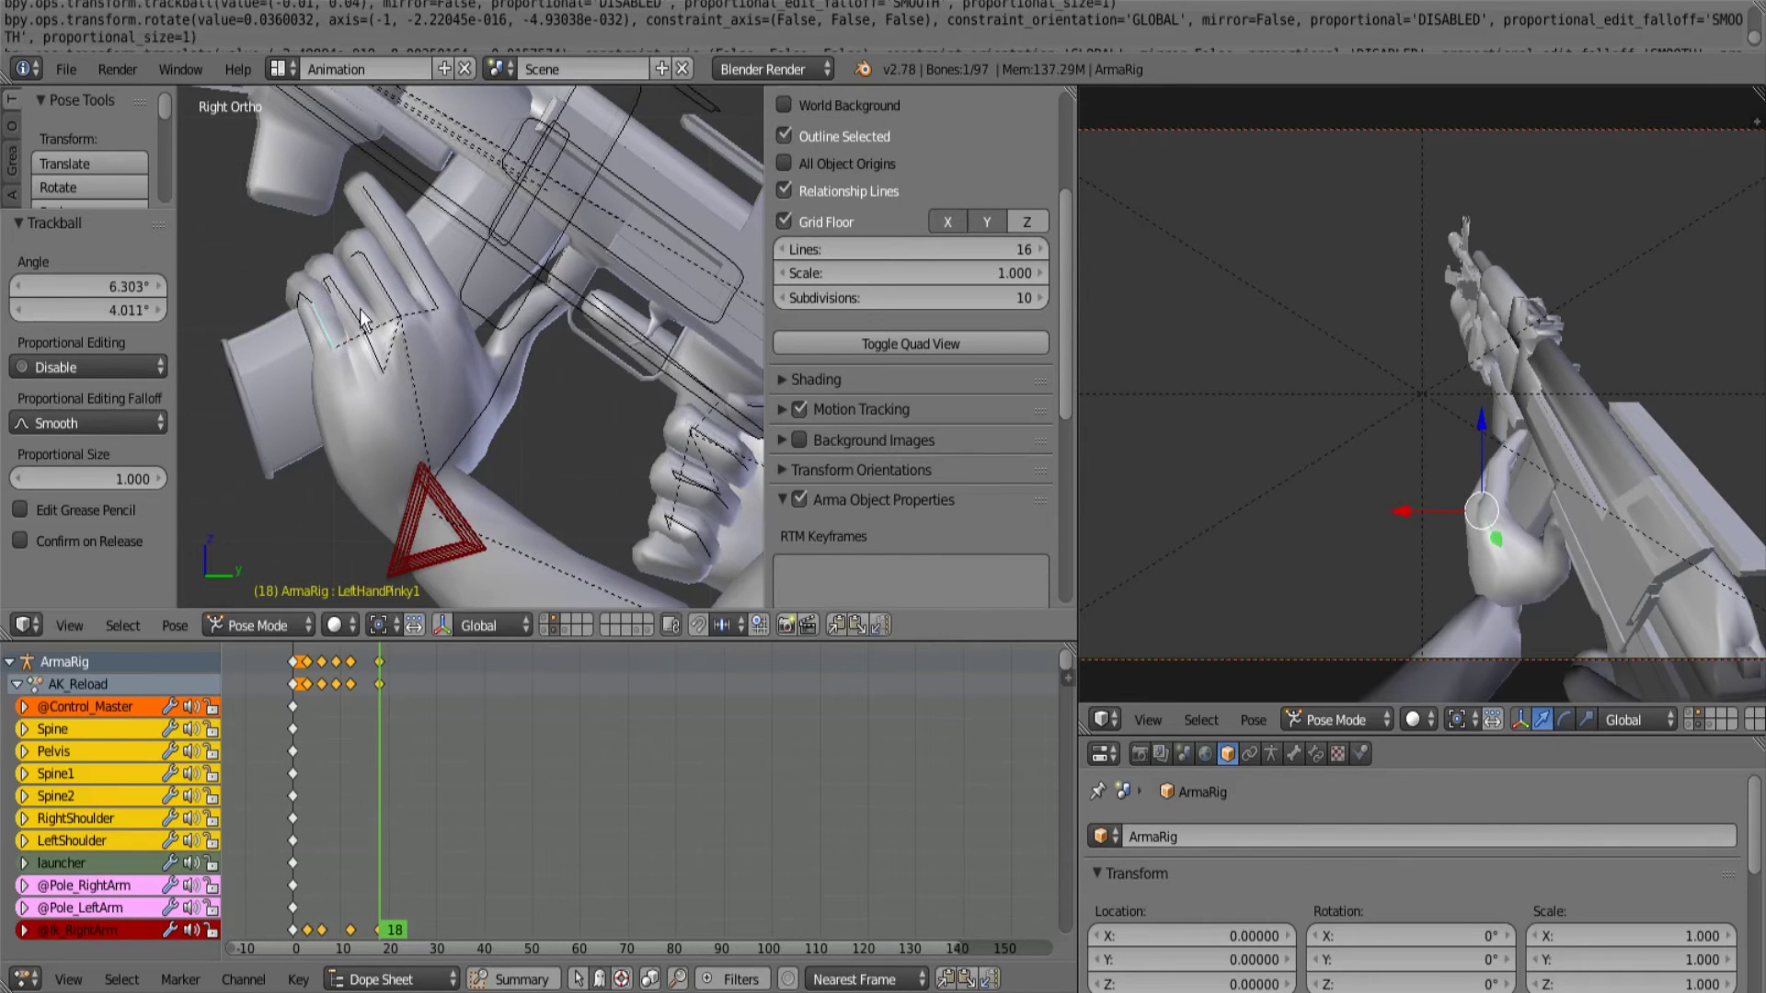
{"action": "right_click", "coordinate": [396, 232]}
{"action": "key", "text": "r"}
{"action": "key", "text": "r"}
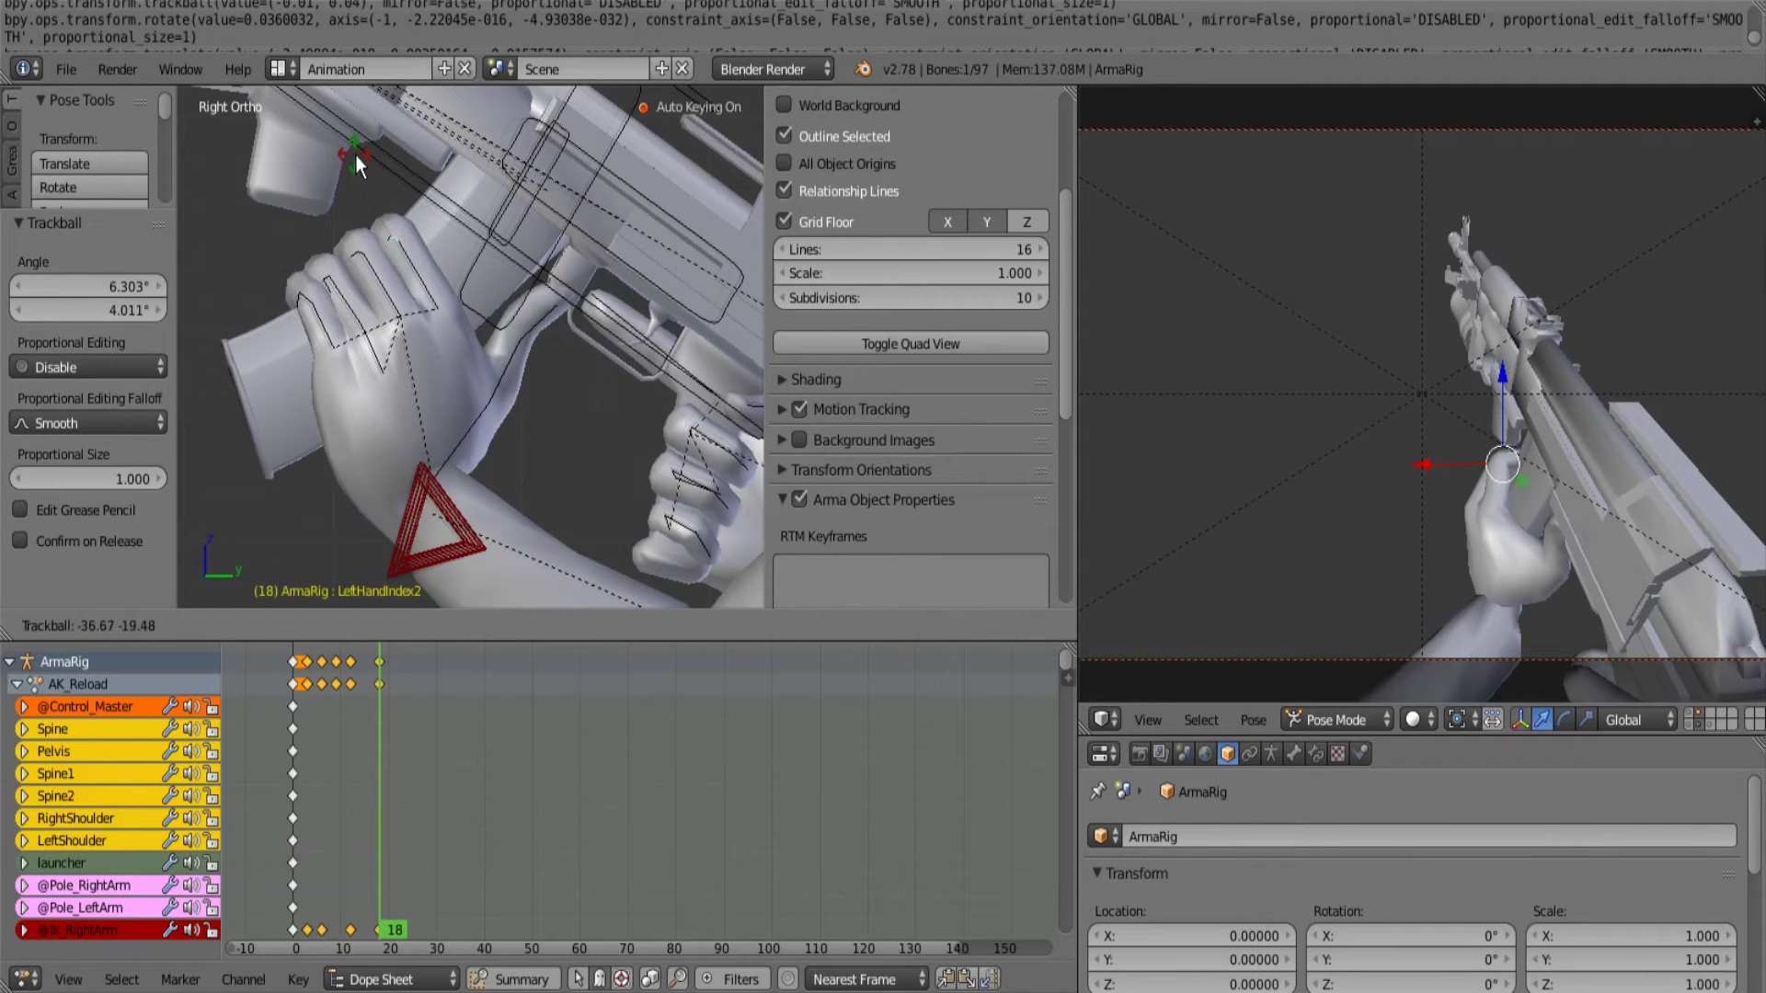
{"action": "left_click", "coordinate": [355, 156]}
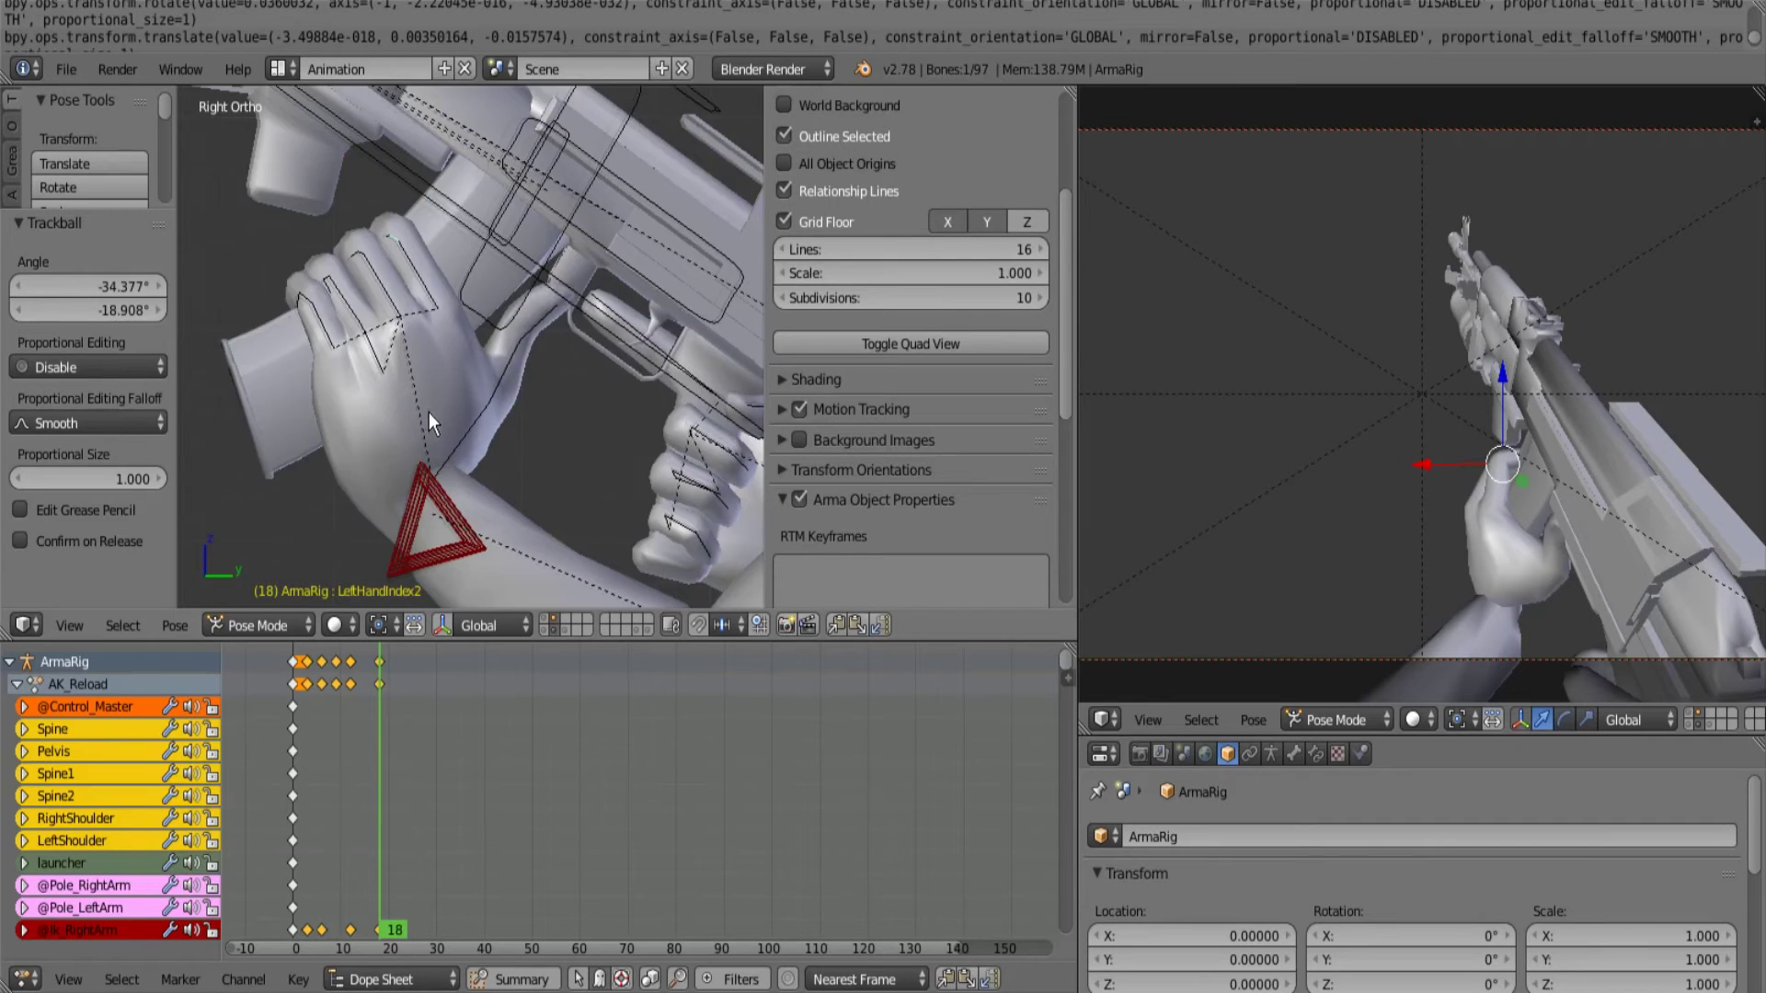
{"action": "scroll", "coordinate": [430, 413], "scroll_direction": "down", "scroll_amount": 4}
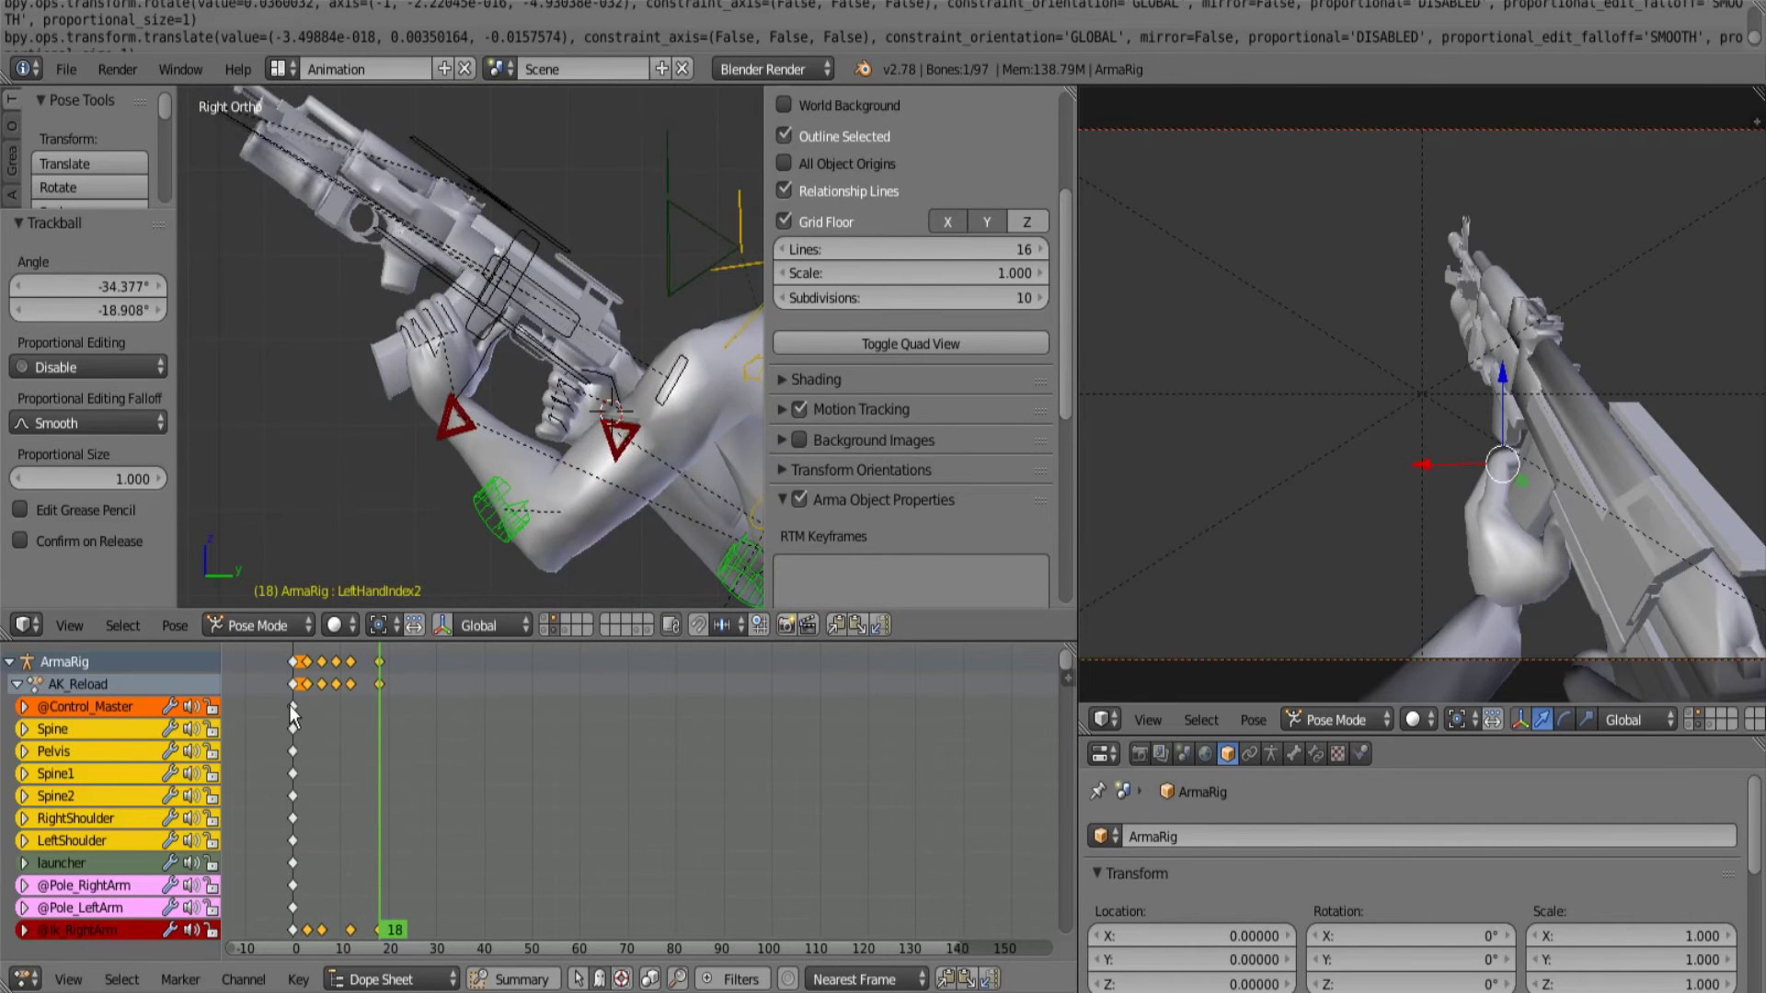
{"action": "key", "text": "alt+a"}
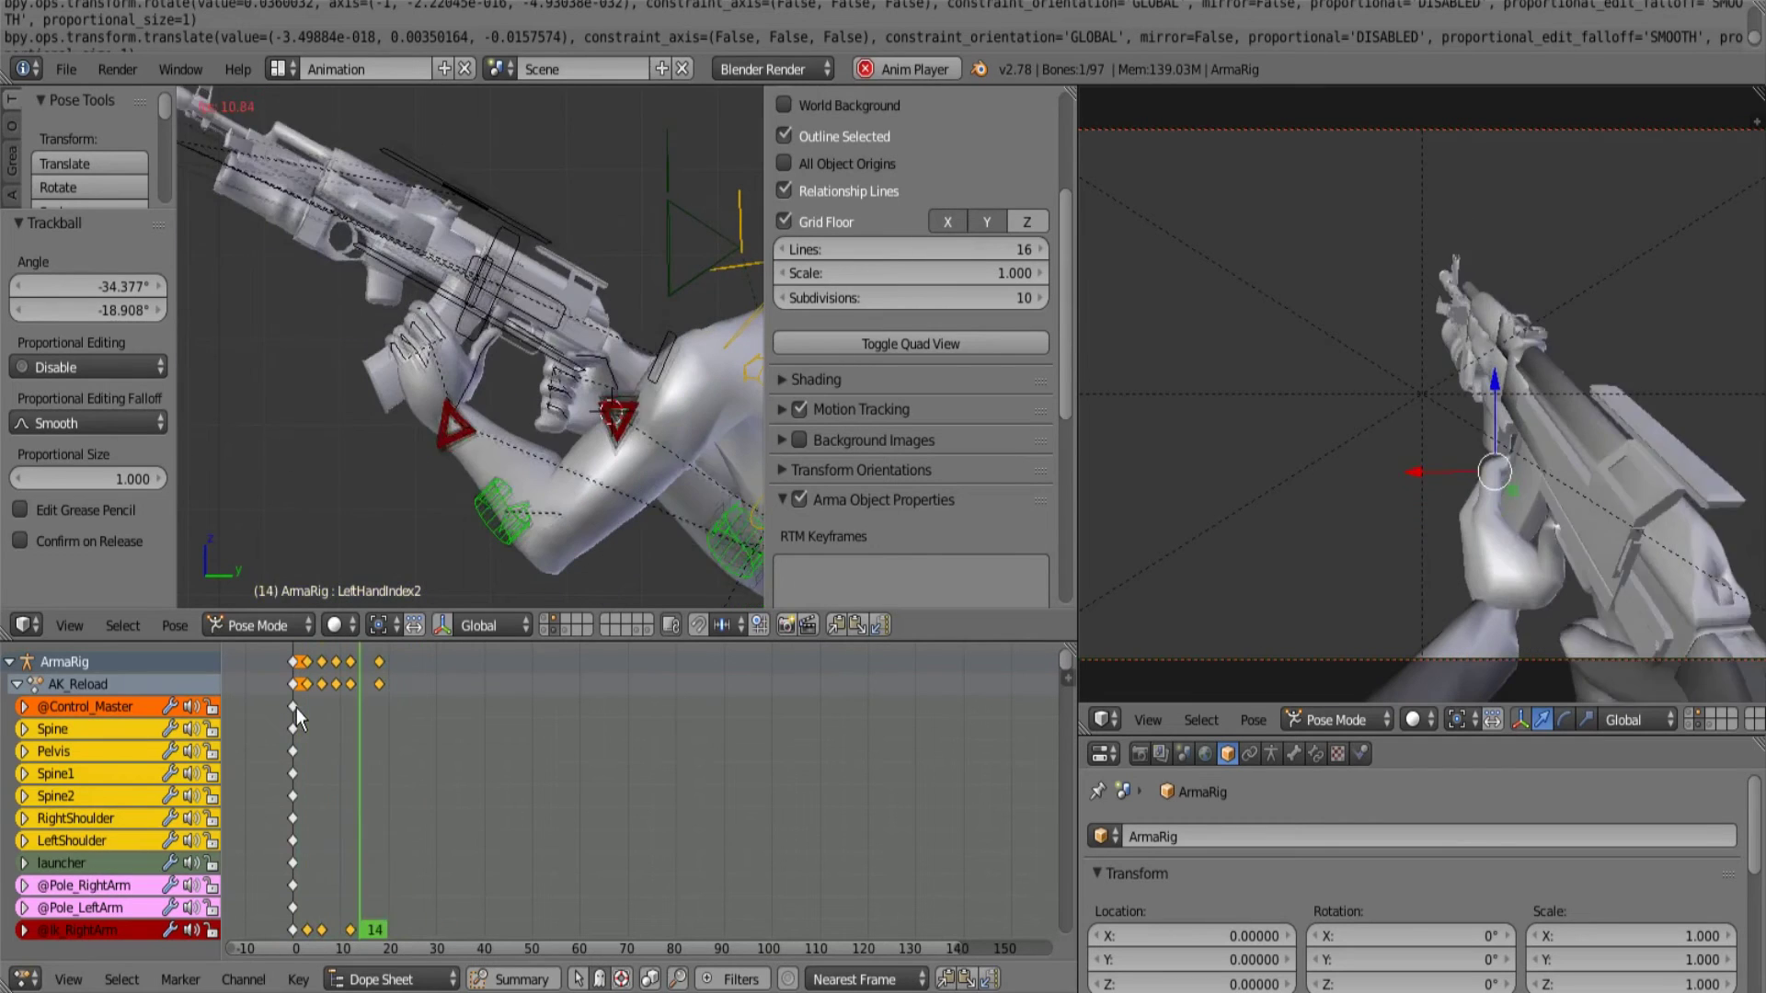
Stop playback and review the pose at frames 17 and 18.
{"action": "key", "text": "alt+a"}
{"action": "left_click", "coordinate": [376, 686]}
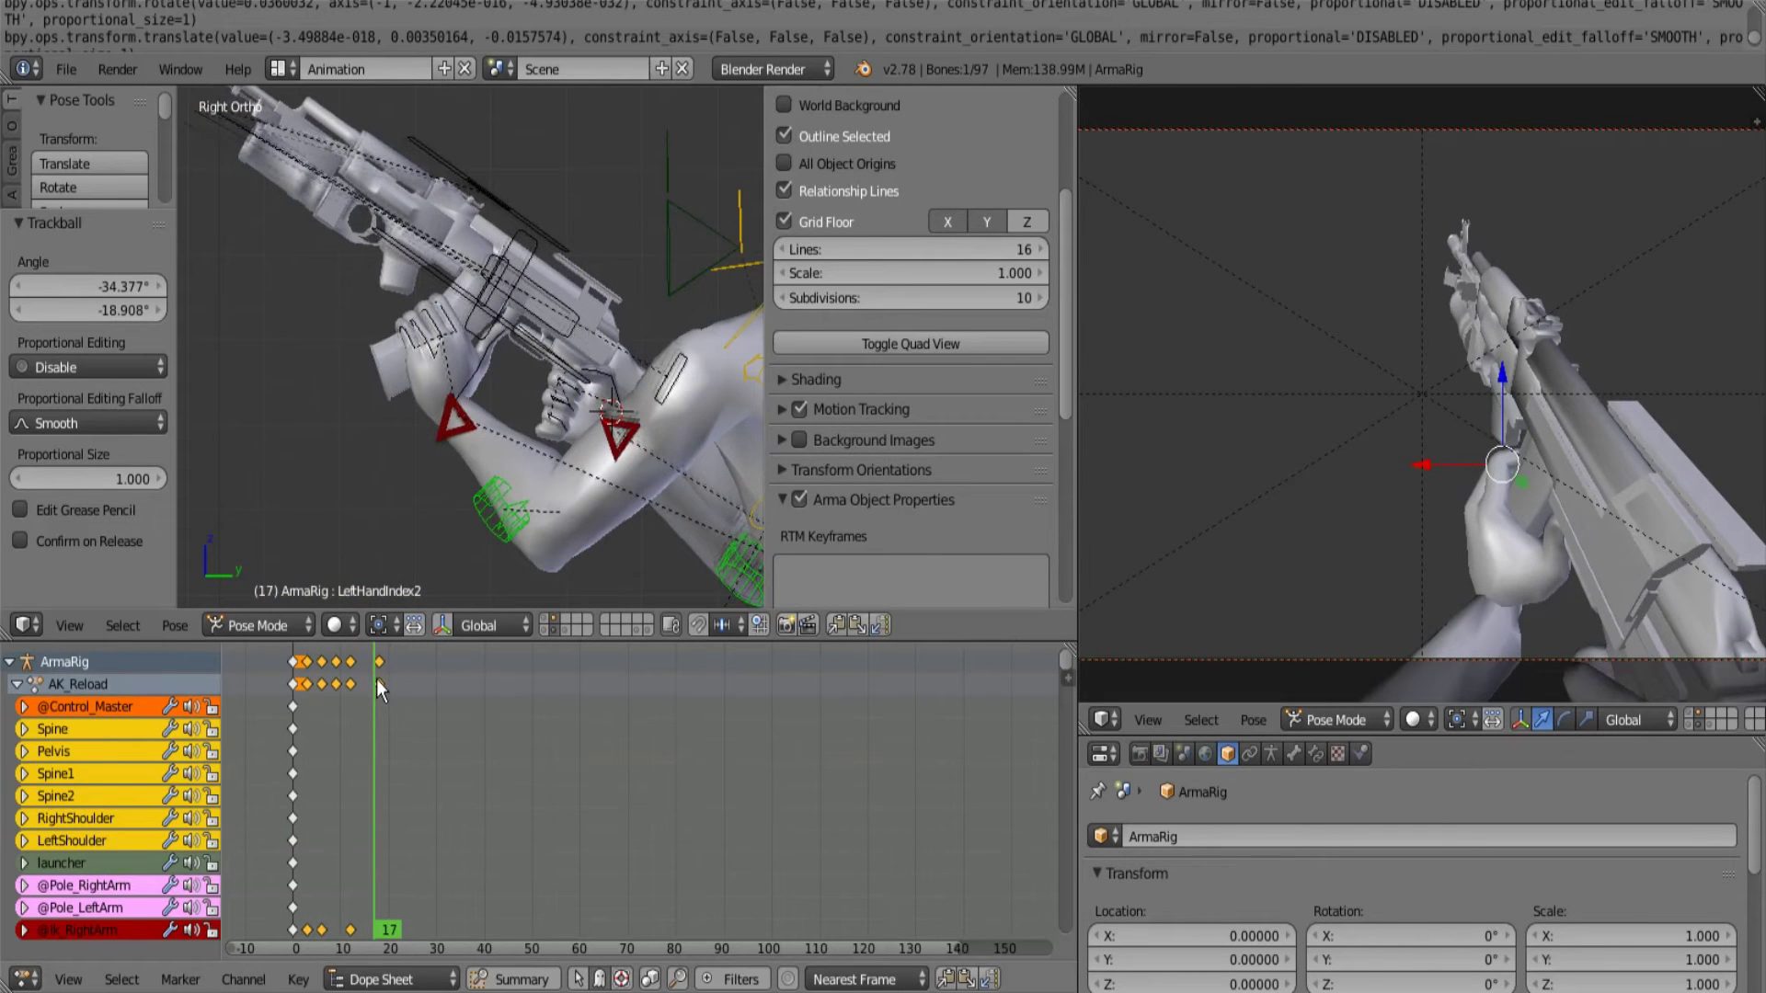
{"action": "left_click", "coordinate": [379, 681]}
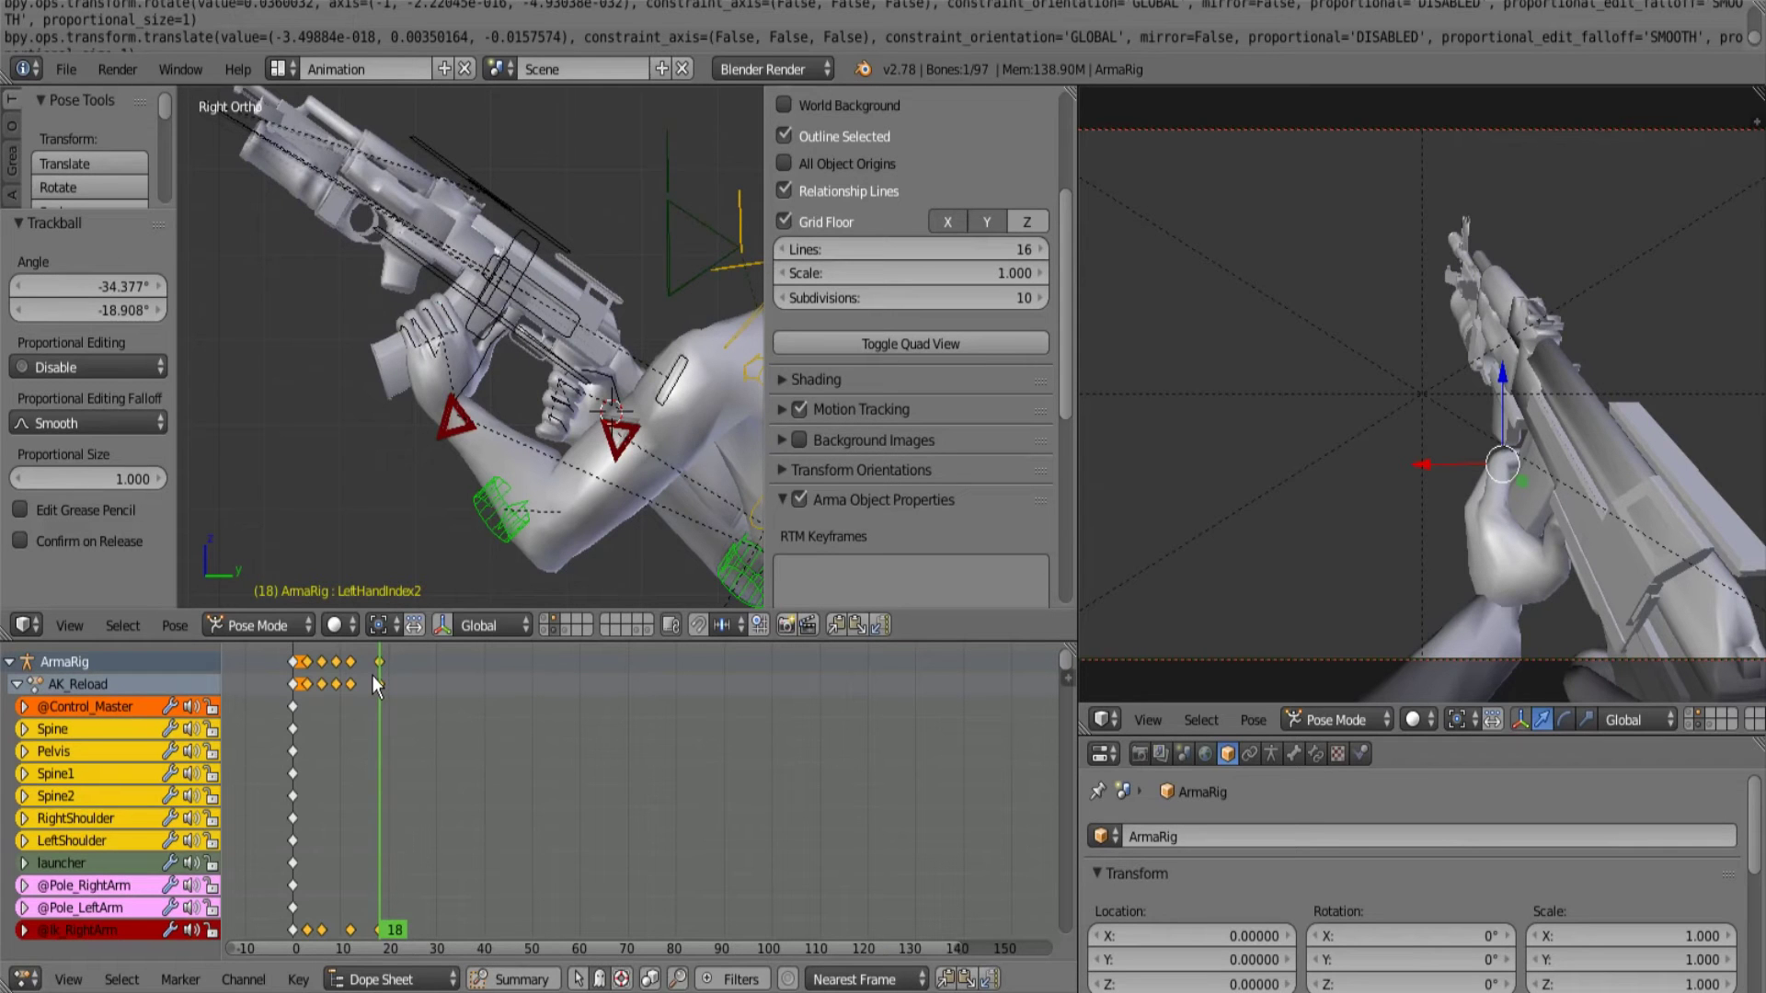
Step the timeline forward to frame 30 and select the magazine IK bone.
{"action": "key", "text": "Right"}
{"action": "key", "text": "Right"}
{"action": "key", "text": "Right"}
{"action": "key", "text": "Right"}
{"action": "key", "text": "Right"}
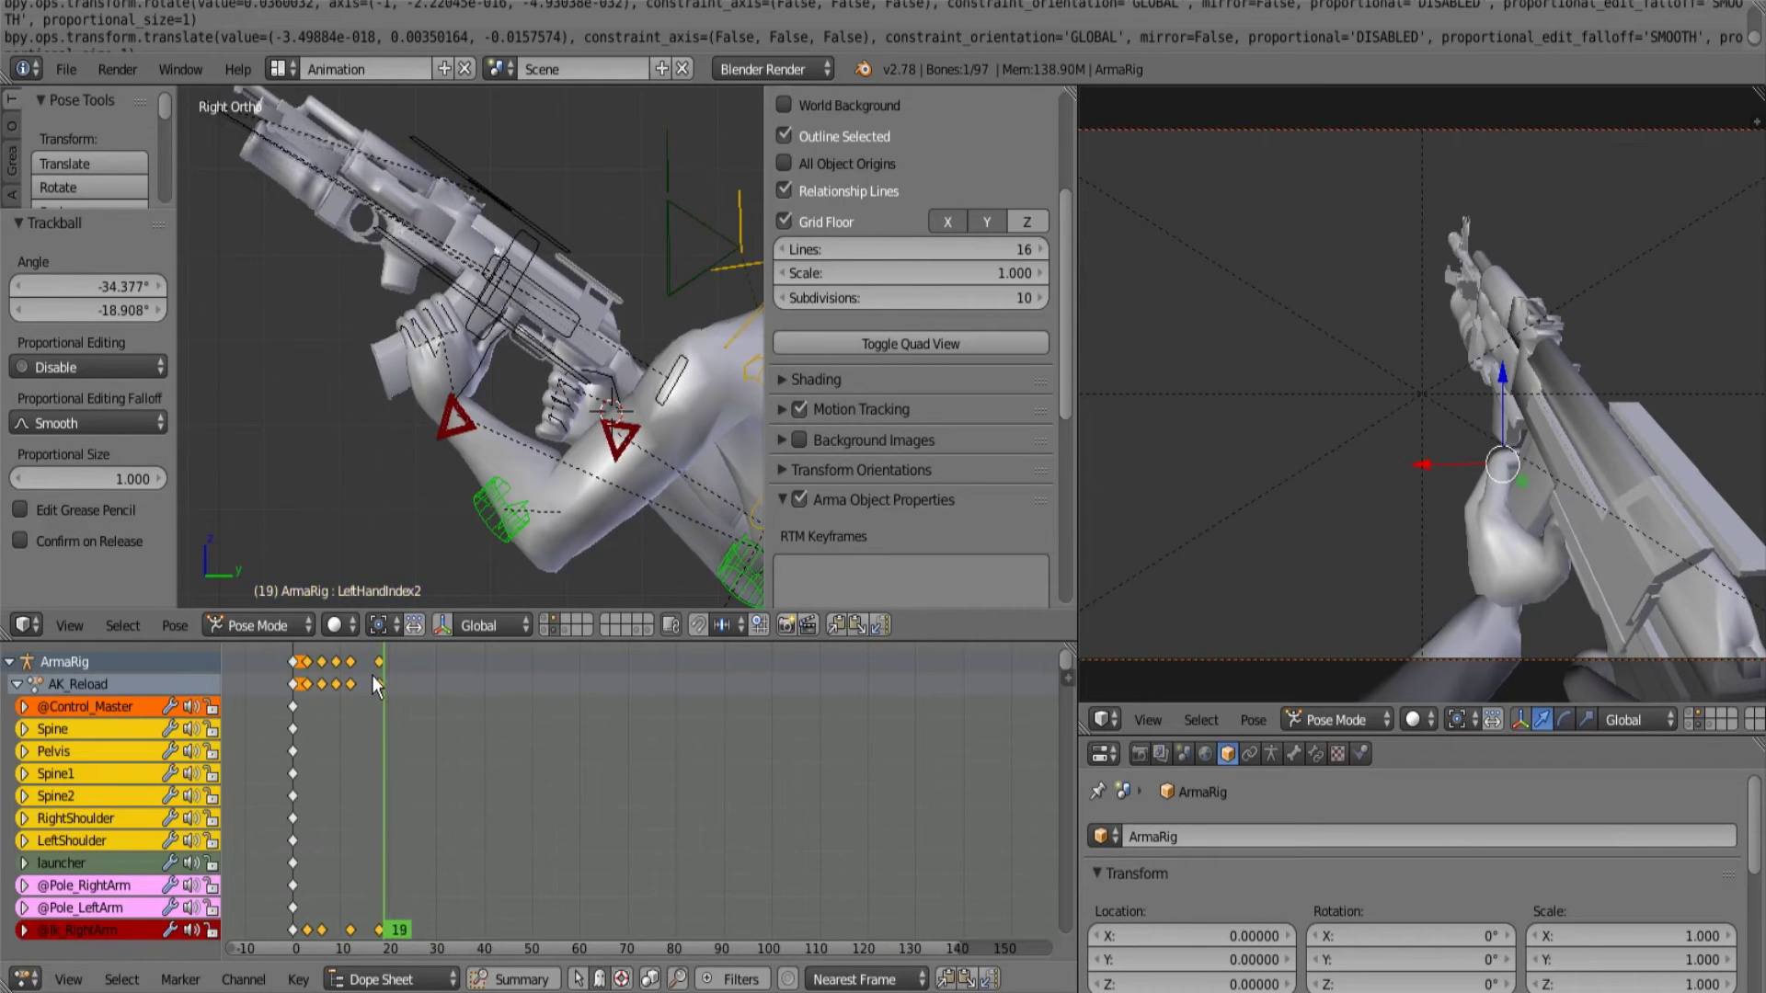
{"action": "key", "text": "Left"}
{"action": "key", "text": "Left"}
{"action": "key", "text": "Left"}
{"action": "key", "text": "Left"}
{"action": "key", "text": "Right"}
{"action": "key", "text": "Right"}
{"action": "key", "text": "Right"}
{"action": "key", "text": "Right"}
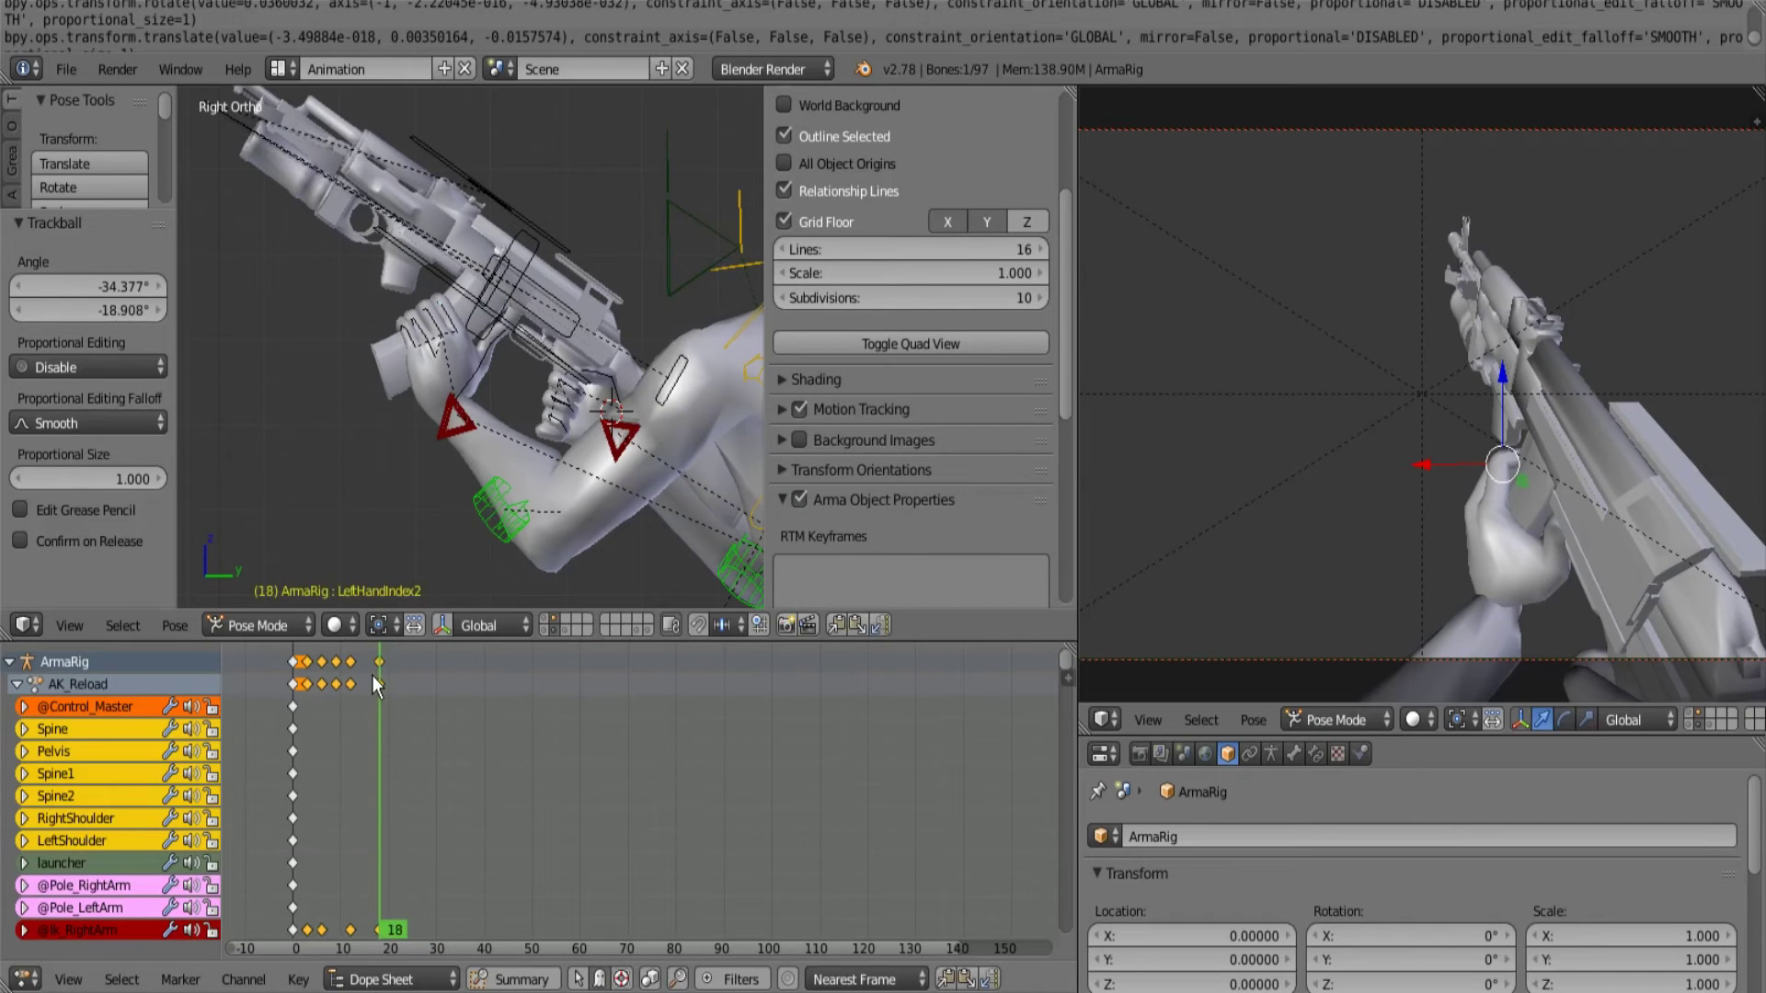
{"action": "key", "text": "Right"}
{"action": "key", "text": "Right"}
{"action": "key", "text": "Right"}
{"action": "key", "text": "Right"}
{"action": "key", "text": "Right"}
{"action": "key", "text": "Right"}
{"action": "key", "text": "Right"}
{"action": "key", "text": "Right"}
{"action": "key", "text": "Right"}
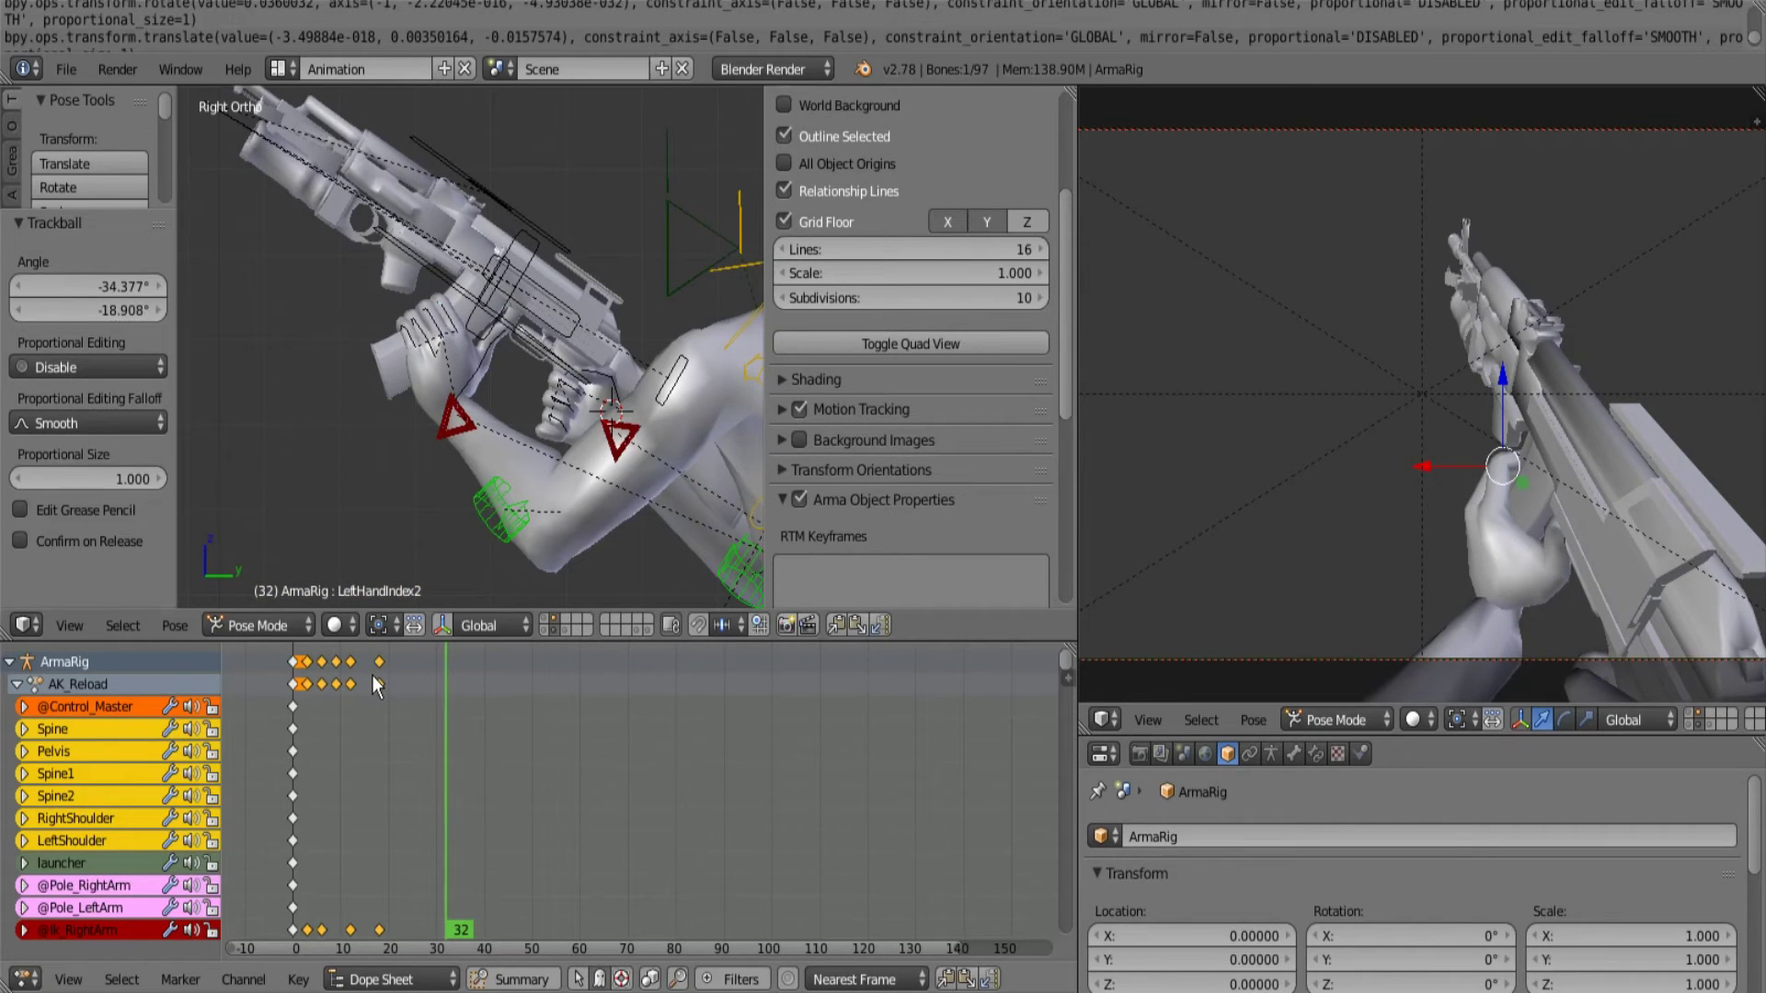
{"action": "key", "text": "Left"}
{"action": "key", "text": "Left"}
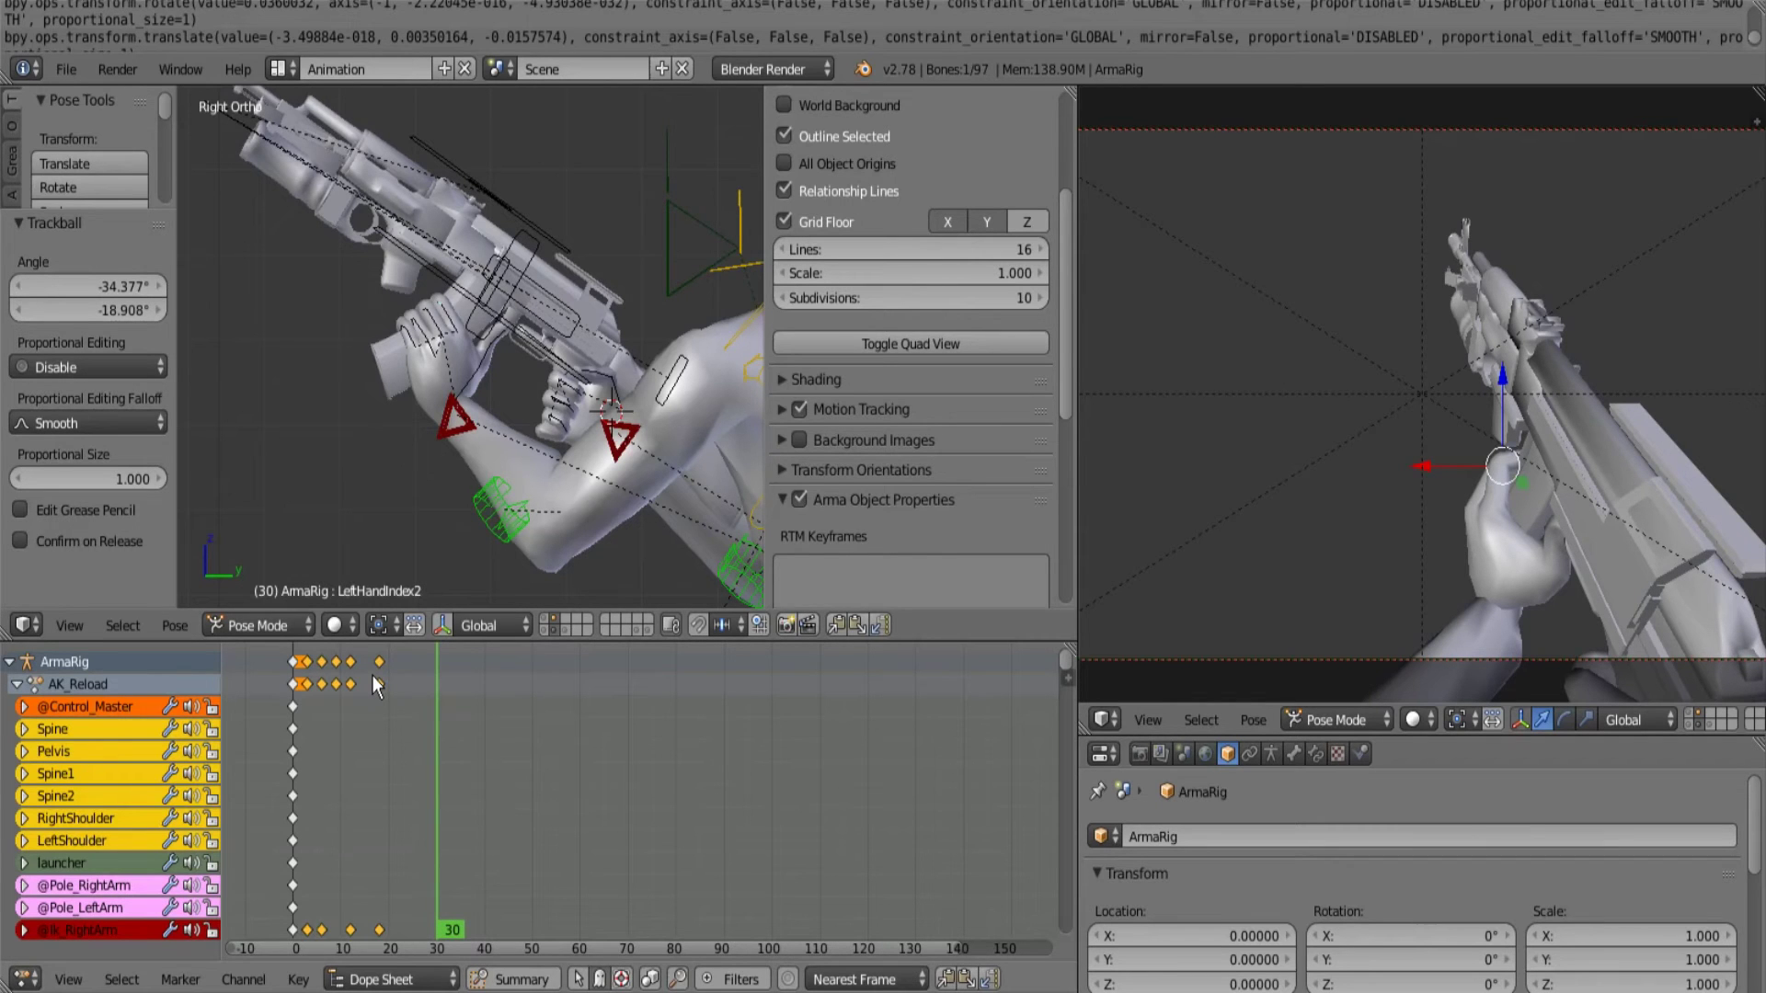
{"action": "right_click", "coordinate": [530, 269]}
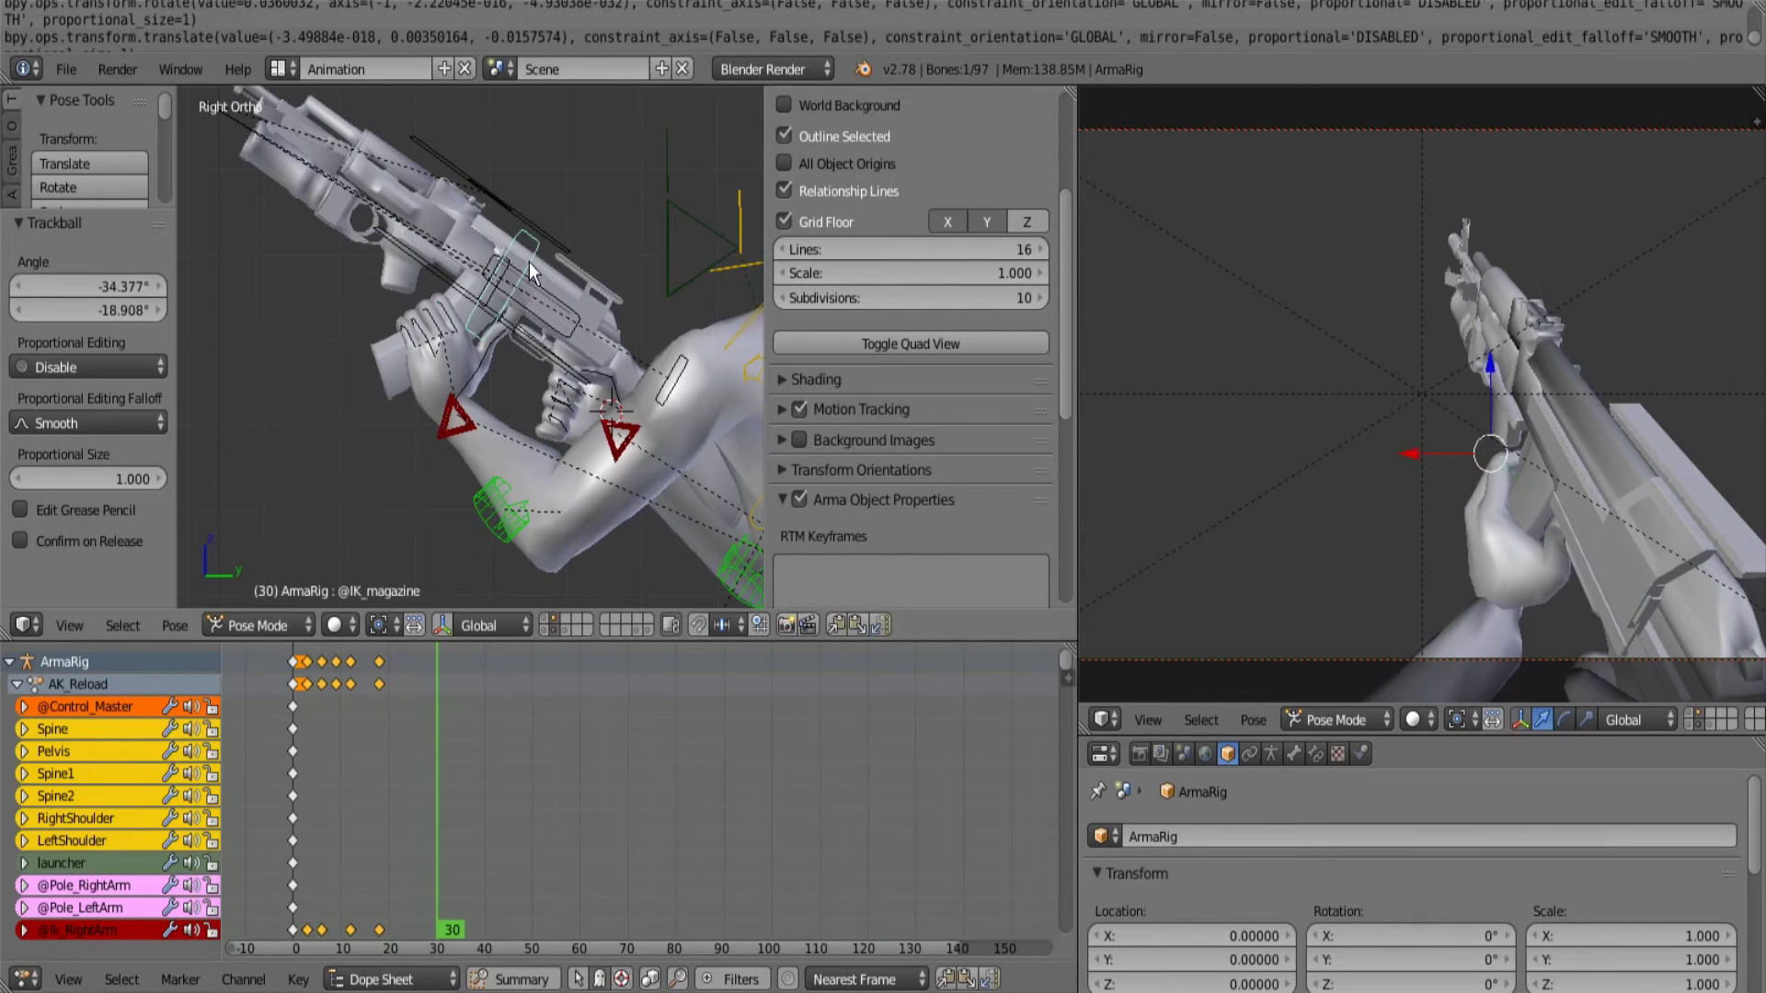
{"action": "key", "text": "g"}
{"action": "right_click", "coordinate": [483, 315]}
{"action": "scroll", "coordinate": [471, 329], "scroll_direction": "down", "scroll_amount": 3}
{"action": "scroll", "coordinate": [471, 329], "scroll_direction": "up", "scroll_amount": 4}
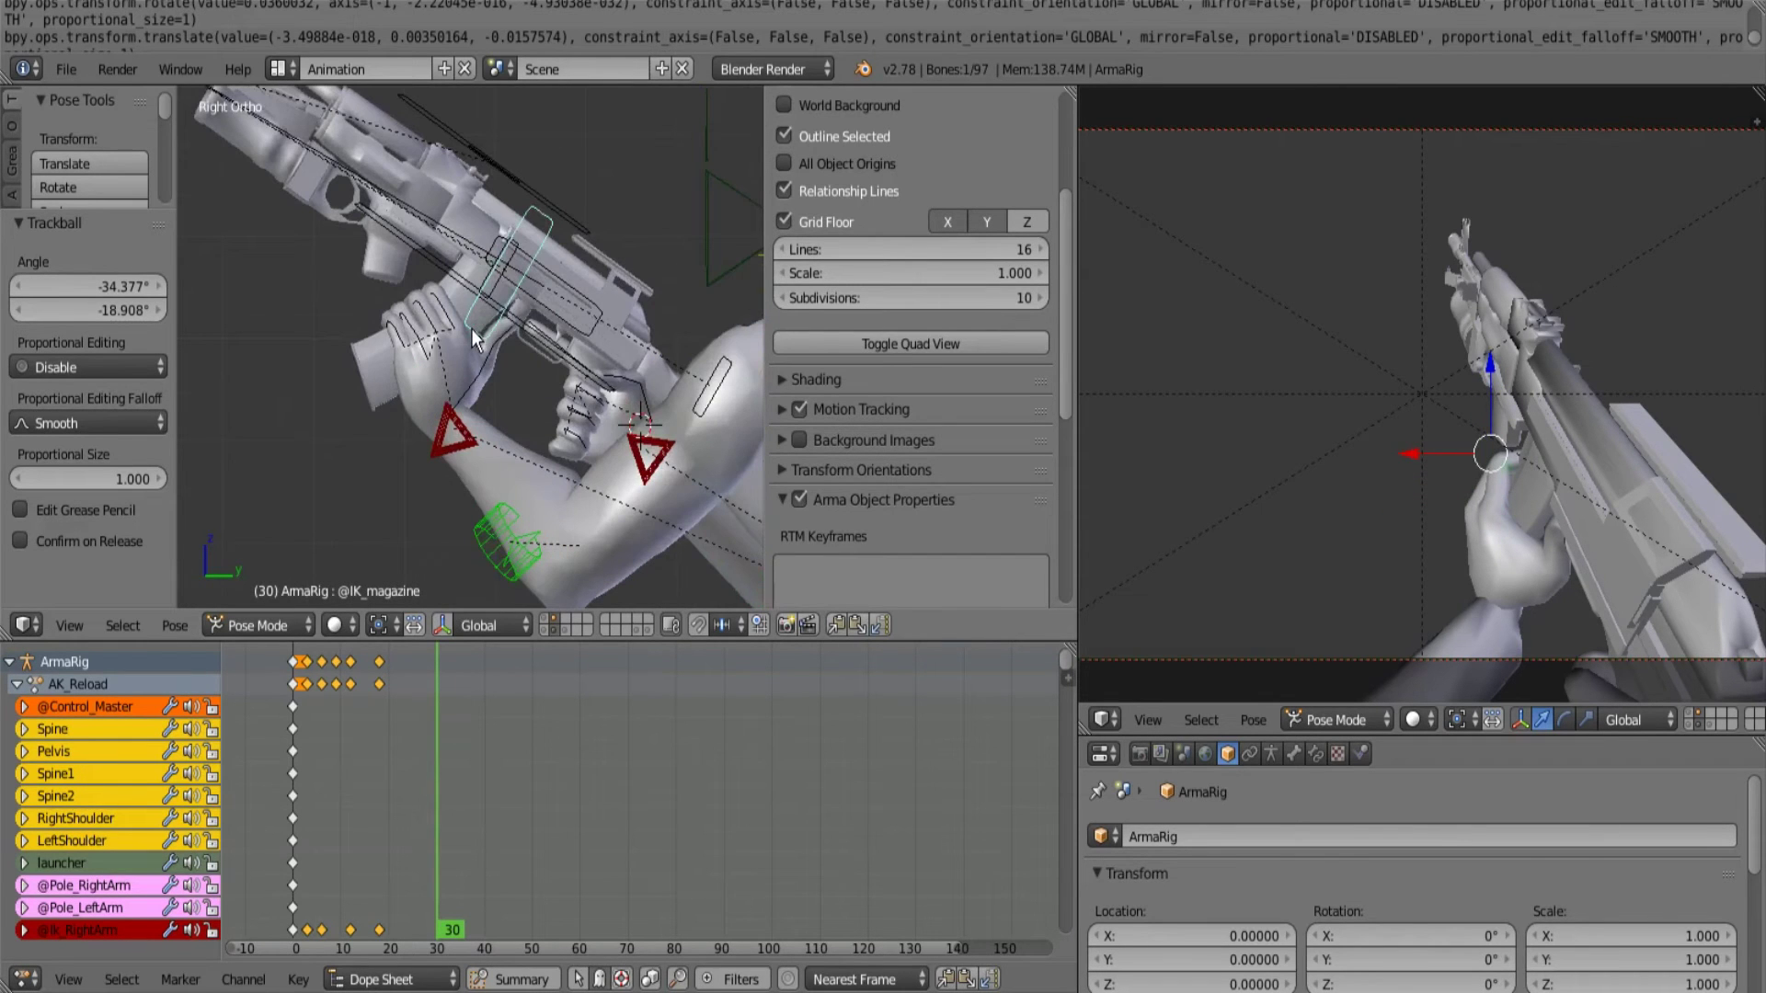
{"action": "scroll", "coordinate": [496, 293], "scroll_direction": "down", "scroll_amount": 3}
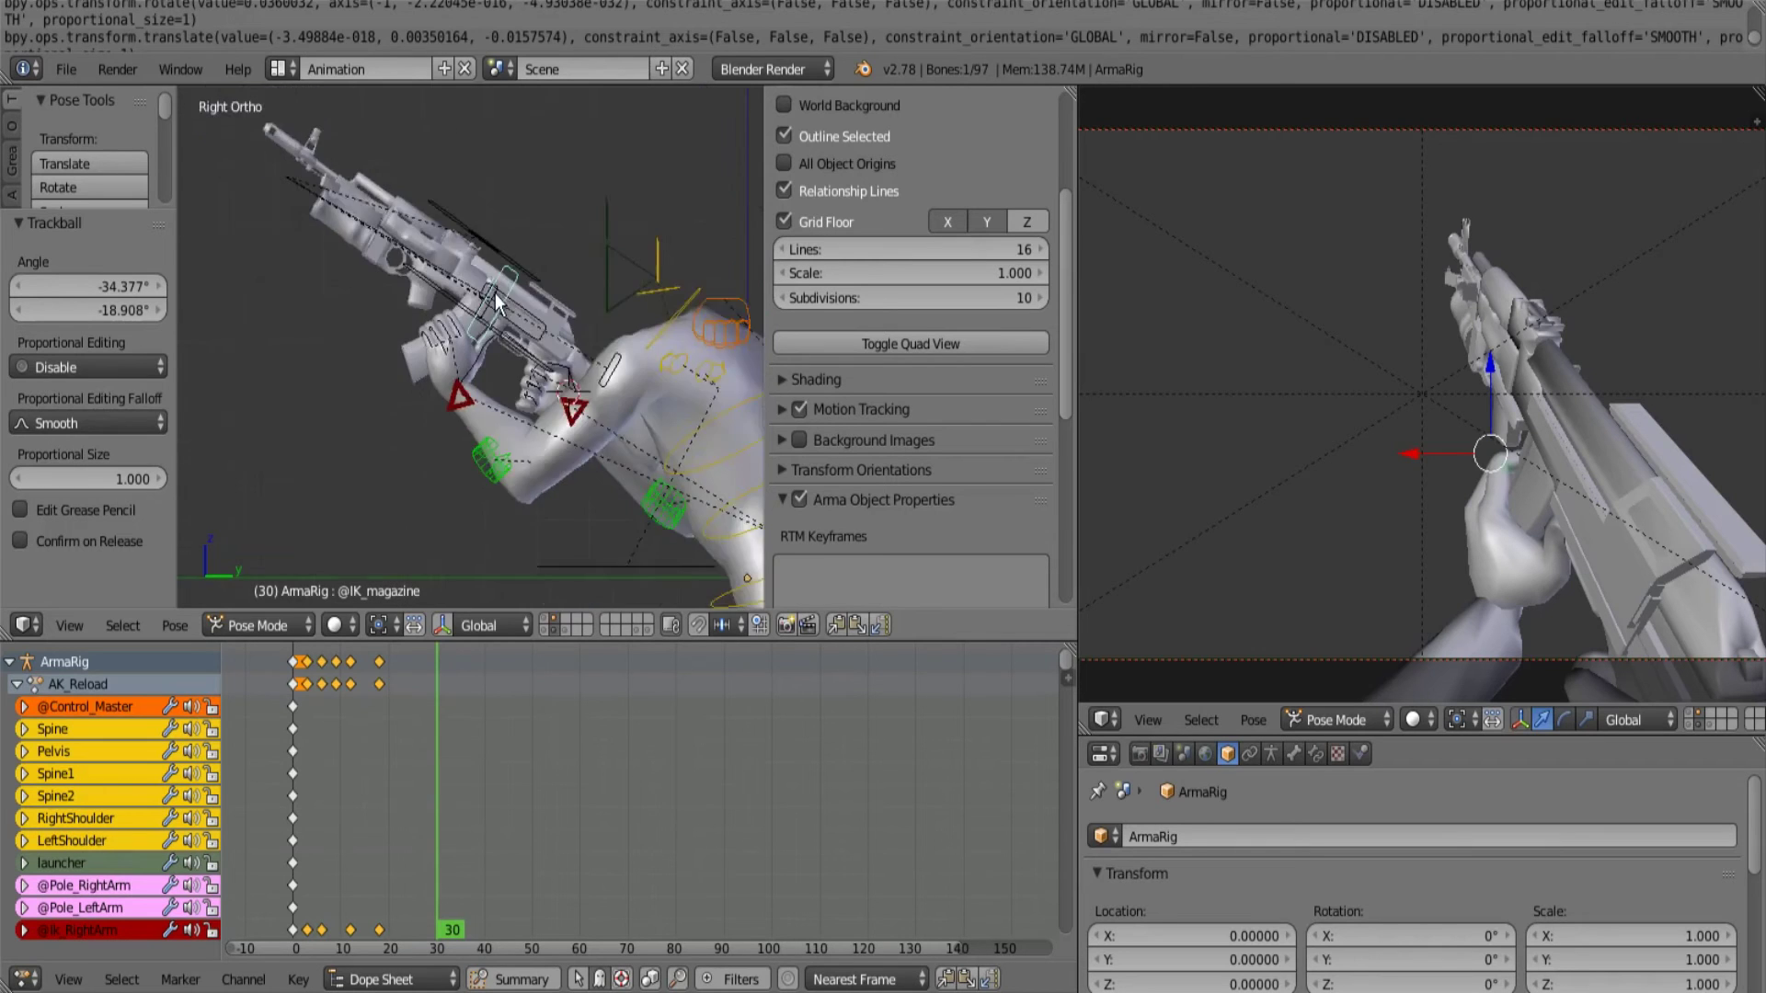
{"action": "scroll", "coordinate": [508, 369], "scroll_direction": "up", "scroll_amount": 4}
{"action": "scroll", "coordinate": [509, 377], "scroll_direction": "down", "scroll_amount": 4}
{"action": "scroll", "coordinate": [508, 382], "scroll_direction": "up", "scroll_amount": 3}
{"action": "key", "text": "g"}
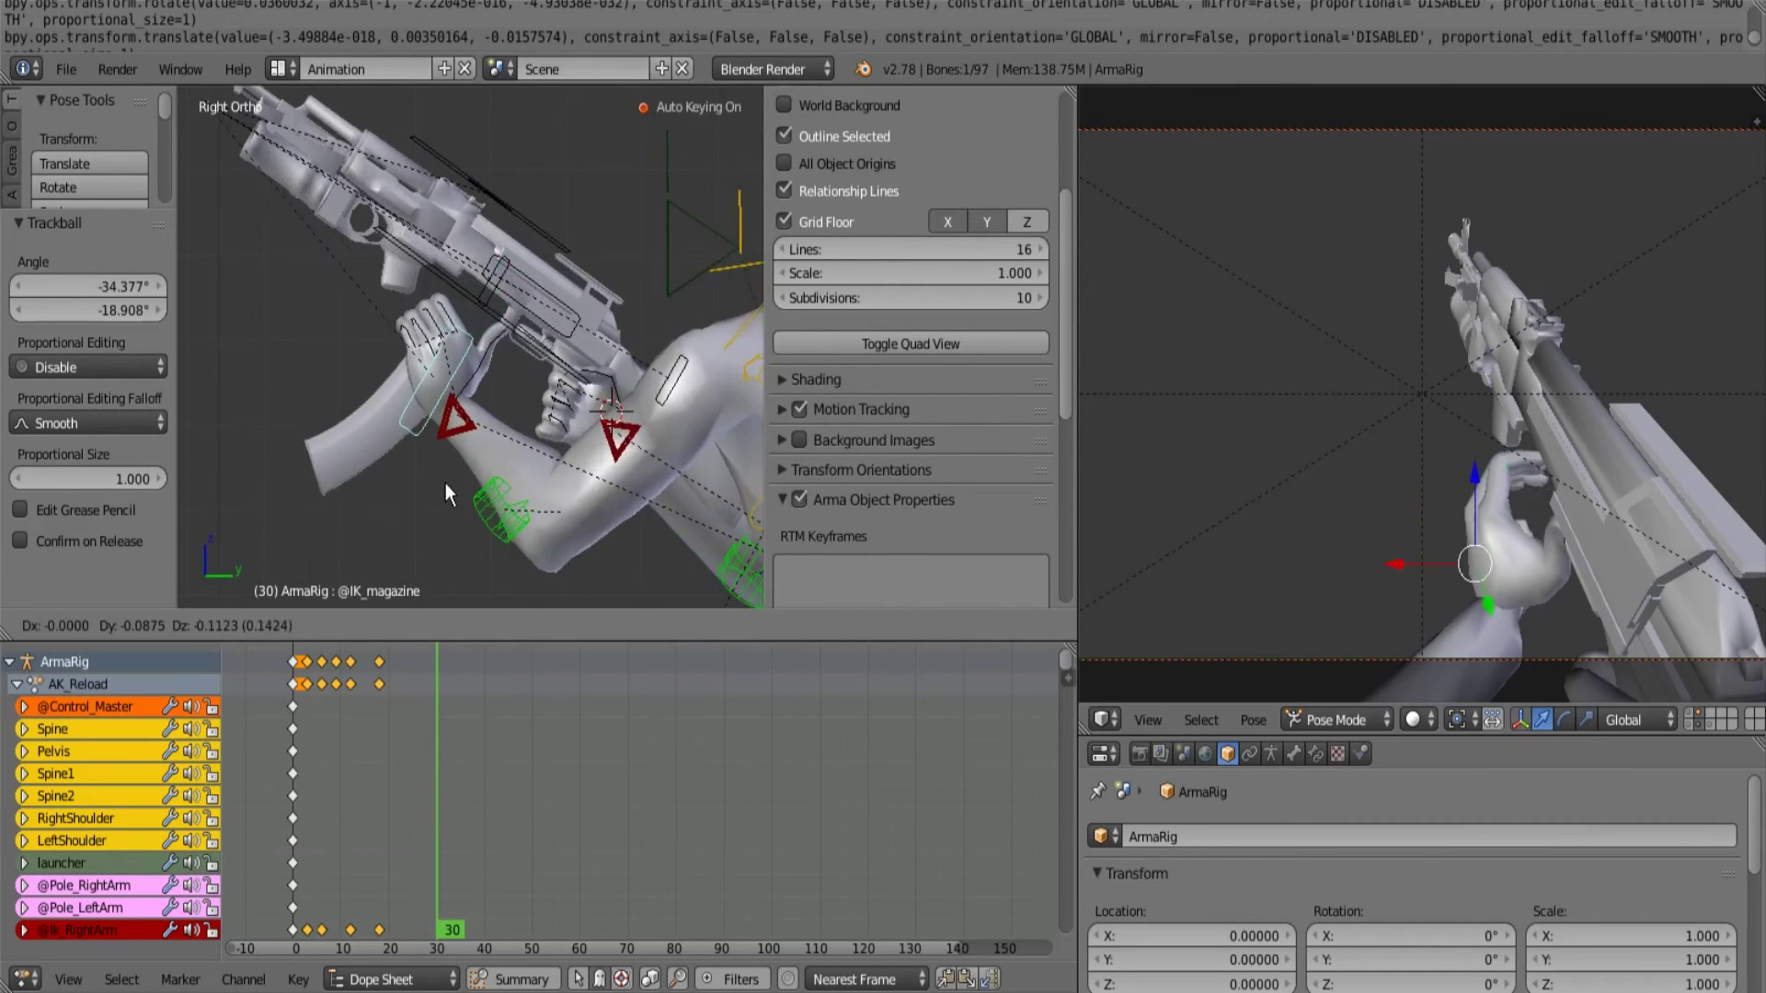
{"action": "right_click", "coordinate": [493, 327]}
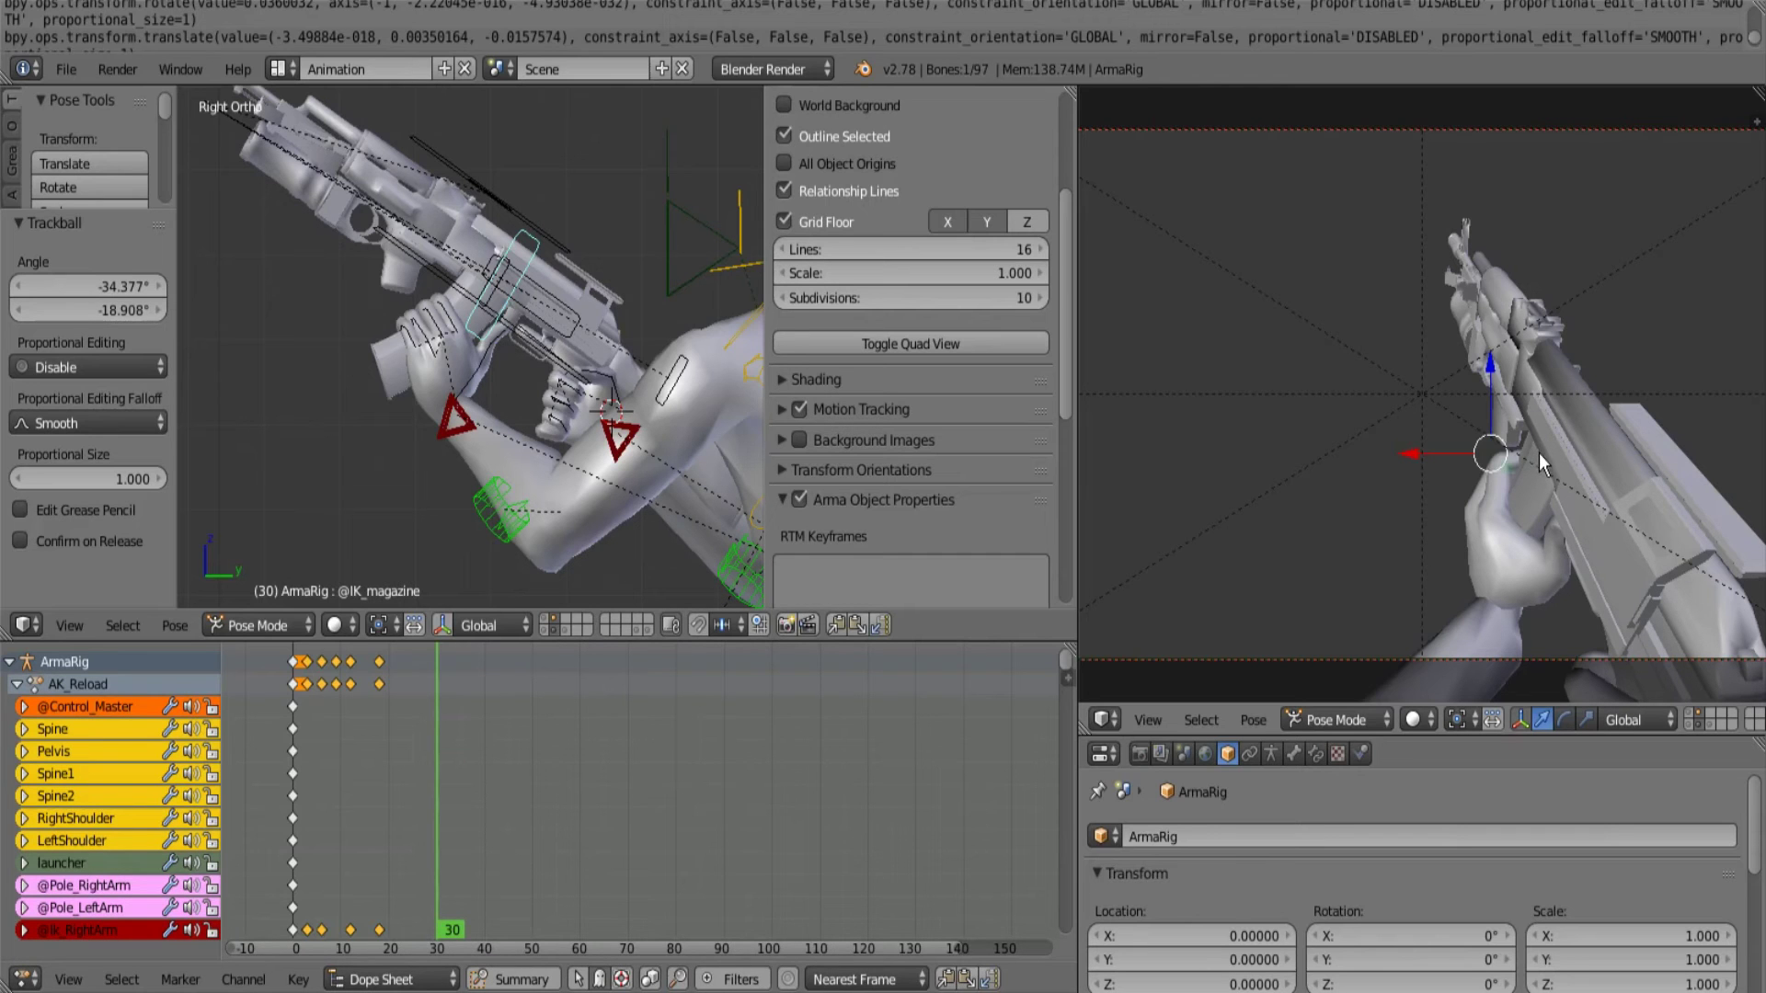
{"action": "scroll", "coordinate": [606, 376], "scroll_direction": "down", "scroll_amount": 4}
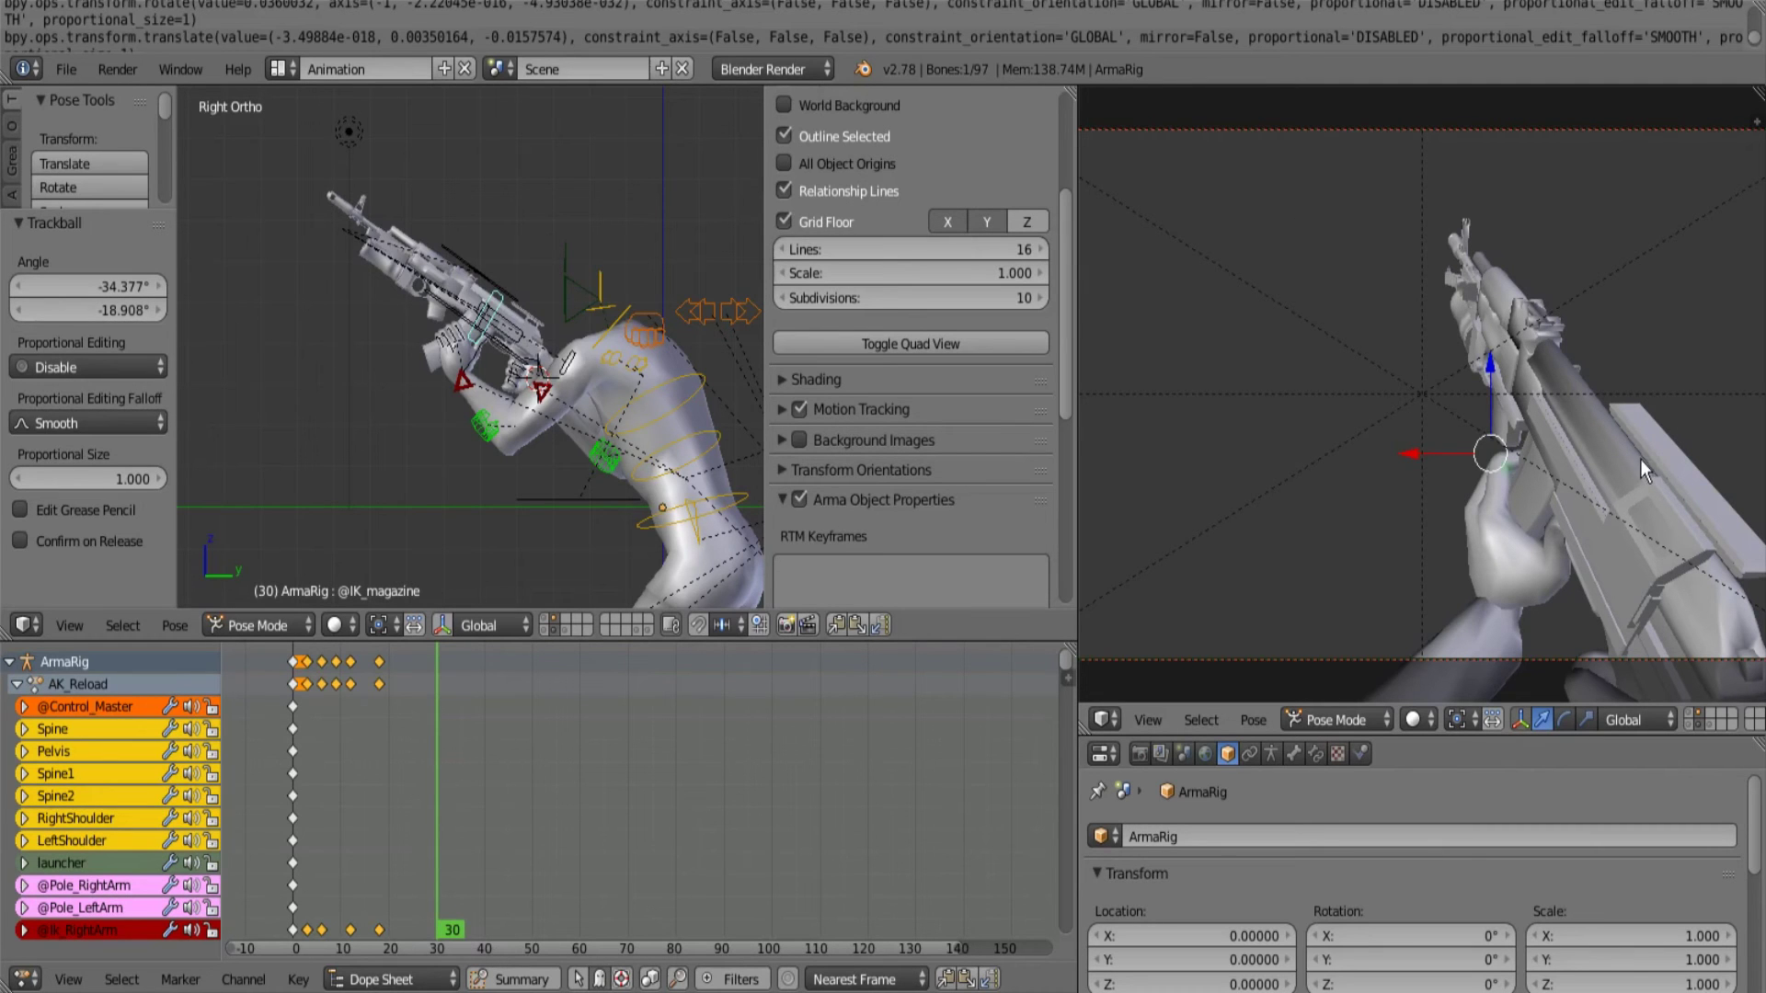
{"action": "scroll", "coordinate": [541, 307], "scroll_direction": "up", "scroll_amount": 6}
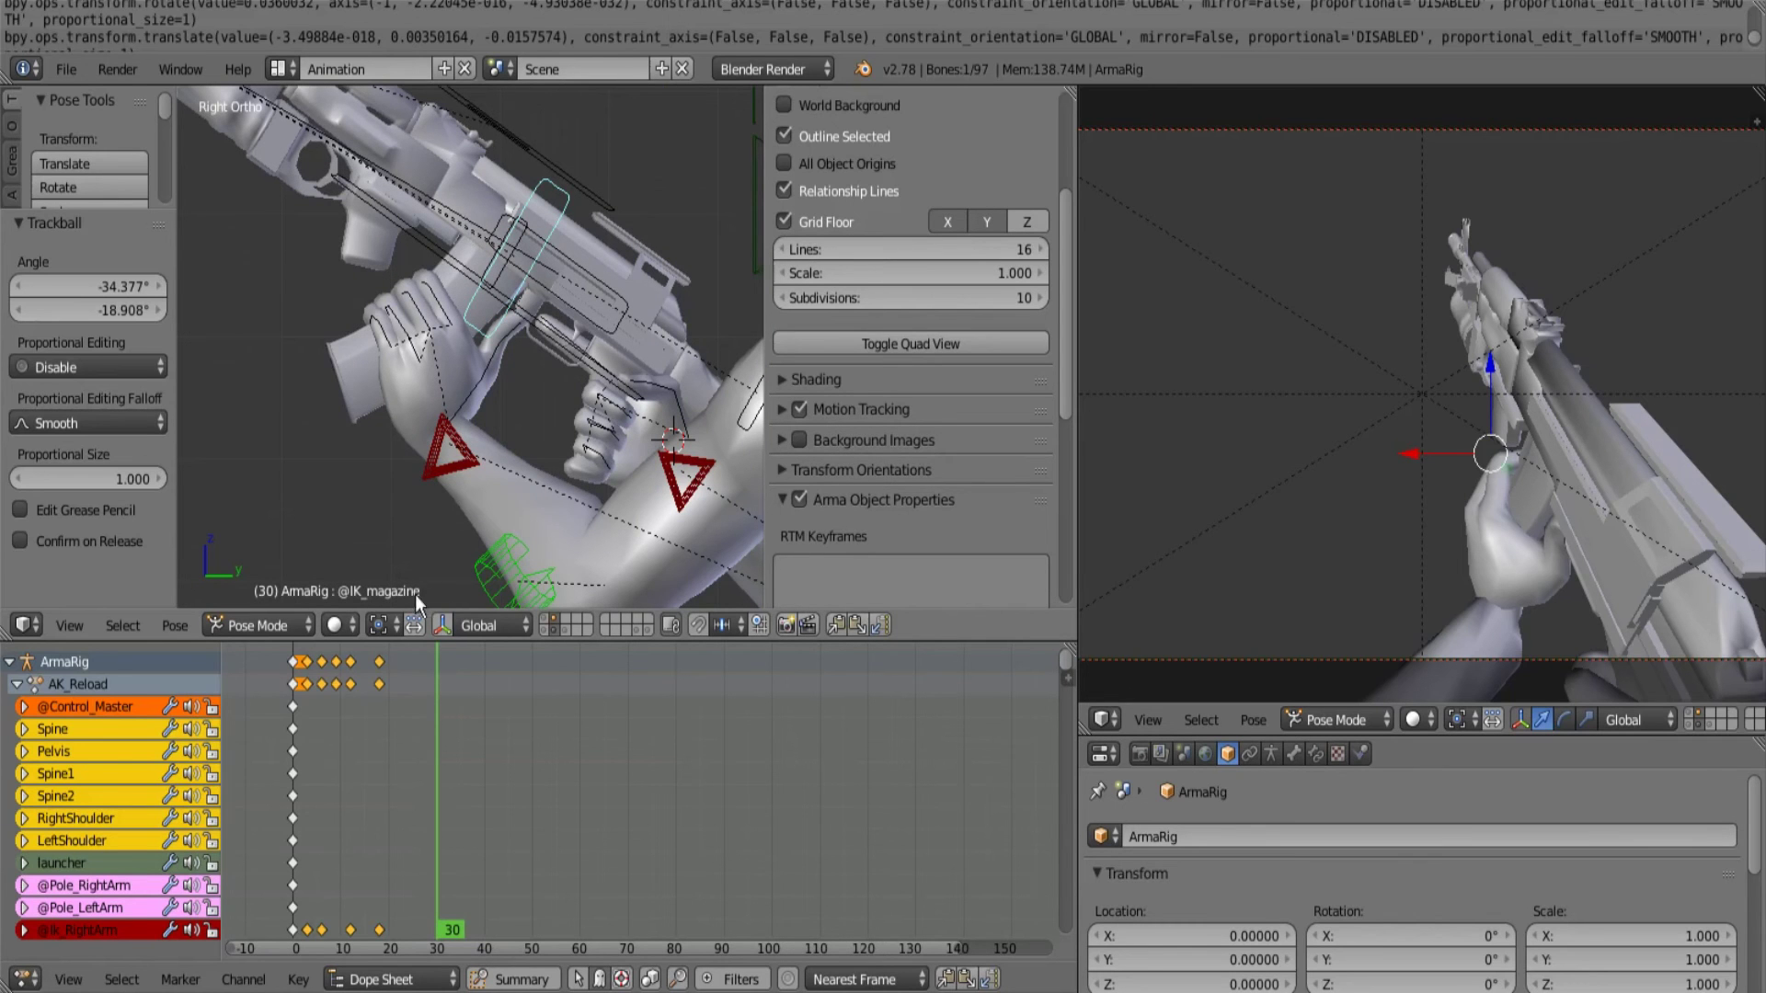
Pivot rotations around the 3D cursor, placed where the magazine meets the rifle.
{"action": "left_click", "coordinate": [382, 625]}
{"action": "left_click", "coordinate": [399, 567]}
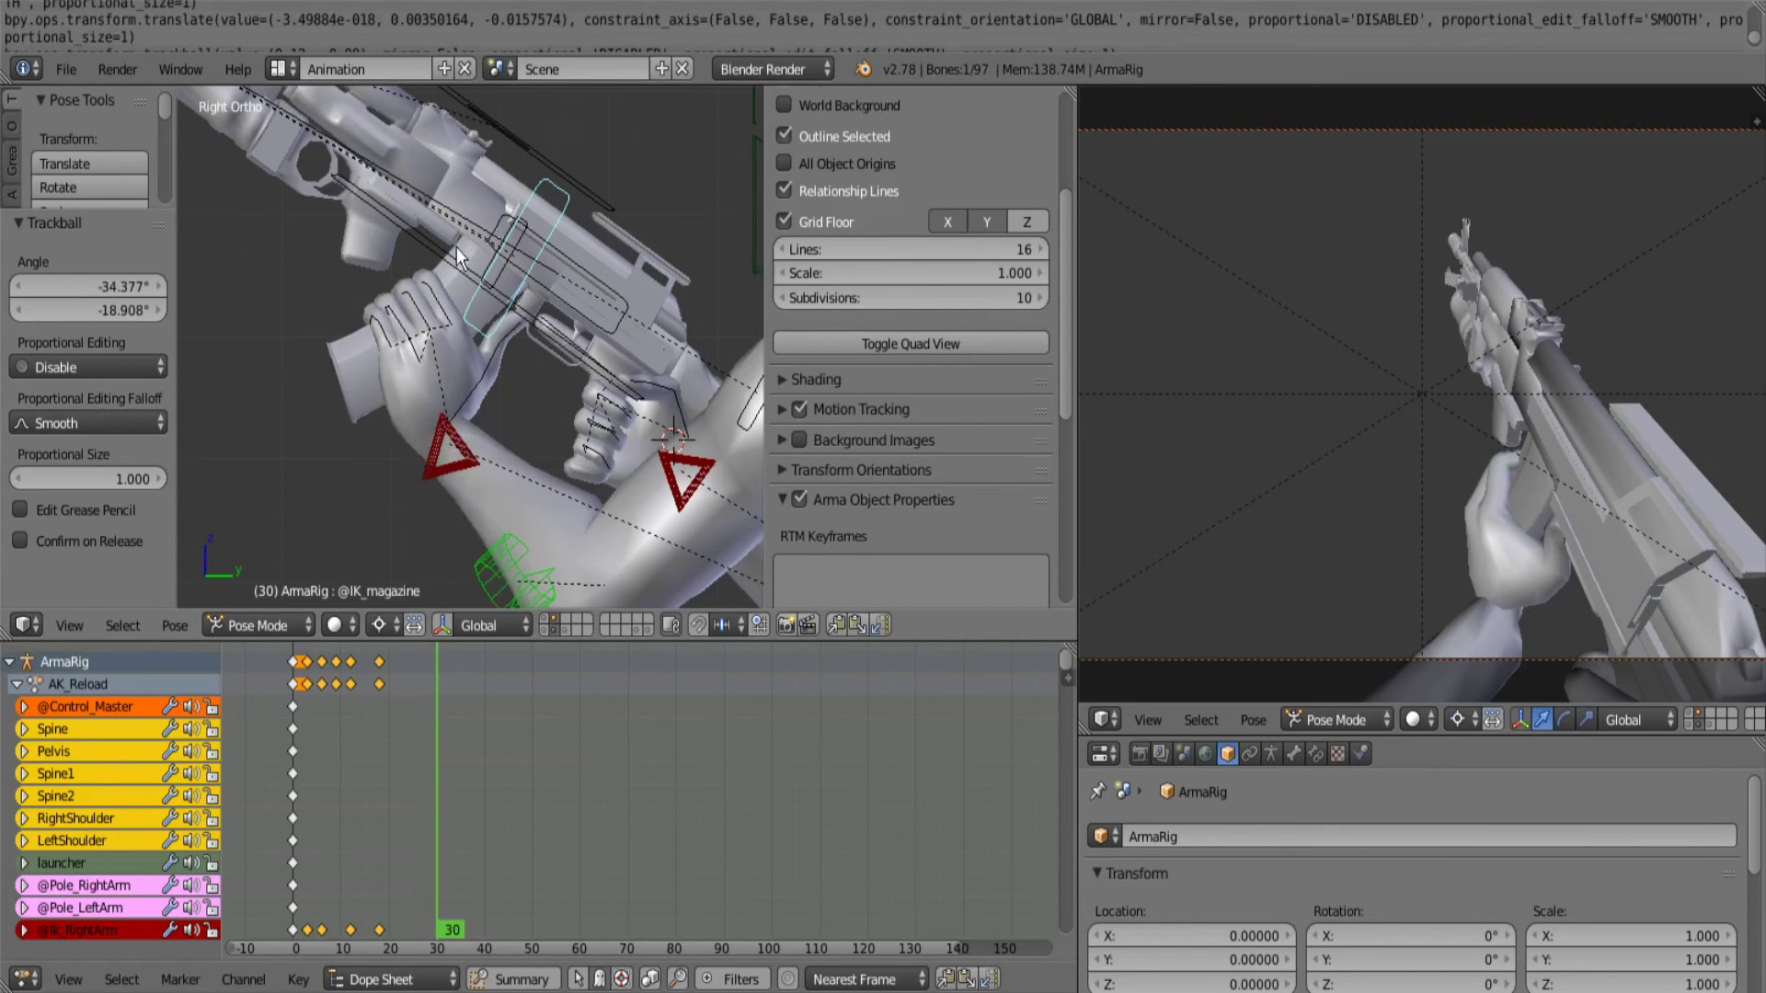
{"action": "left_click", "coordinate": [462, 212]}
{"action": "scroll", "coordinate": [594, 236], "scroll_direction": "up", "scroll_amount": 2}
{"action": "scroll", "coordinate": [595, 243], "scroll_direction": "down", "scroll_amount": 3}
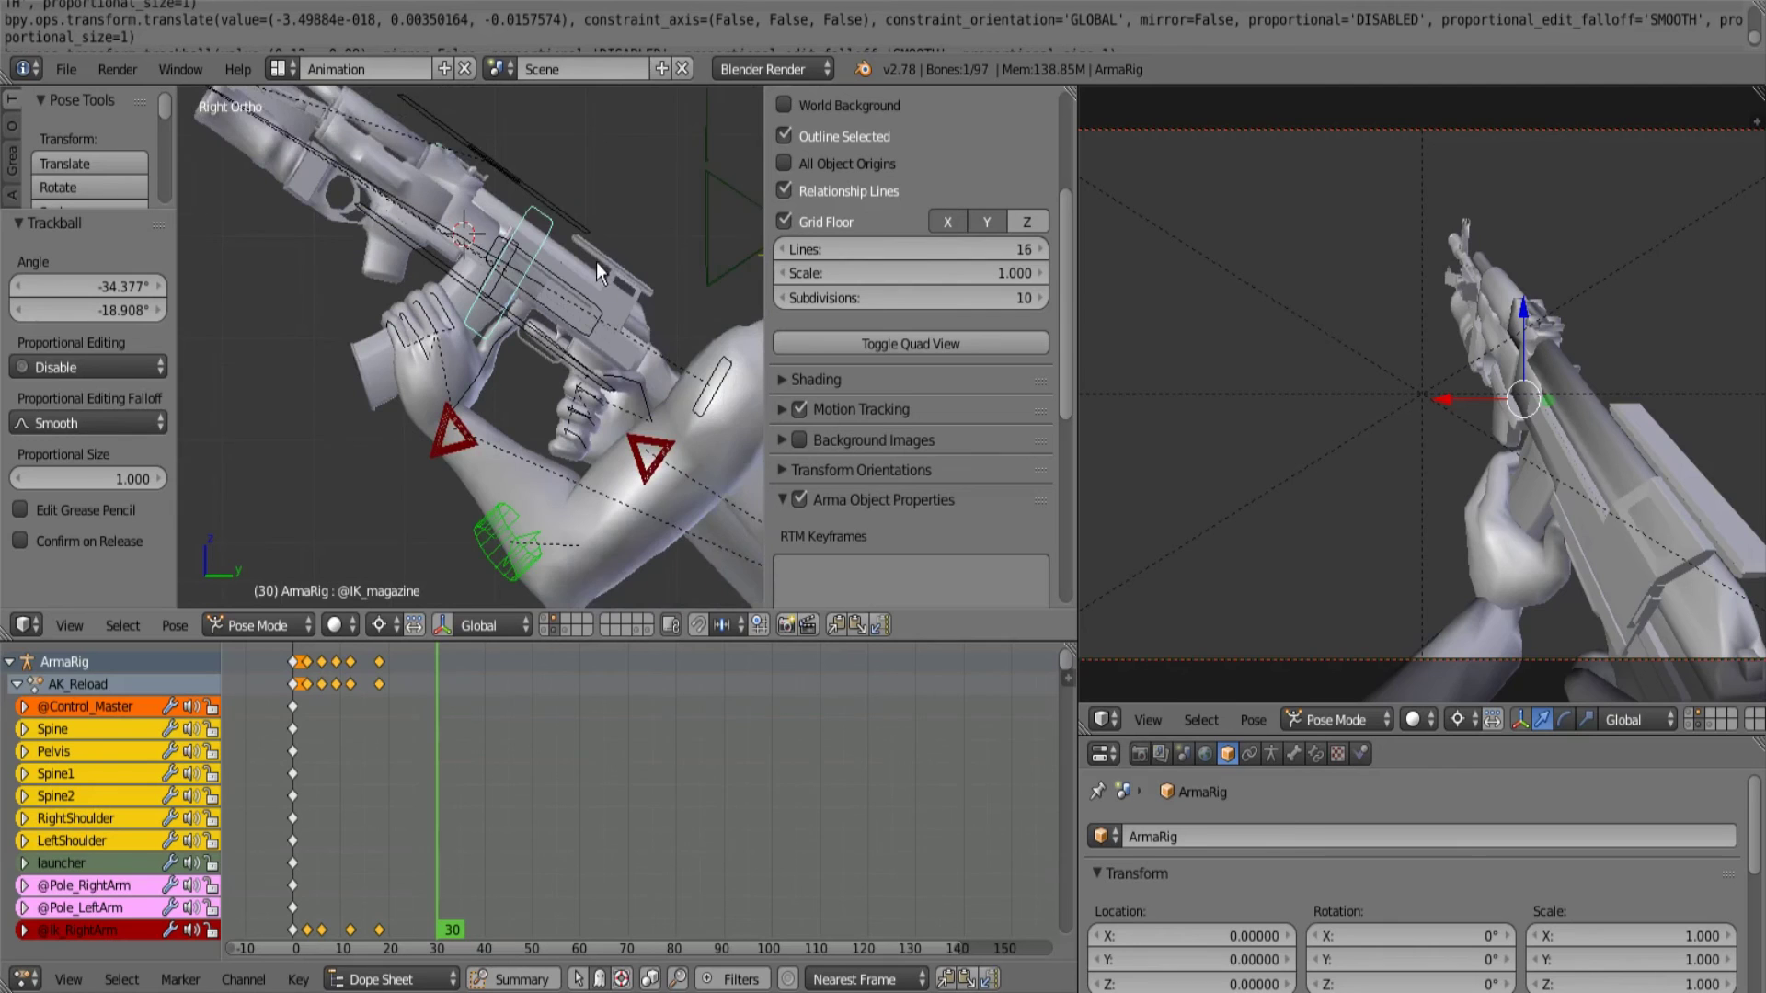
{"action": "scroll", "coordinate": [597, 268], "scroll_direction": "up", "scroll_amount": 2}
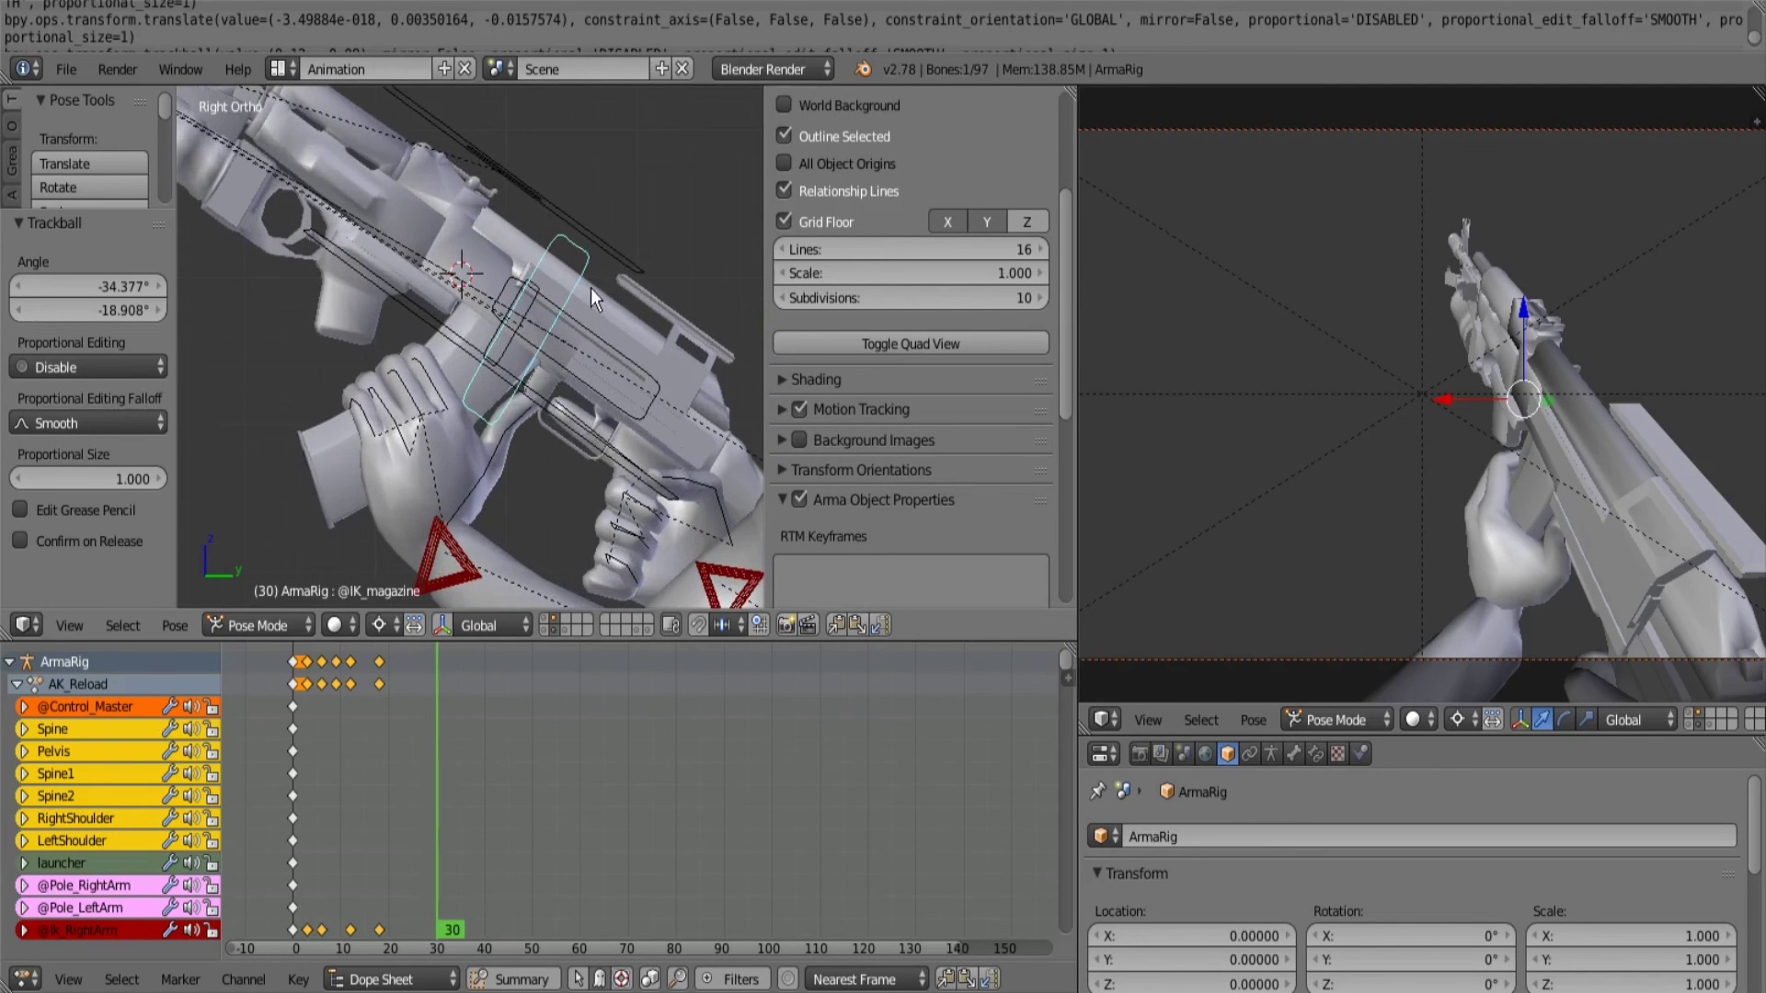
{"action": "key", "text": "r"}
{"action": "key", "text": "x"}
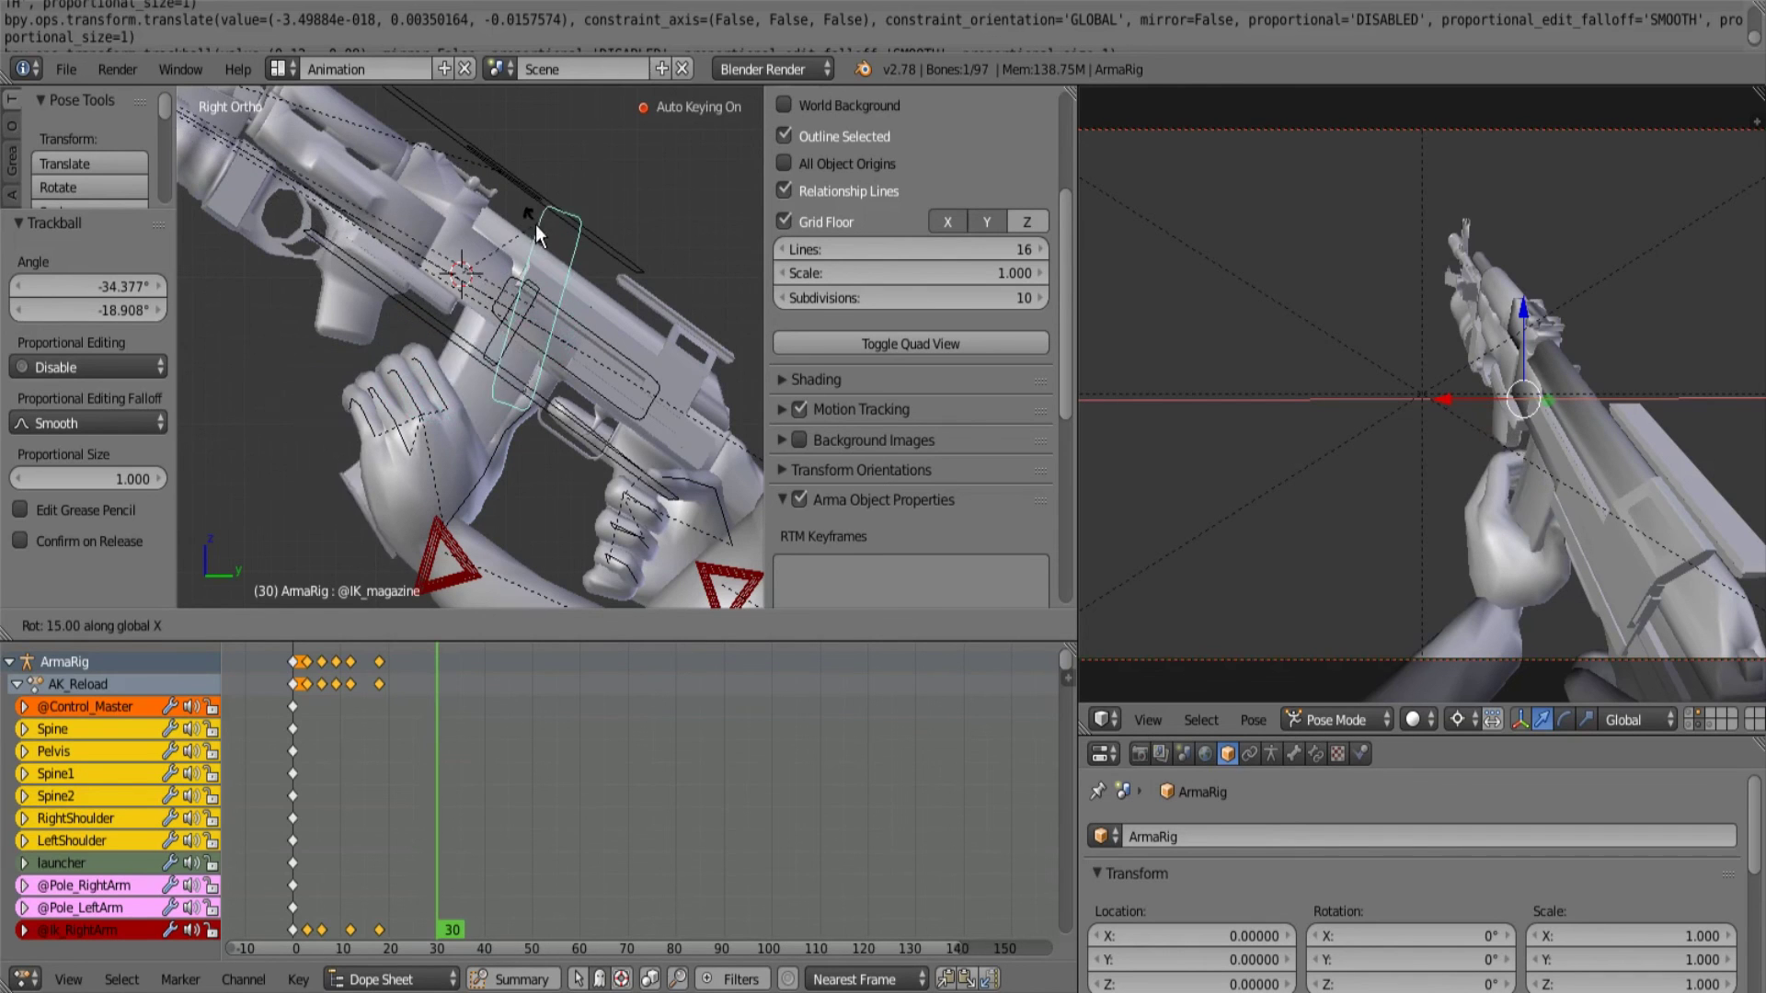
{"action": "left_click", "coordinate": [539, 295]}
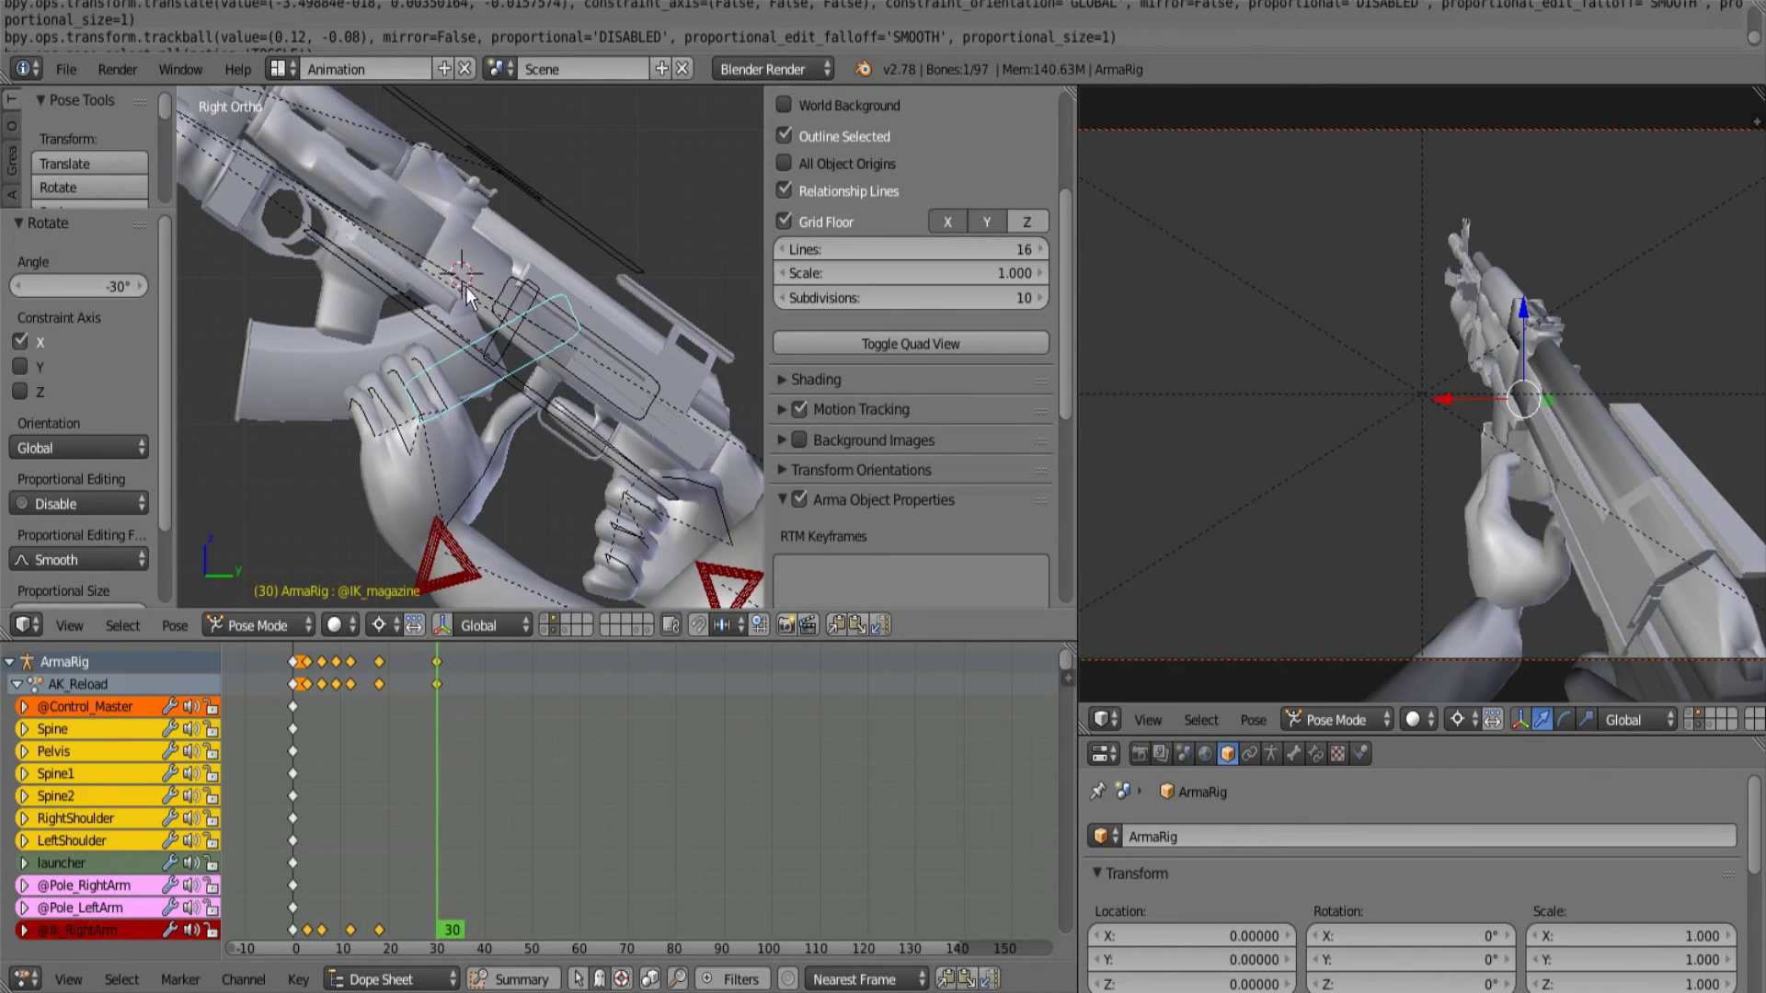
{"action": "key", "text": "g"}
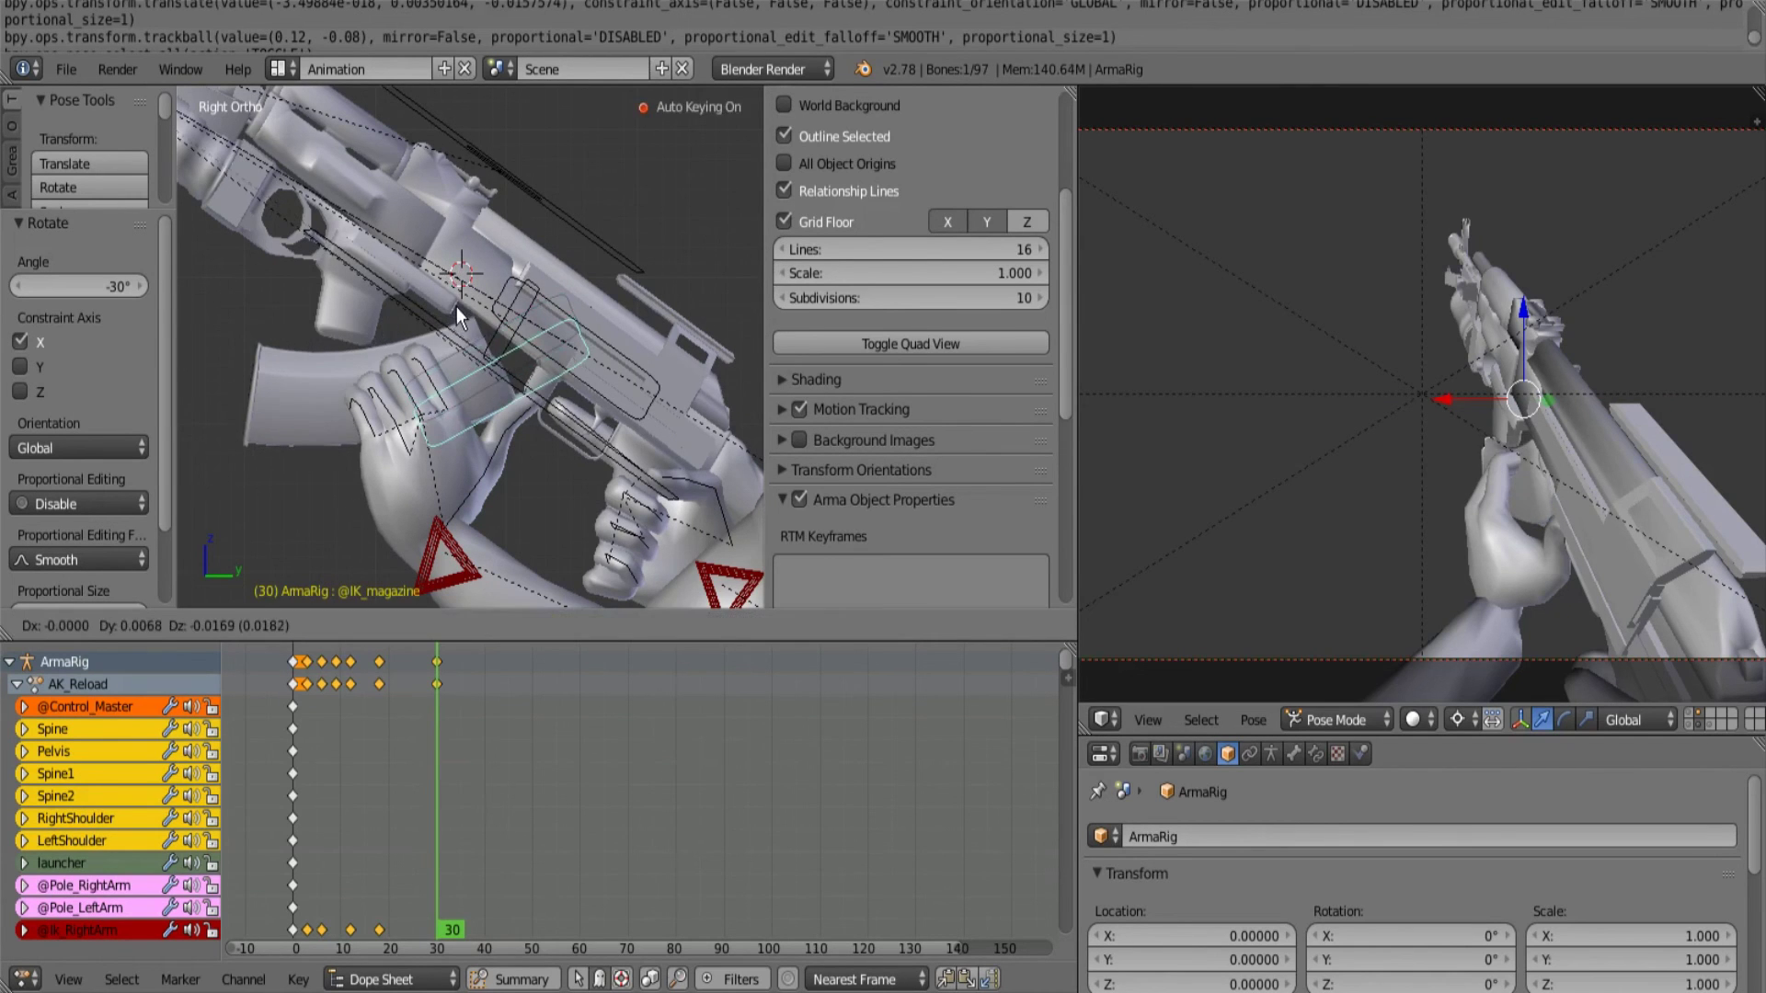
{"action": "left_click", "coordinate": [446, 306]}
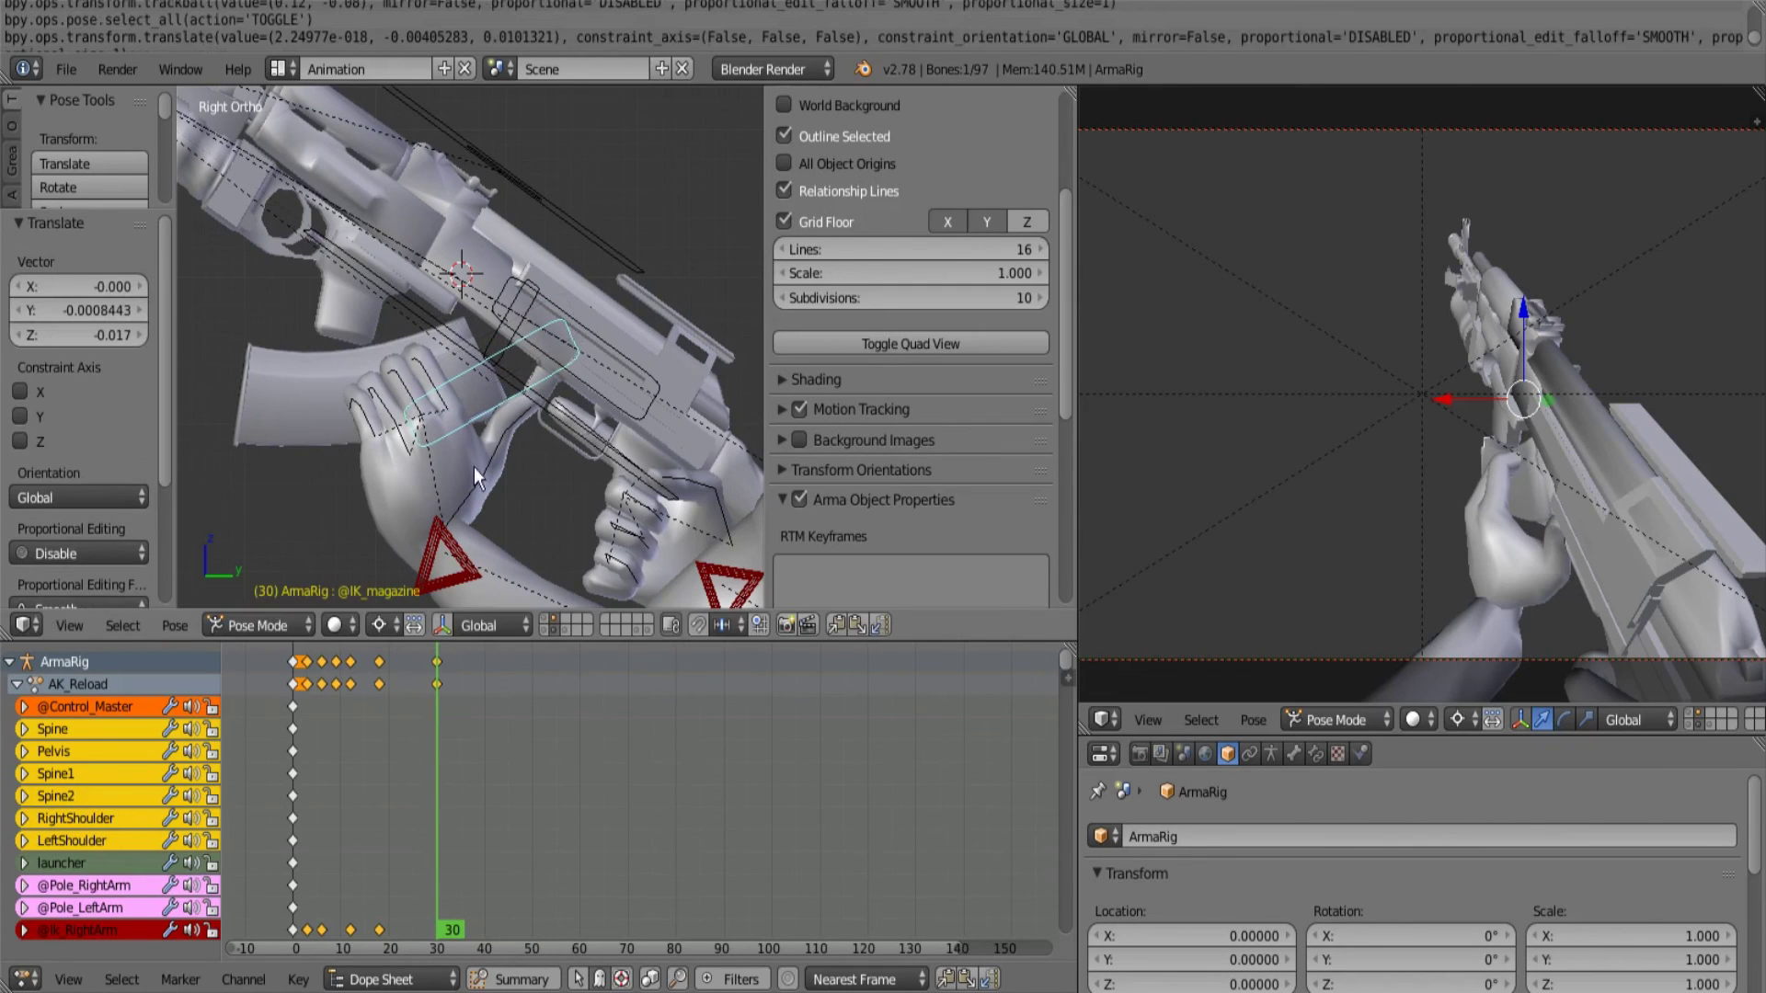